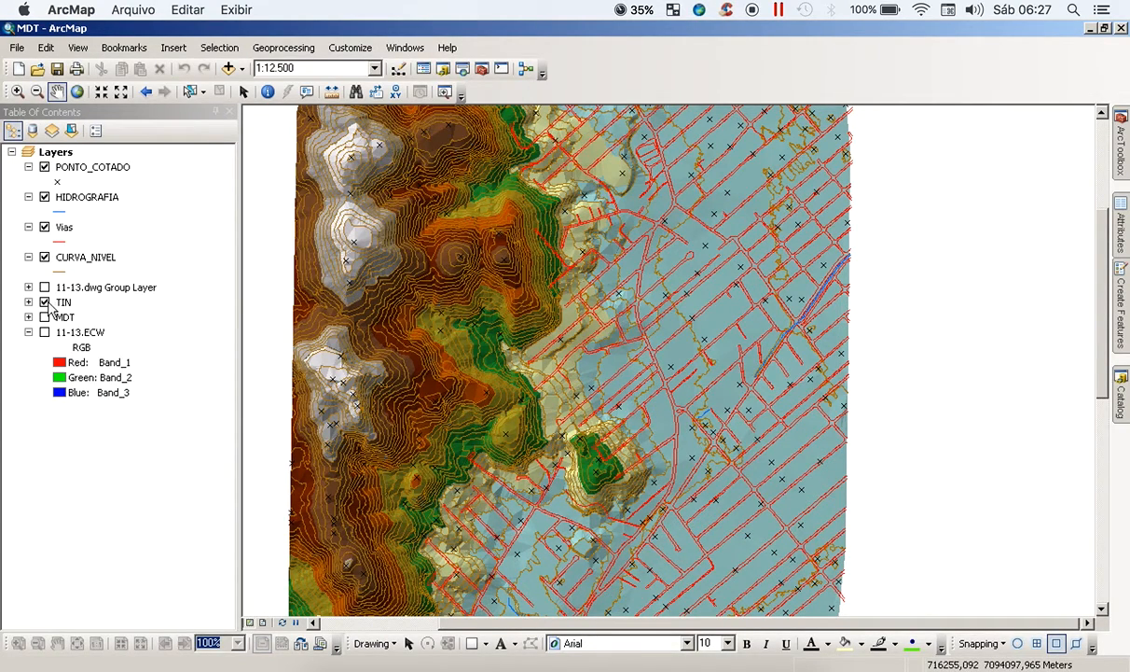
Step: Hide the TIN layer, show the MDT layer instead and expand the MDT legend to view its elevation classes
{"action": "left_click", "coordinate": [45, 303]}
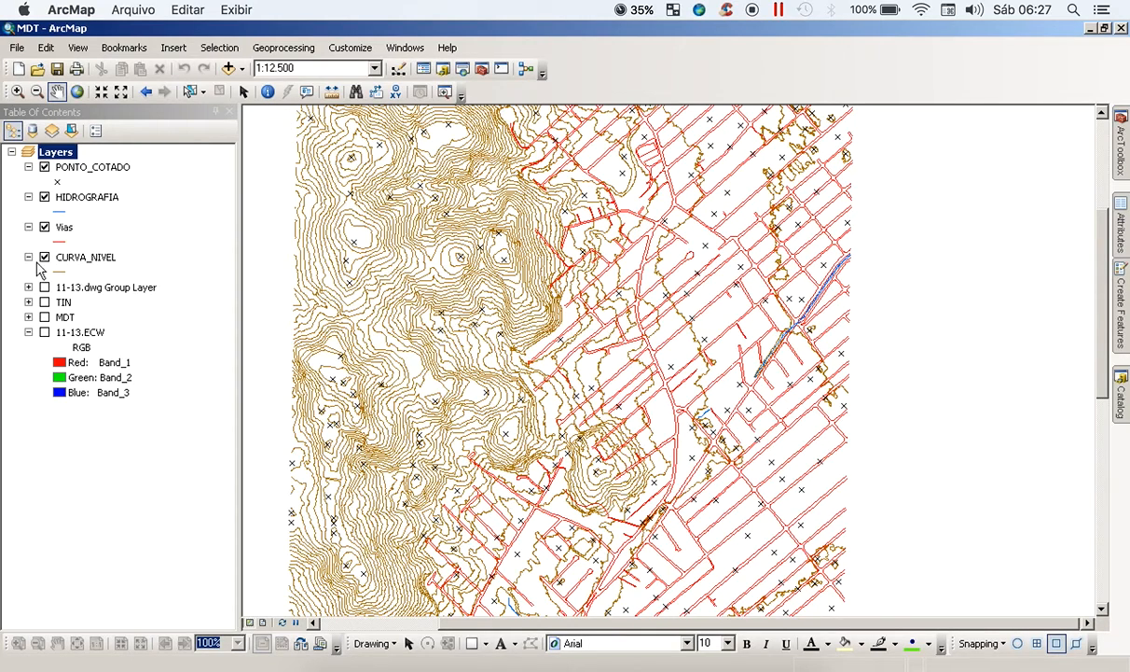
{"action": "left_click", "coordinate": [45, 317]}
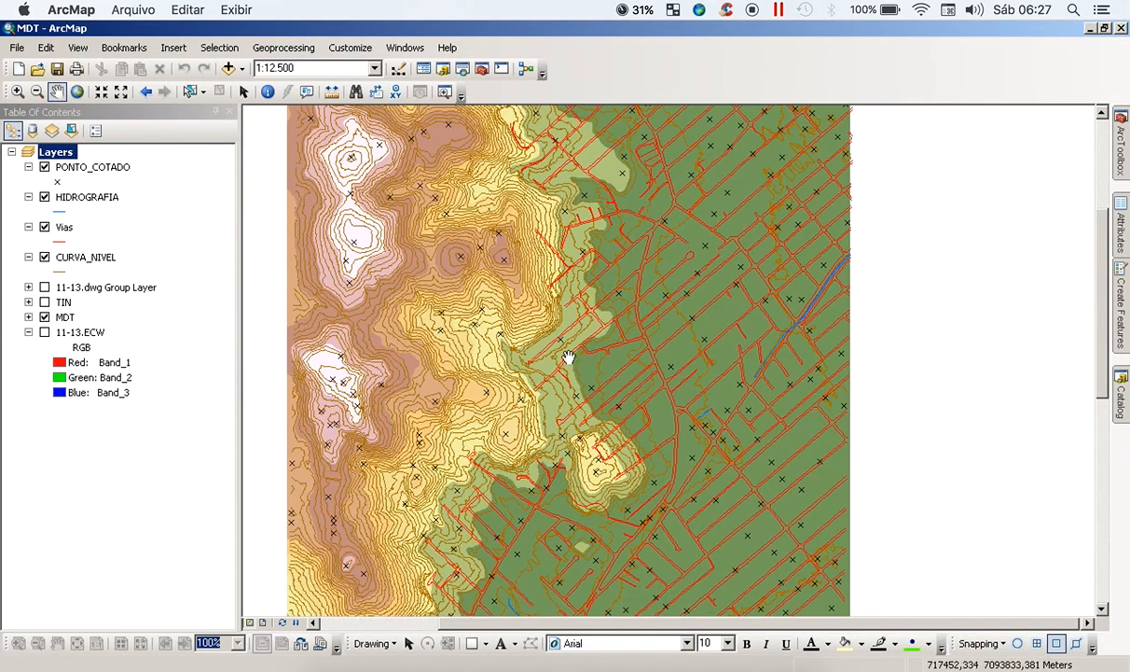
{"action": "left_click", "coordinate": [28, 318]}
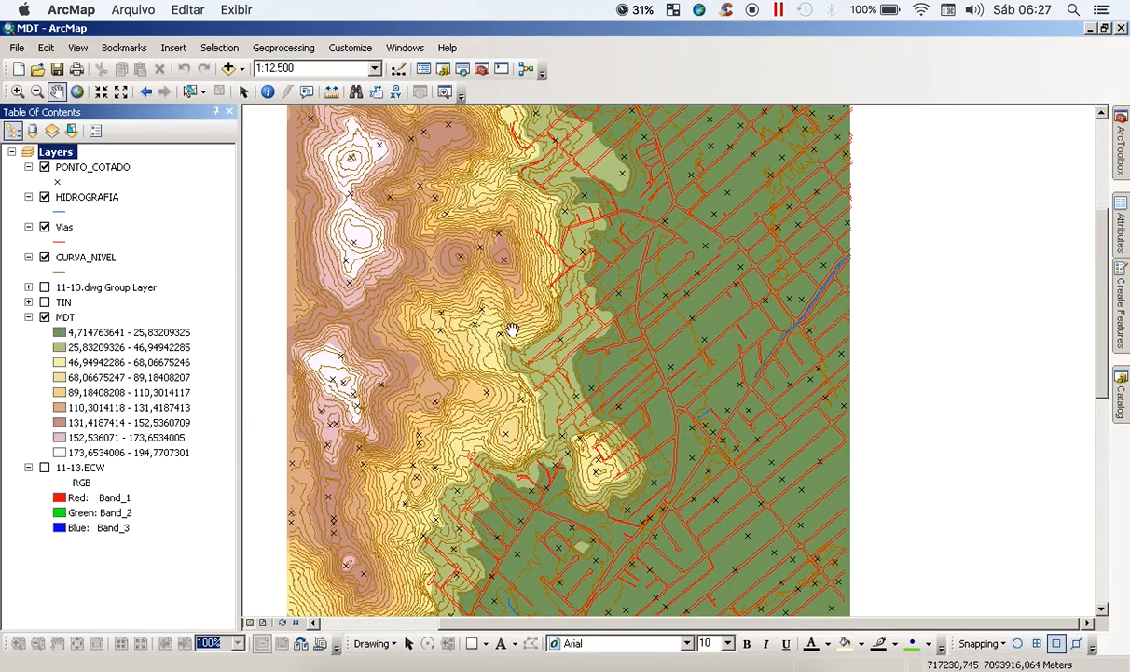
{"action": "left_click_drag", "start_coordinate": [492, 342], "coordinate": [529, 373]}
{"action": "scroll", "coordinate": [516, 372], "scroll_direction": "up", "scroll_amount": 4}
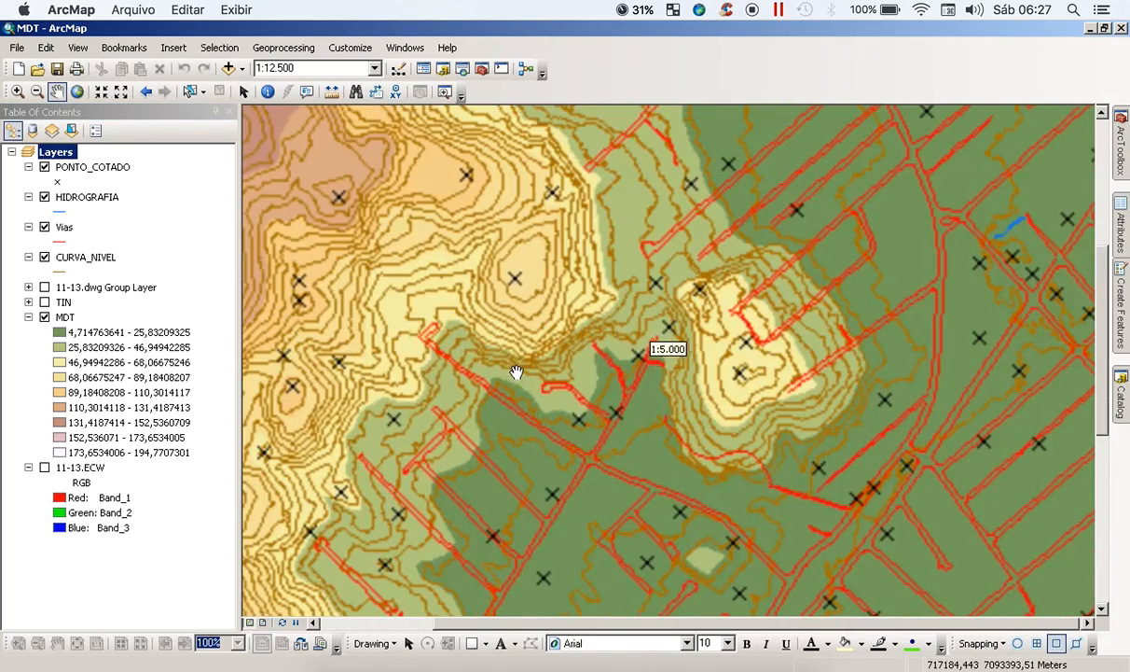
{"action": "scroll", "coordinate": [517, 366], "scroll_direction": "down", "scroll_amount": 2}
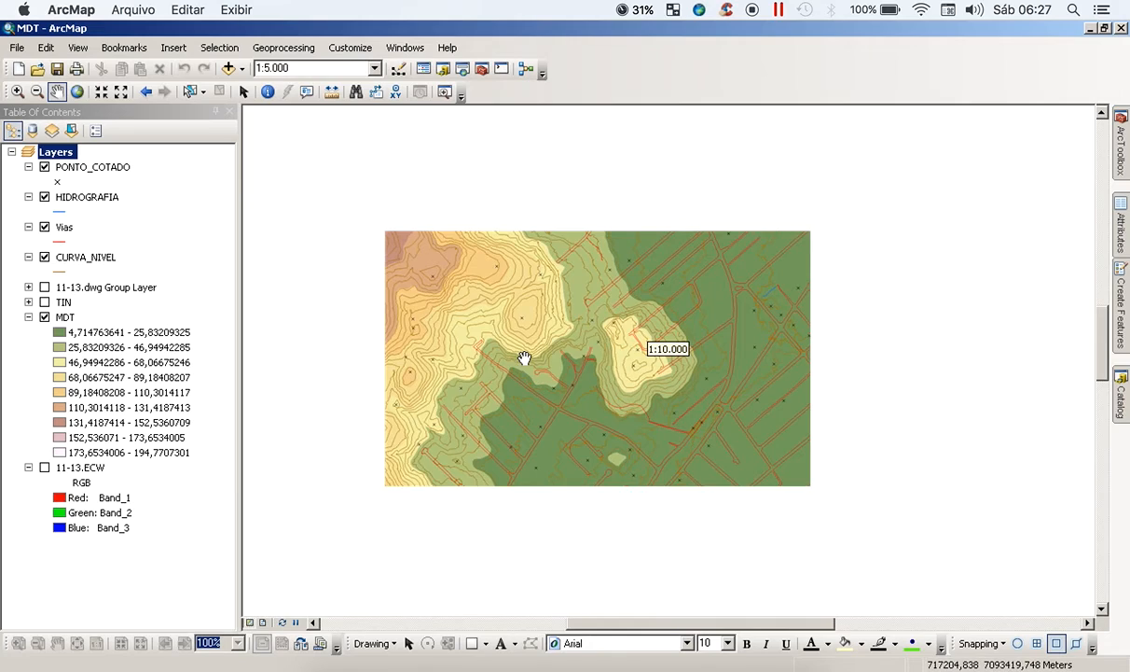
{"action": "scroll", "coordinate": [522, 359], "scroll_direction": "down", "scroll_amount": 2}
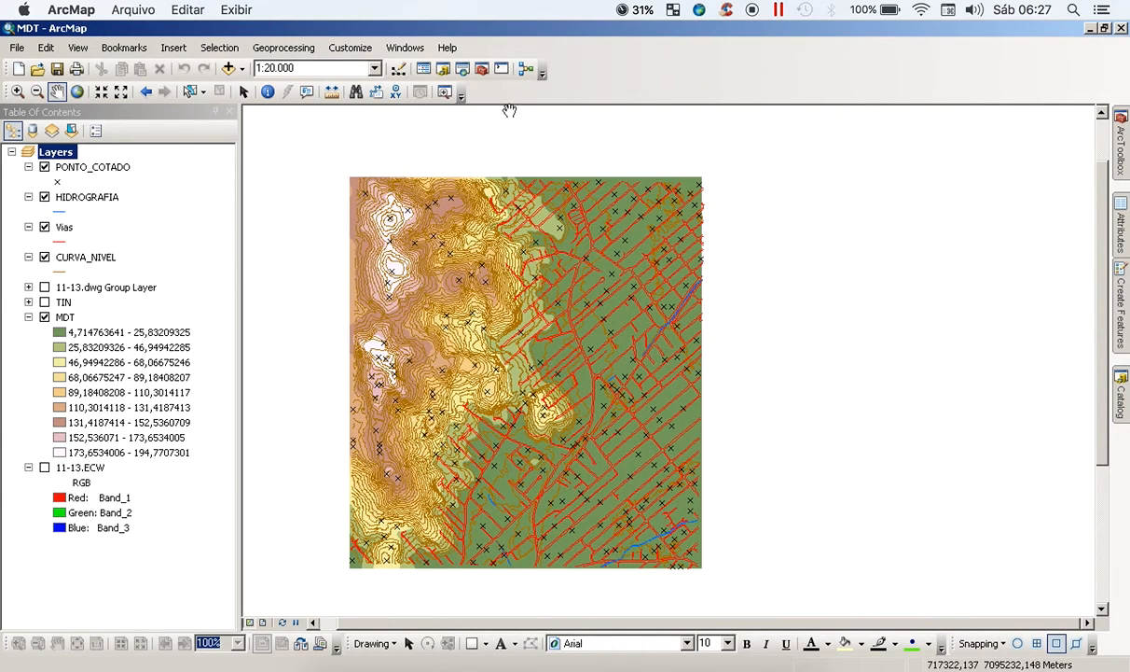
{"action": "left_click", "coordinate": [354, 52]}
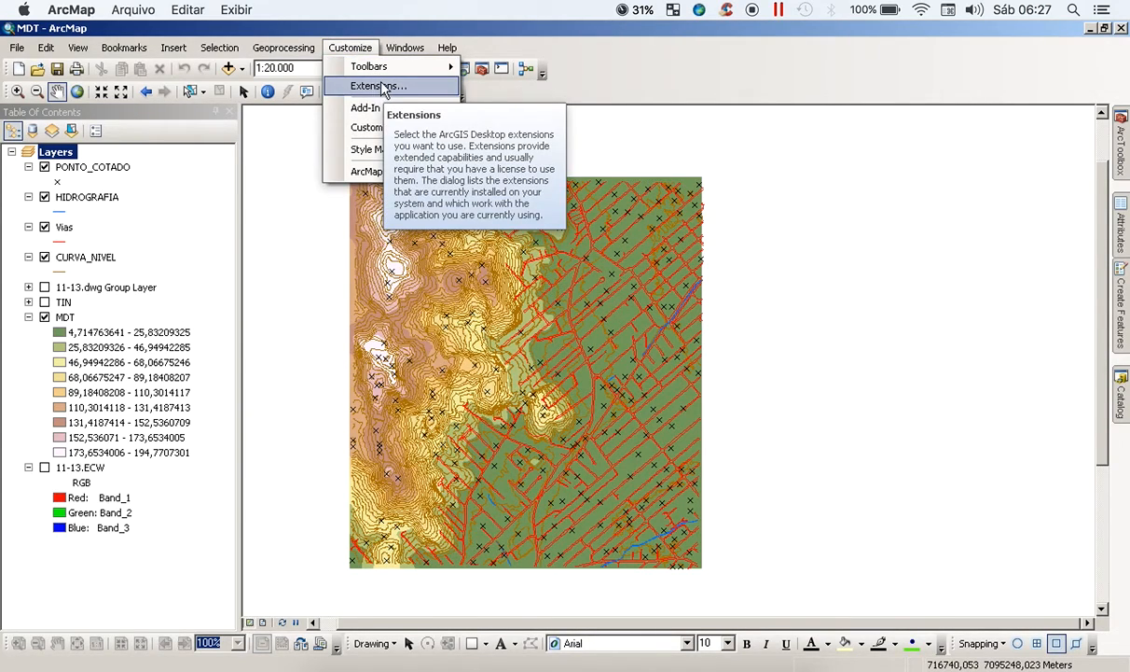
{"action": "left_click", "coordinate": [625, 88]}
Step: Open ArcToolbox and collapse the Raster Interpolation toolset within the 3D Analyst Tools
{"action": "left_click", "coordinate": [1120, 157]}
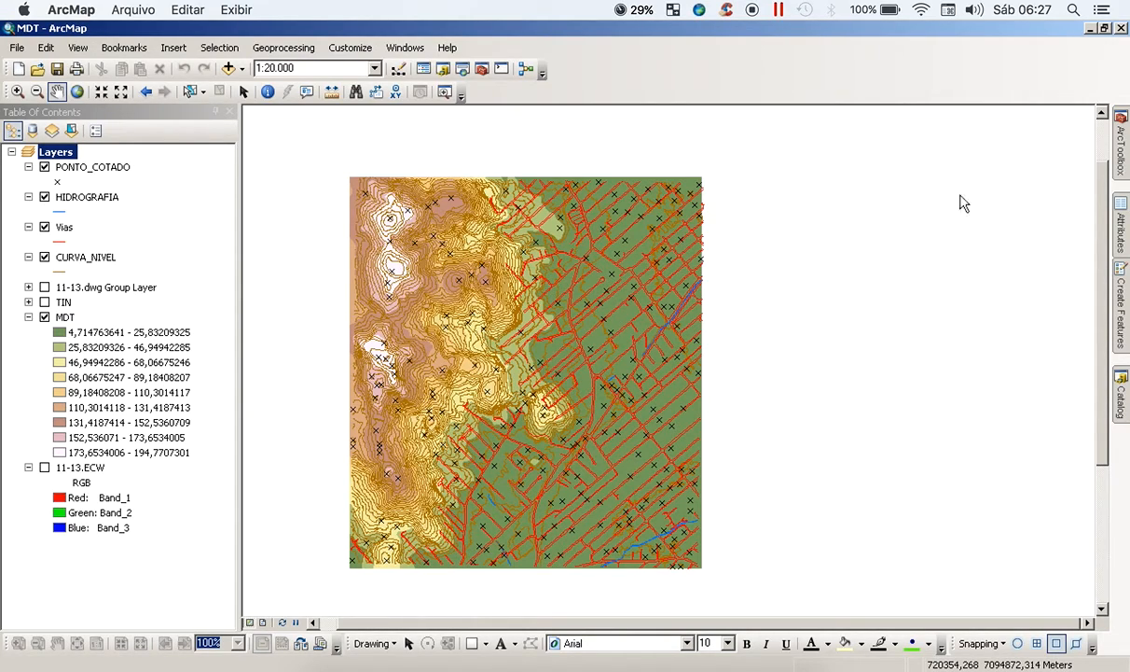
{"action": "left_click", "coordinate": [1123, 154]}
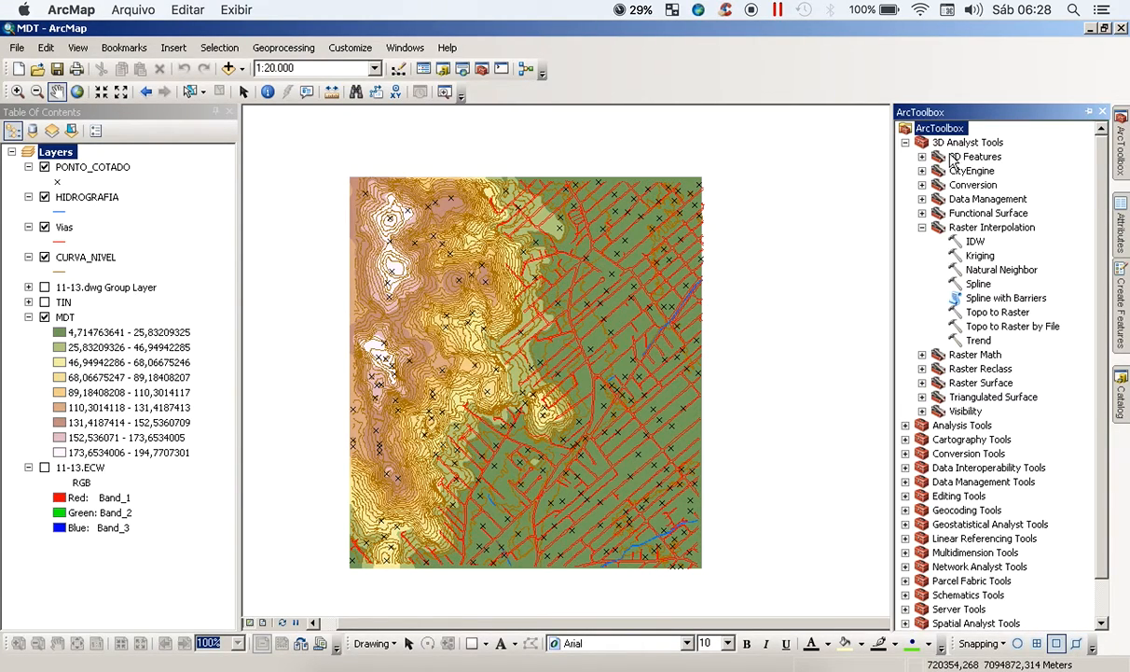
{"action": "left_click", "coordinate": [923, 228]}
{"action": "left_click", "coordinate": [970, 157]}
{"action": "left_click", "coordinate": [970, 184]}
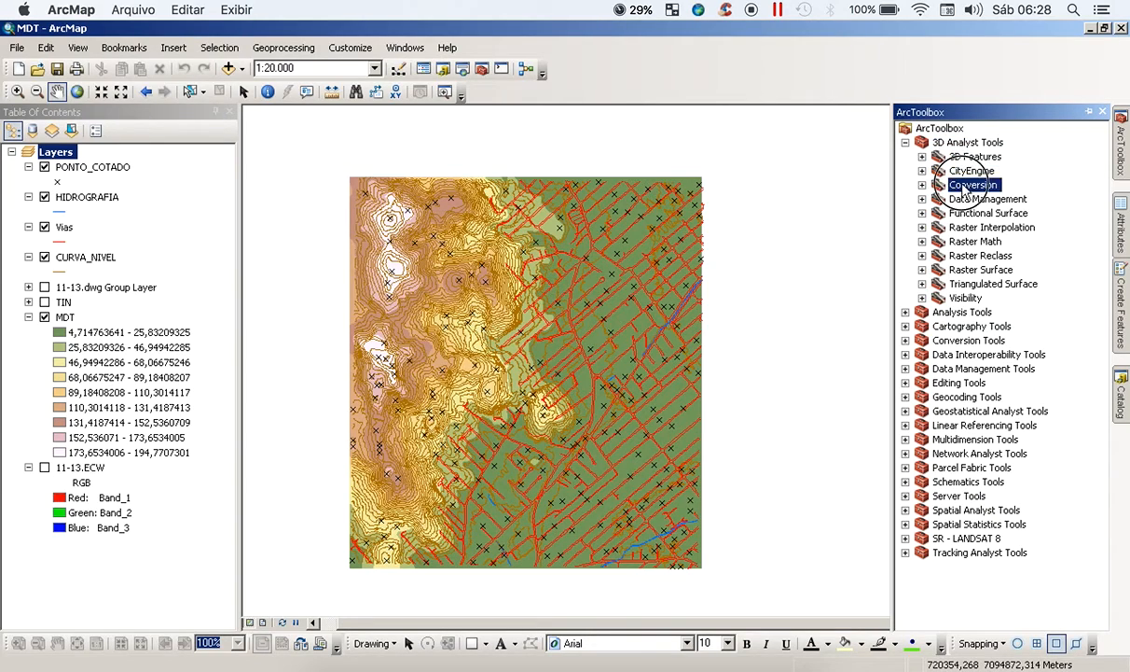
Step: Expand the Raster Surface toolset within the 3D Analyst Tools
{"action": "left_click", "coordinate": [906, 143]}
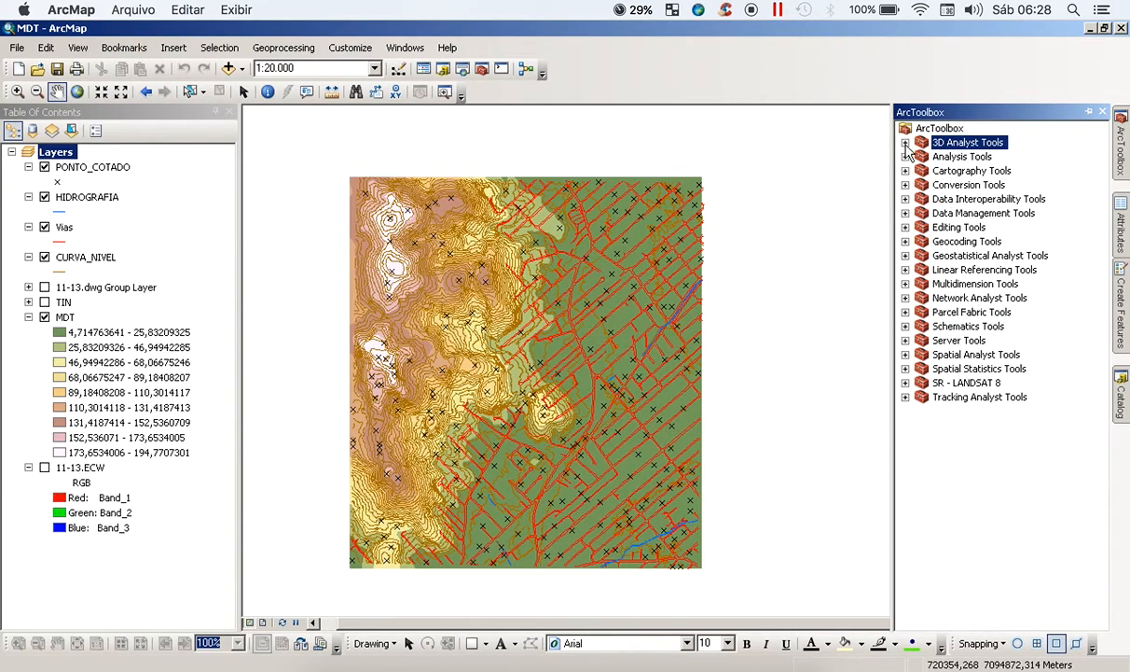
{"action": "left_click", "coordinate": [906, 143]}
{"action": "left_click", "coordinate": [970, 230]}
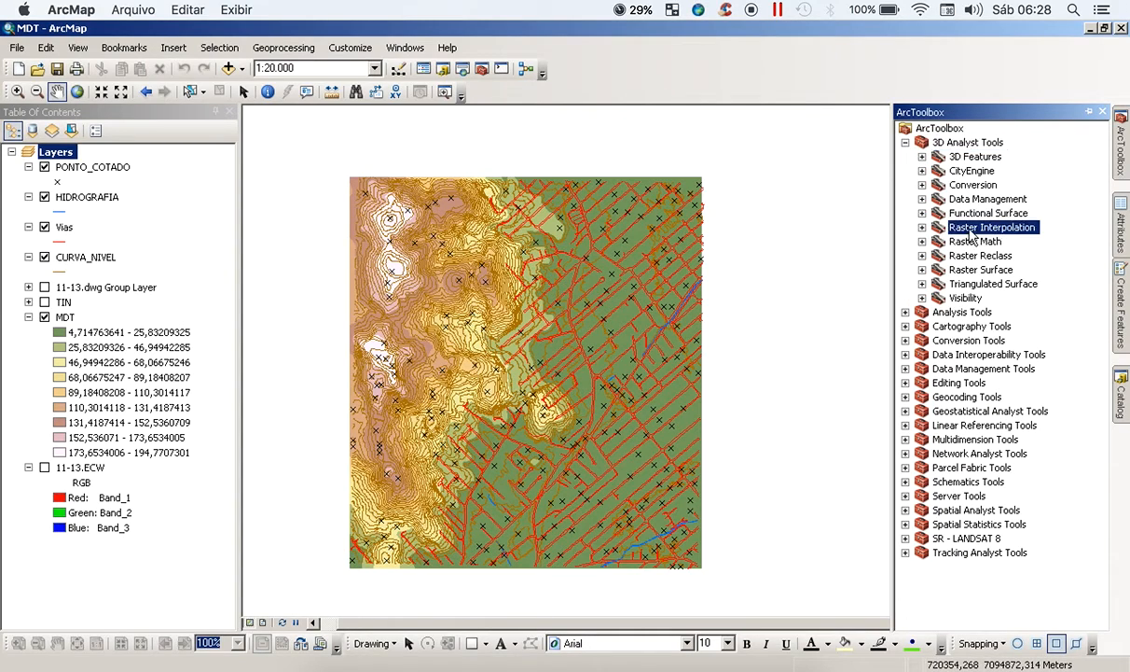
{"action": "left_click", "coordinate": [931, 214]}
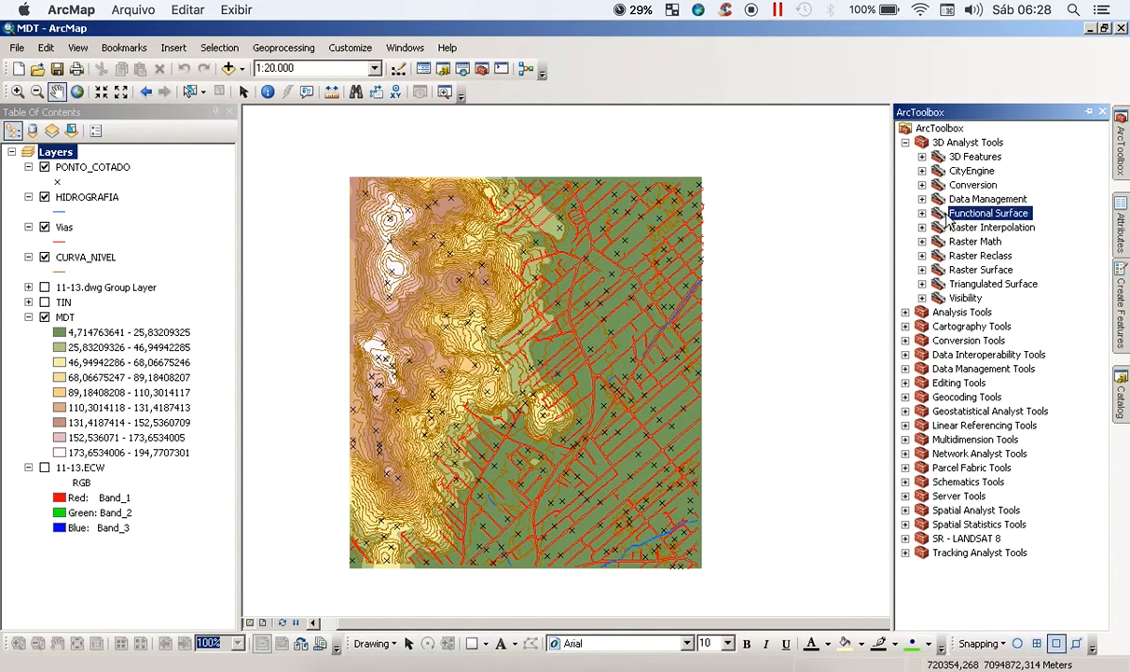
{"action": "left_click", "coordinate": [922, 214]}
{"action": "left_click", "coordinate": [923, 213]}
{"action": "left_click", "coordinate": [922, 270]}
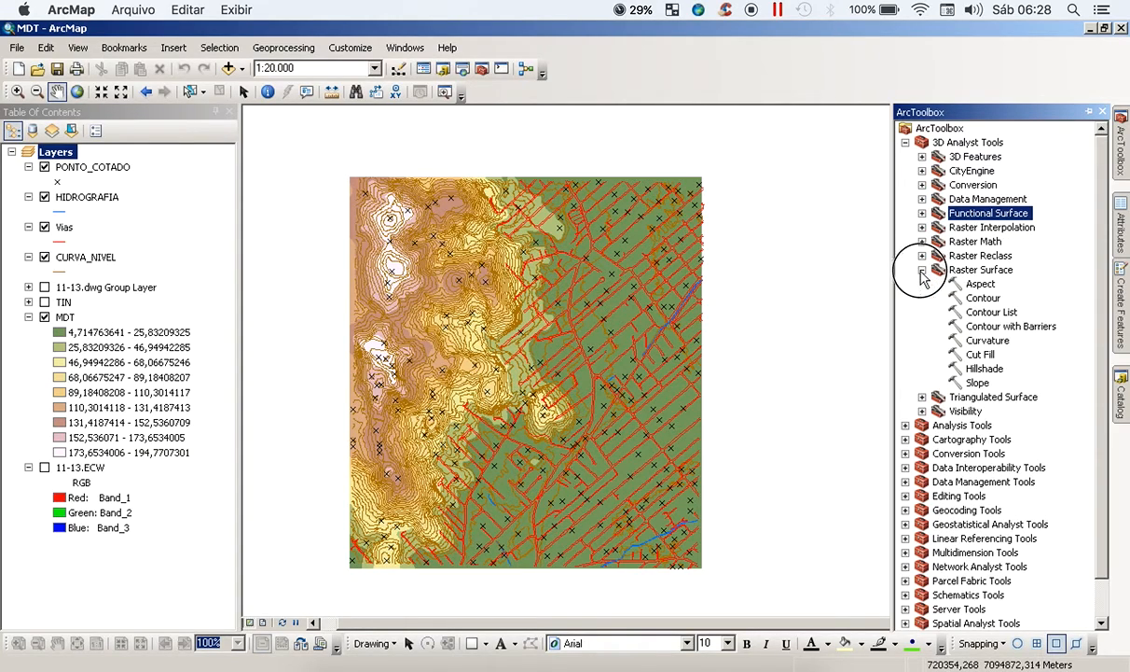
{"action": "left_click", "coordinate": [974, 271]}
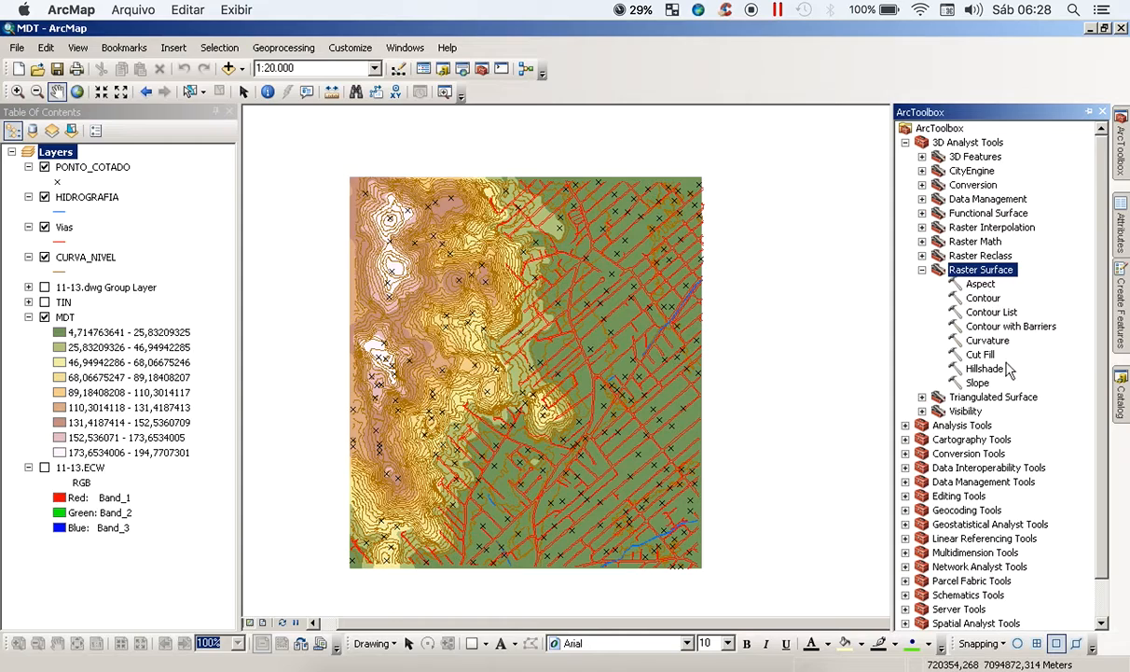
Step: Open the Hillshade tool and choose the MDT layer as the input raster
{"action": "left_click", "coordinate": [977, 383]}
{"action": "key", "text": "Up"}
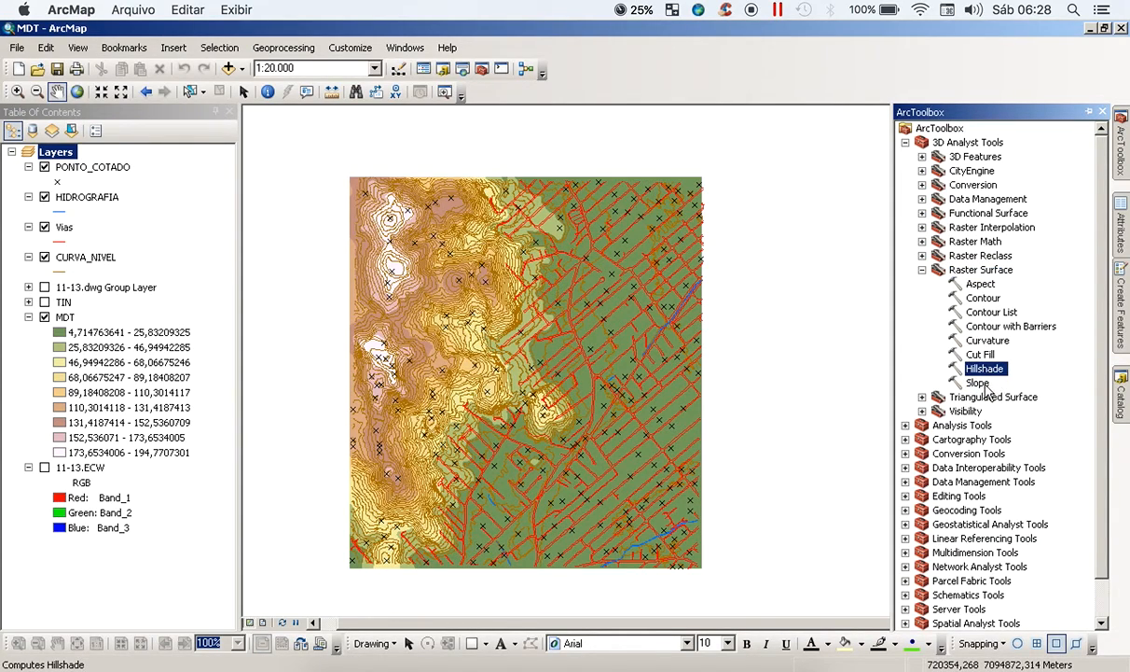
{"action": "double_click", "coordinate": [990, 371]}
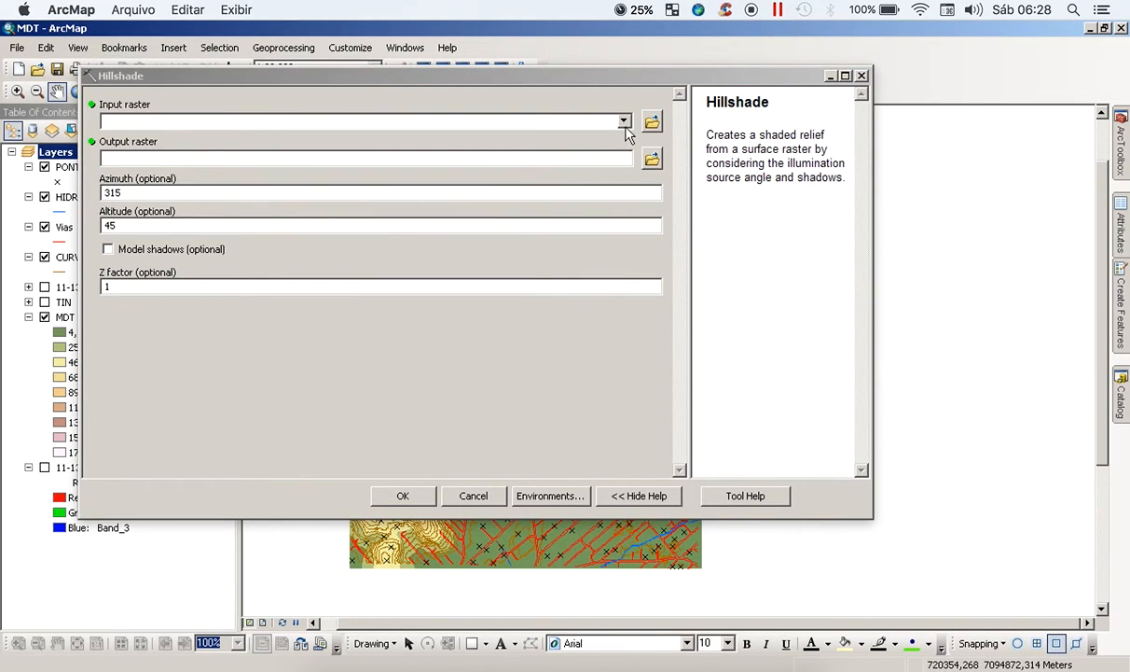
{"action": "left_click_drag", "start_coordinate": [579, 82], "coordinate": [625, 124]}
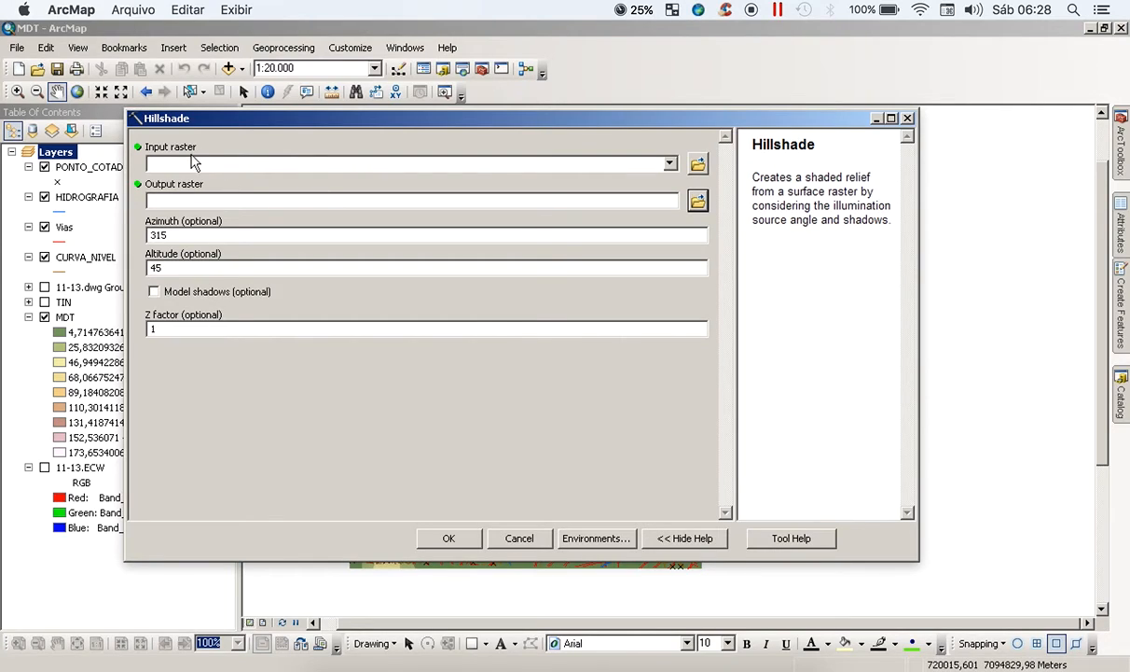
{"action": "left_click", "coordinate": [670, 165]}
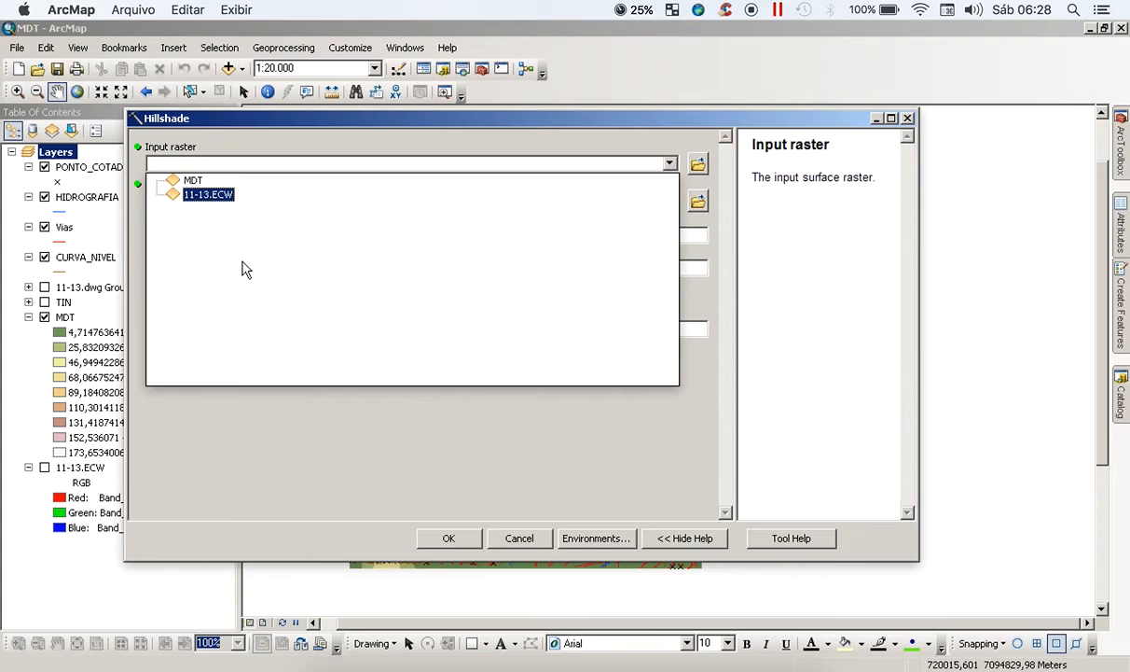
{"action": "left_click", "coordinate": [194, 181]}
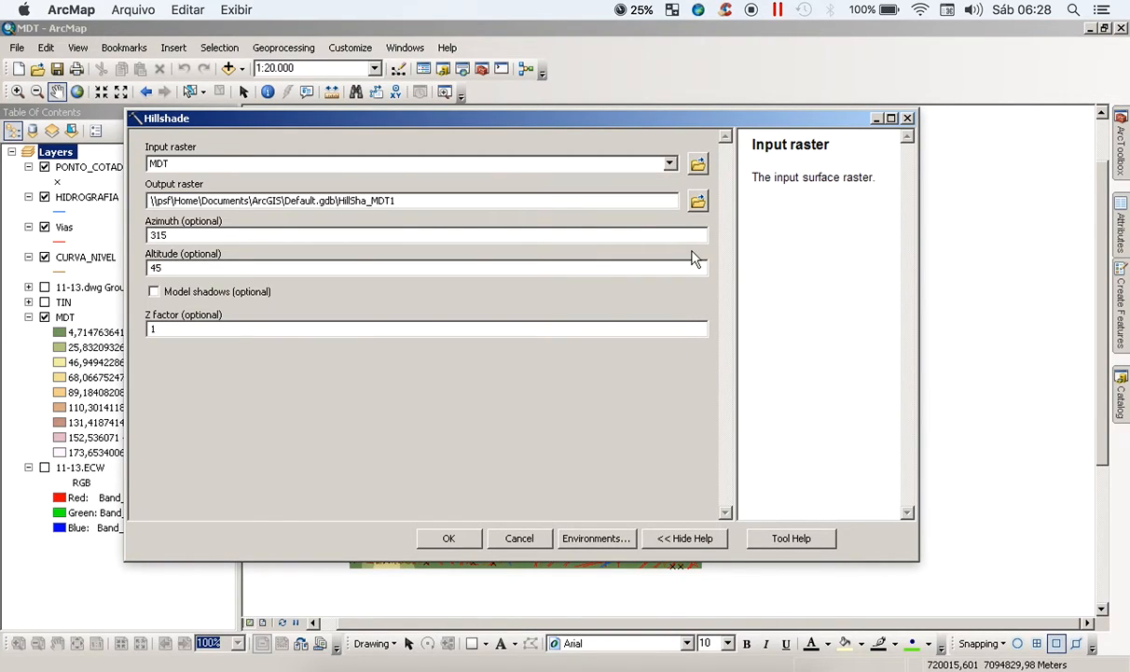
Step: Set the output raster's location to the 11-13 folder inside BASE DIGITAL
{"action": "left_click", "coordinate": [698, 202]}
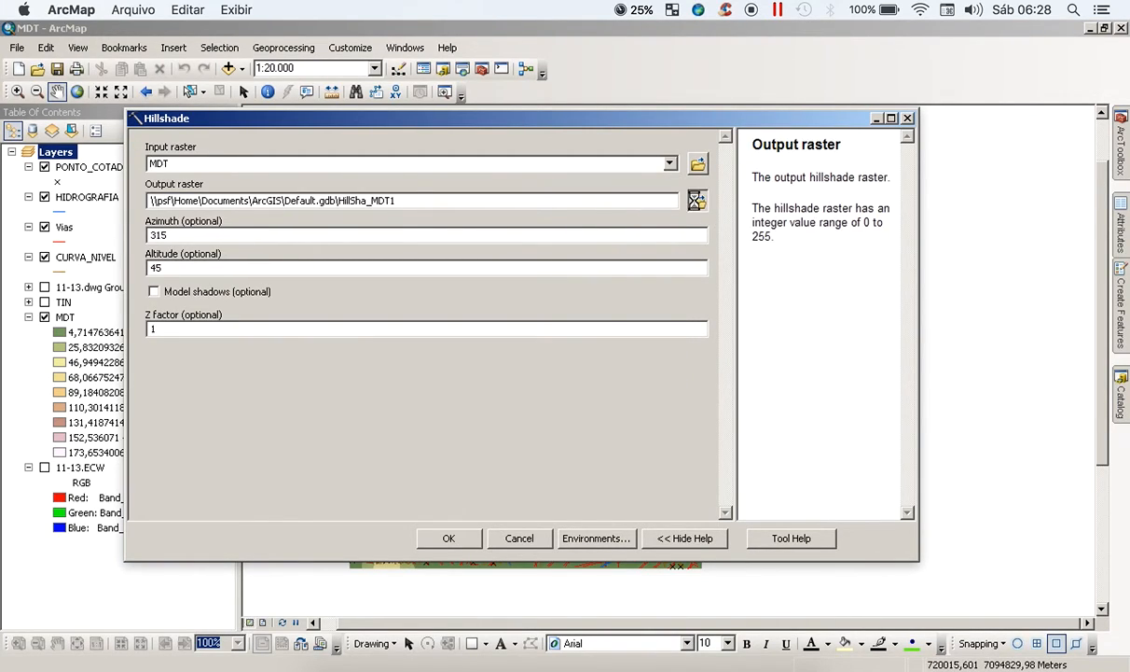
{"action": "left_click", "coordinate": [501, 224]}
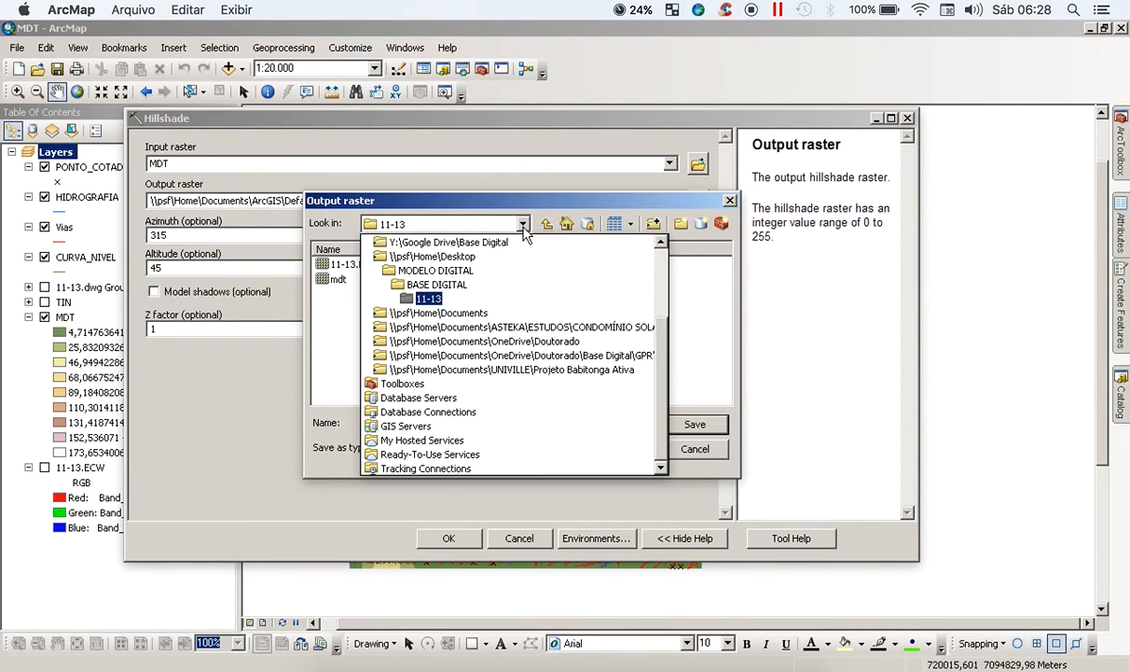
{"action": "left_click", "coordinate": [439, 285]}
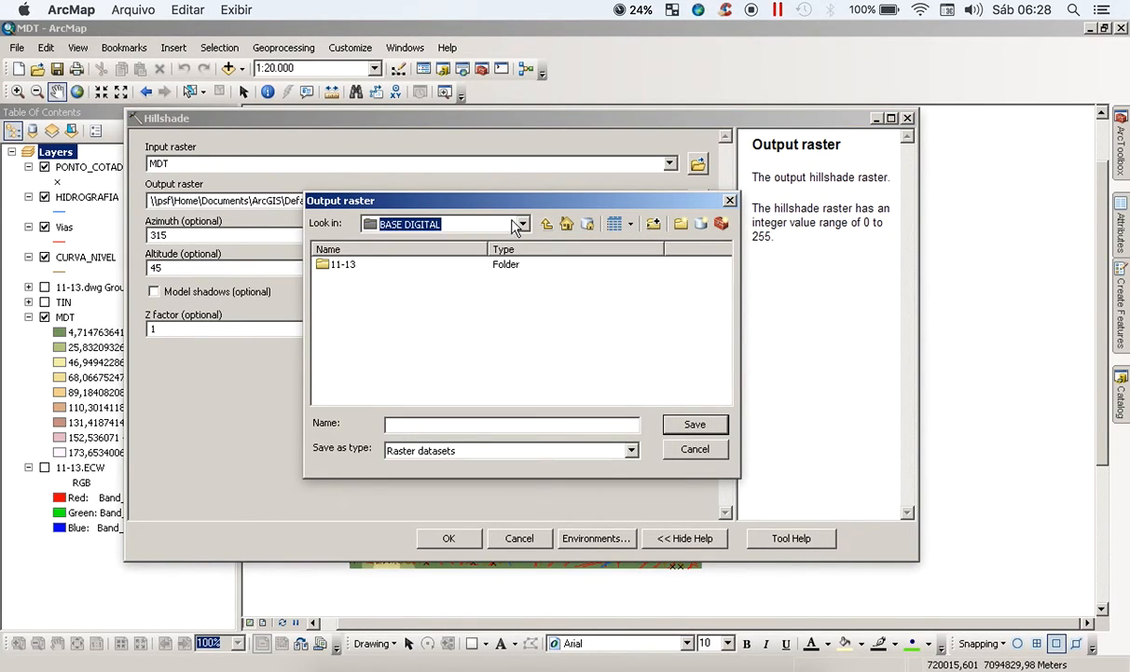
{"action": "left_click", "coordinate": [495, 224]}
{"action": "left_click", "coordinate": [436, 298]}
{"action": "double_click", "coordinate": [347, 264]}
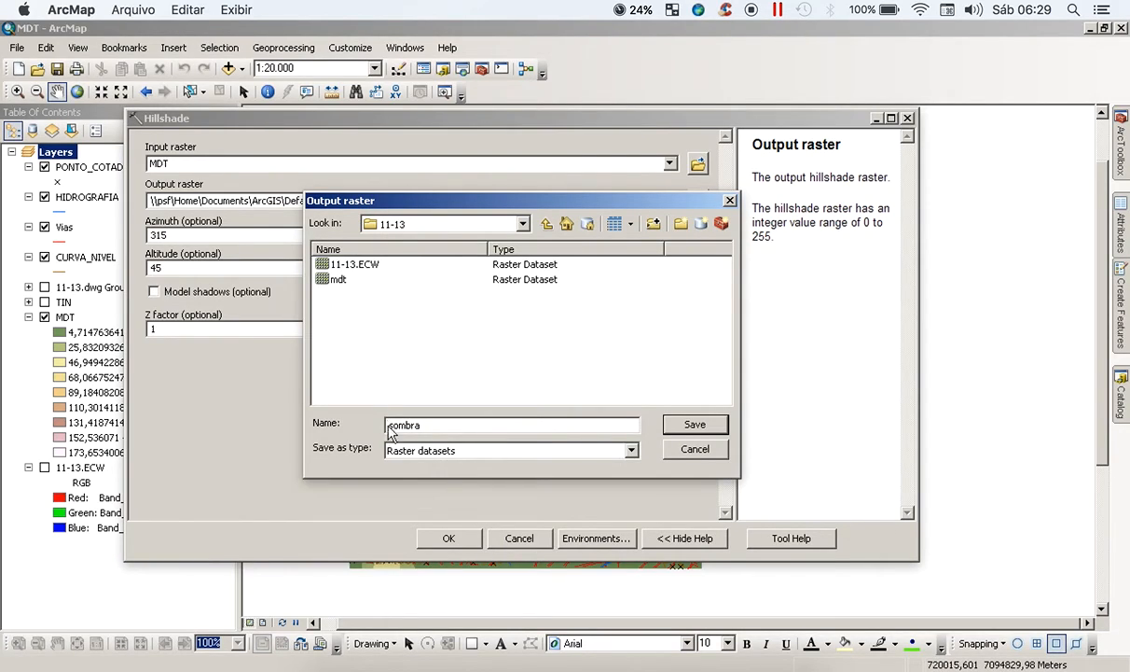
Step: Name the output raster sombra and save this output setting
{"action": "left_click_drag", "start_coordinate": [390, 424], "coordinate": [434, 425]}
{"action": "left_click", "coordinate": [437, 424]}
{"action": "double_click", "coordinate": [454, 423]}
{"action": "left_click", "coordinate": [455, 423]}
{"action": "left_click_drag", "start_coordinate": [391, 424], "coordinate": [434, 425]}
{"action": "left_click", "coordinate": [429, 425]}
{"action": "left_click", "coordinate": [694, 426]}
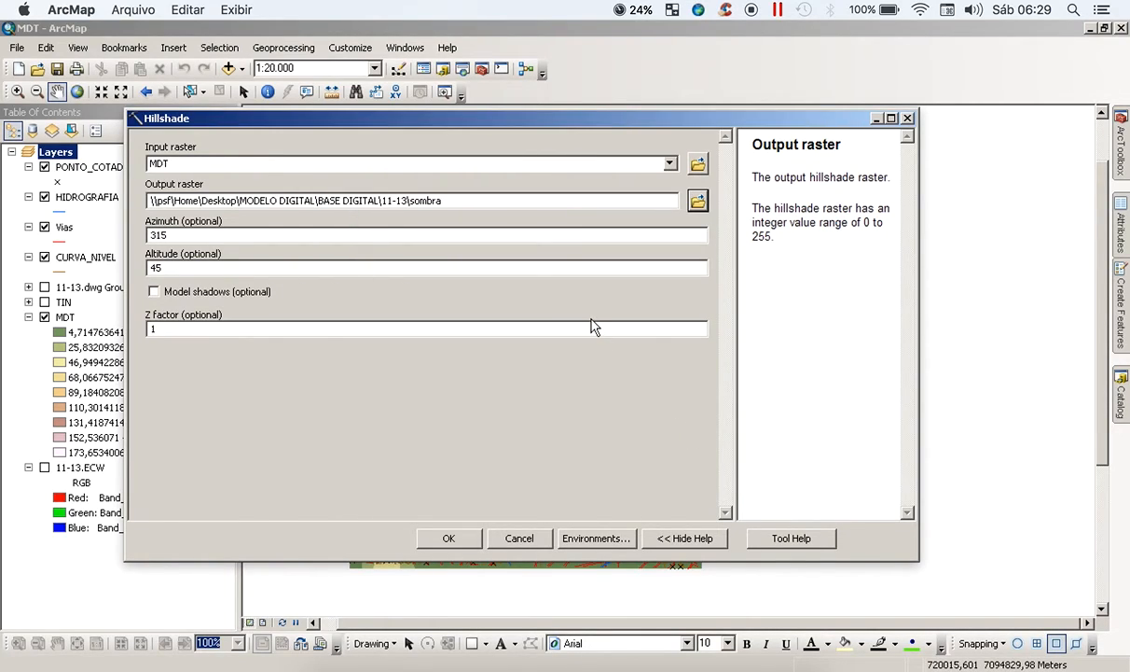
Step: Examine the azimuth and altitude parameters of the Hillshade tool and their help descriptions
{"action": "left_click", "coordinate": [506, 235]}
{"action": "left_click", "coordinate": [401, 267]}
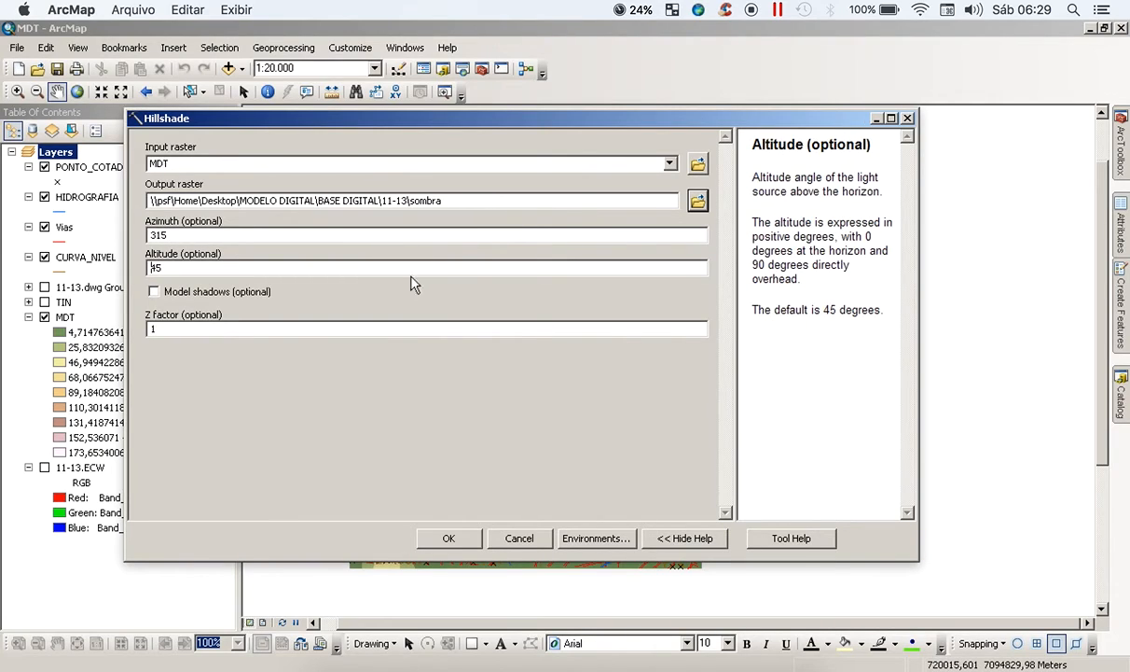
{"action": "left_click", "coordinate": [198, 236]}
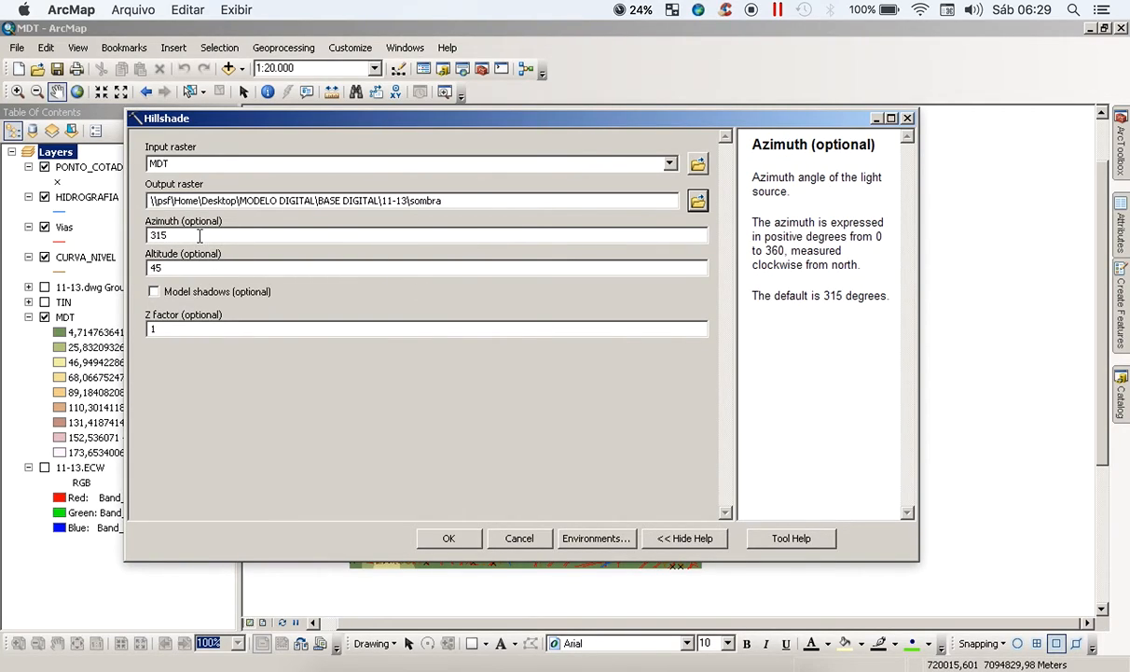
{"action": "left_click", "coordinate": [174, 267]}
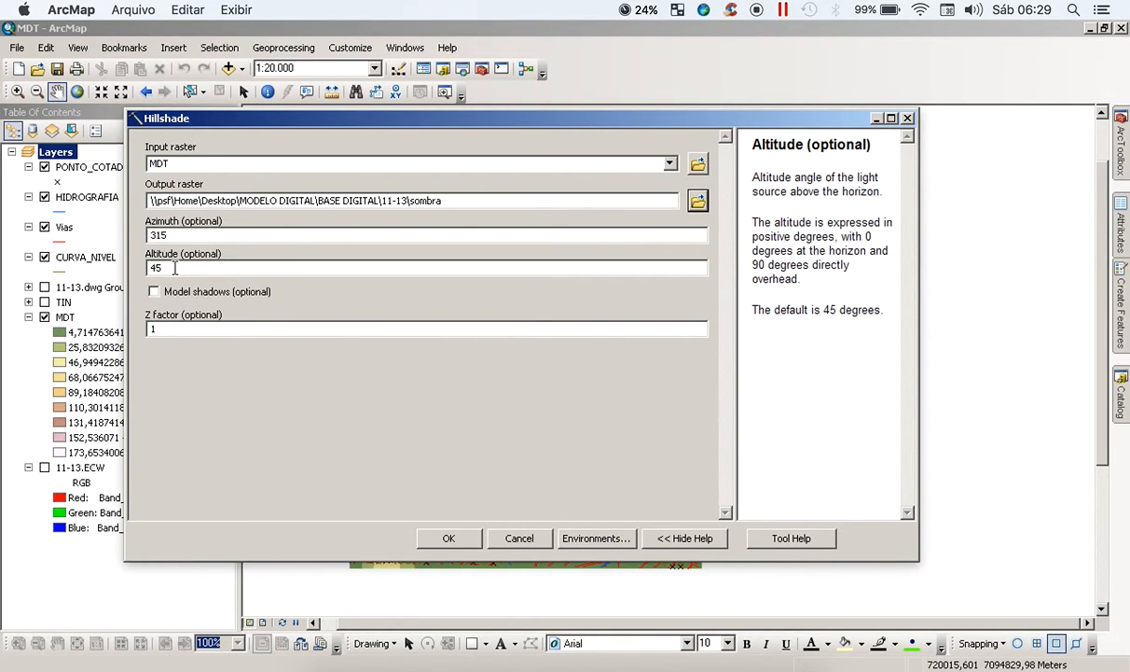
{"action": "left_click", "coordinate": [165, 235]}
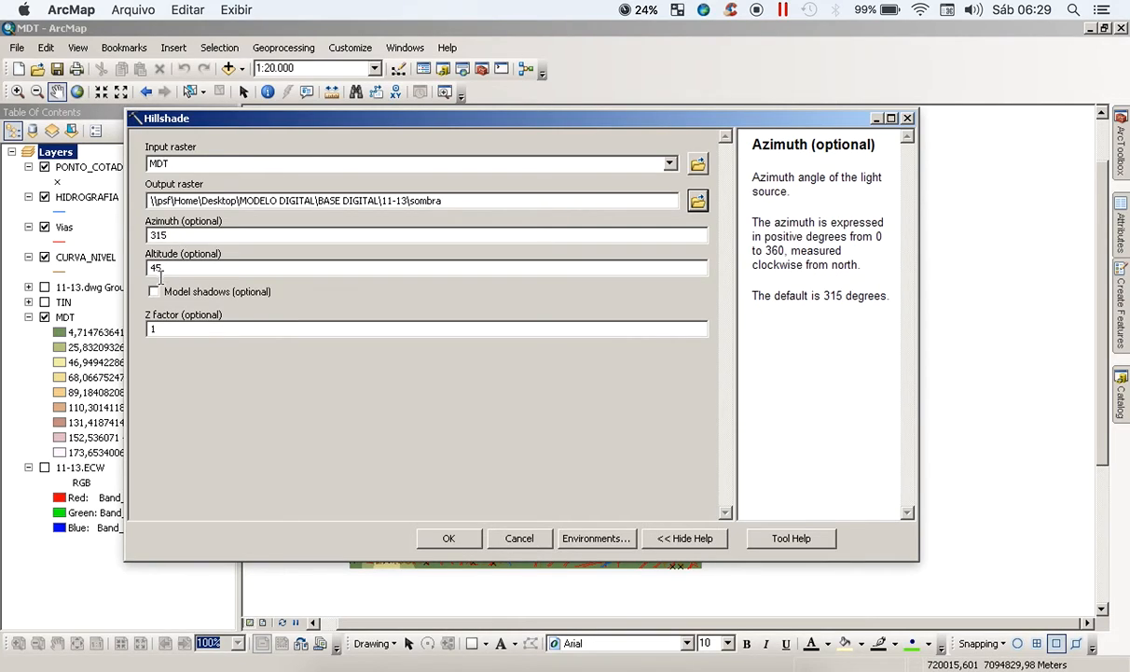
{"action": "left_click", "coordinate": [172, 269]}
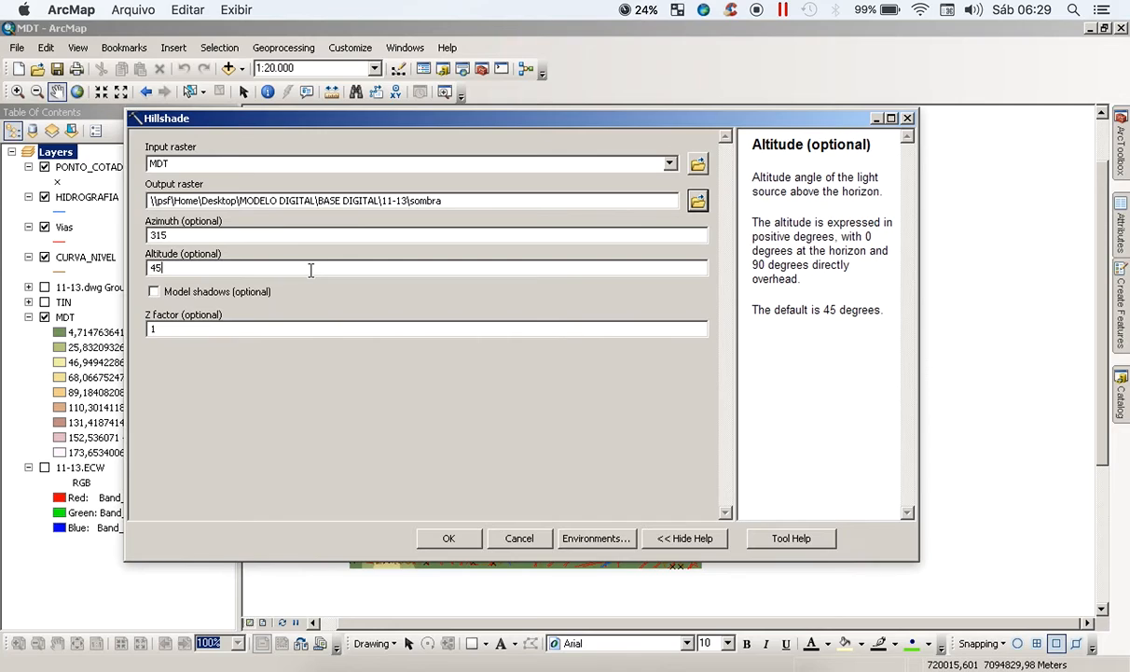
{"action": "left_click", "coordinate": [266, 234]}
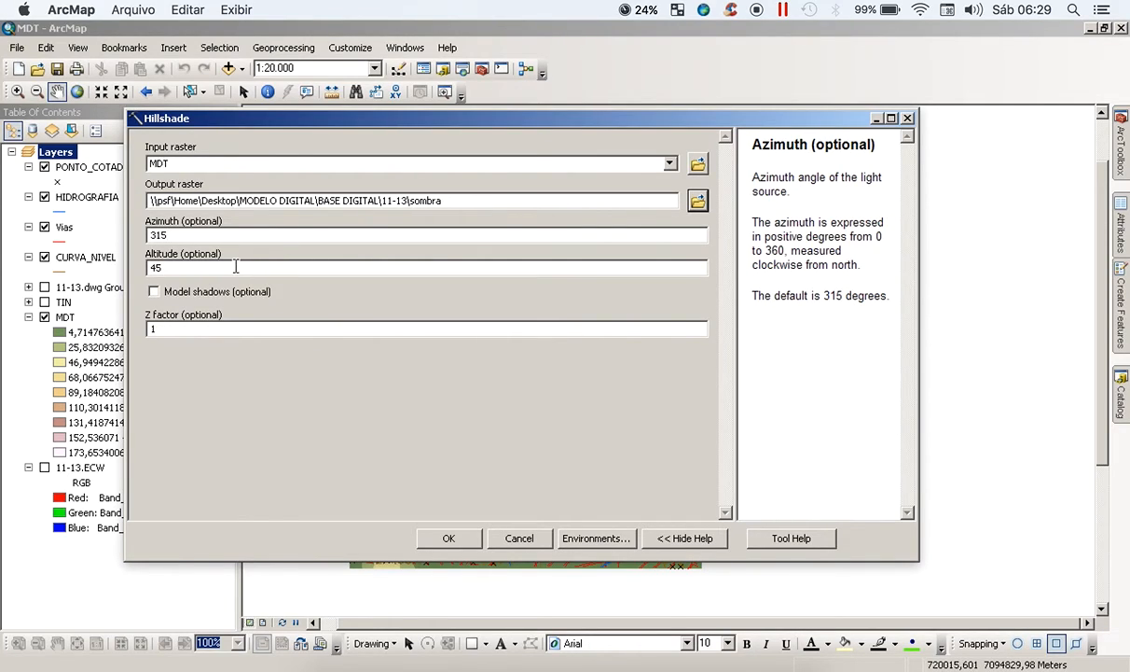
{"action": "left_click", "coordinate": [235, 265]}
{"action": "left_click", "coordinate": [215, 230]}
{"action": "left_click", "coordinate": [197, 262]}
{"action": "left_click", "coordinate": [183, 238]}
{"action": "left_click", "coordinate": [168, 229]}
{"action": "left_click", "coordinate": [179, 267]}
{"action": "left_click", "coordinate": [176, 234]}
{"action": "left_click", "coordinate": [172, 265]}
{"action": "left_click", "coordinate": [170, 235]}
{"action": "left_click", "coordinate": [173, 265]}
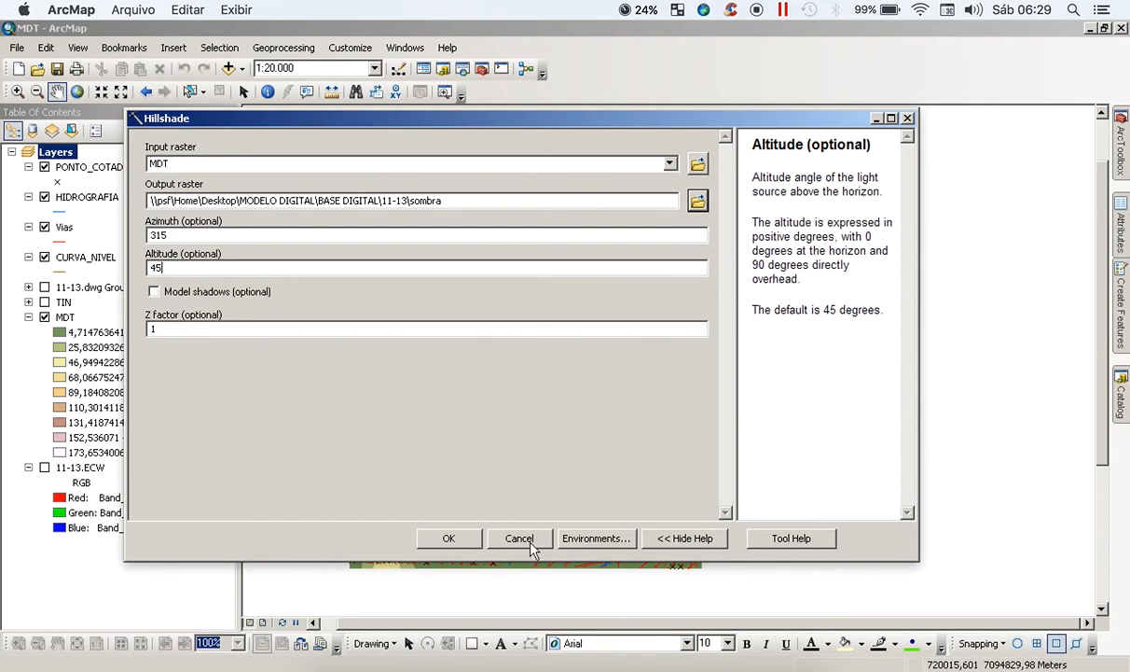
Step: Run the Hillshade tool and hide the CURVA_NIVEL layer to inspect the shaded relief
{"action": "left_click", "coordinate": [444, 540]}
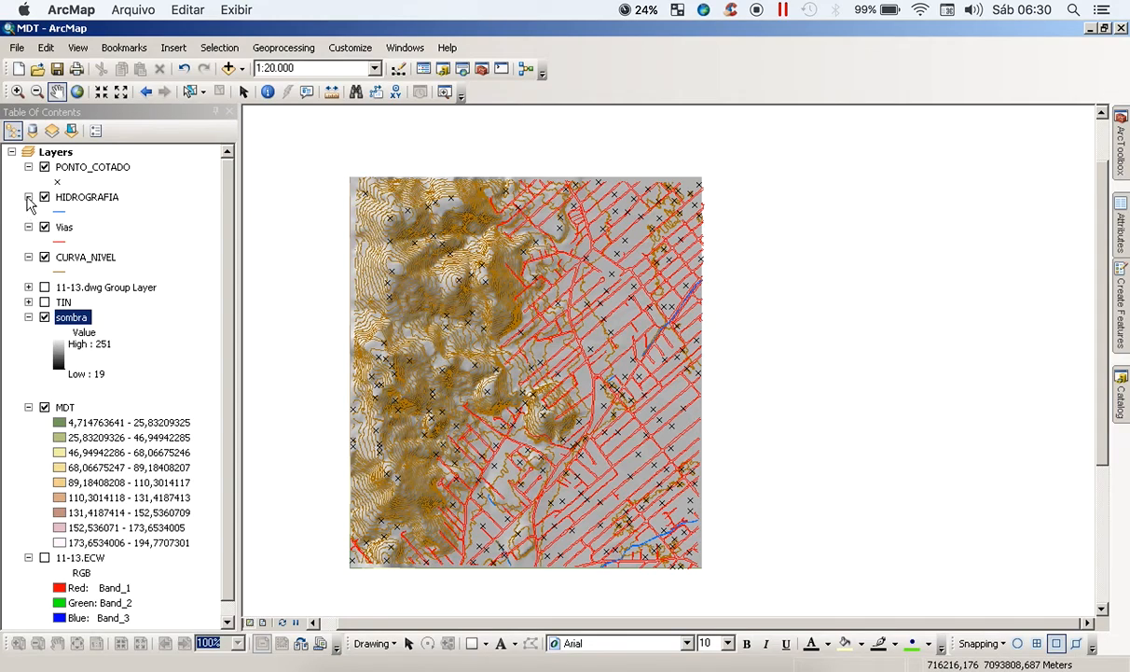
{"action": "left_click", "coordinate": [44, 257]}
{"action": "scroll", "coordinate": [430, 355], "scroll_direction": "down", "scroll_amount": 1}
{"action": "scroll", "coordinate": [445, 351], "scroll_direction": "up", "scroll_amount": 1}
{"action": "scroll", "coordinate": [445, 351], "scroll_direction": "up", "scroll_amount": 1}
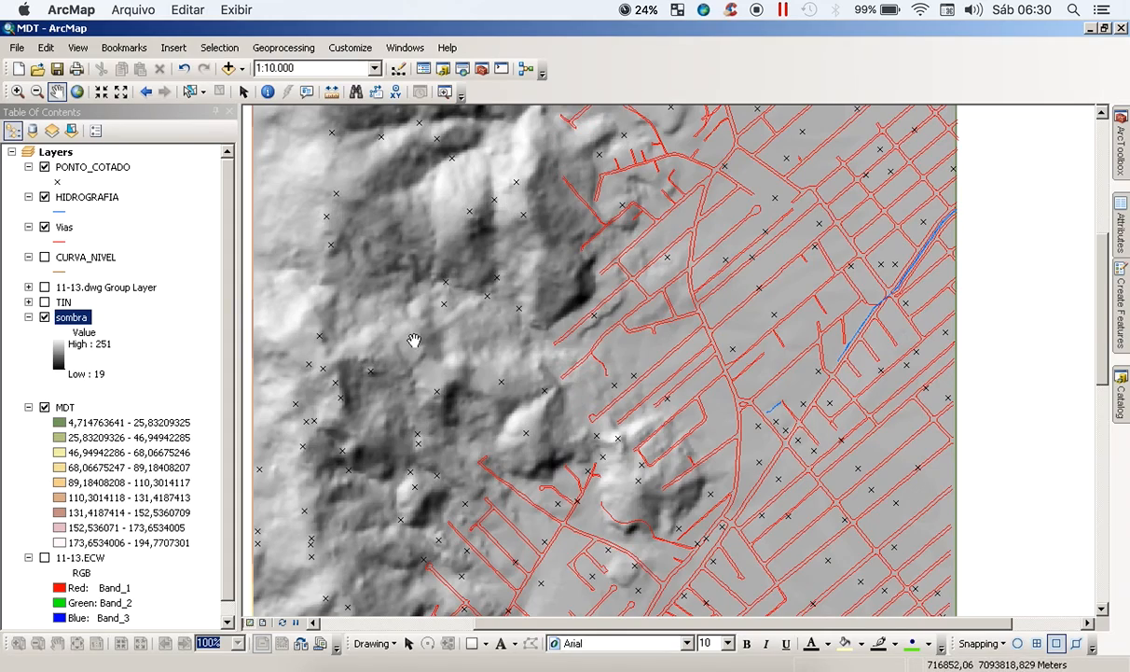
{"action": "left_click_drag", "start_coordinate": [411, 336], "coordinate": [468, 429]}
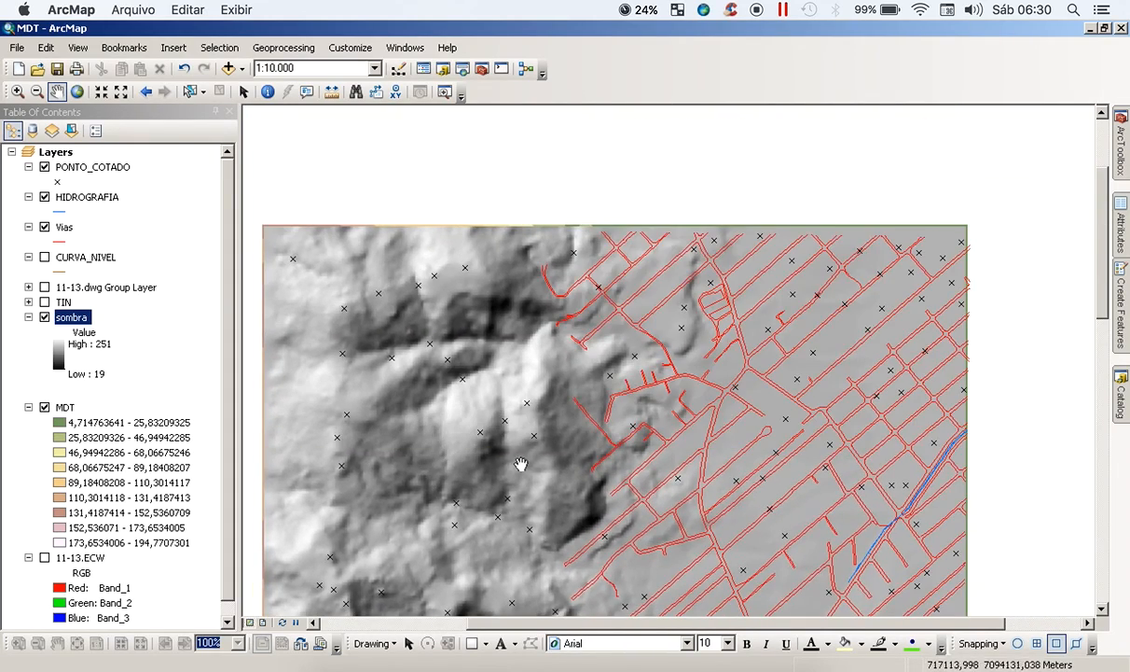
Step: Collapse the MDT and sombra legends and move the sombra layer below MDT in the layer order
{"action": "left_click_drag", "start_coordinate": [529, 476], "coordinate": [577, 227]}
{"action": "left_click_drag", "start_coordinate": [563, 401], "coordinate": [553, 165]}
{"action": "left_click_drag", "start_coordinate": [505, 293], "coordinate": [485, 302]}
{"action": "left_click", "coordinate": [28, 407]}
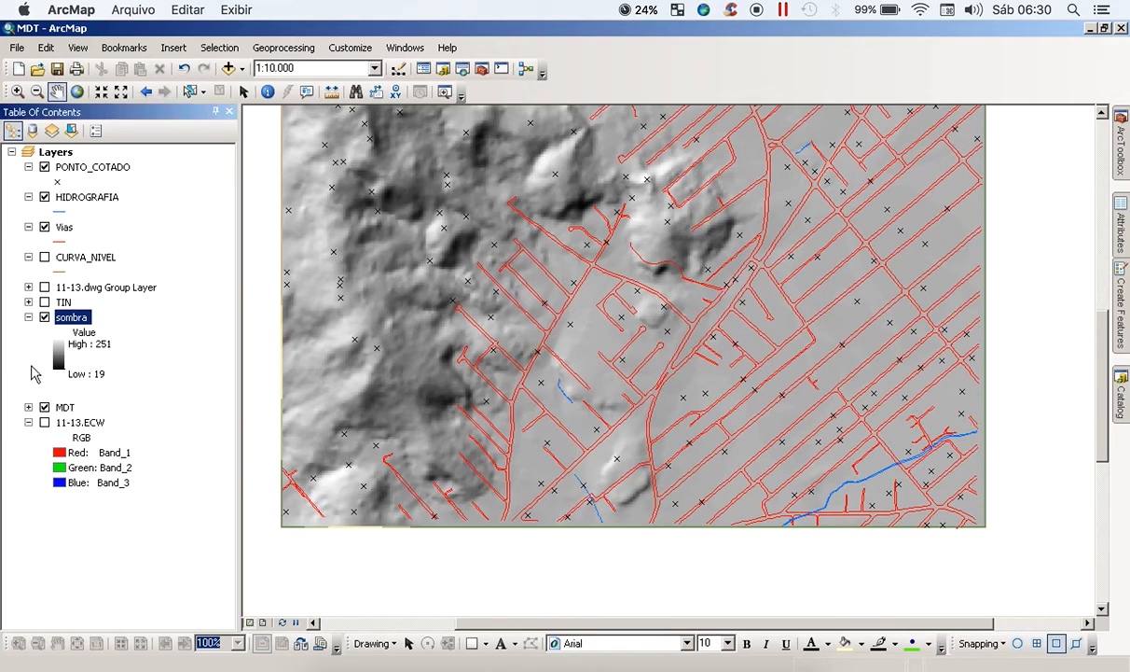
{"action": "left_click", "coordinate": [28, 317]}
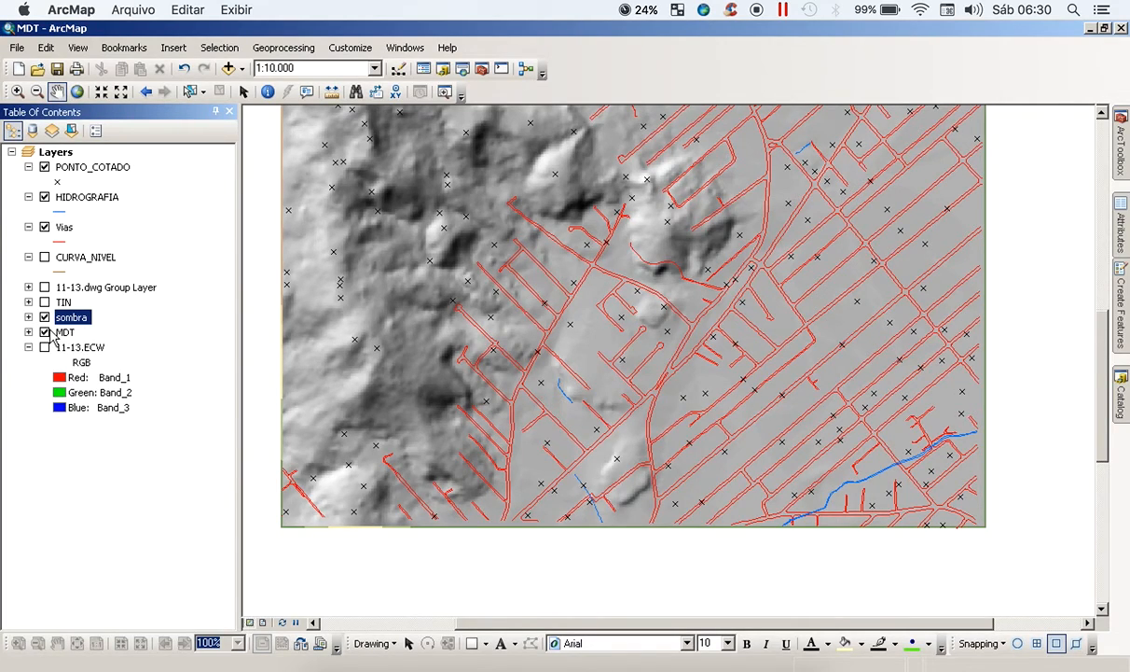
{"action": "left_click_drag", "start_coordinate": [70, 318], "coordinate": [81, 341]}
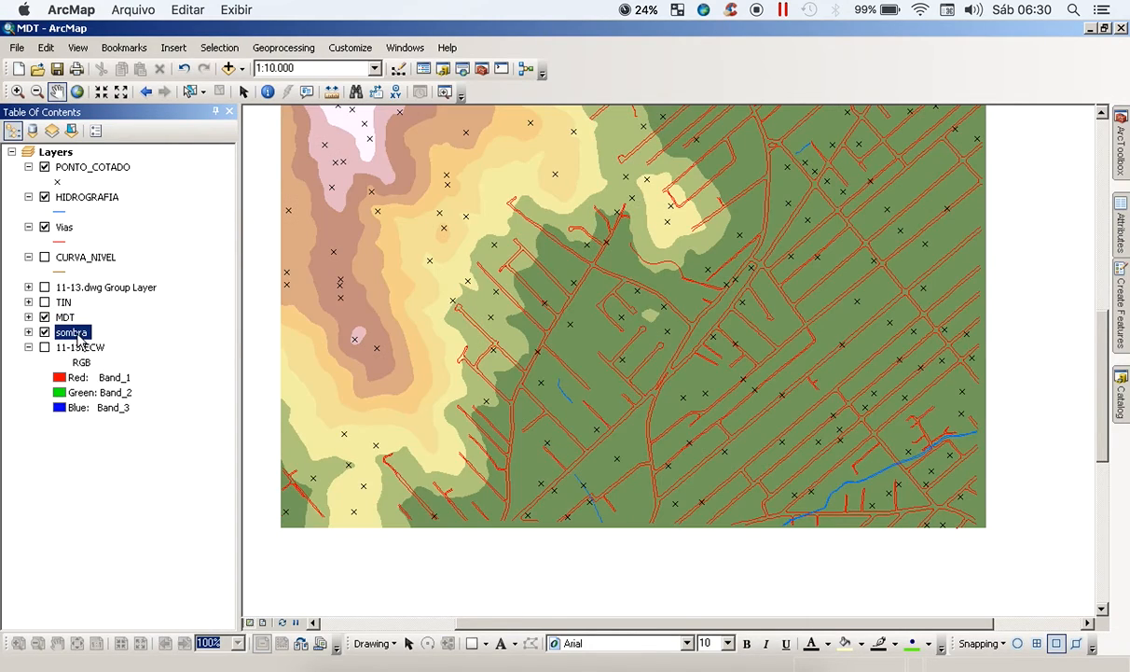
Step: Set a transparency for the MDT layer in its display properties so the sombra hillshade shows through
{"action": "left_click", "coordinate": [66, 319]}
{"action": "left_click", "coordinate": [68, 332]}
{"action": "left_click", "coordinate": [63, 318]}
{"action": "left_click", "coordinate": [66, 333]}
{"action": "left_click", "coordinate": [63, 318]}
{"action": "right_click", "coordinate": [63, 317]}
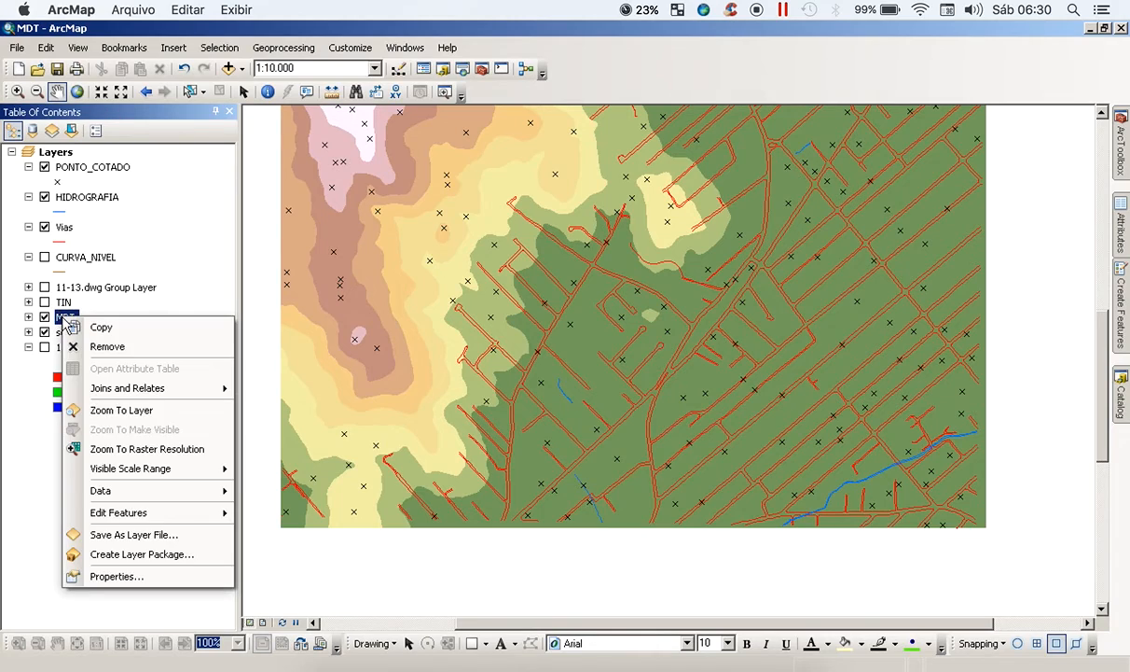
{"action": "left_click", "coordinate": [102, 575]}
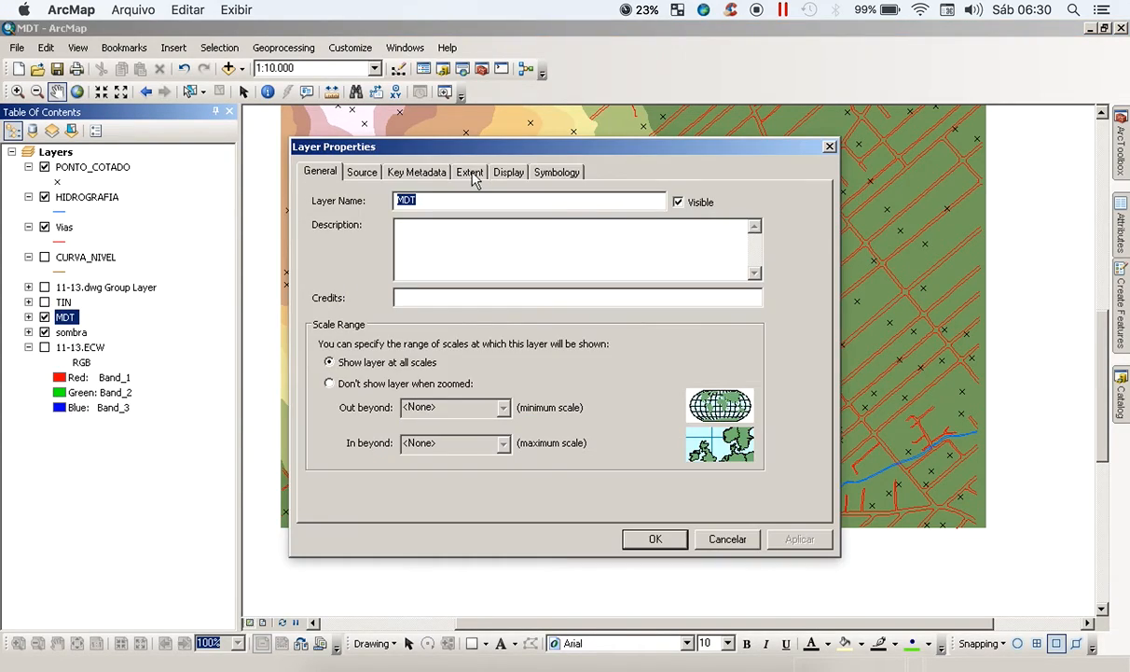
{"action": "left_click", "coordinate": [507, 173]}
{"action": "double_click", "coordinate": [451, 366]}
{"action": "type", "text": "530"}
{"action": "key", "text": "Return"}
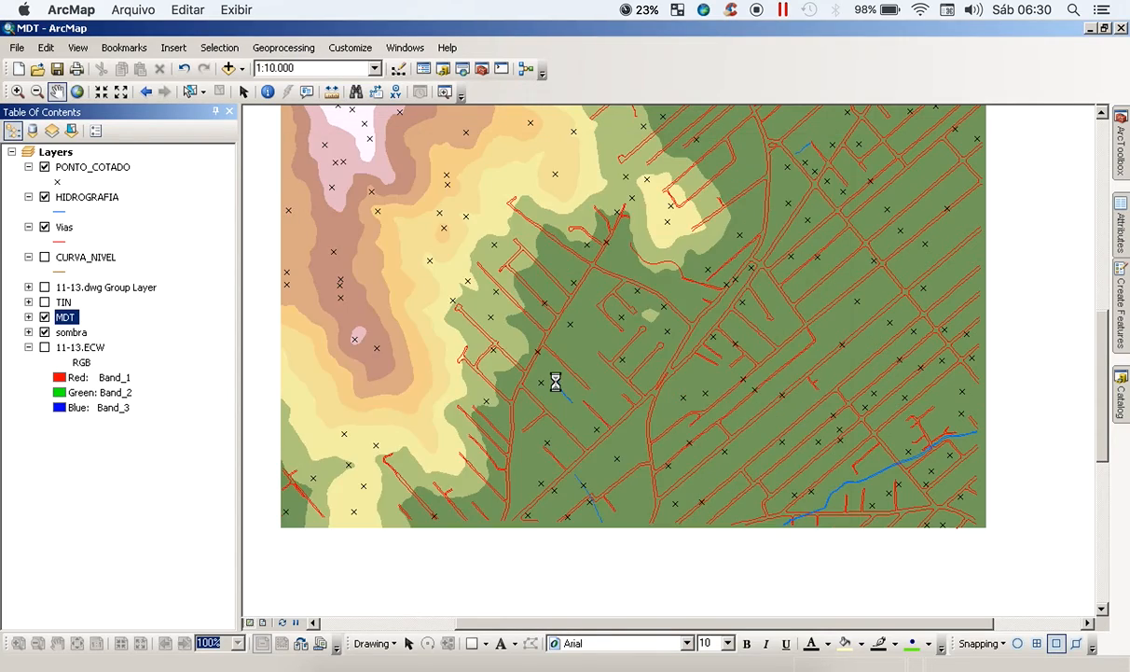
Step: Show the CURVA_NIVEL contours over the shaded MDT and inspect the relief across the map
{"action": "left_click_drag", "start_coordinate": [504, 261], "coordinate": [518, 420]}
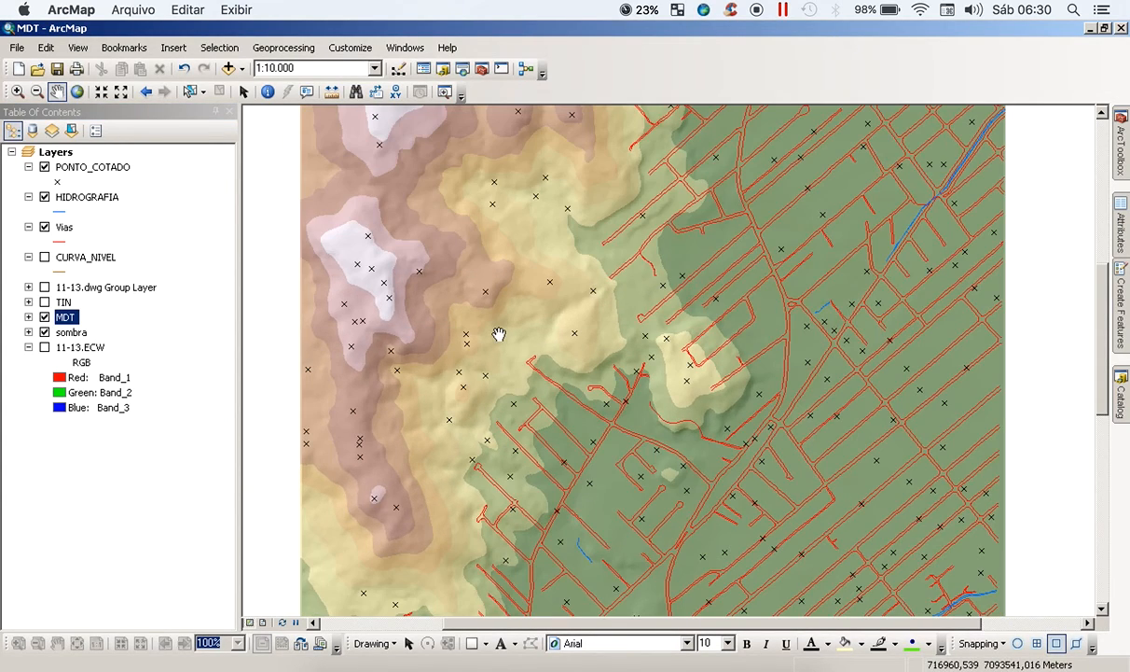
{"action": "left_click_drag", "start_coordinate": [487, 297], "coordinate": [449, 331]}
{"action": "left_click", "coordinate": [44, 257]}
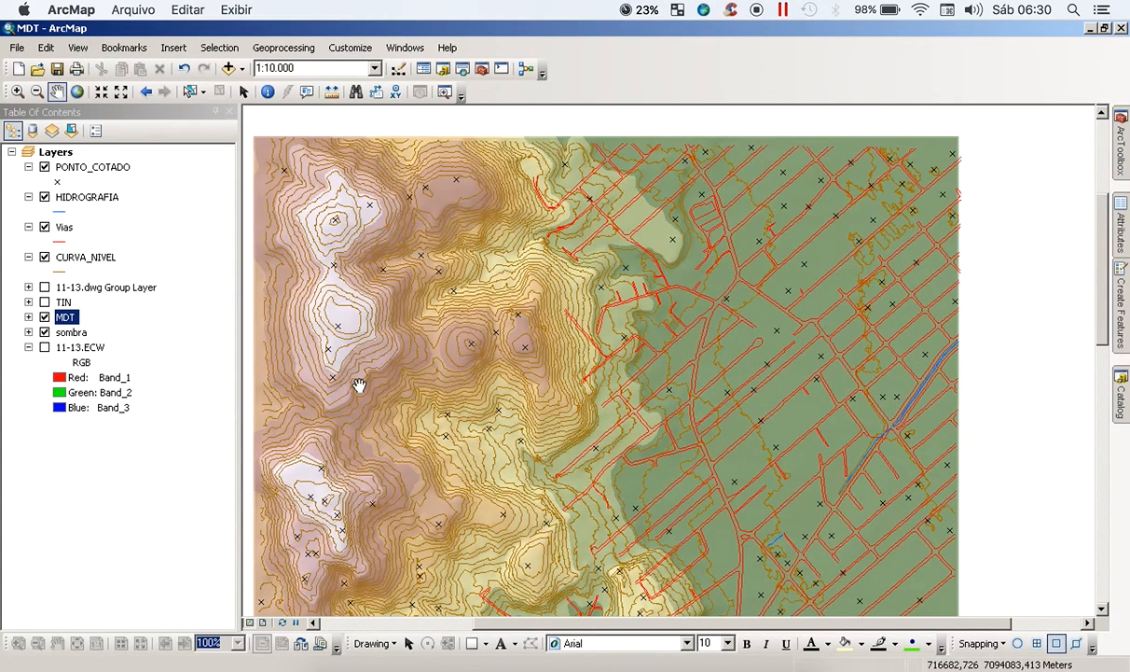
{"action": "left_click_drag", "start_coordinate": [480, 349], "coordinate": [461, 285]}
{"action": "scroll", "coordinate": [461, 285], "scroll_direction": "up", "scroll_amount": 2}
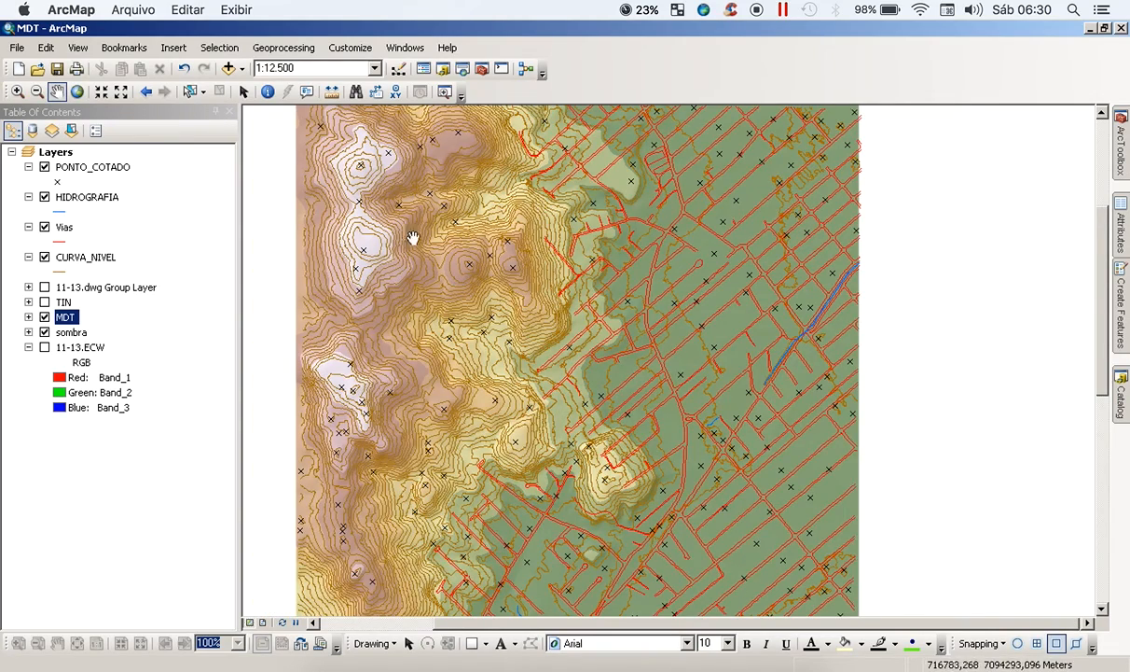
{"action": "left_click_drag", "start_coordinate": [452, 289], "coordinate": [444, 312]}
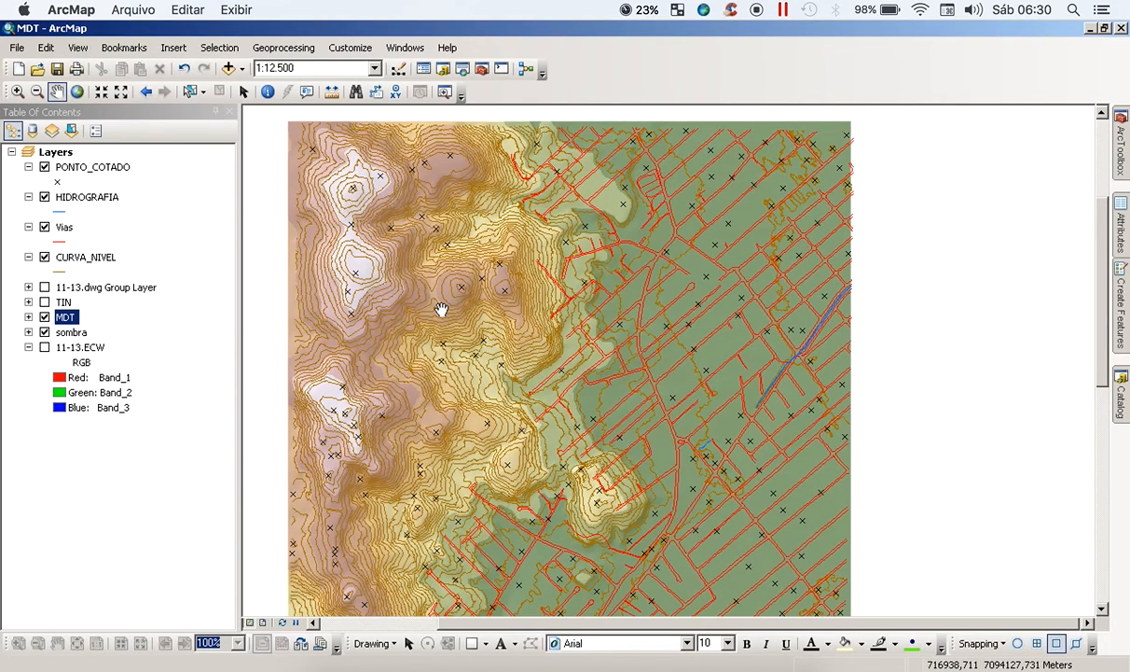
{"action": "scroll", "coordinate": [441, 310], "scroll_direction": "up", "scroll_amount": 1}
{"action": "left_click_drag", "start_coordinate": [441, 310], "coordinate": [410, 275]}
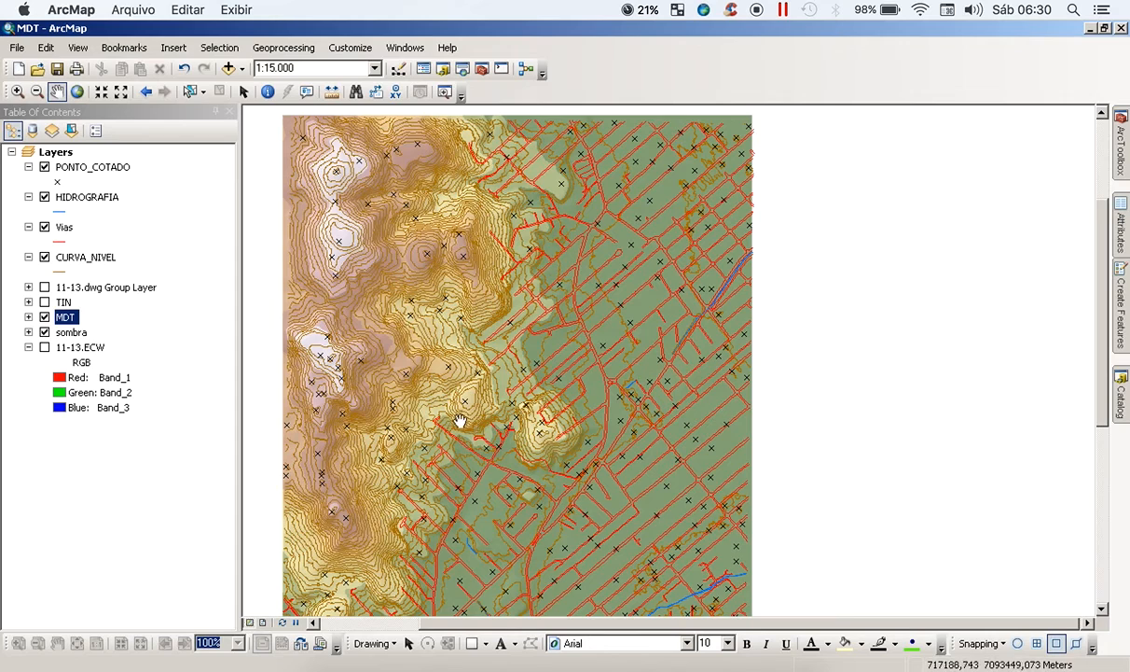
{"action": "left_click_drag", "start_coordinate": [415, 378], "coordinate": [438, 369]}
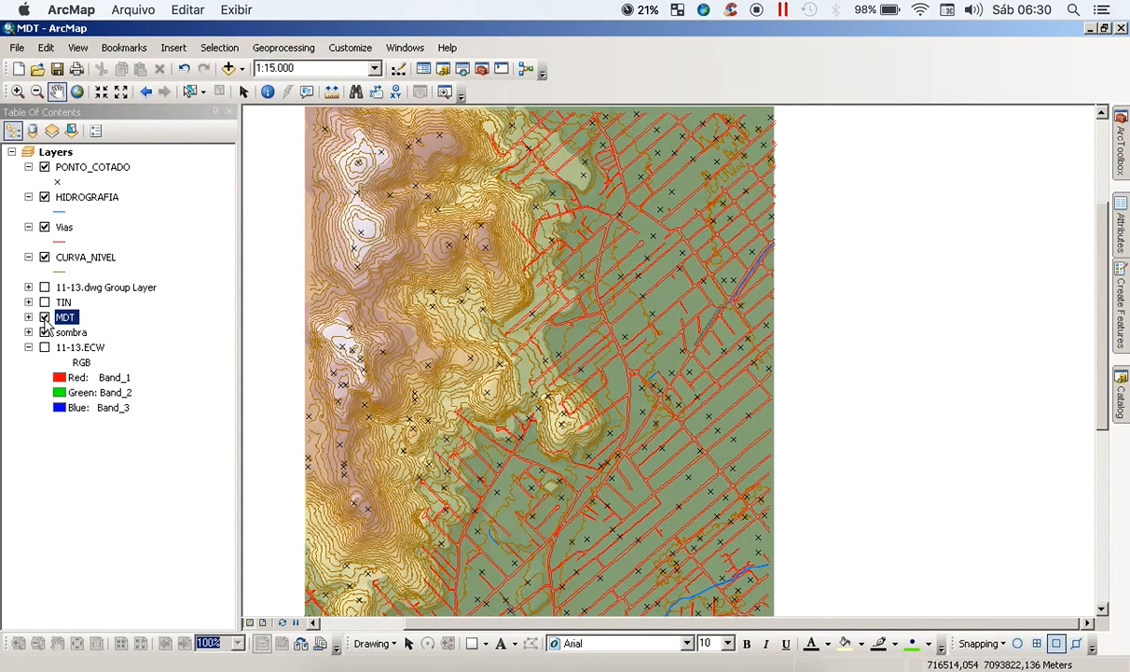
Step: Hide the MDT and sombra layers
{"action": "left_click", "coordinate": [44, 317]}
{"action": "left_click", "coordinate": [44, 332]}
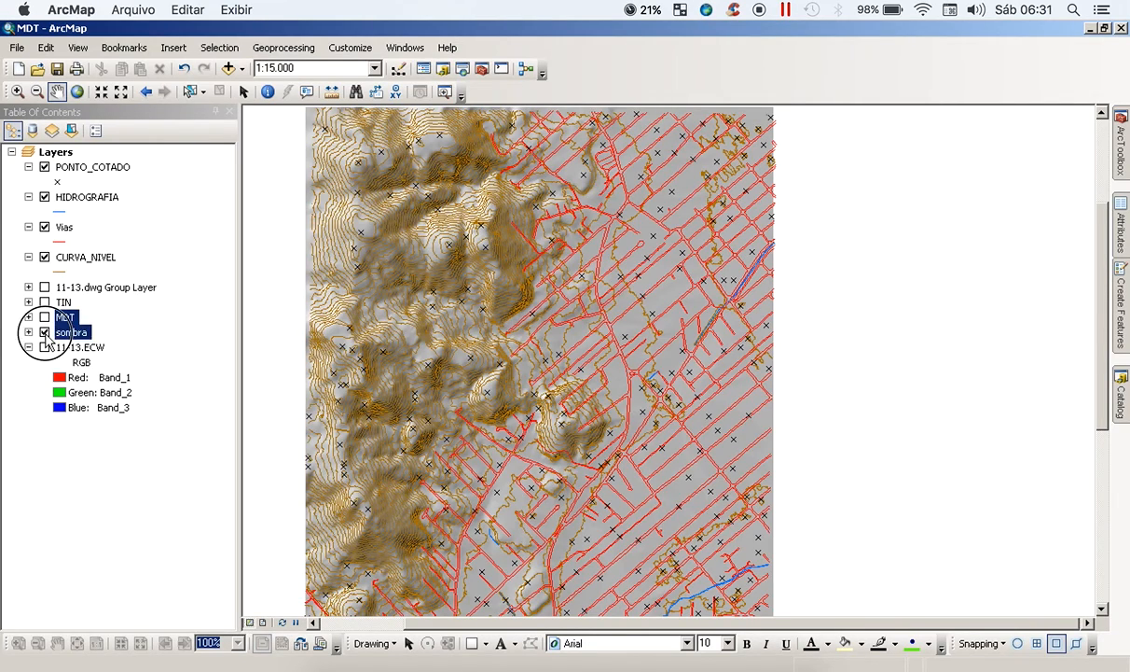
Step: Open the Slope tool of the 3D Analyst Raster Surface toolset and choose MDT as its input raster
{"action": "mouse_move", "coordinate": [1124, 162]}
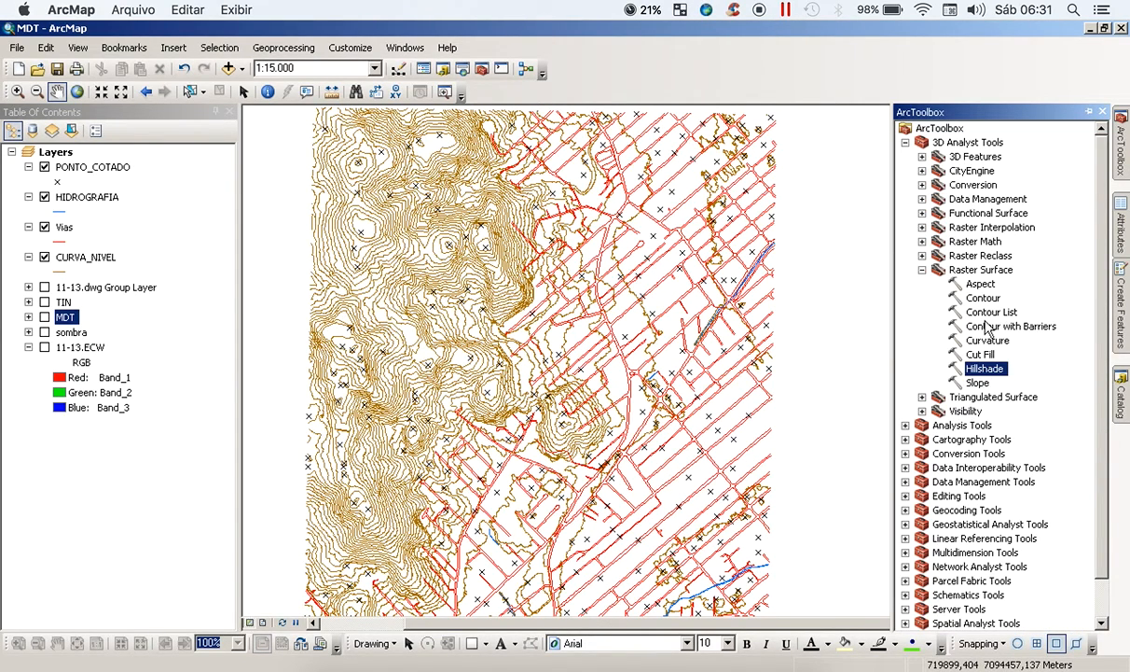
{"action": "left_click", "coordinate": [984, 382]}
{"action": "left_click", "coordinate": [987, 371]}
{"action": "left_click", "coordinate": [981, 383]}
{"action": "left_click", "coordinate": [981, 371]}
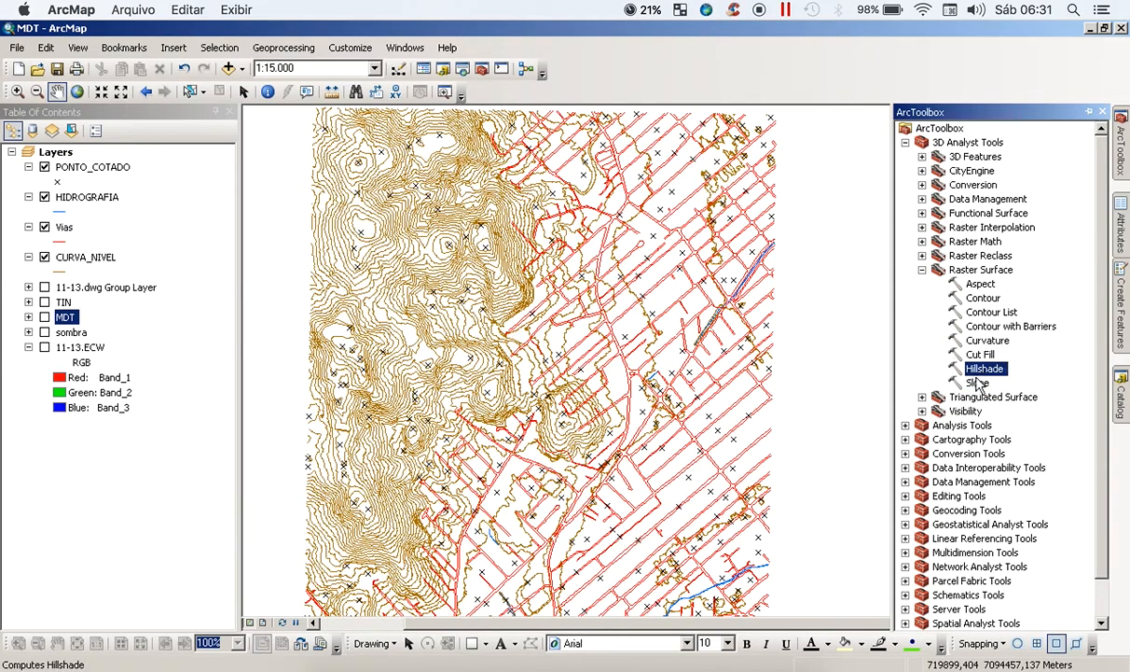
{"action": "left_click", "coordinate": [971, 273]}
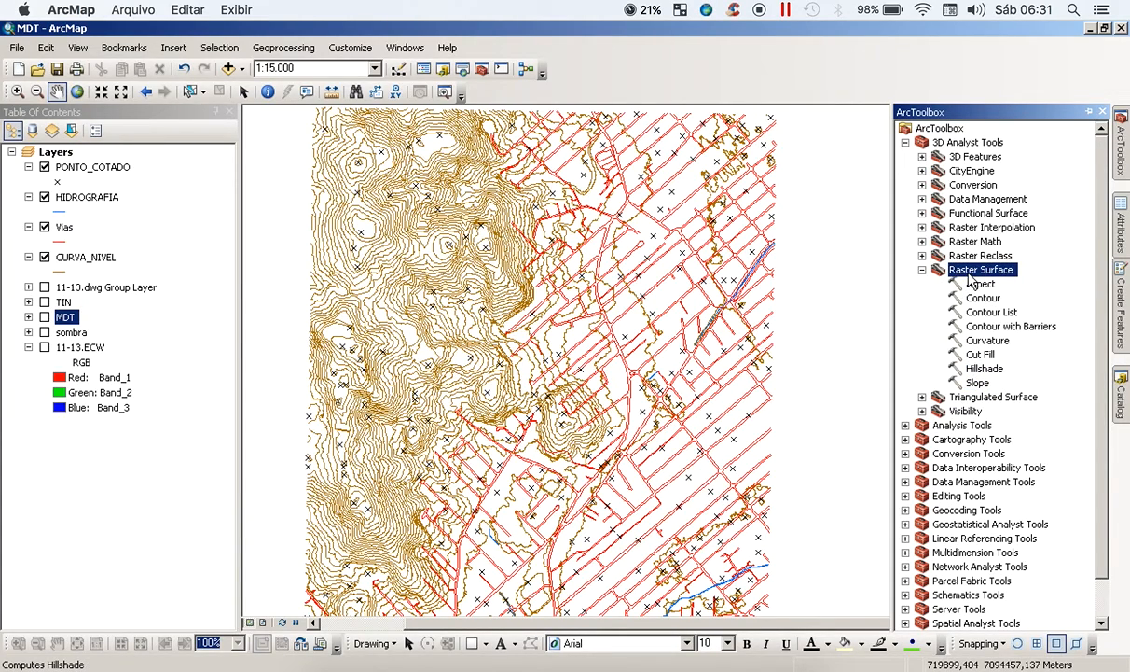
{"action": "left_click", "coordinate": [978, 383]}
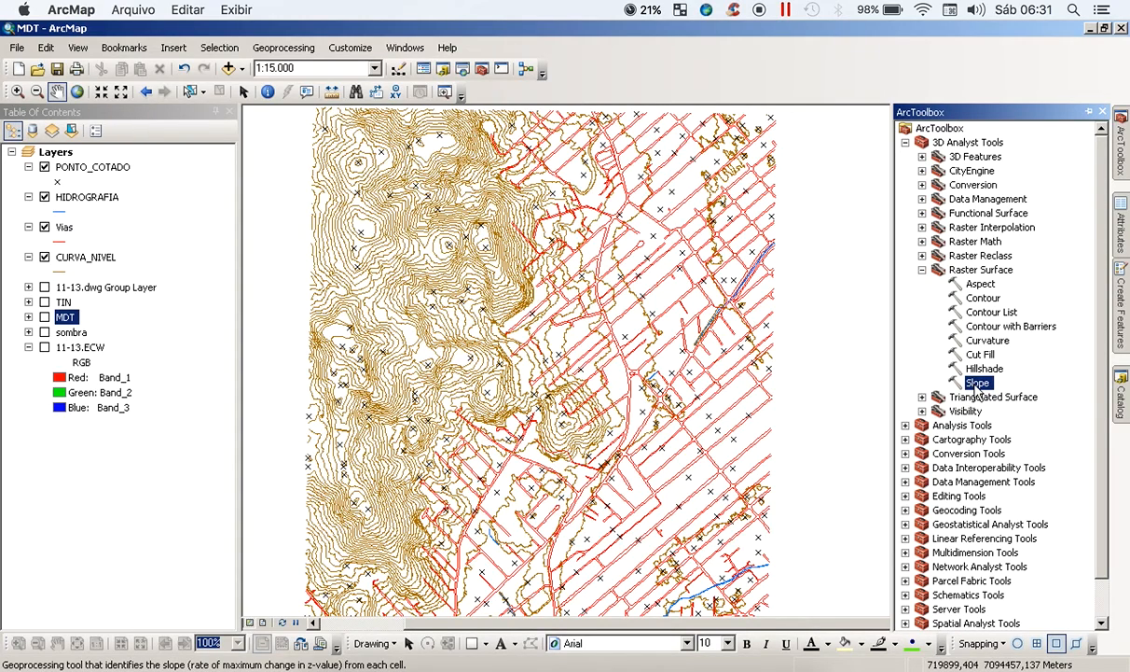
{"action": "double_click", "coordinate": [976, 384]}
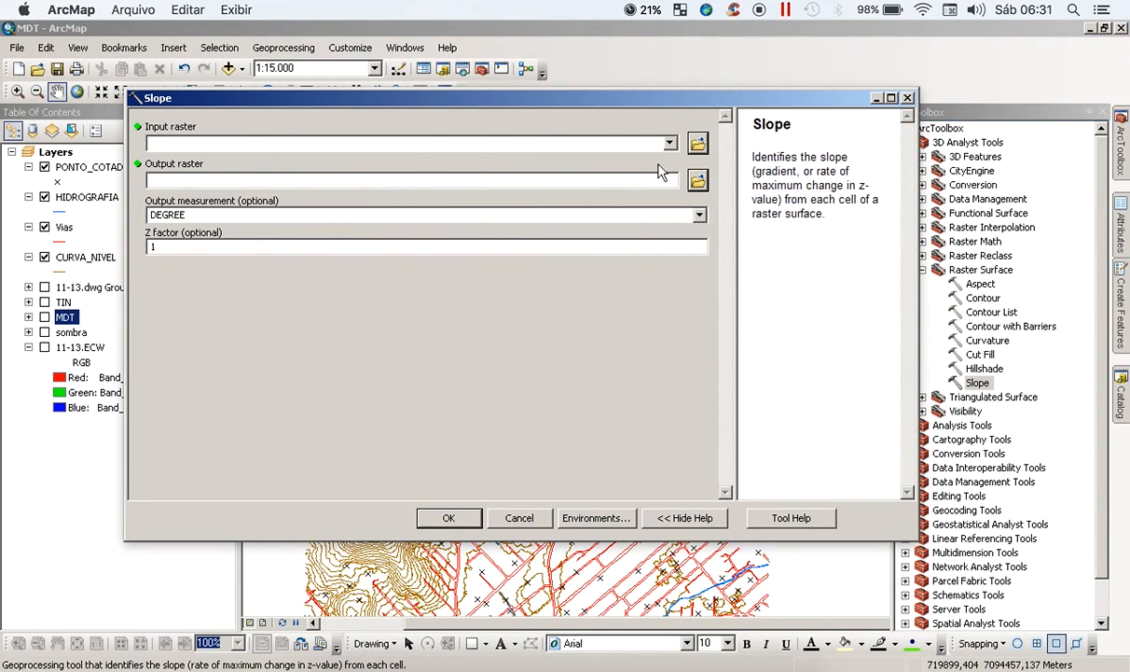
{"action": "left_click", "coordinate": [670, 142]}
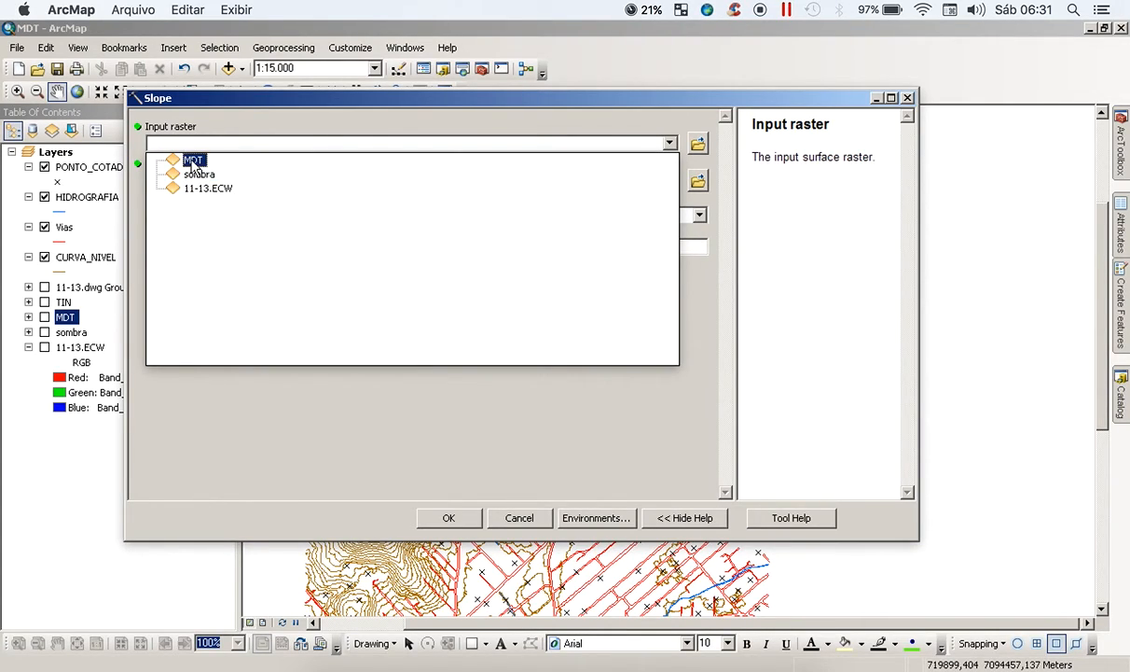
{"action": "left_click", "coordinate": [193, 162]}
Step: Set the slope output raster to dec_grau in the 11-13 folder
{"action": "left_click", "coordinate": [644, 185]}
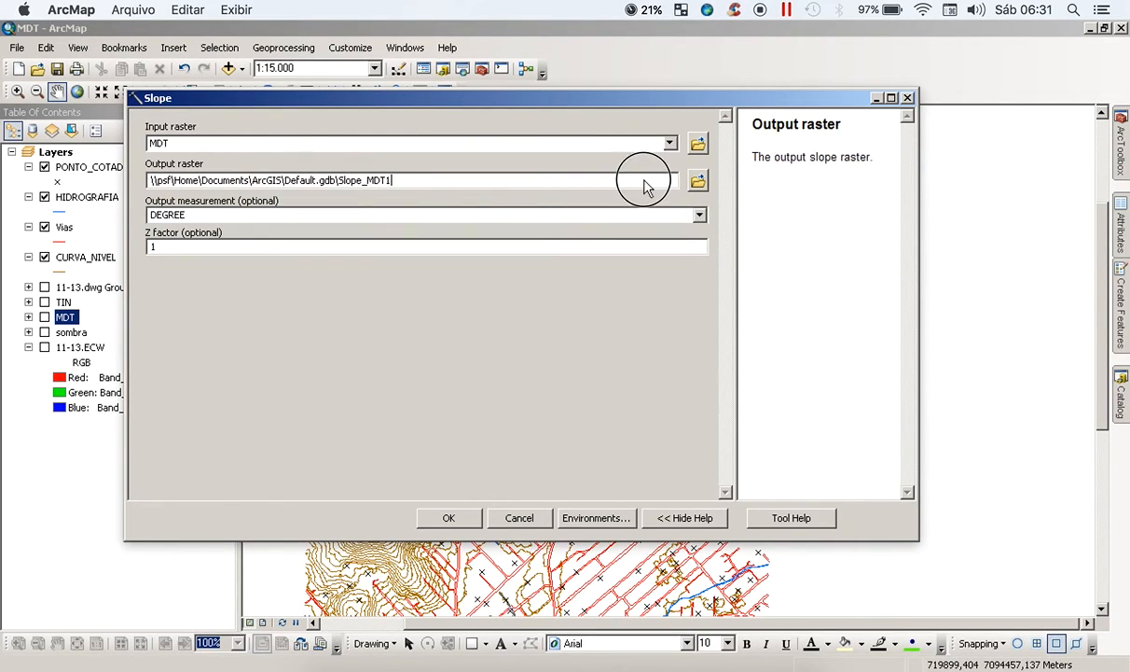
{"action": "left_click", "coordinate": [697, 180]}
{"action": "left_click", "coordinate": [455, 403]}
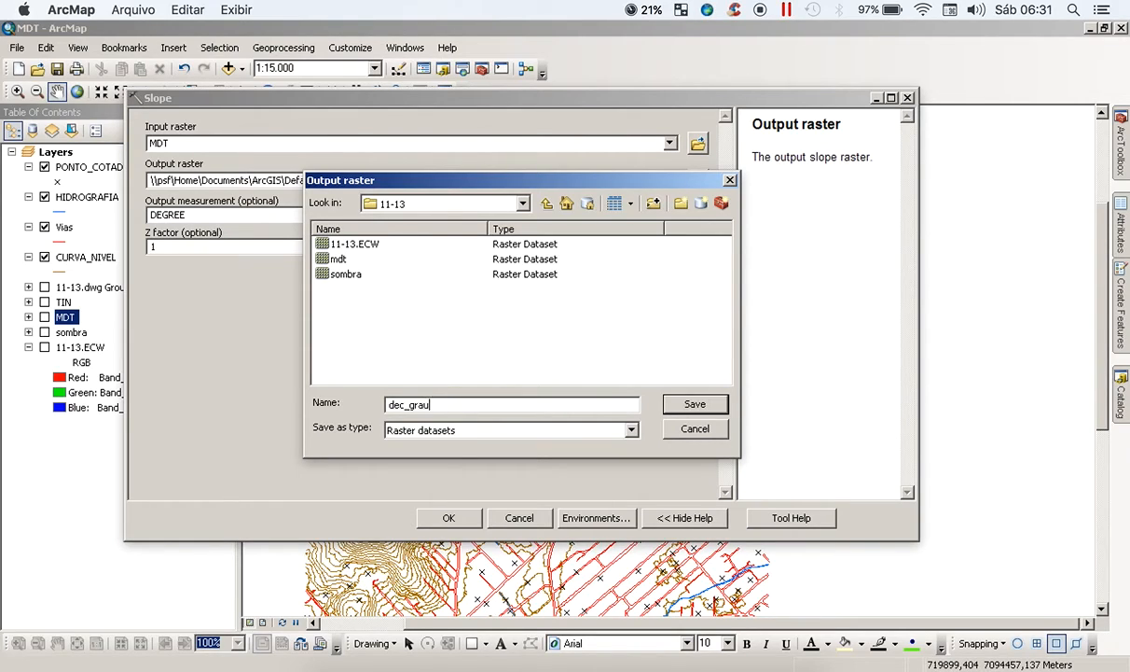
{"action": "left_click", "coordinate": [690, 404]}
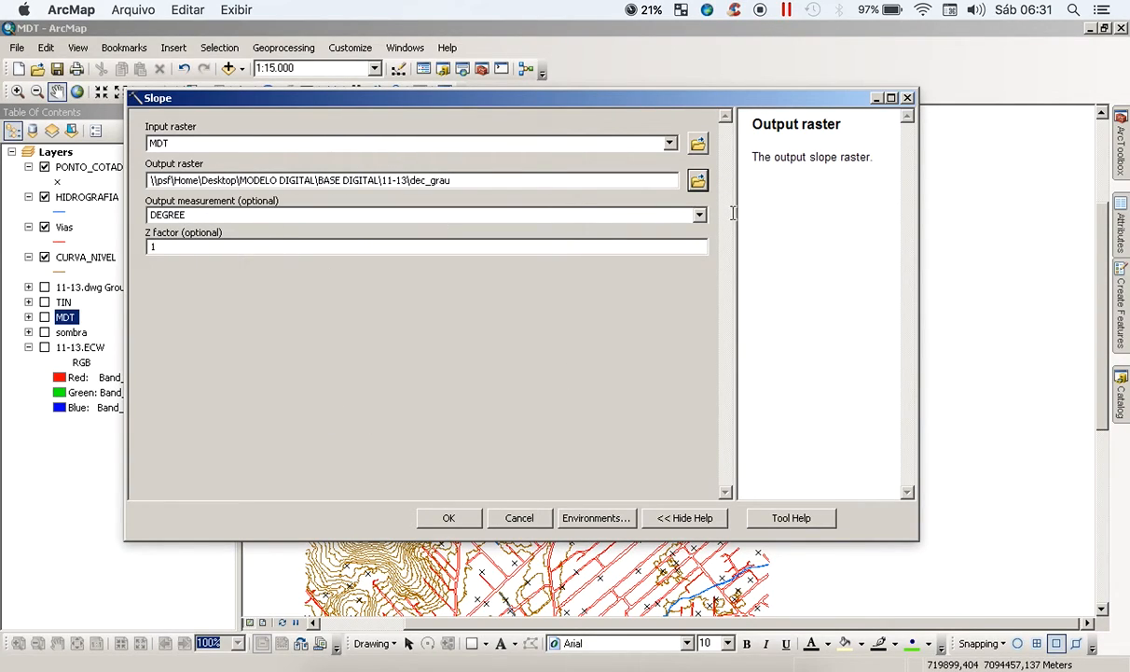
Step: Keep DEGREE as the output measurement and run the Slope tool
{"action": "left_click", "coordinate": [698, 215]}
{"action": "left_click", "coordinate": [371, 231]}
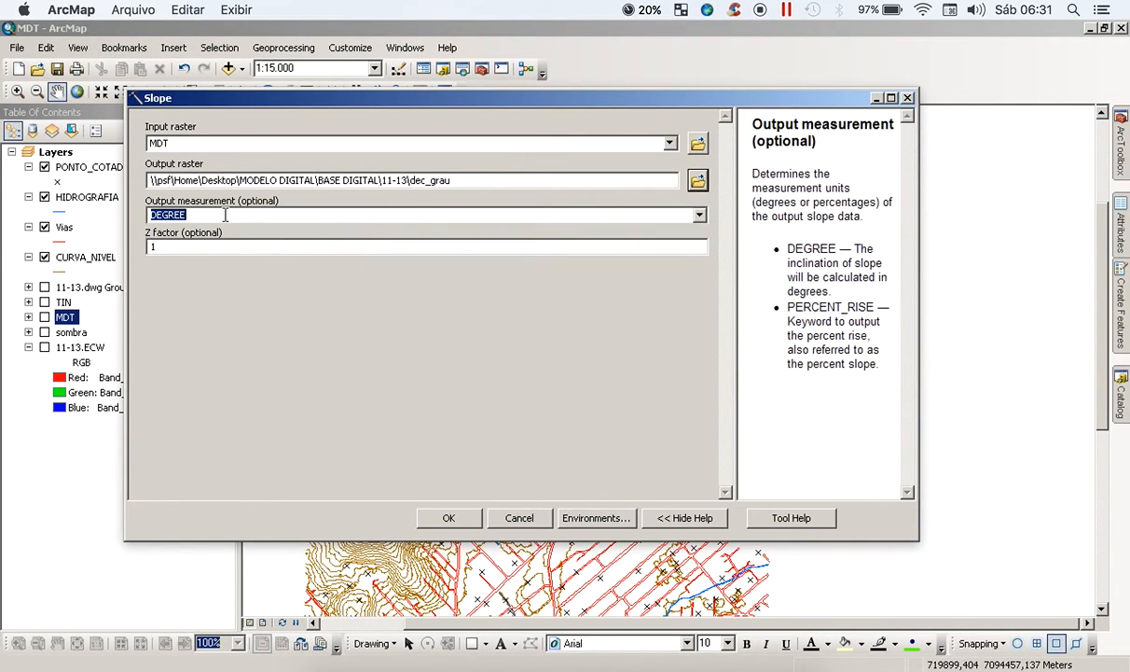
{"action": "left_click", "coordinate": [450, 519]}
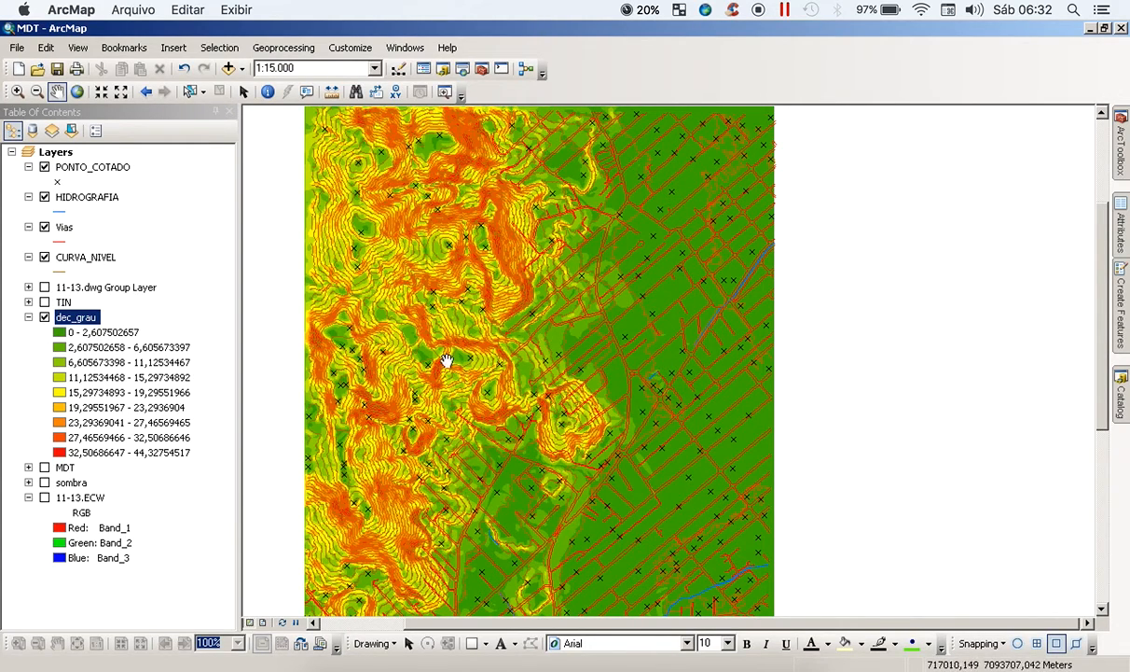
Step: Inspect the dec_grau slope map and its classes, then collapse its legend and hide the layer
{"action": "left_click_drag", "start_coordinate": [518, 464], "coordinate": [458, 431]}
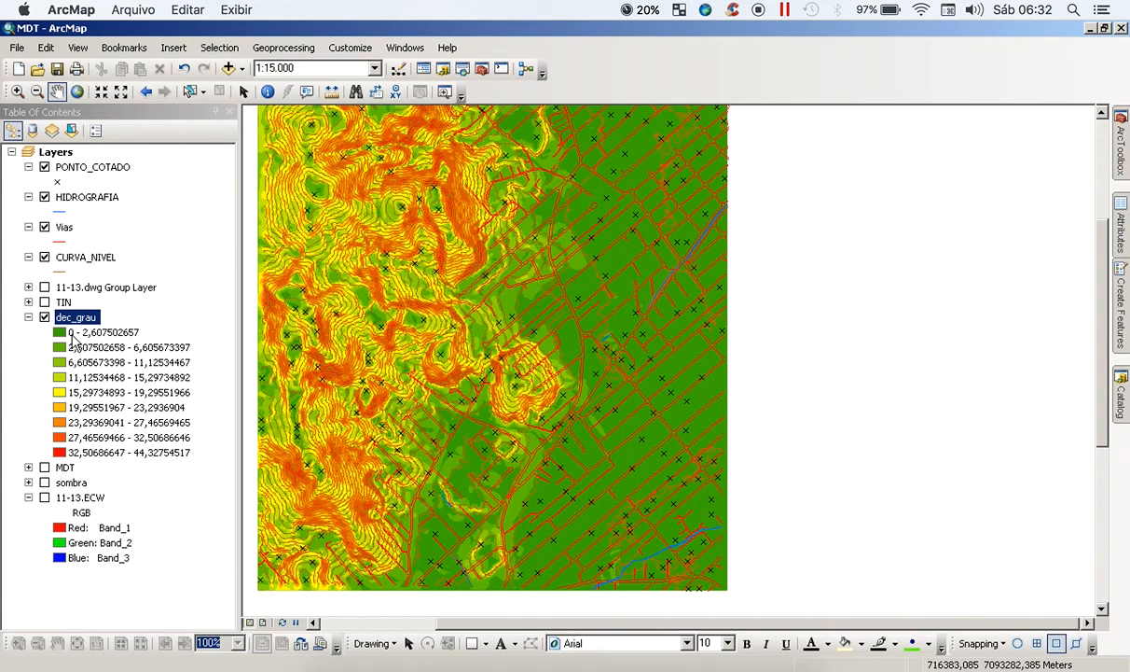
{"action": "left_click", "coordinate": [169, 453]}
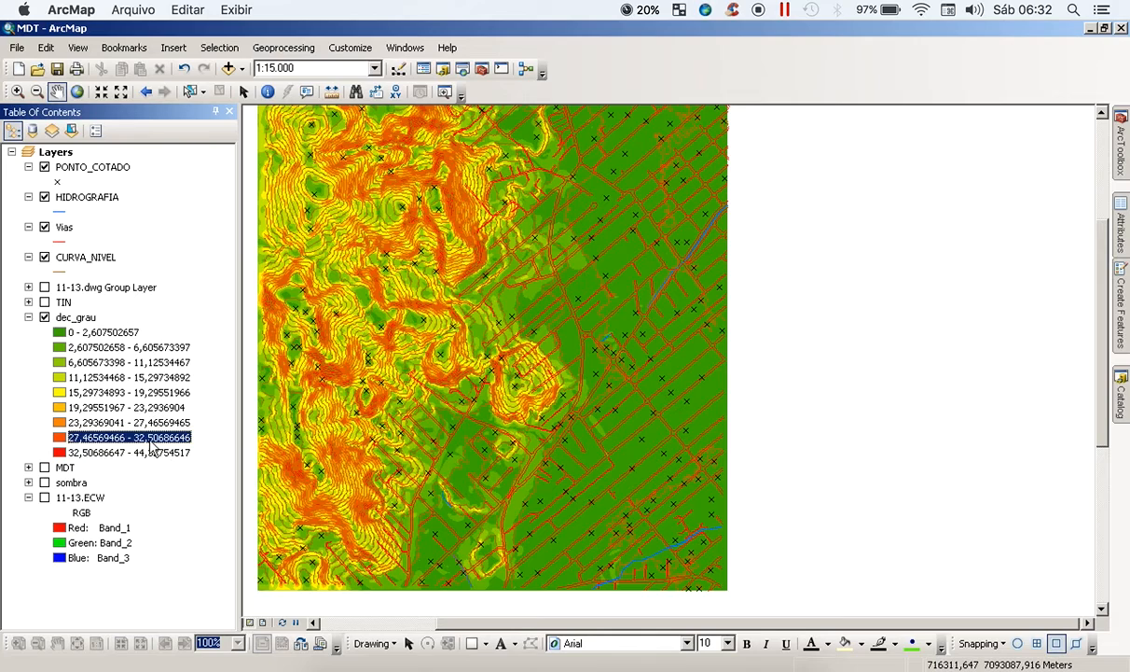
{"action": "left_click", "coordinate": [29, 317]}
{"action": "left_click", "coordinate": [44, 317]}
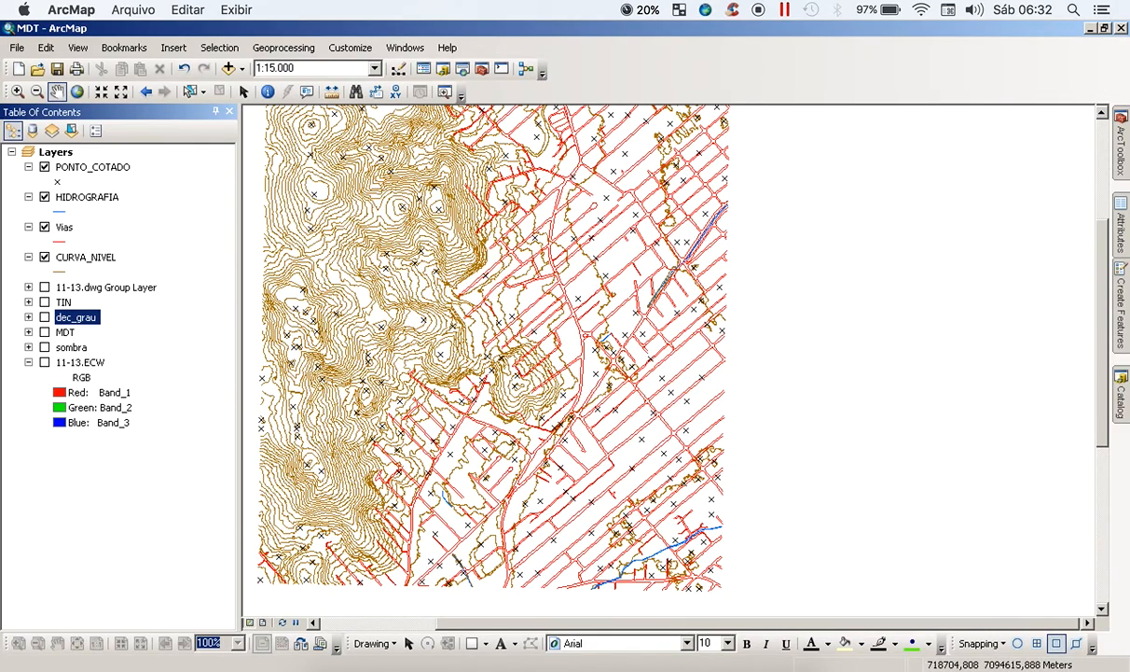
Step: Reopen the Slope tool and choose MDT as the input raster for a second slope calculation
{"action": "left_click", "coordinate": [1122, 169]}
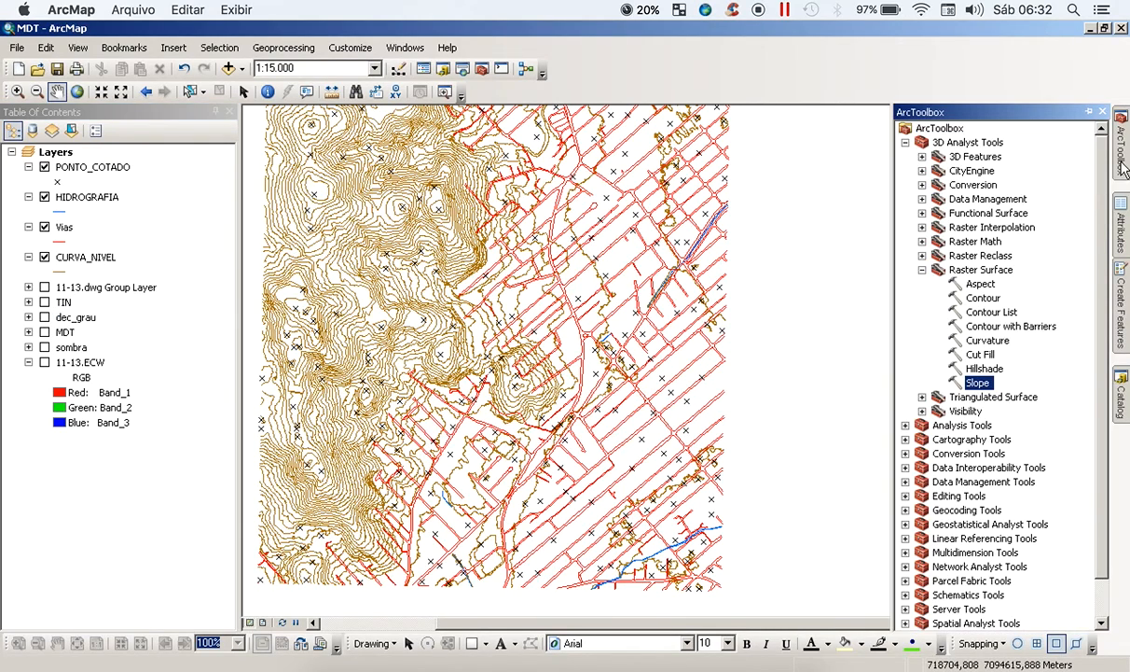
{"action": "double_click", "coordinate": [977, 384]}
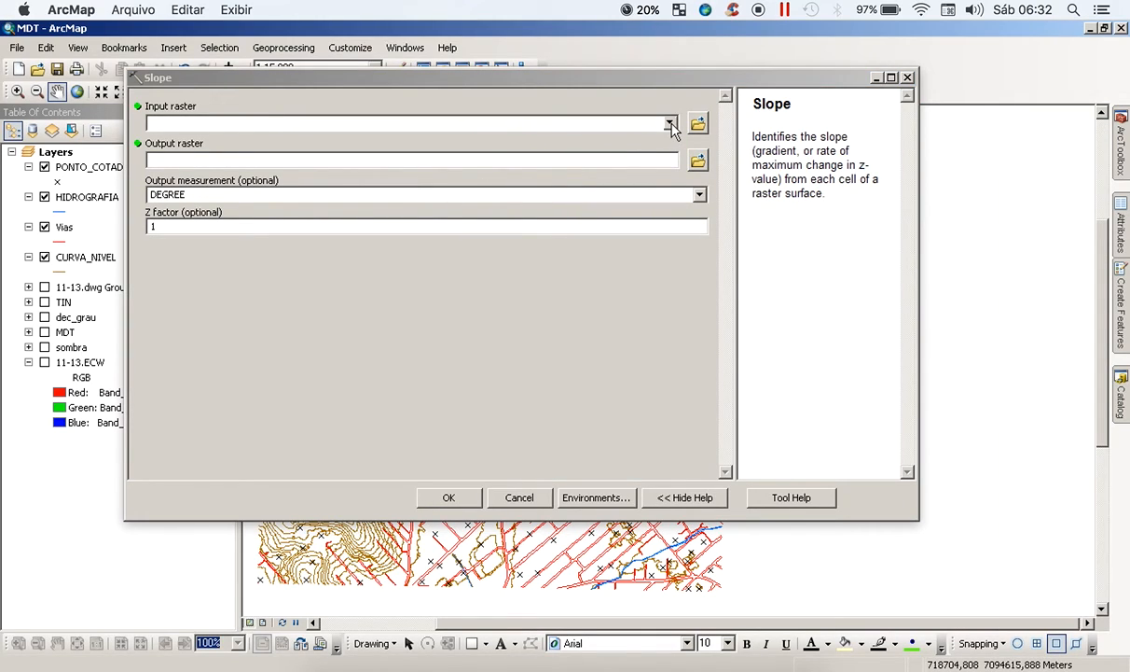
{"action": "left_click", "coordinate": [671, 125]}
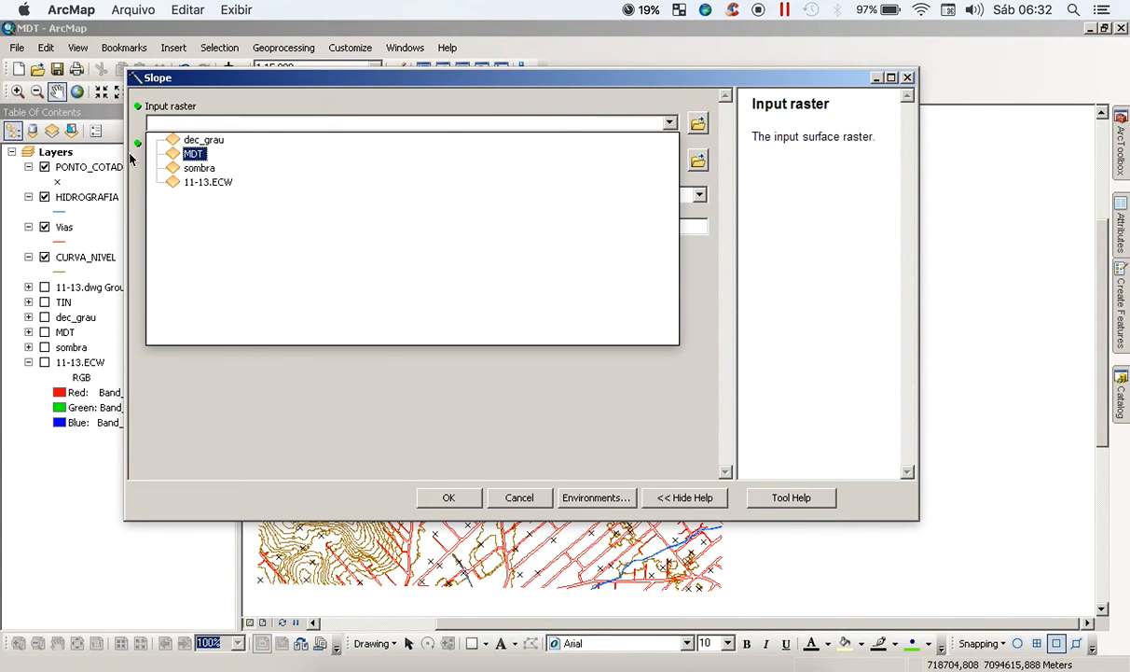
{"action": "left_click", "coordinate": [194, 156]}
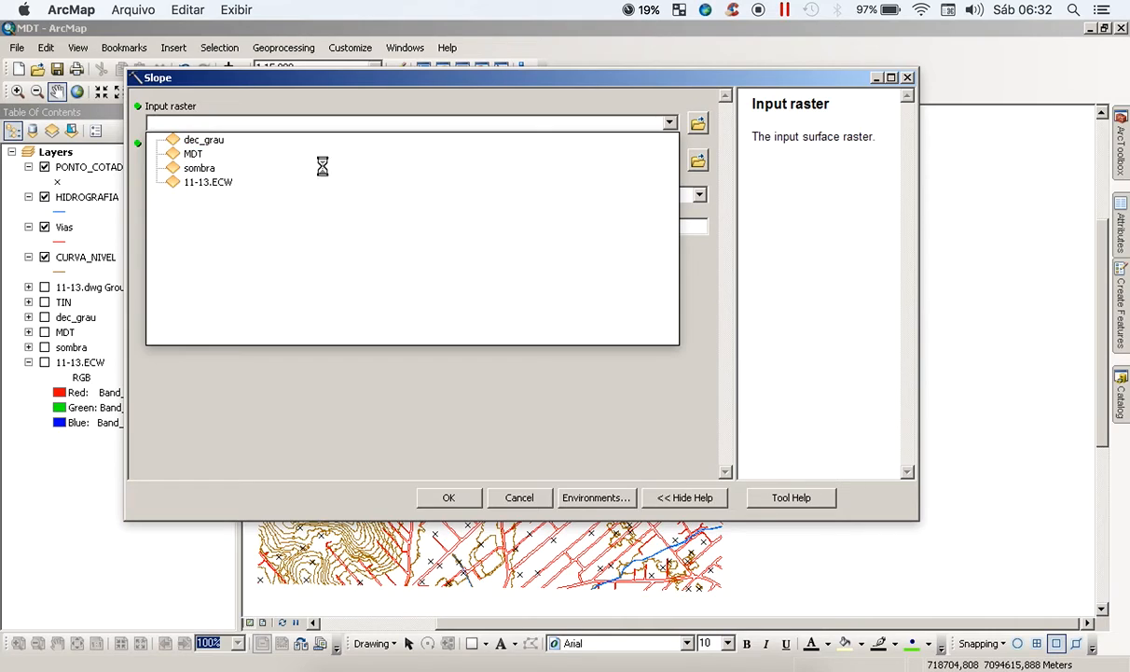
Step: Set the second slope output raster to dec_porc in the 11-13 folder
{"action": "left_click", "coordinate": [584, 162]}
{"action": "left_click", "coordinate": [698, 160]}
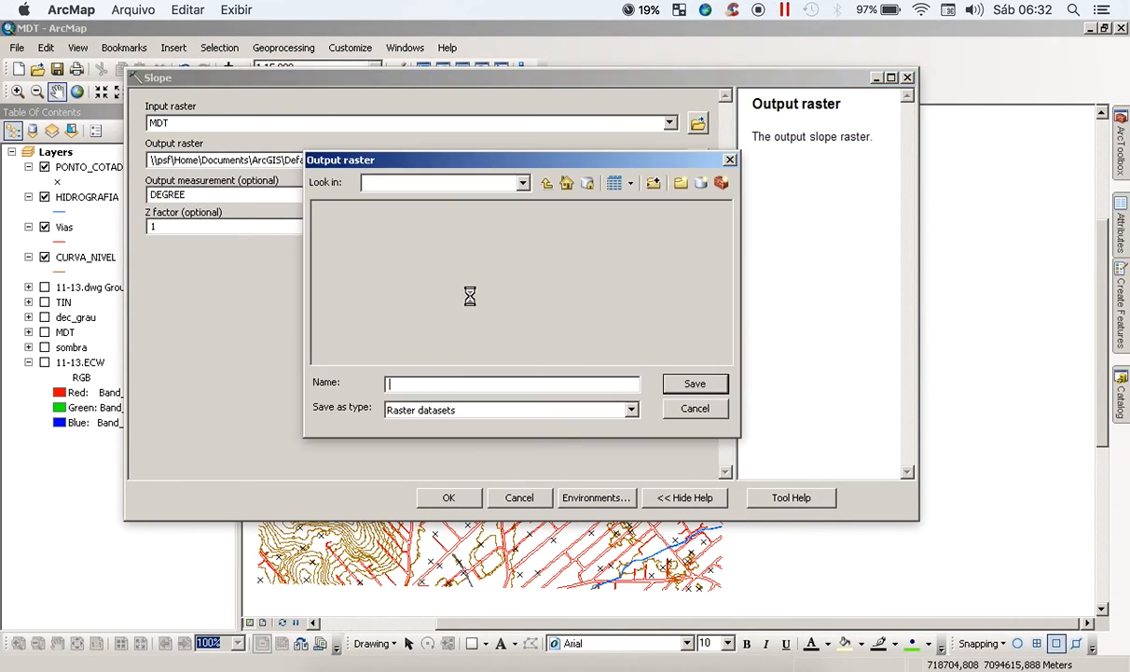
{"action": "left_click", "coordinate": [349, 241]}
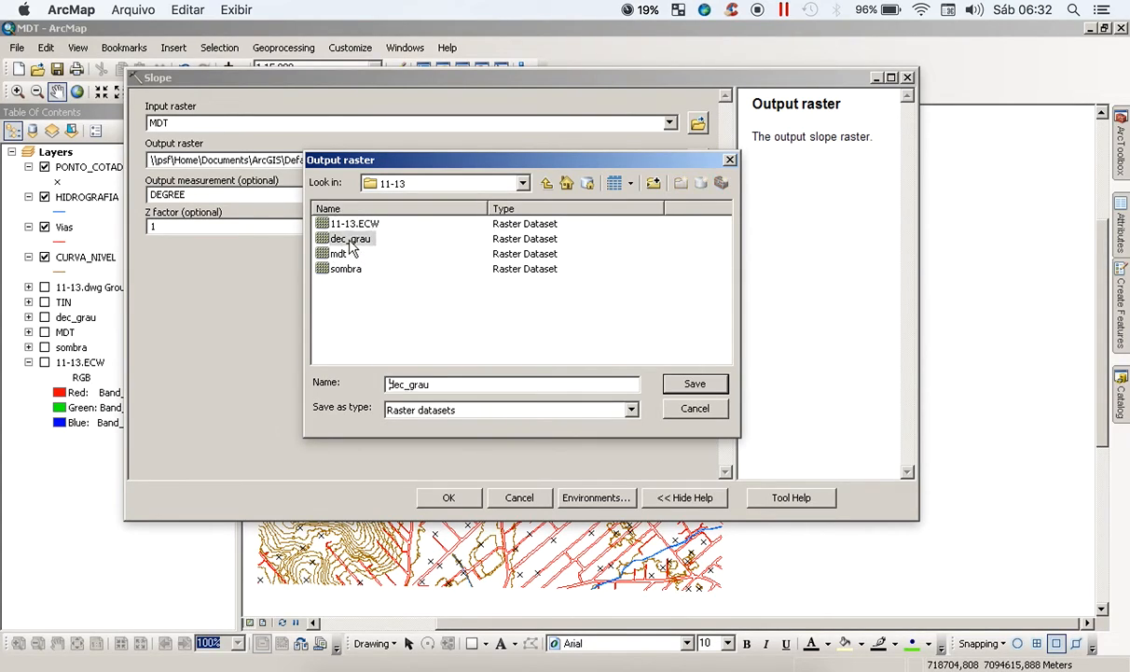
{"action": "left_click", "coordinate": [450, 382]}
{"action": "left_click", "coordinate": [692, 384]}
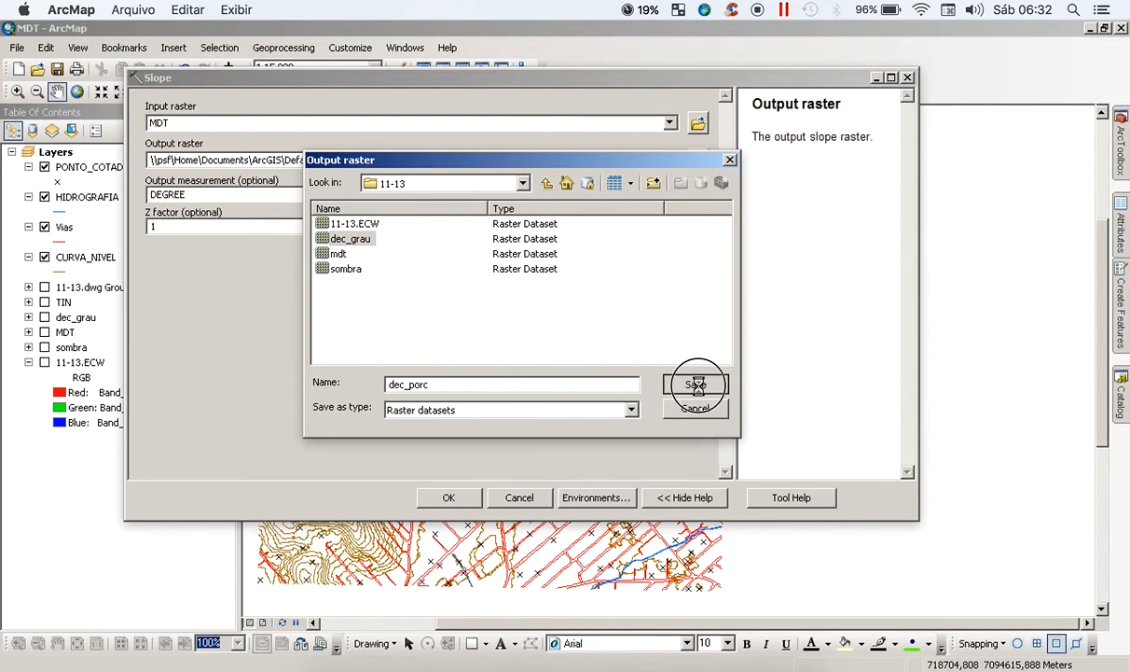
Step: Set the output measurement to PERCENT_RISE and run the Slope tool
{"action": "left_click", "coordinate": [699, 196]}
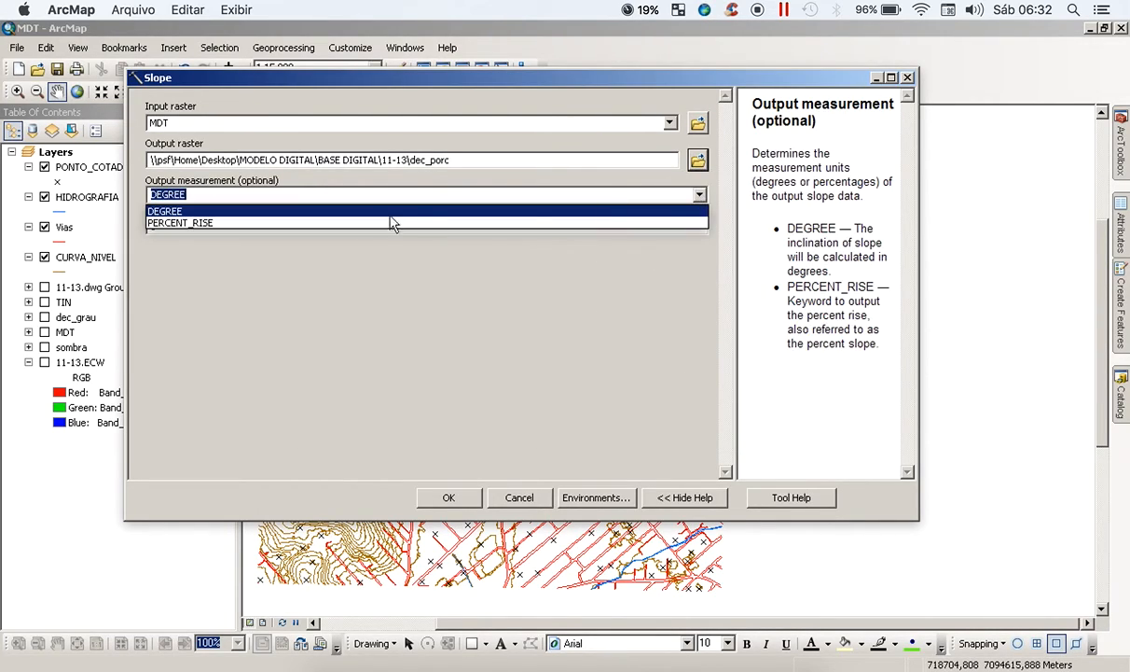
{"action": "left_click", "coordinate": [218, 224]}
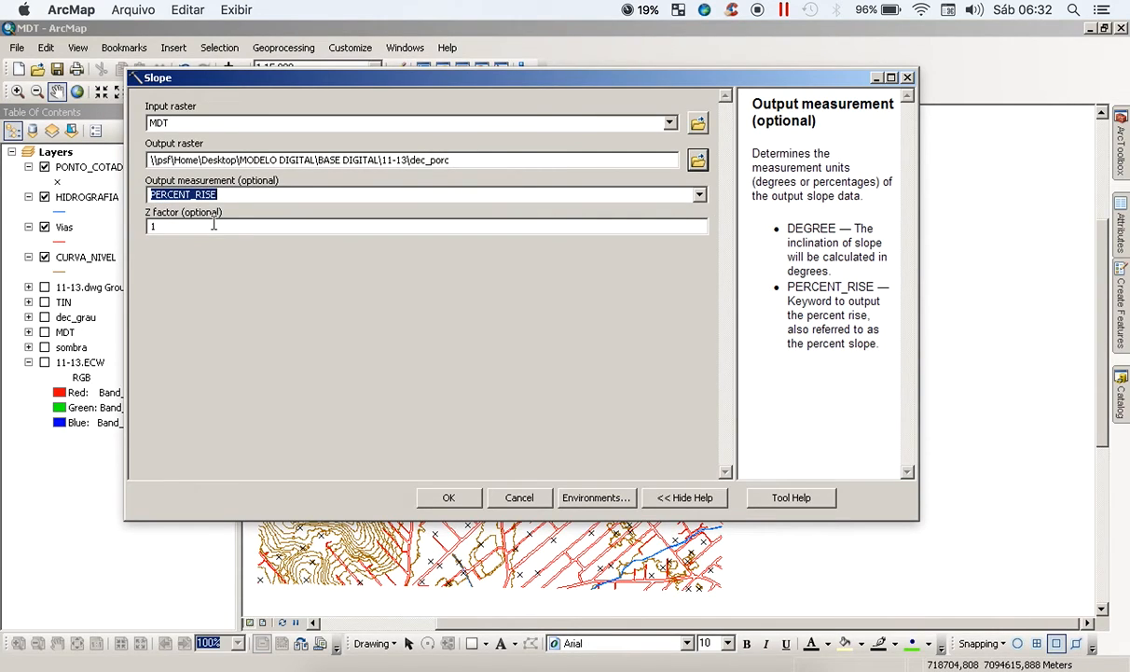
{"action": "left_click", "coordinate": [444, 497]}
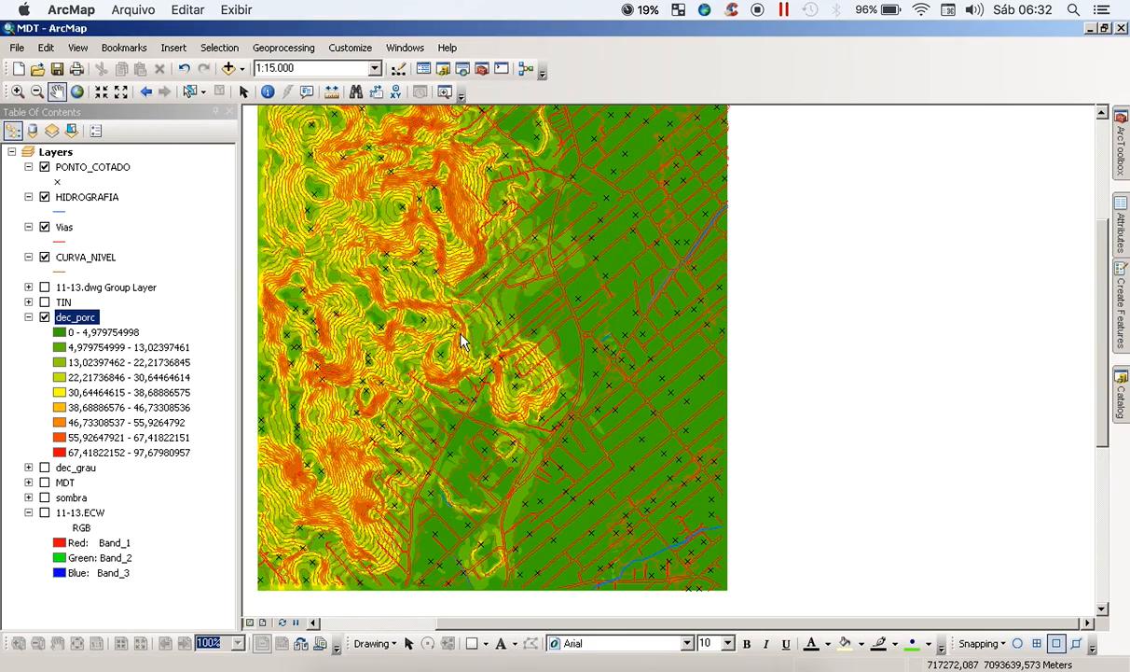
Step: Inspect the dec_porc slope map, then collapse its legend and hide the layer
{"action": "left_click_drag", "start_coordinate": [393, 305], "coordinate": [408, 242]}
{"action": "left_click_drag", "start_coordinate": [395, 283], "coordinate": [401, 349]}
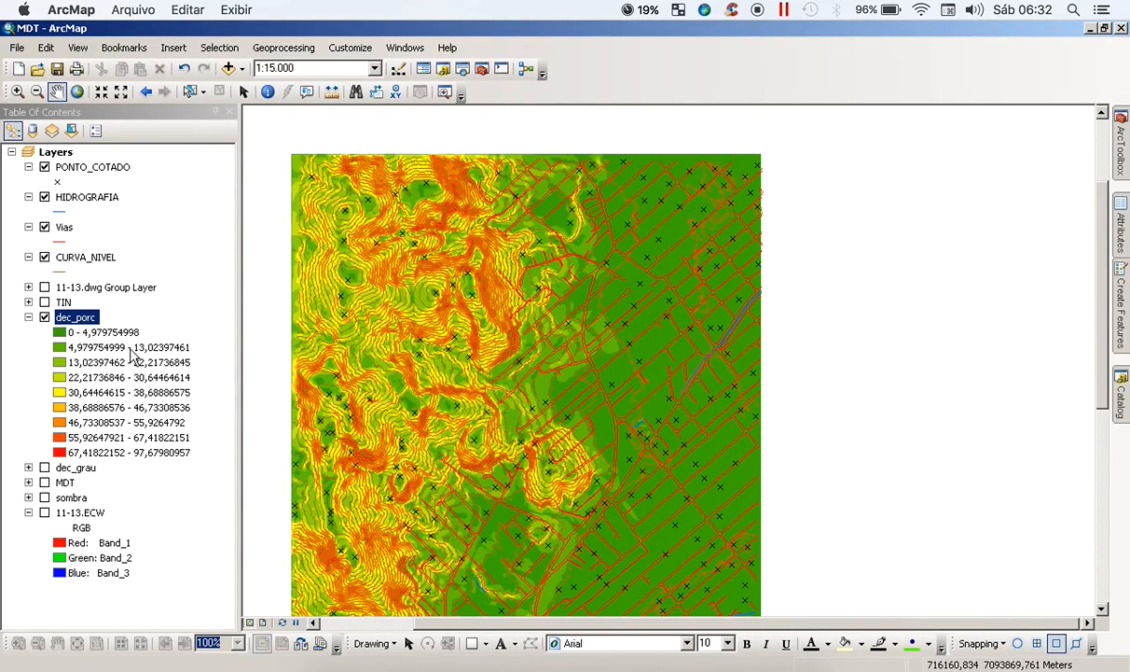
{"action": "left_click", "coordinate": [28, 318]}
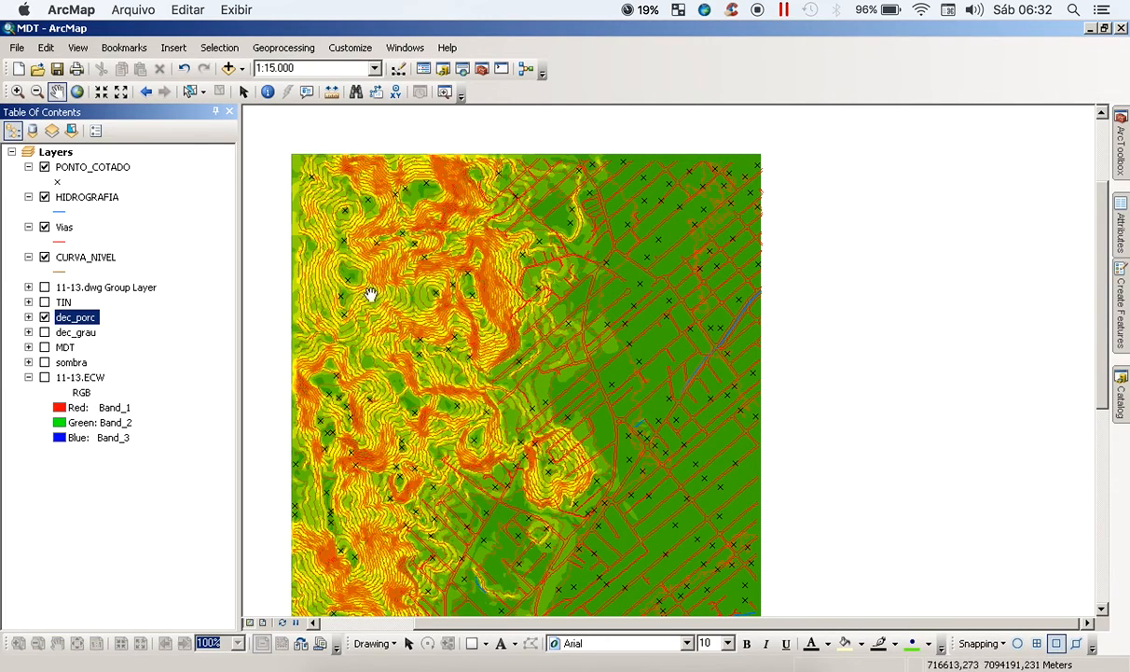
{"action": "left_click", "coordinate": [43, 317]}
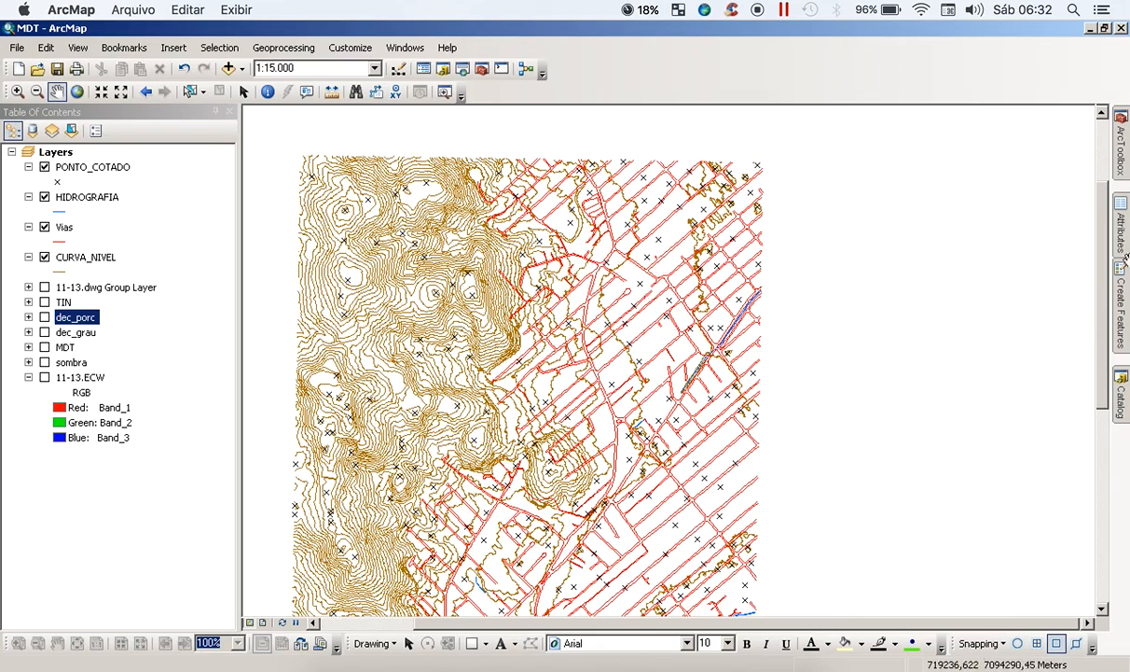
Step: Open the Aspect tool from the Raster Surface toolset and choose MDT as the input raster
{"action": "mouse_move", "coordinate": [1122, 166]}
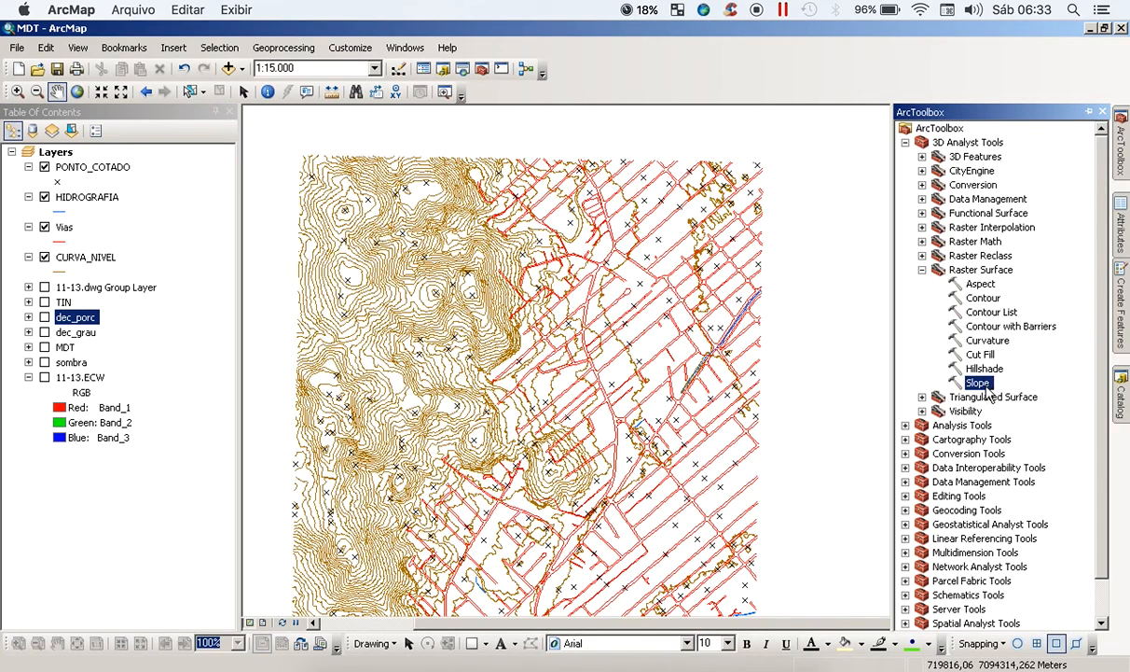
{"action": "double_click", "coordinate": [979, 284]}
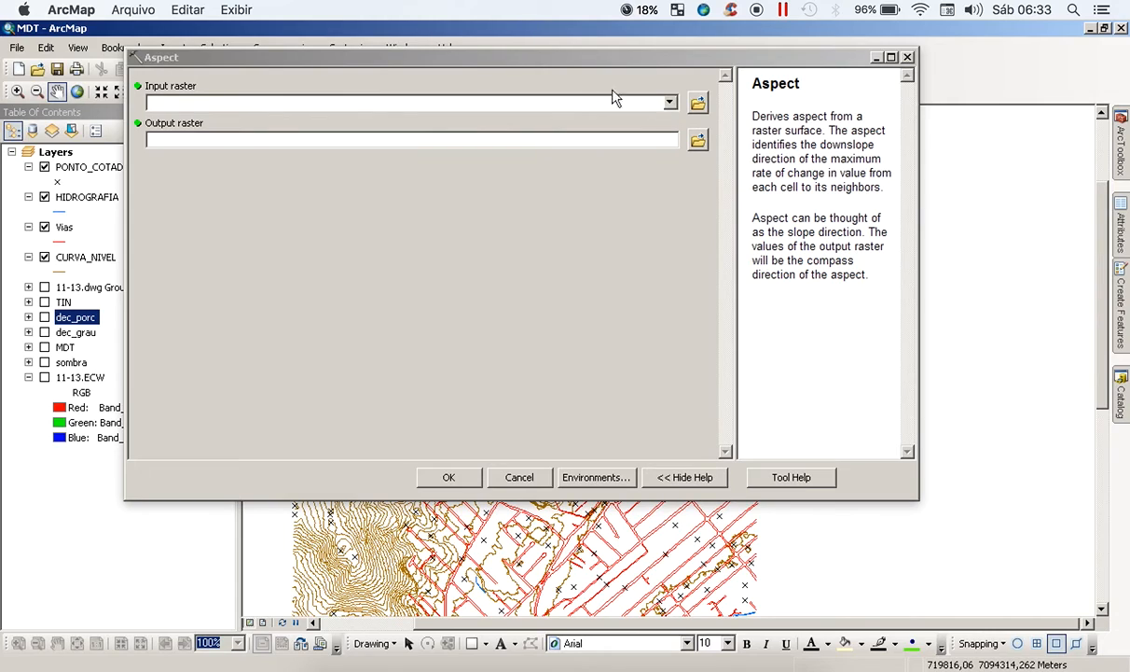
{"action": "left_click_drag", "start_coordinate": [506, 59], "coordinate": [529, 479]}
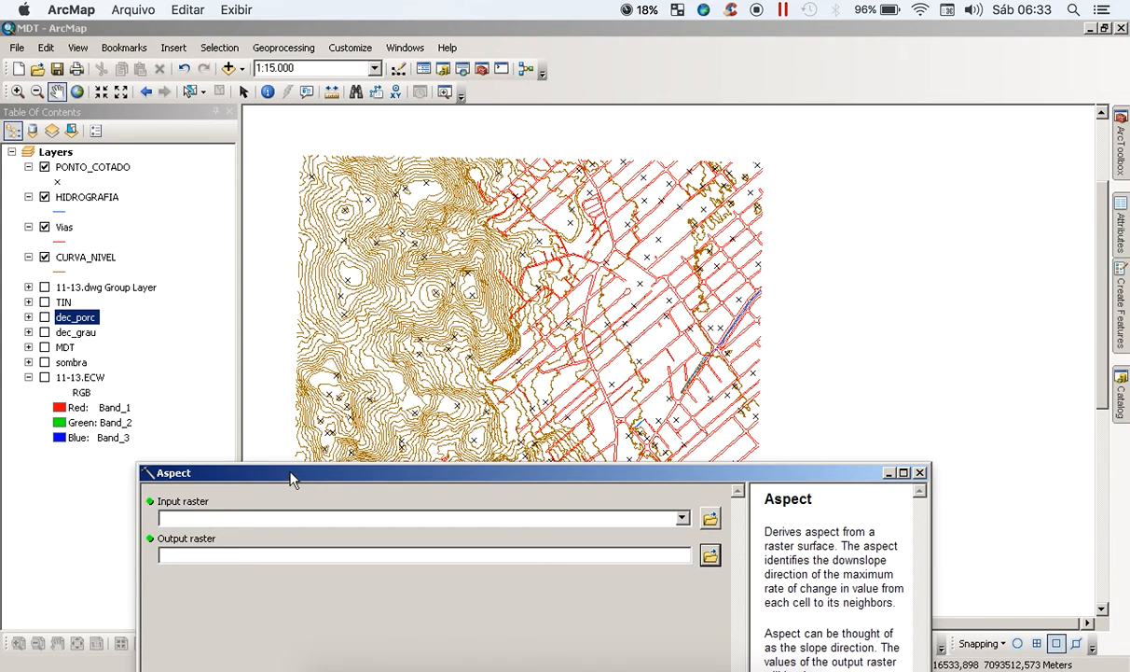
{"action": "left_click_drag", "start_coordinate": [291, 479], "coordinate": [271, 434]}
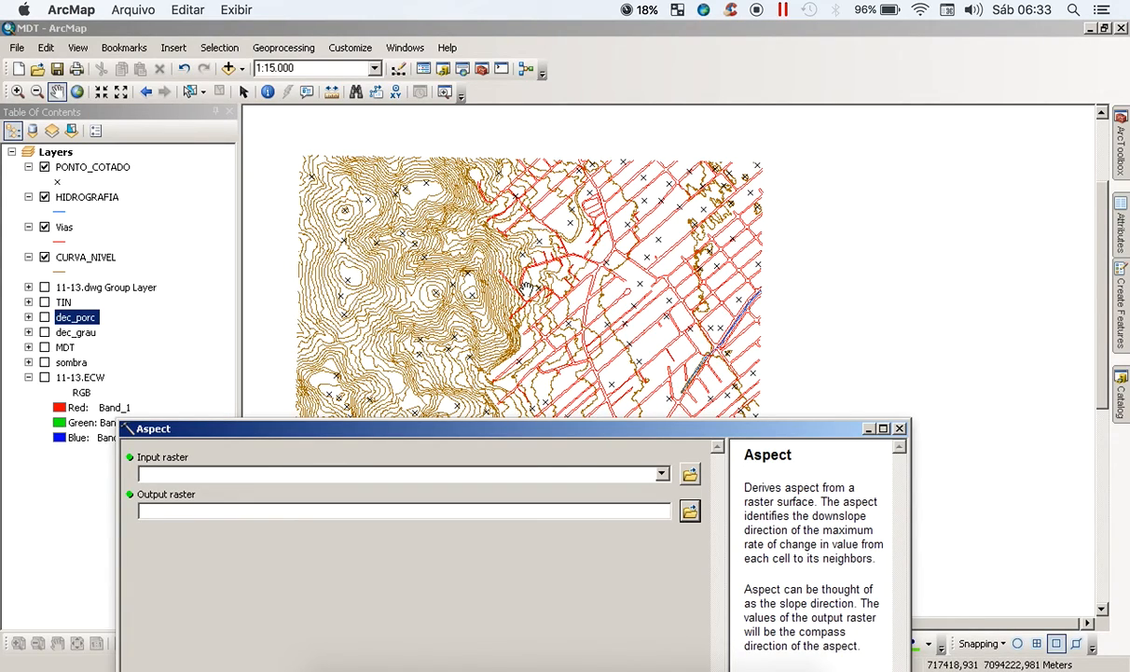
{"action": "left_click_drag", "start_coordinate": [495, 429], "coordinate": [565, 232]}
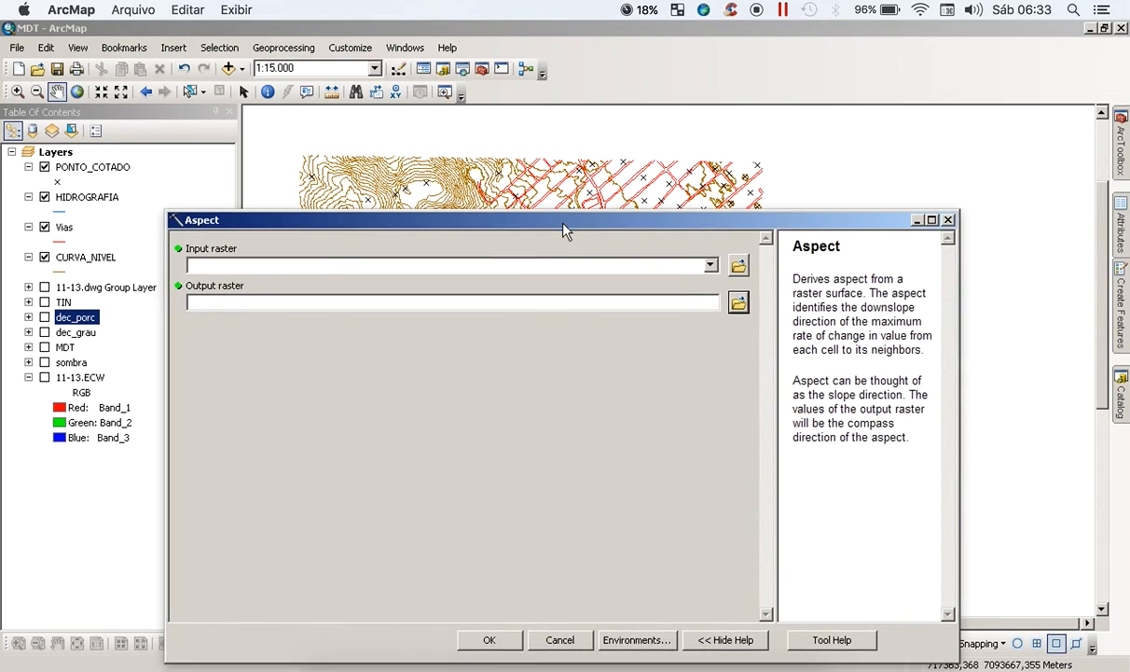
{"action": "left_click", "coordinate": [711, 264]}
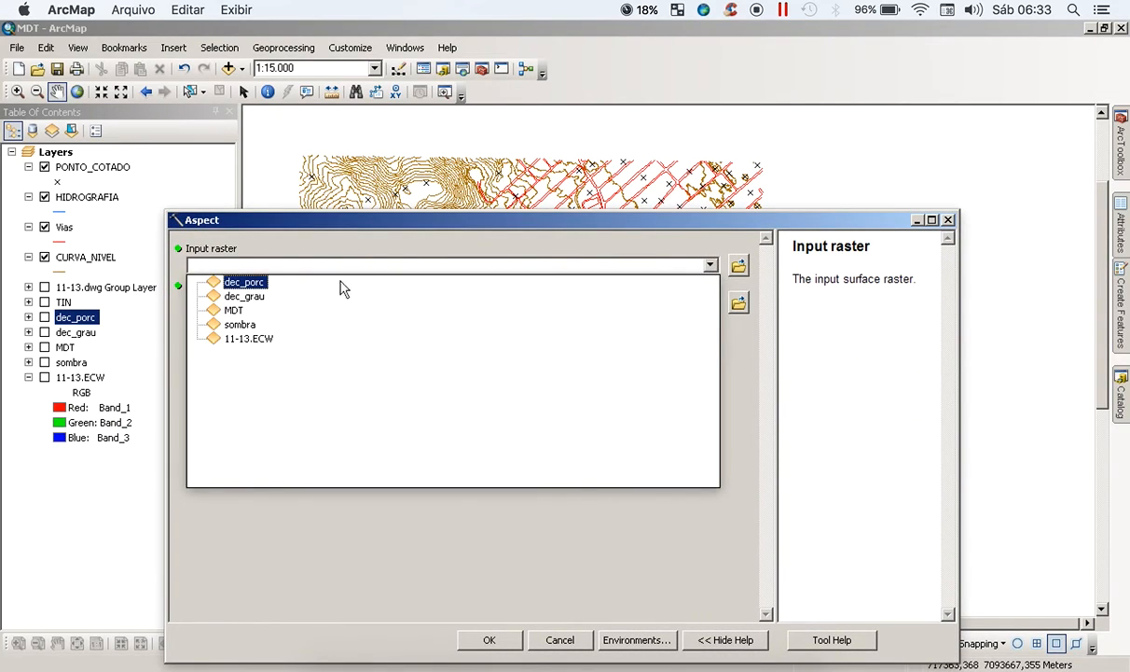
{"action": "left_click", "coordinate": [235, 311]}
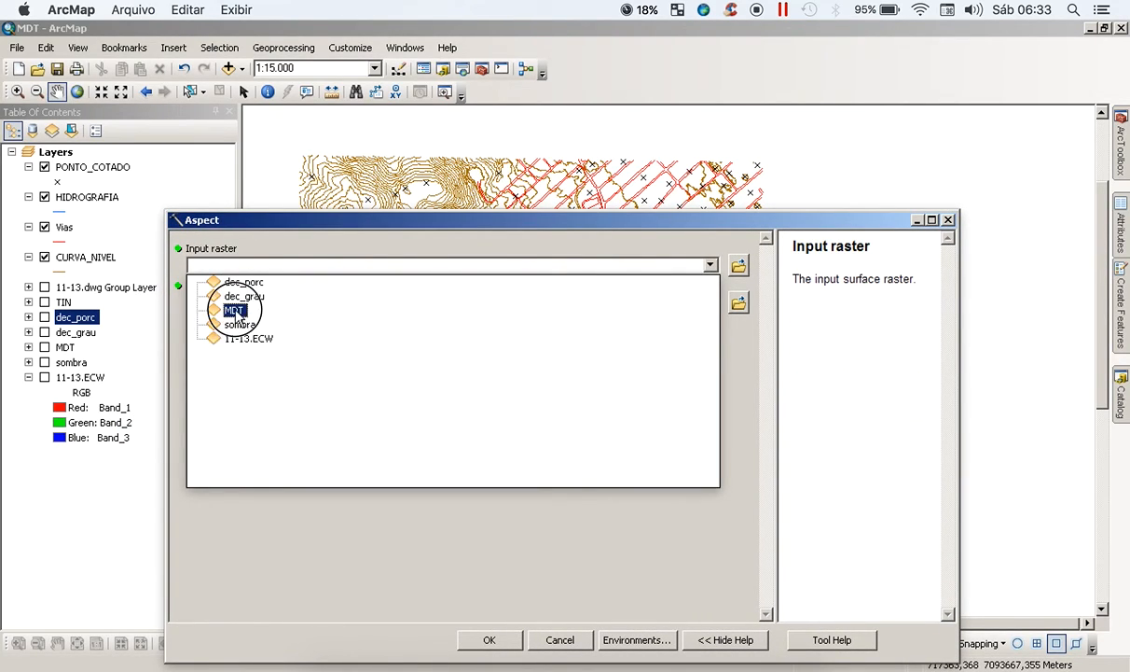
Step: Set the aspect output raster to orientacao in the 11-13 folder and run the tool
{"action": "left_click", "coordinate": [739, 305]}
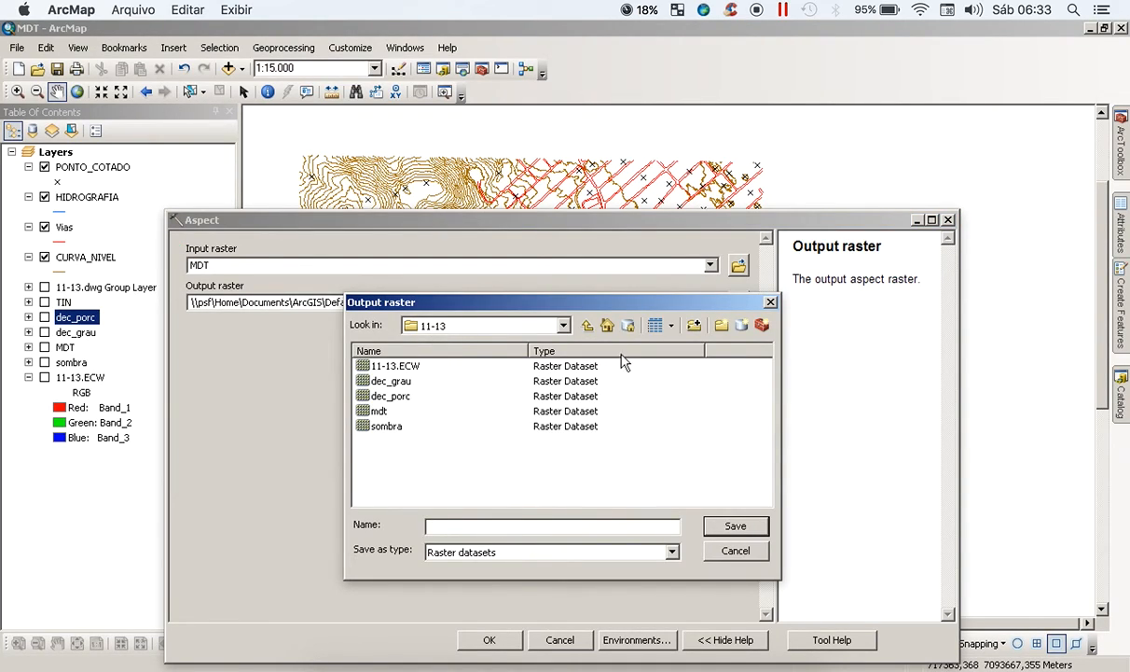
{"action": "left_click", "coordinate": [536, 325]}
{"action": "left_click", "coordinate": [483, 400]}
{"action": "left_click", "coordinate": [736, 527]}
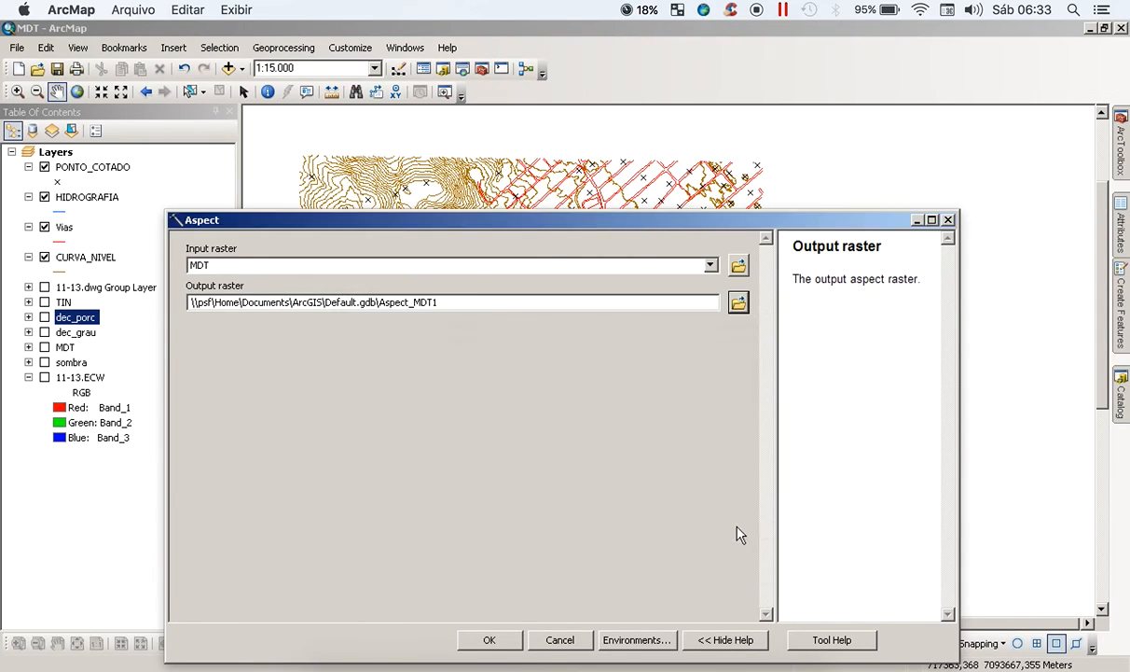
{"action": "left_click", "coordinate": [490, 642]}
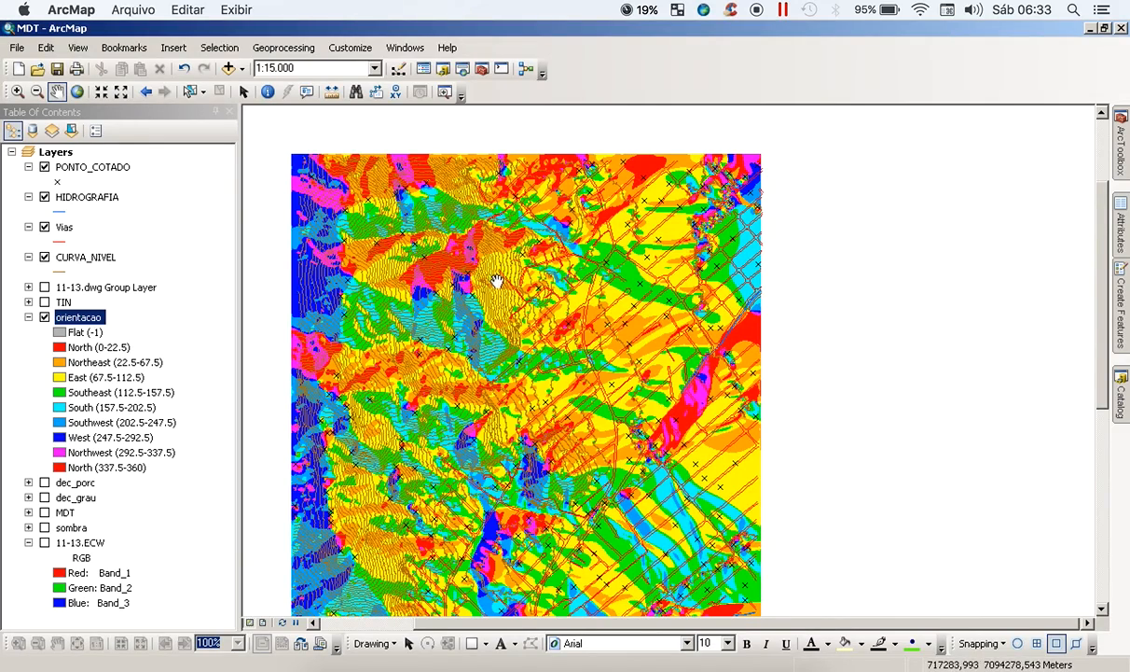
Step: Inspect the whole orientacao aspect map and save the map document
{"action": "left_click_drag", "start_coordinate": [490, 372], "coordinate": [494, 333]}
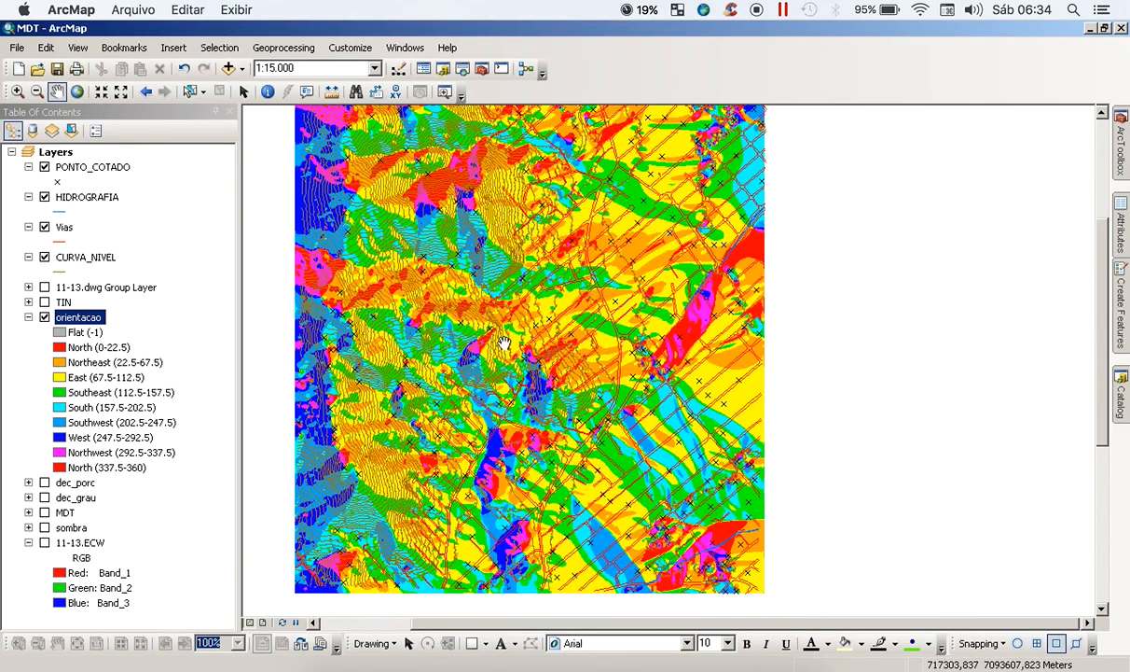
{"action": "scroll", "coordinate": [504, 343], "scroll_direction": "up", "scroll_amount": 1}
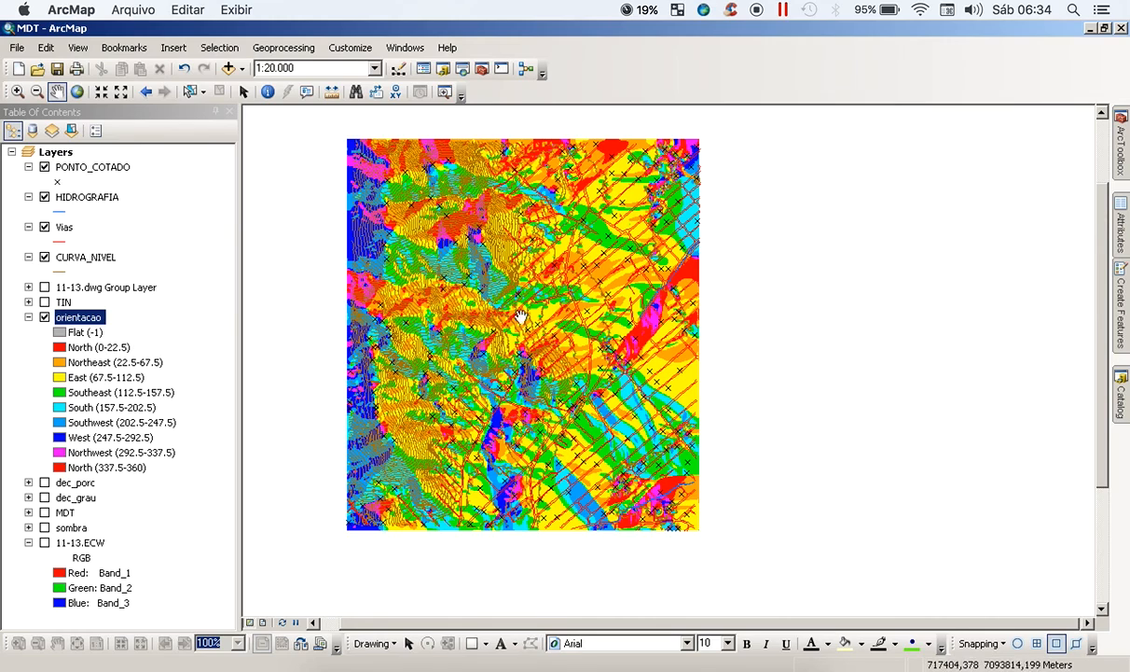
{"action": "left_click_drag", "start_coordinate": [487, 317], "coordinate": [483, 355]}
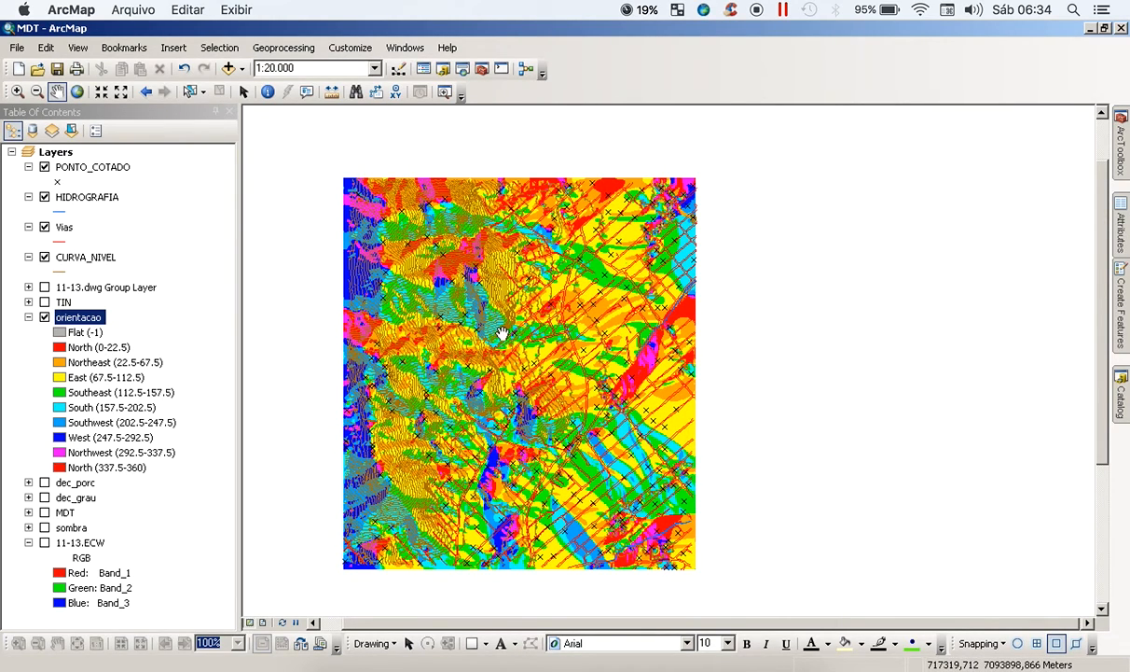
{"action": "left_click", "coordinate": [57, 68]}
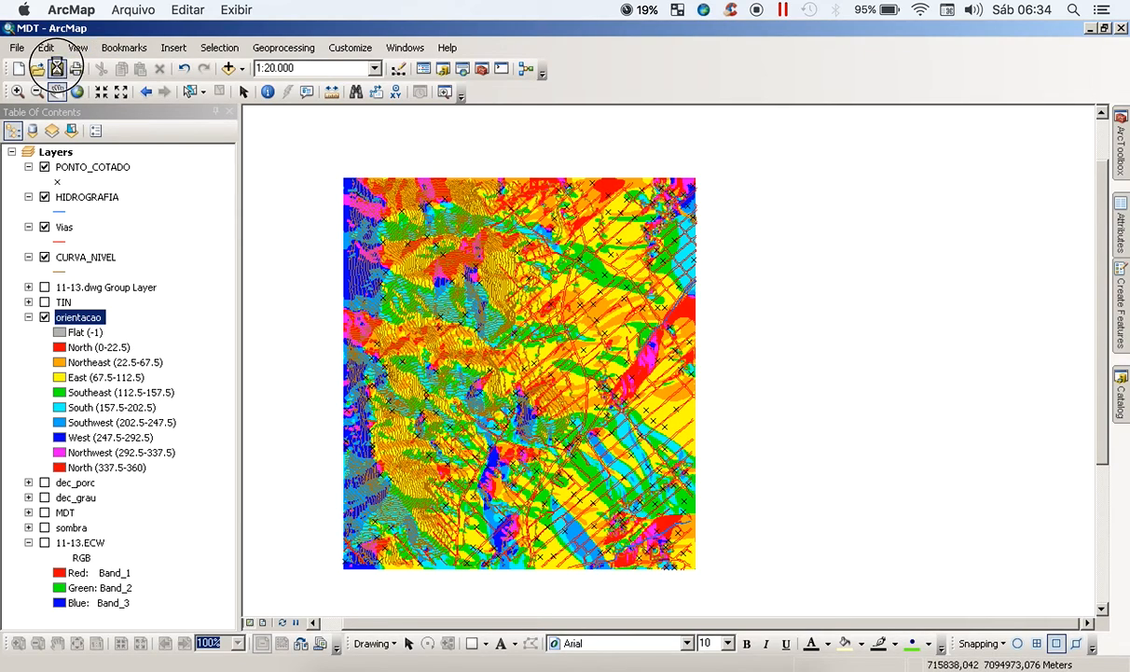
Step: Hide the orientacao layer and collapse its legend
{"action": "left_click", "coordinate": [28, 318]}
{"action": "left_click", "coordinate": [44, 317]}
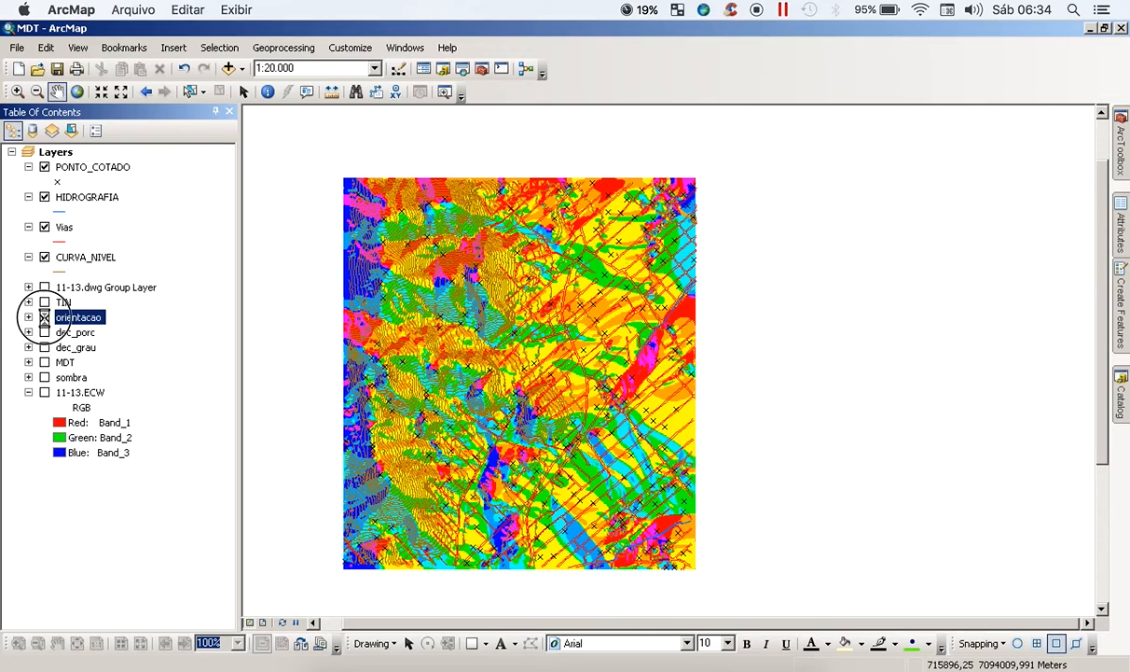
{"action": "left_click", "coordinate": [28, 317]}
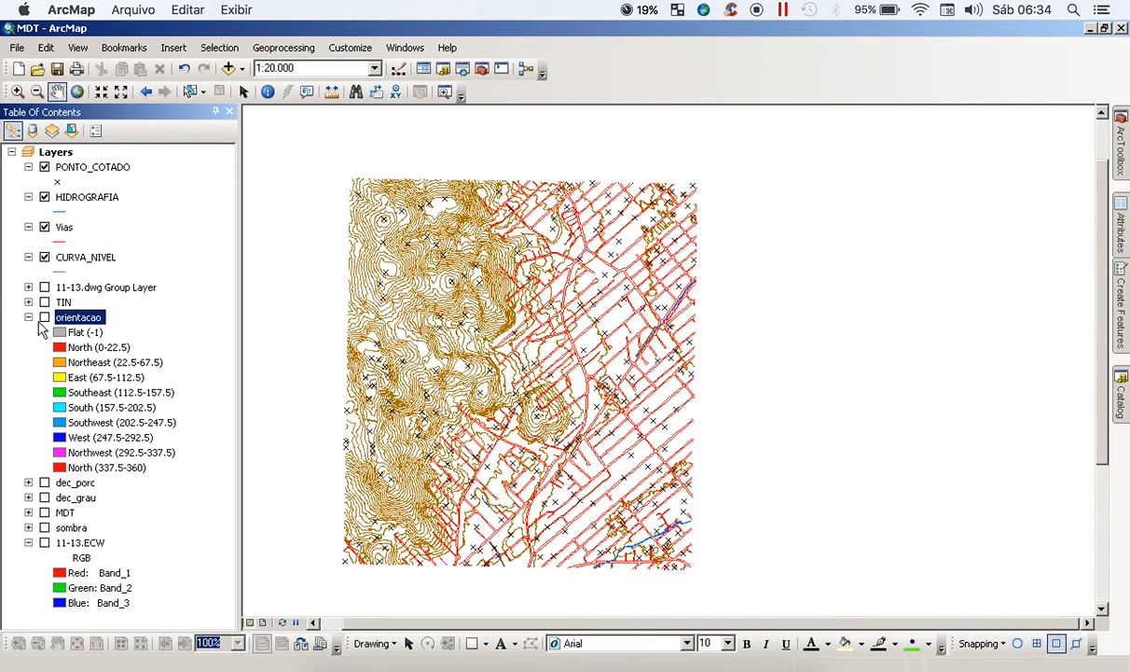
{"action": "left_click", "coordinate": [28, 318]}
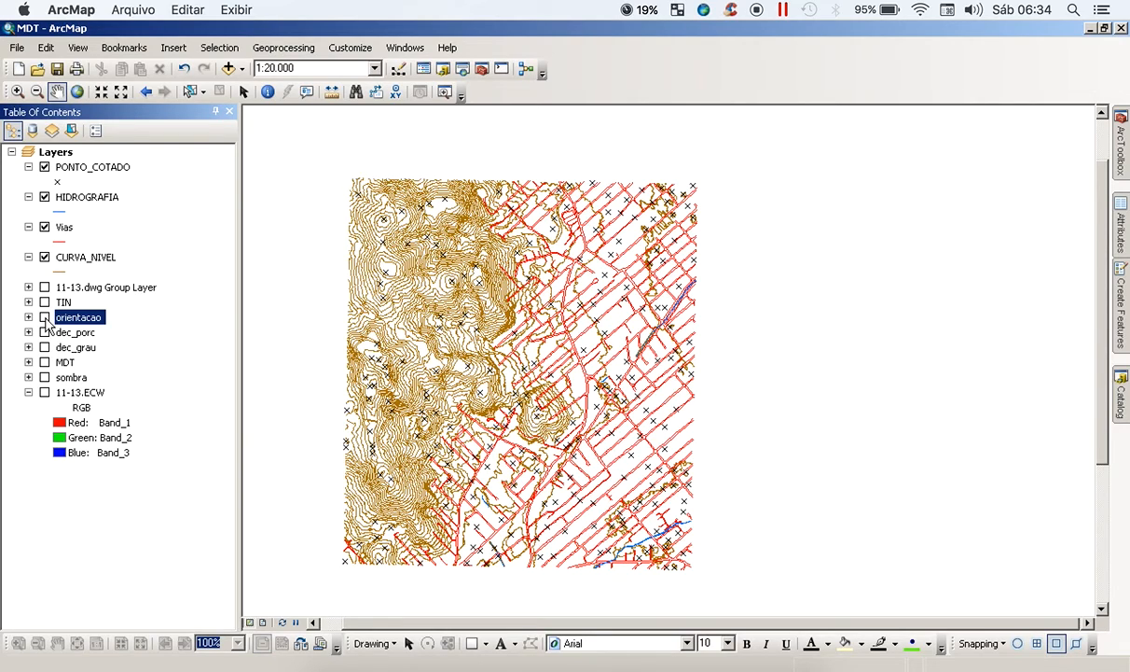
Step: Expand the MDT legend, show the MDT and sombra layers together, and inspect the shaded relief up close
{"action": "left_click", "coordinate": [64, 362]}
{"action": "left_click", "coordinate": [28, 362]}
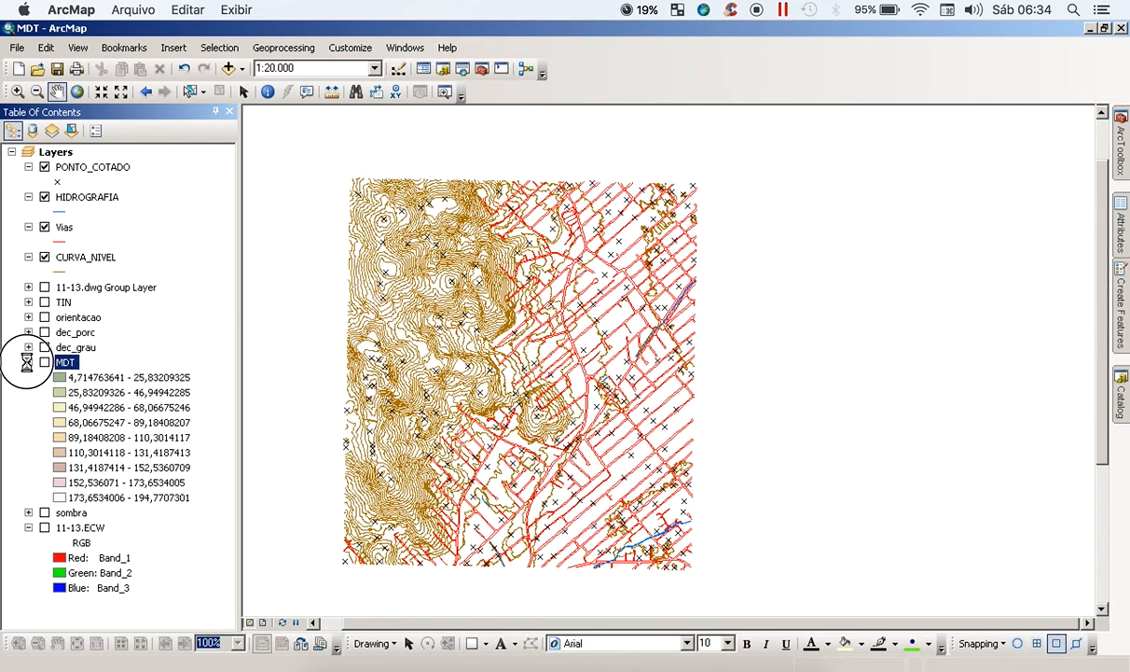
{"action": "left_click", "coordinate": [44, 363]}
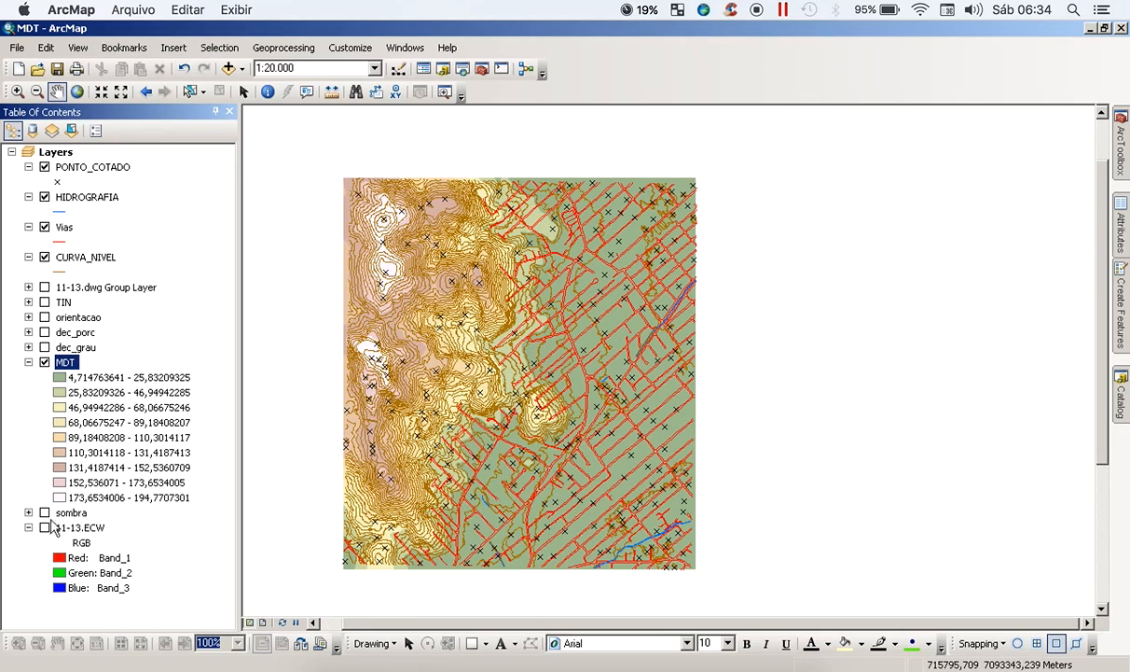
{"action": "left_click", "coordinate": [44, 513]}
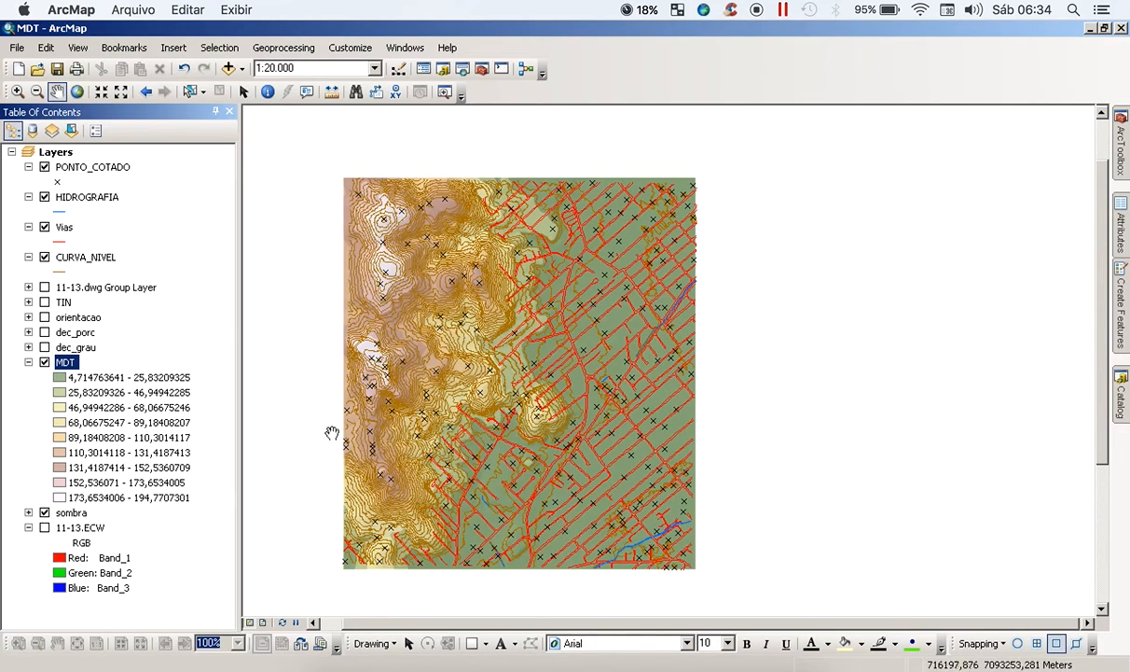
{"action": "scroll", "coordinate": [481, 303], "scroll_direction": "up", "scroll_amount": 2}
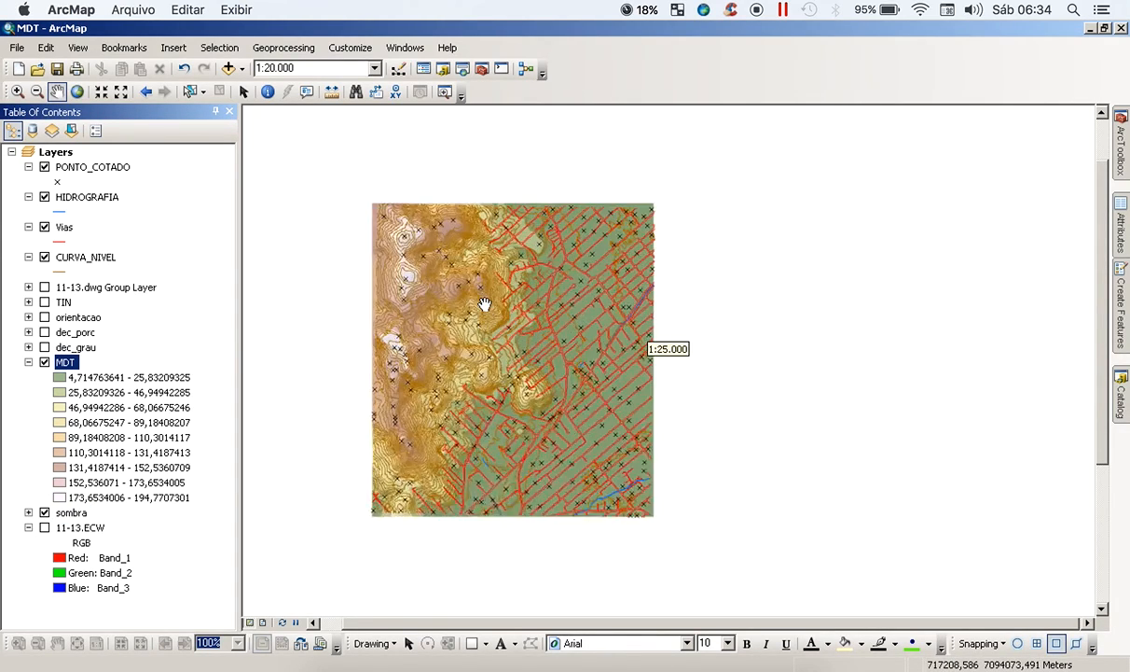
{"action": "scroll", "coordinate": [484, 304], "scroll_direction": "up", "scroll_amount": 1}
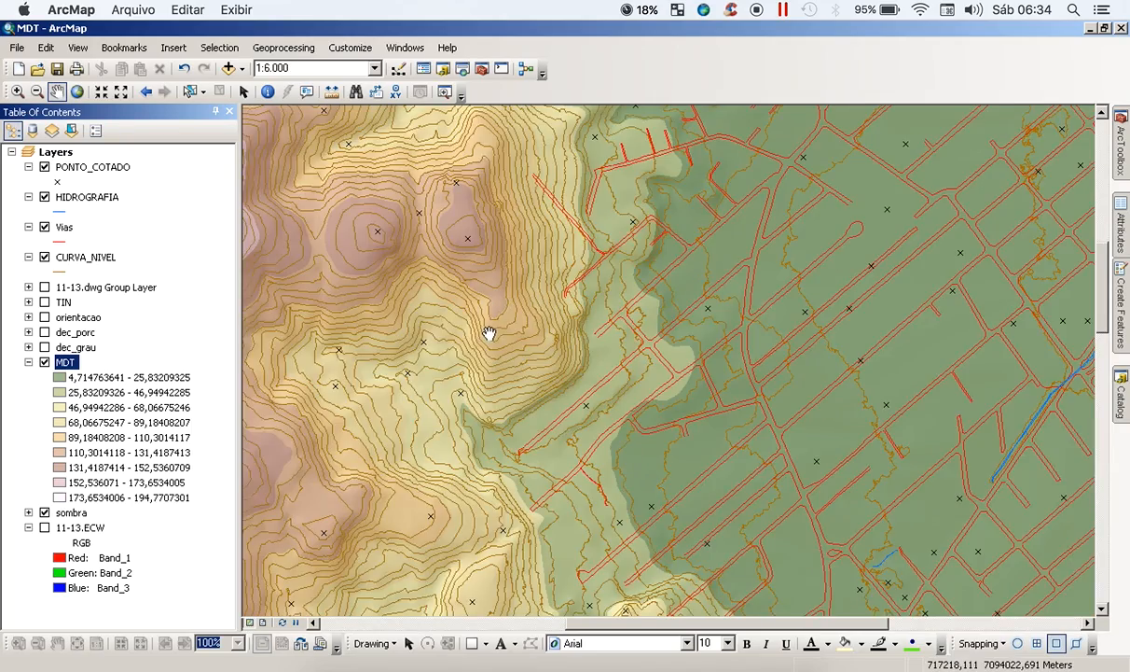
{"action": "scroll", "coordinate": [593, 396], "scroll_direction": "down", "scroll_amount": 1}
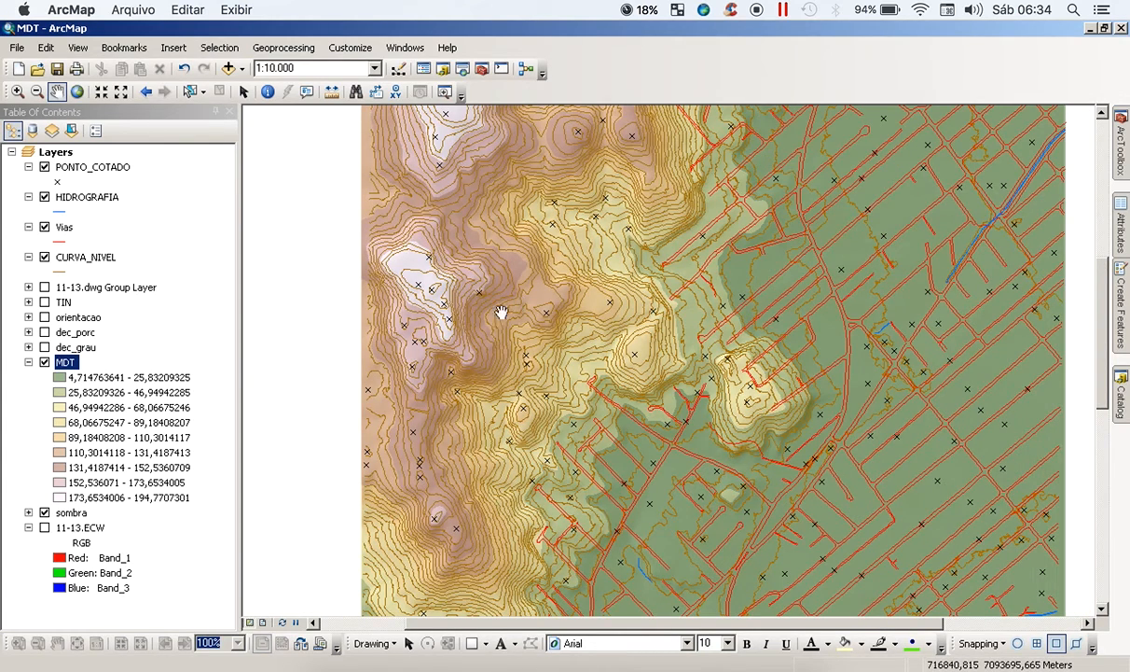
{"action": "right_click", "coordinate": [67, 368]}
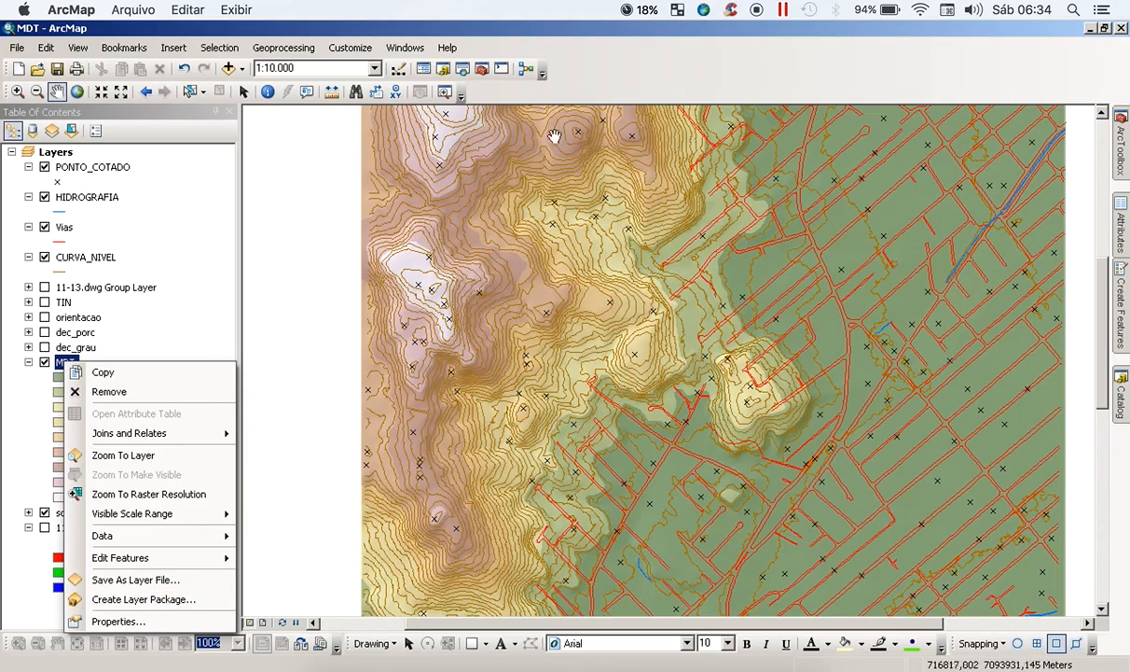
{"action": "left_click", "coordinate": [450, 321]}
{"action": "left_click_drag", "start_coordinate": [688, 328], "coordinate": [499, 297]}
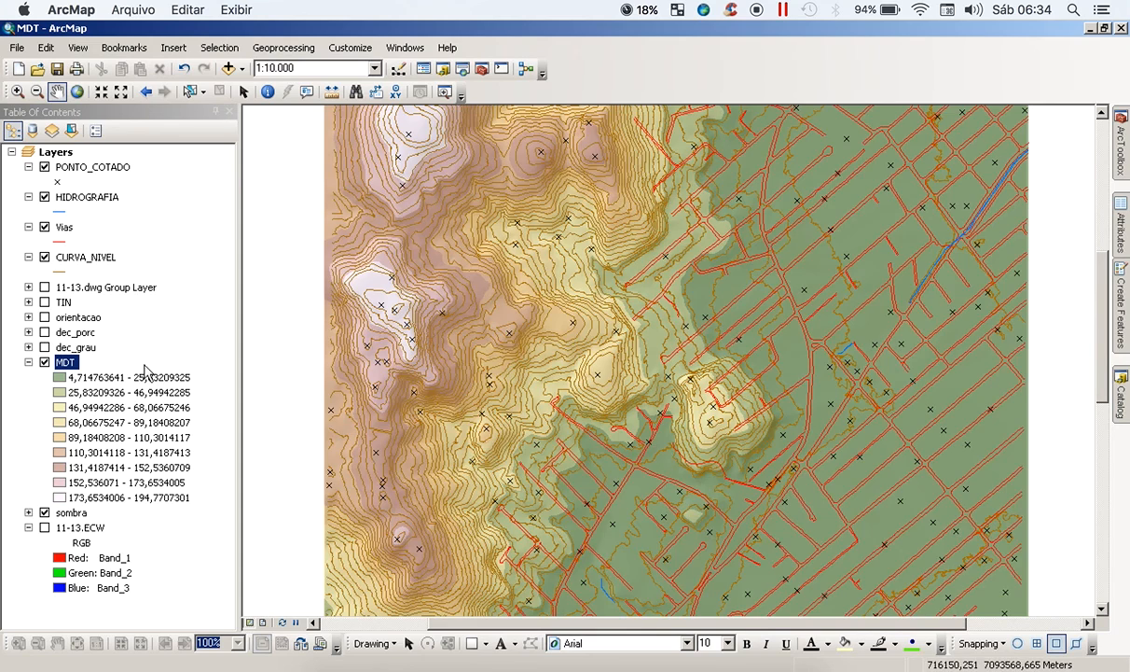
Step: Open the MDT layer's properties and change its layer name to Hipsometria
{"action": "right_click", "coordinate": [66, 364]}
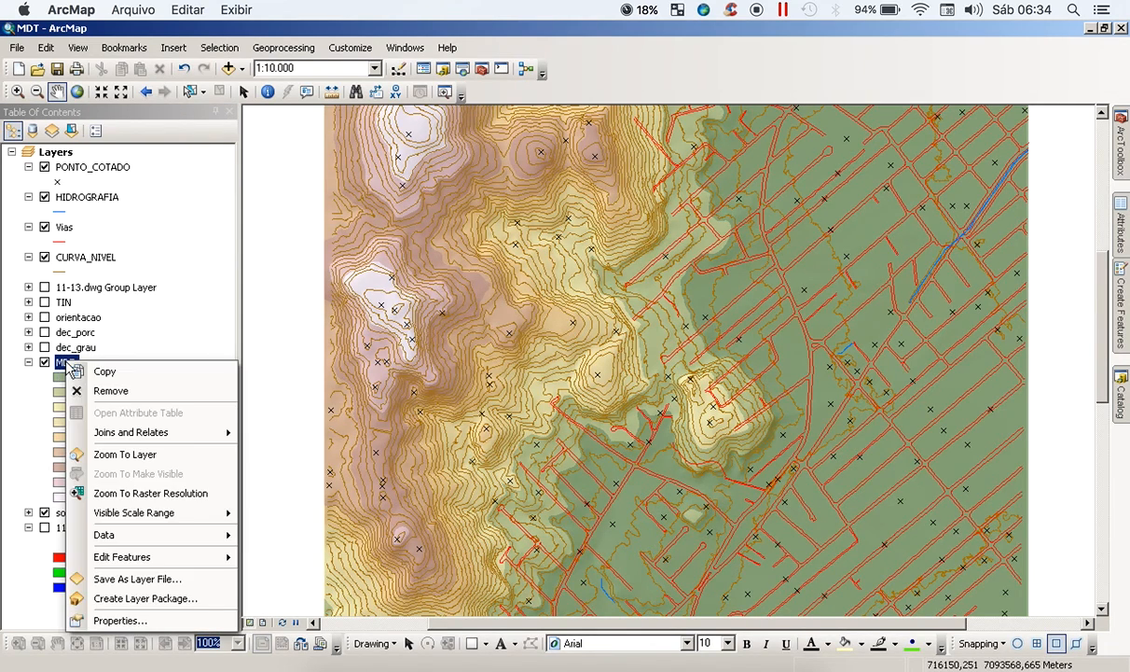
{"action": "left_click", "coordinate": [149, 619]}
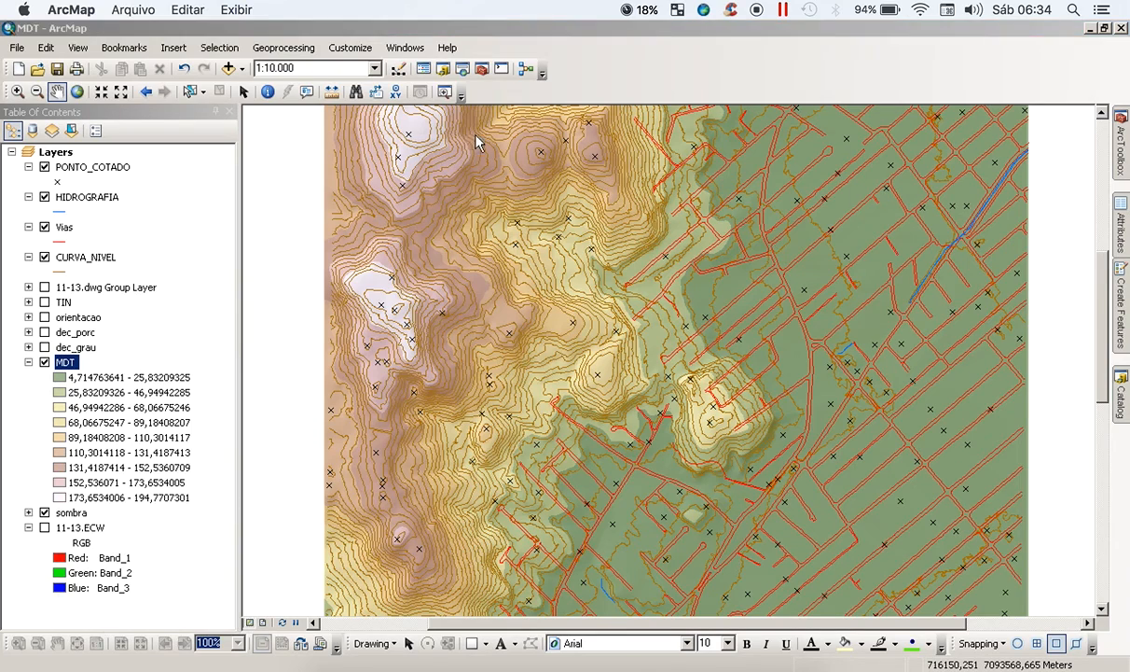
{"action": "left_click", "coordinate": [315, 173]}
{"action": "left_click", "coordinate": [401, 201]}
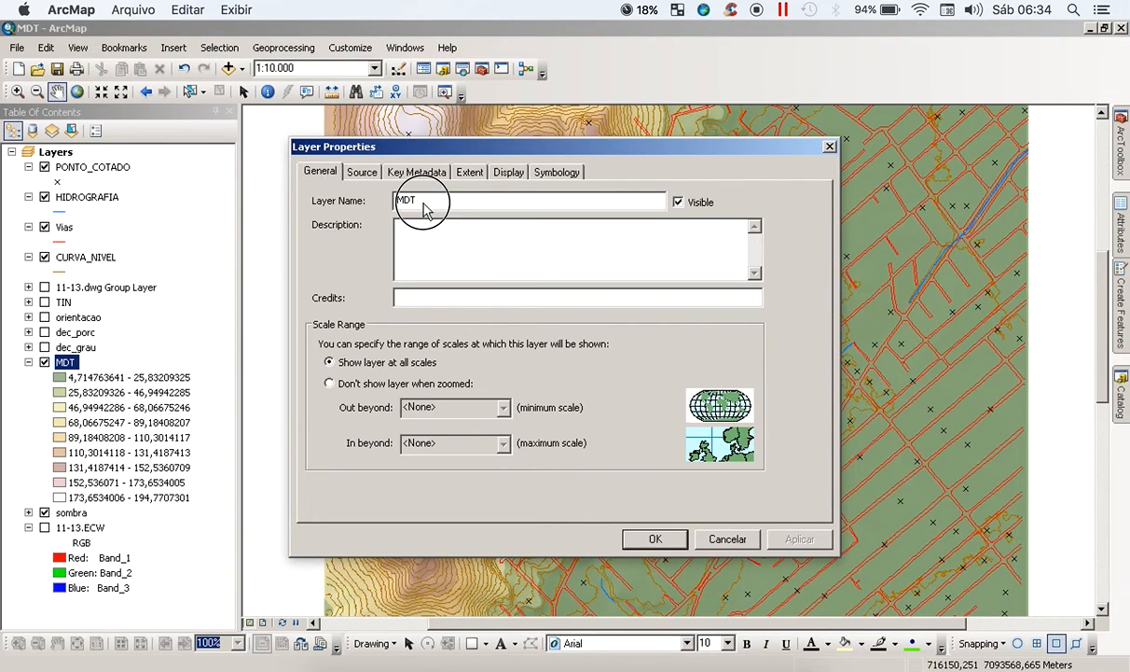
{"action": "left_click_drag", "start_coordinate": [401, 202], "coordinate": [429, 200]}
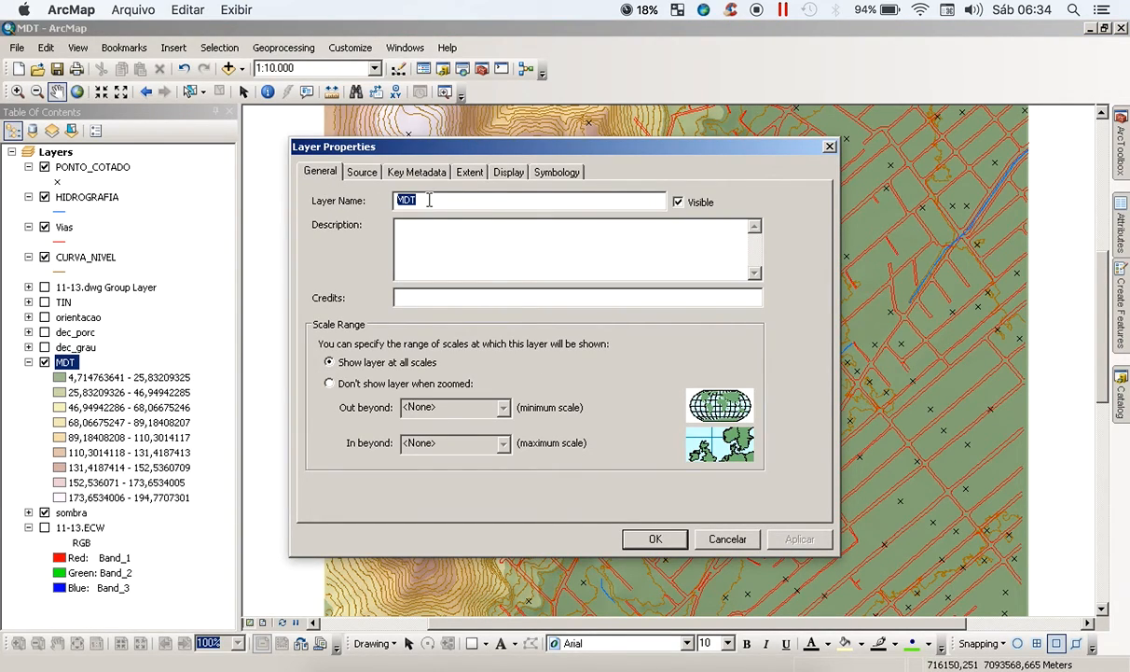
{"action": "type", "text": "Hipsometria"}
Step: In the layer's symbology, try a classification with 7 classes and reduce it to 5 classes
{"action": "left_click", "coordinate": [558, 174]}
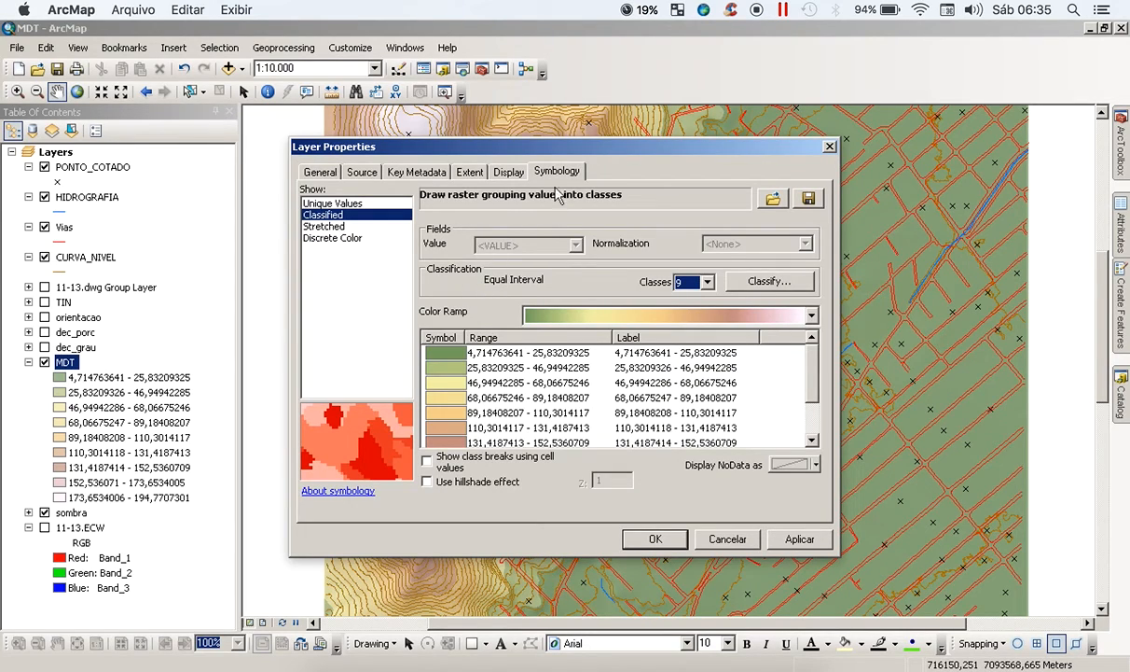
{"action": "left_click", "coordinate": [708, 284]}
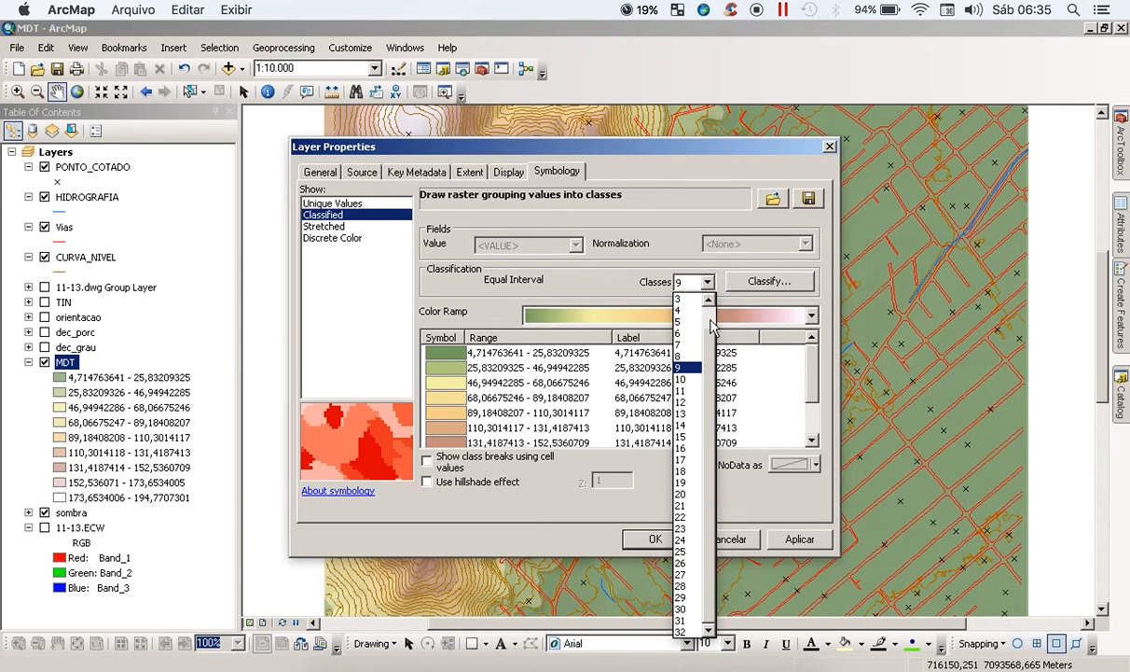
{"action": "left_click_drag", "start_coordinate": [707, 341], "coordinate": [708, 309]}
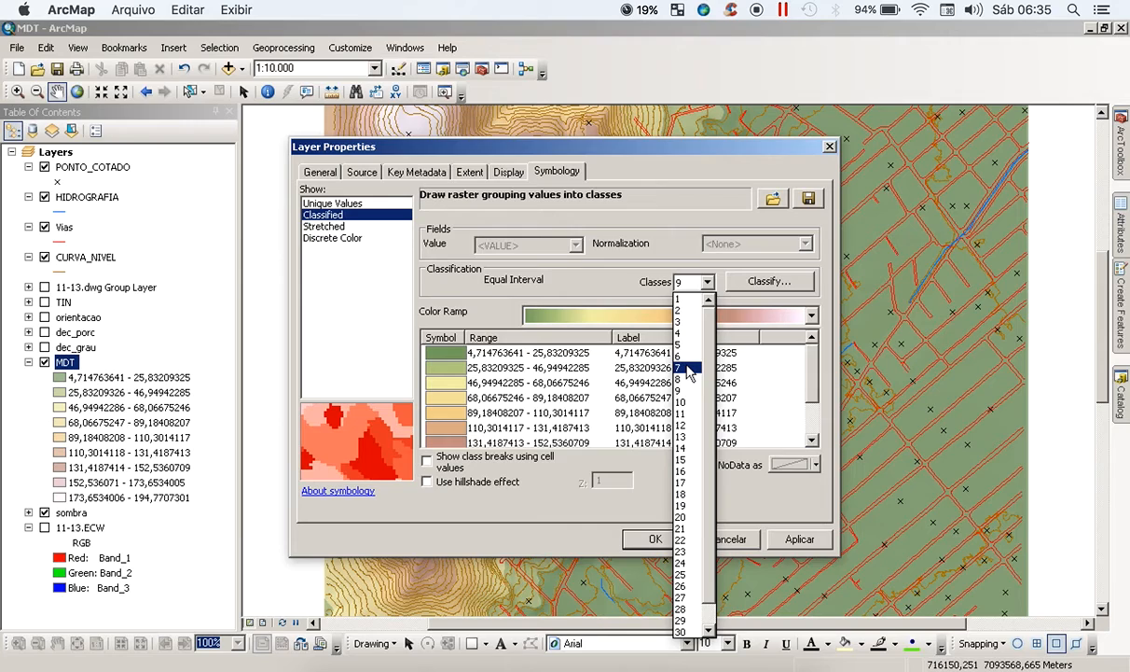
{"action": "left_click", "coordinate": [689, 371]}
{"action": "left_click", "coordinate": [812, 406]}
{"action": "left_click_drag", "start_coordinate": [812, 406], "coordinate": [812, 328]}
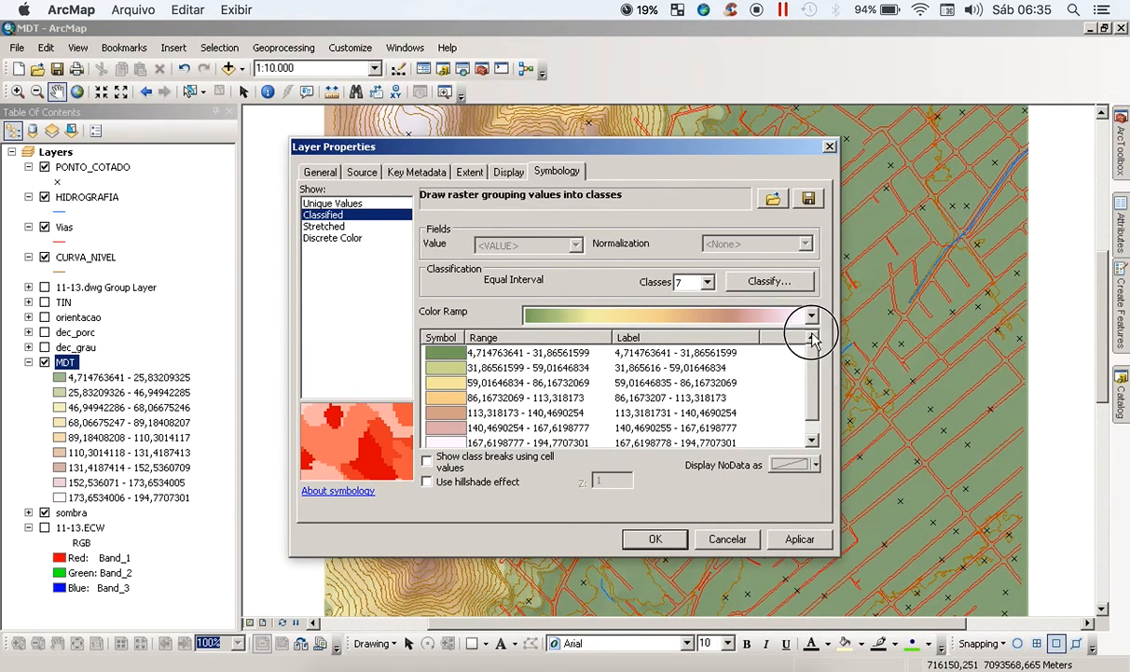
{"action": "left_click", "coordinate": [707, 283]}
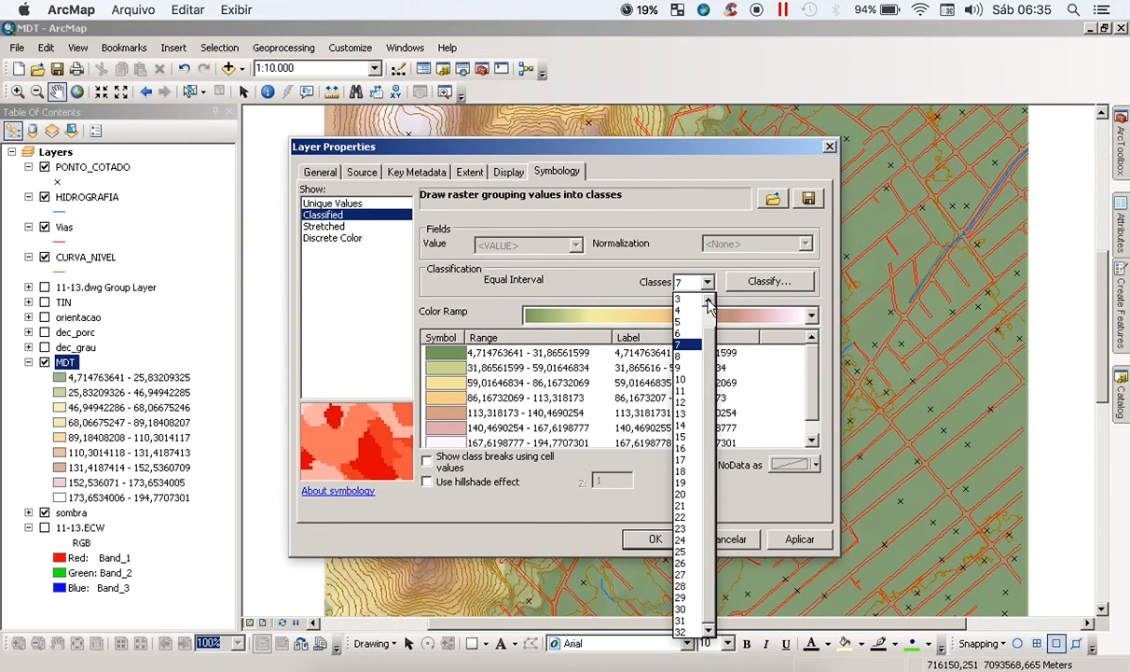
{"action": "left_click", "coordinate": [684, 308]}
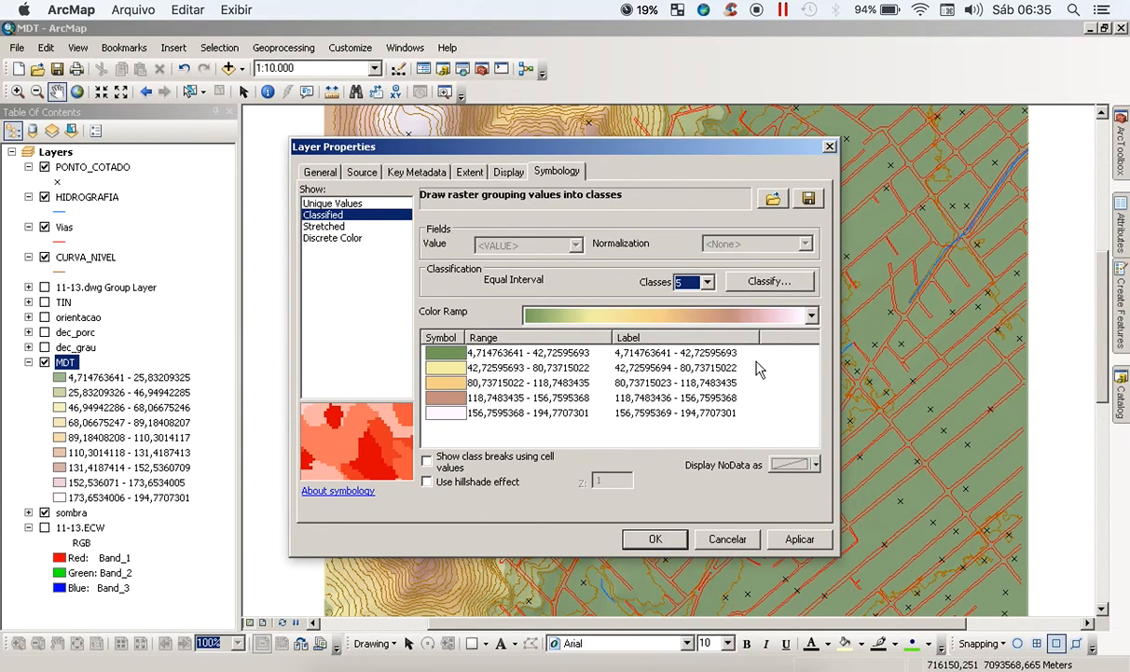
Step: Open the classification settings and examine the elevation statistics, the break values and the available classification methods
{"action": "left_click", "coordinate": [769, 282]}
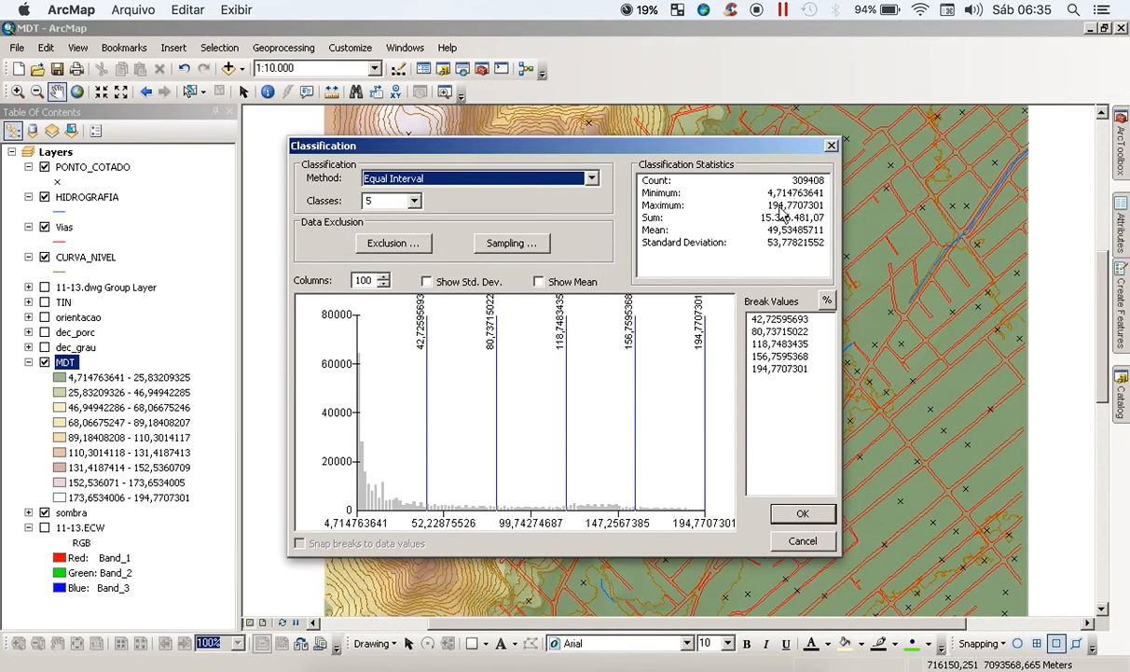
{"action": "left_click", "coordinate": [809, 184]}
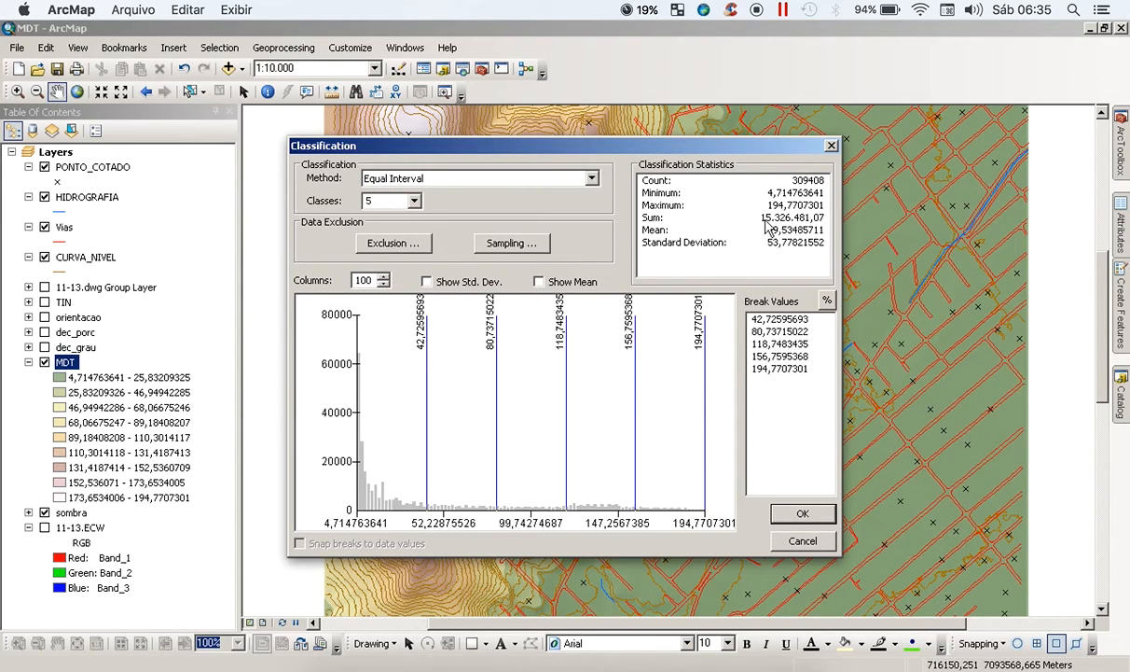
{"action": "double_click", "coordinate": [662, 221]}
{"action": "left_click", "coordinate": [760, 222]}
{"action": "double_click", "coordinate": [656, 221]}
{"action": "left_click", "coordinate": [654, 230]}
{"action": "left_click", "coordinate": [656, 243]}
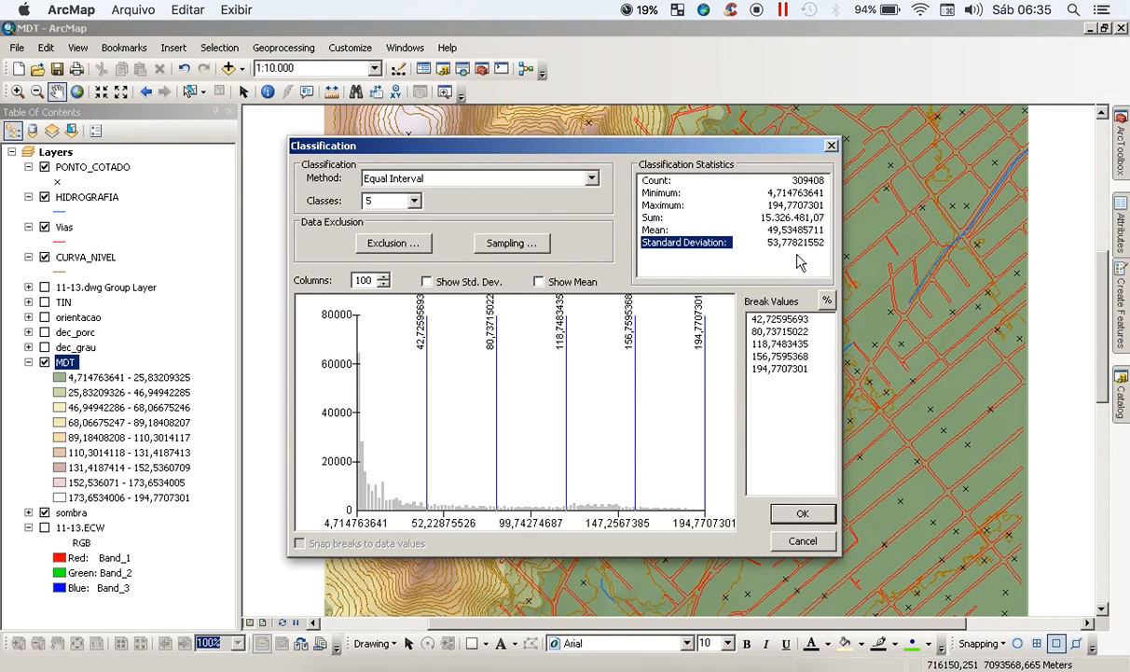
{"action": "left_click", "coordinate": [657, 205]}
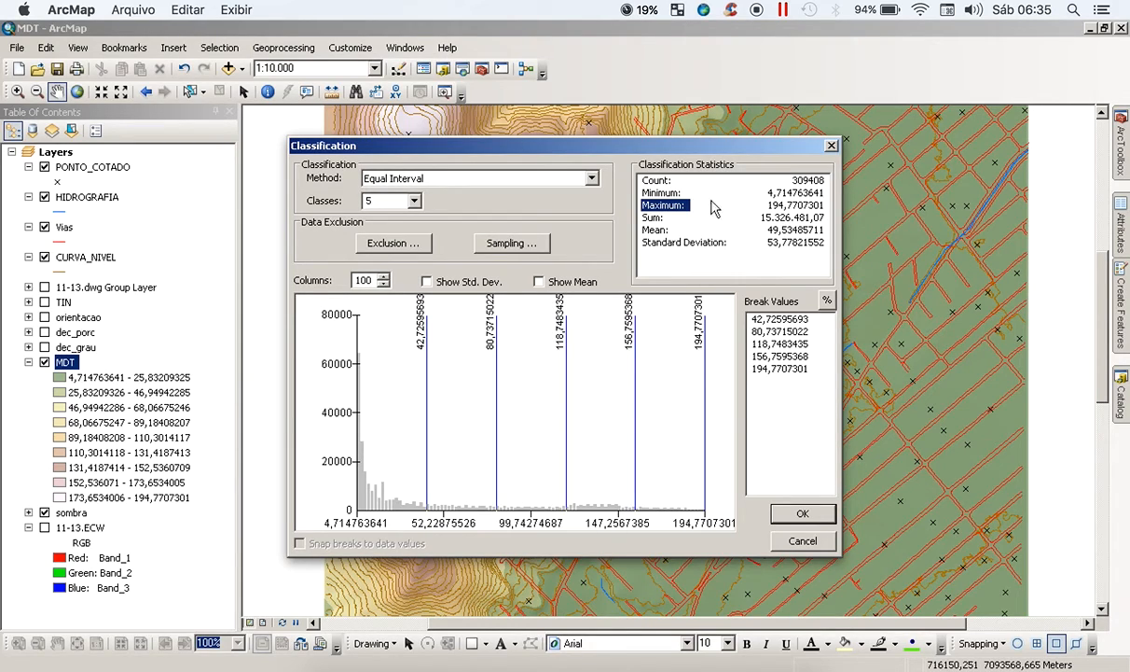
{"action": "left_click", "coordinate": [655, 192]}
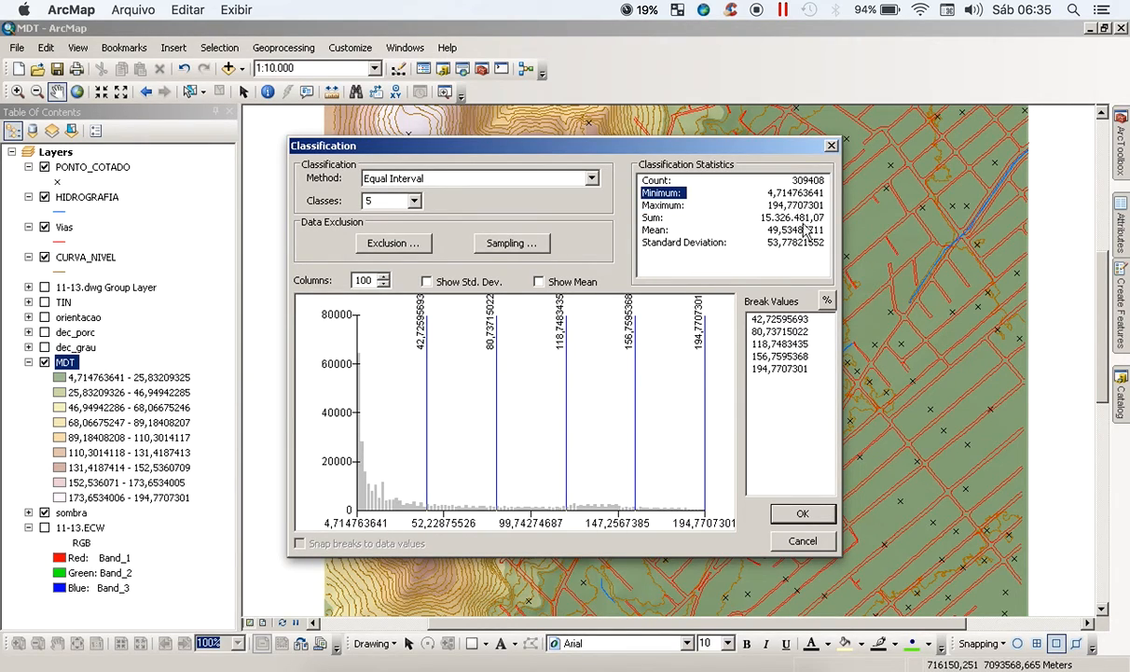
{"action": "left_click", "coordinate": [779, 356]}
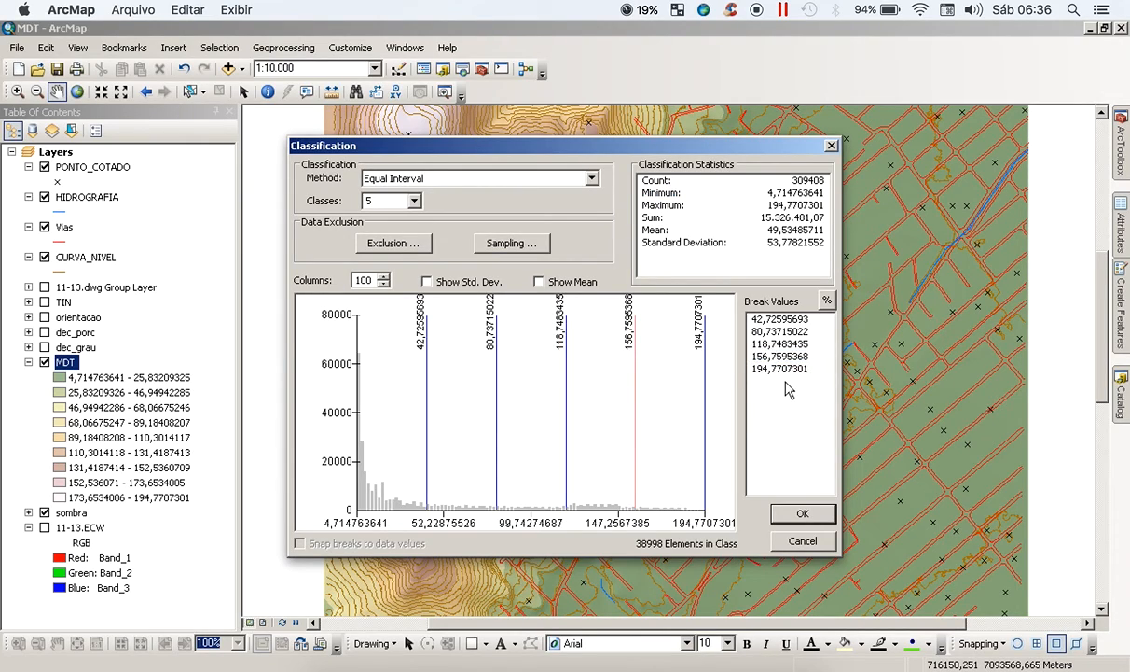
{"action": "left_click", "coordinate": [591, 178]}
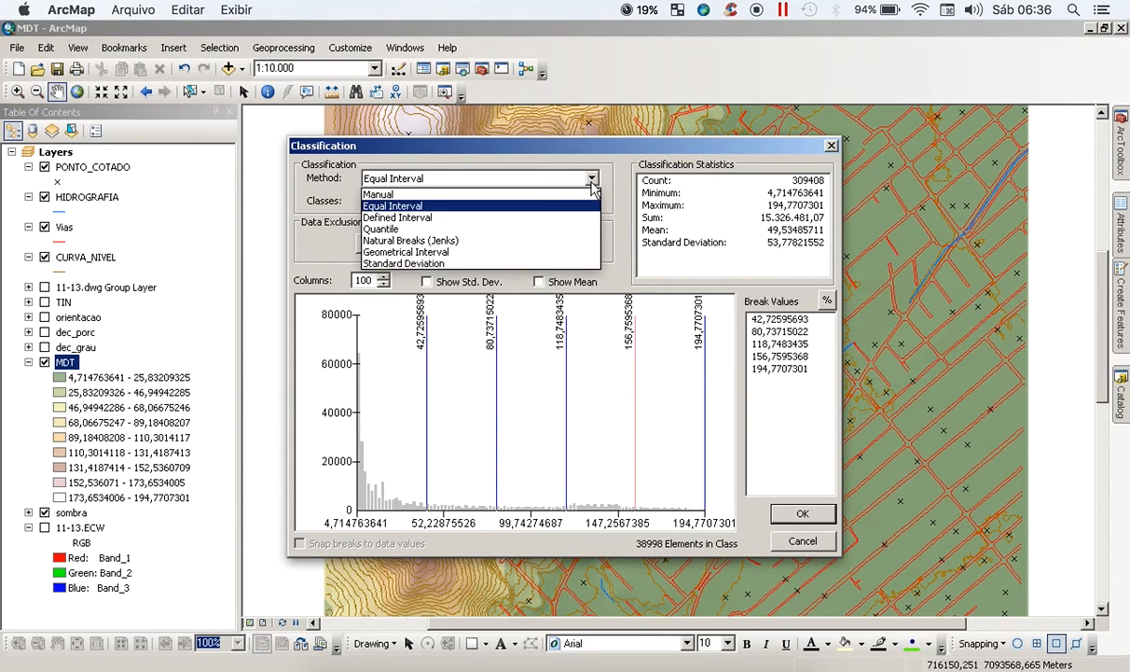
{"action": "left_click", "coordinate": [728, 390]}
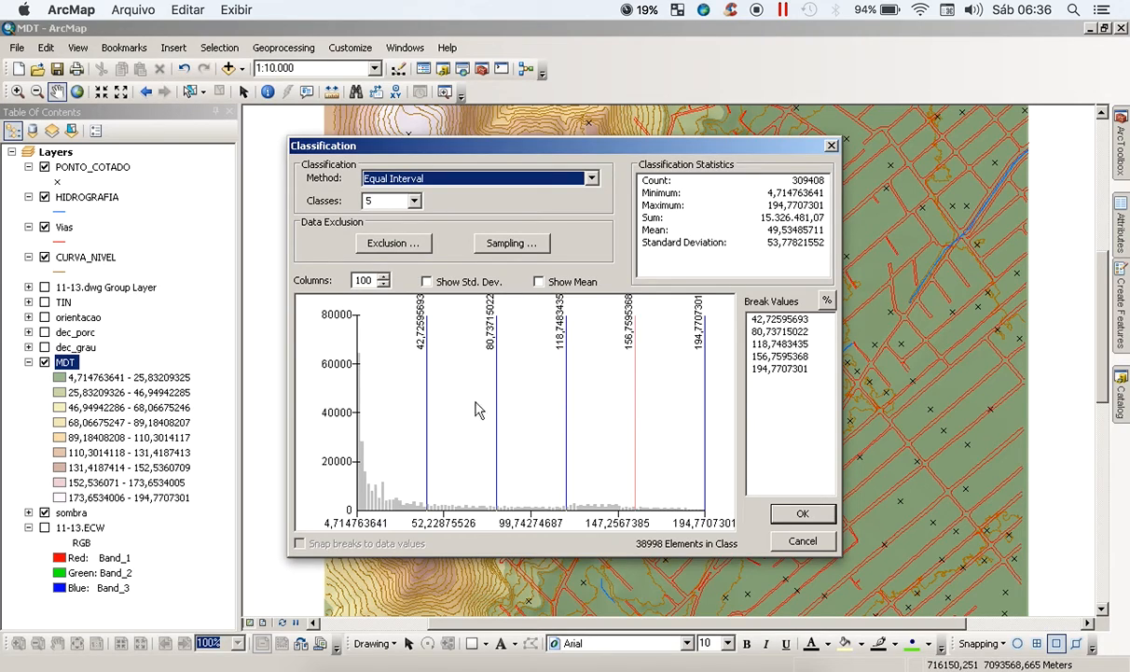
Step: Change the classification method to Defined Interval with an interval size of 50
{"action": "left_click", "coordinate": [592, 179]}
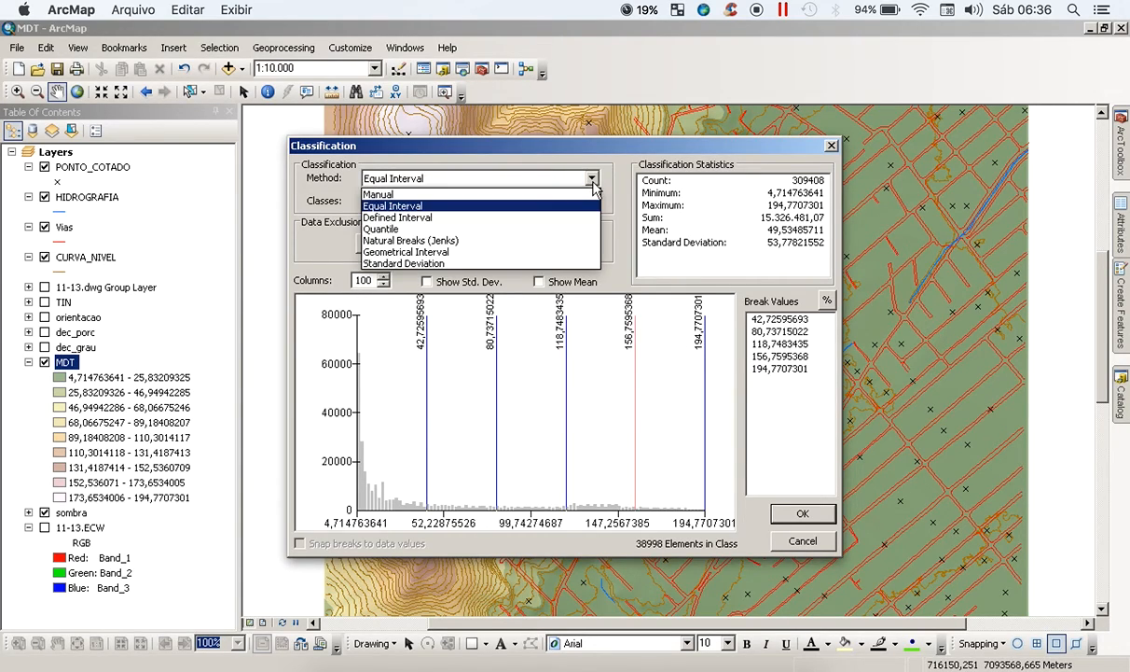
{"action": "left_click", "coordinate": [528, 218]}
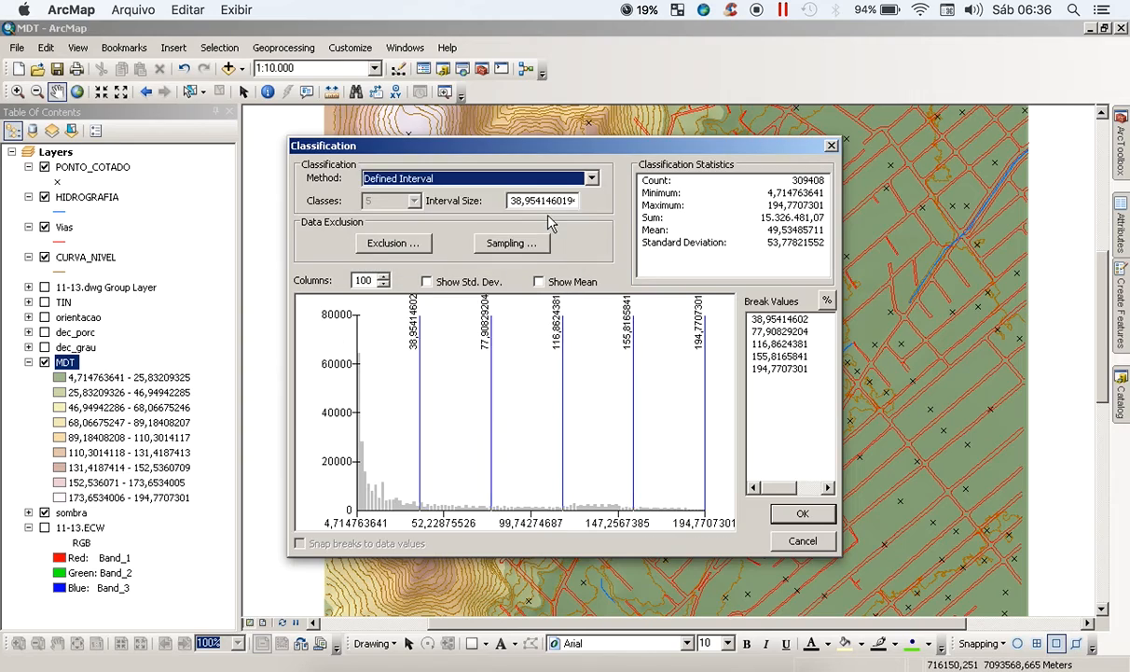
{"action": "left_click_drag", "start_coordinate": [511, 203], "coordinate": [585, 191]}
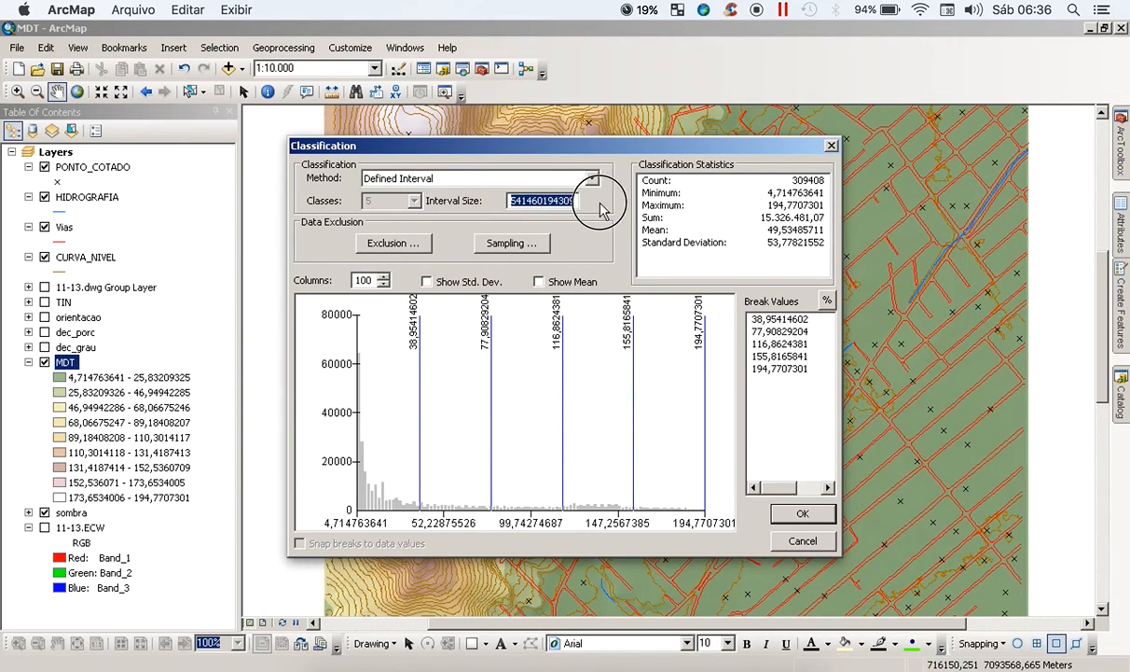
{"action": "type", "text": "50"}
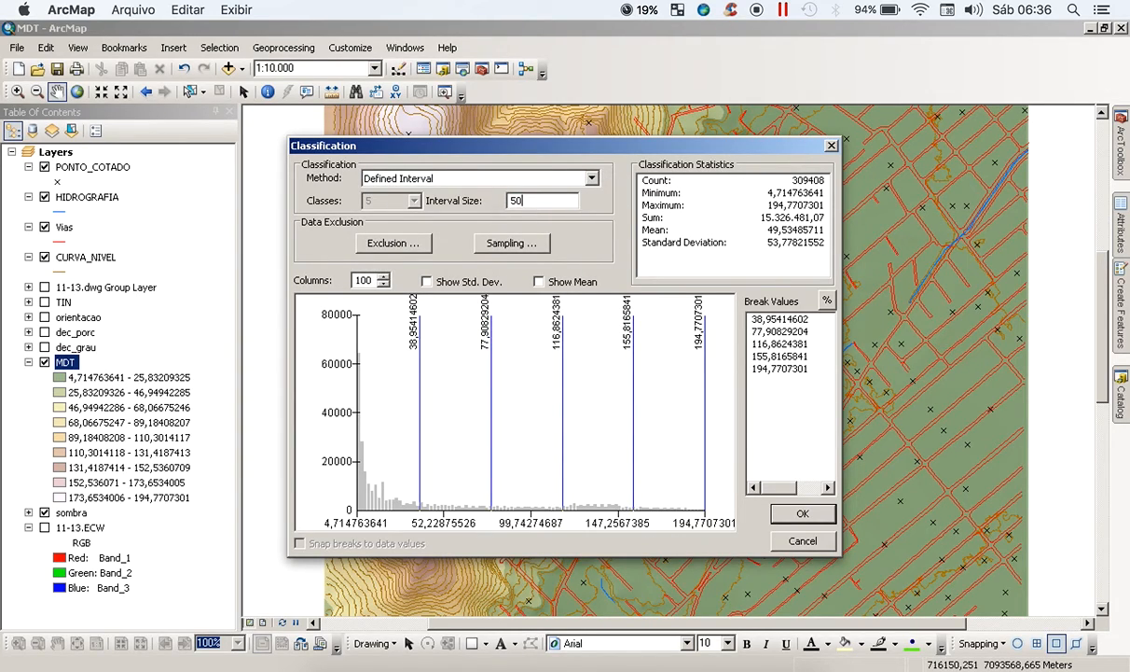
{"action": "key", "text": "Tab"}
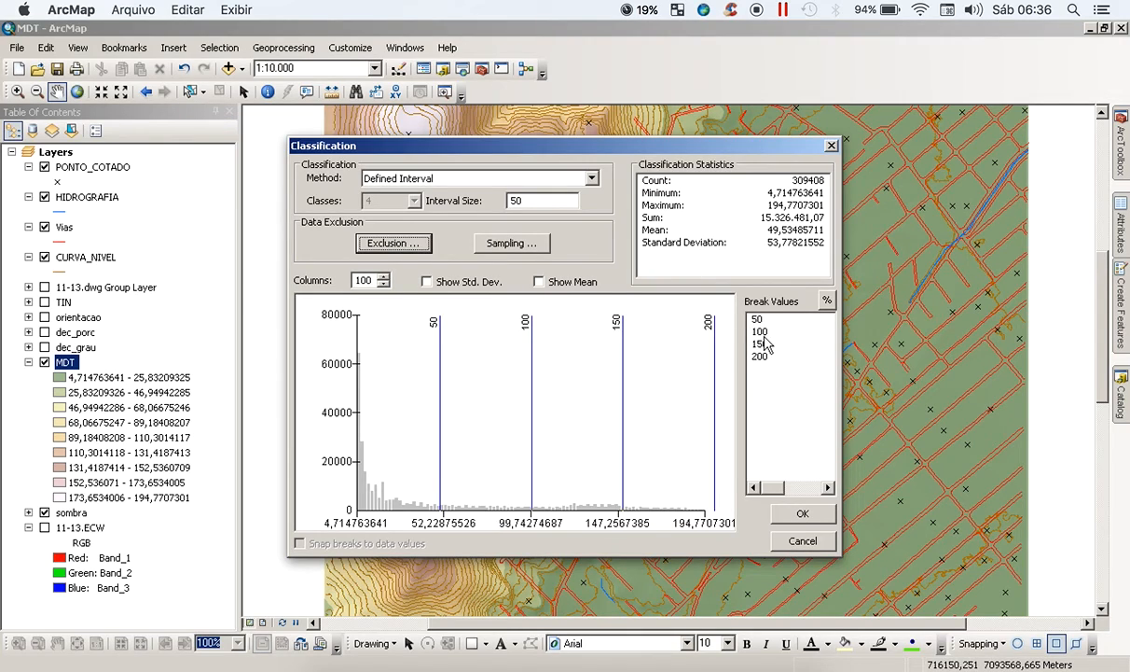
Step: Set the interval size to 40 and accept the classification
{"action": "left_click_drag", "start_coordinate": [522, 201], "coordinate": [446, 200]}
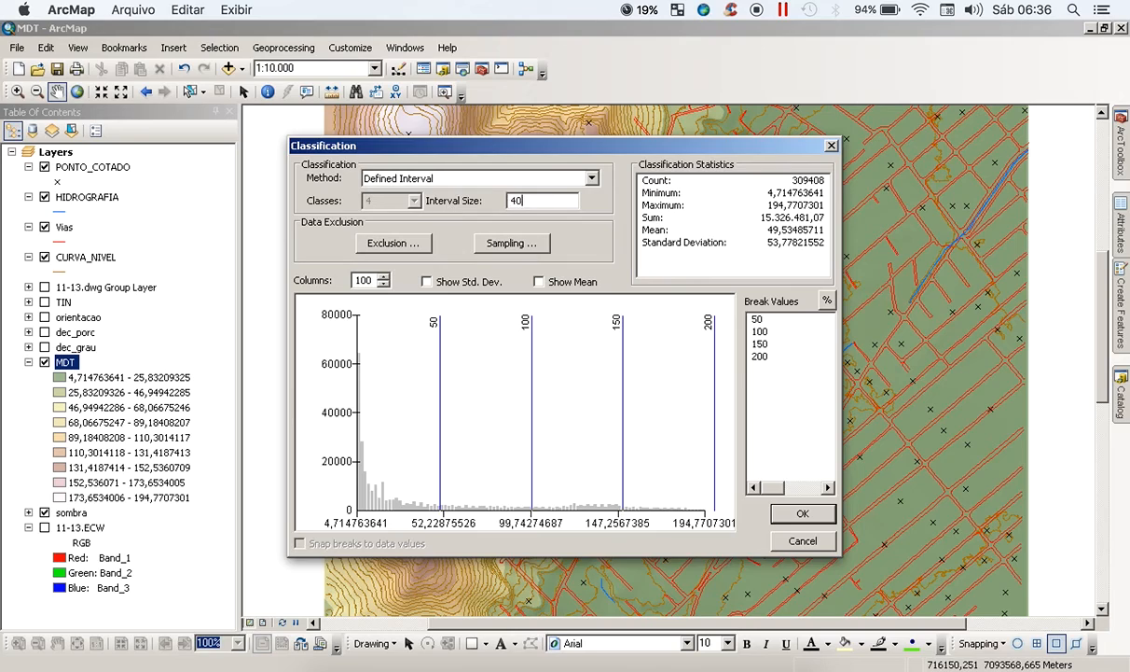
{"action": "type", "text": "40"}
{"action": "key", "text": "Tab"}
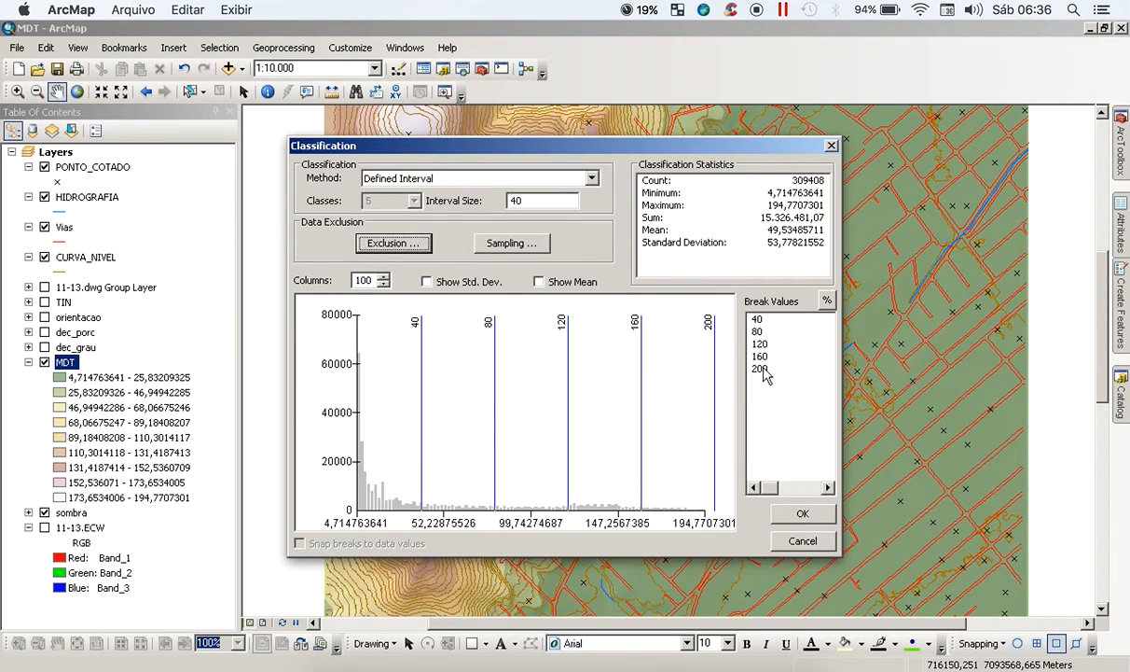
{"action": "double_click", "coordinate": [518, 200]}
{"action": "left_click", "coordinate": [527, 198]}
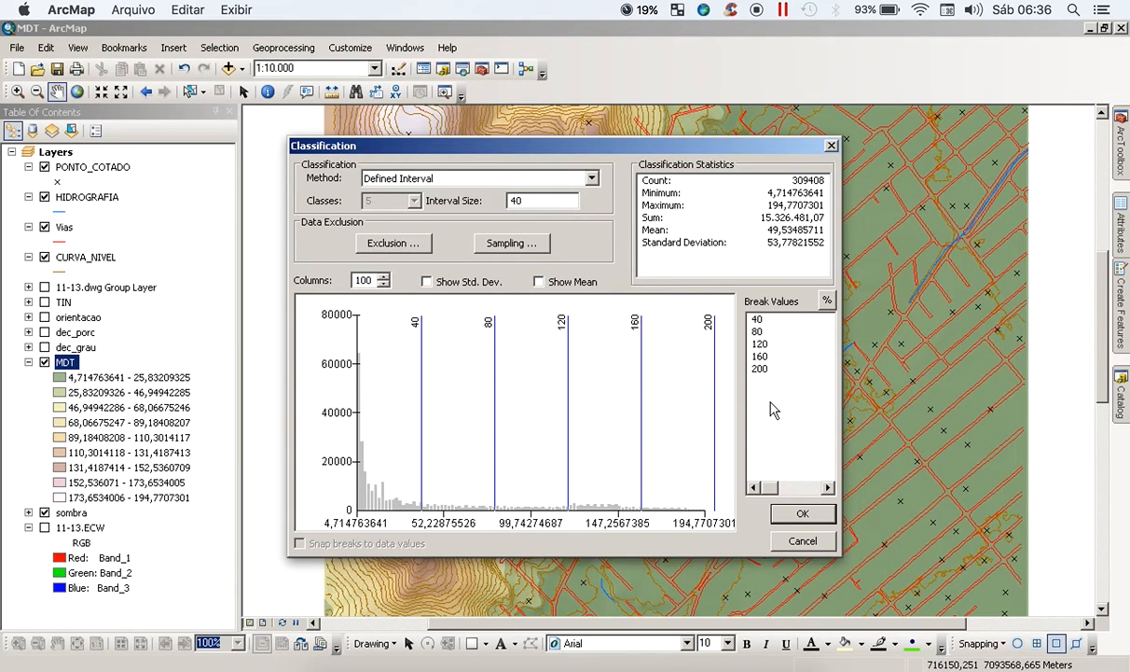
{"action": "left_click", "coordinate": [803, 519]}
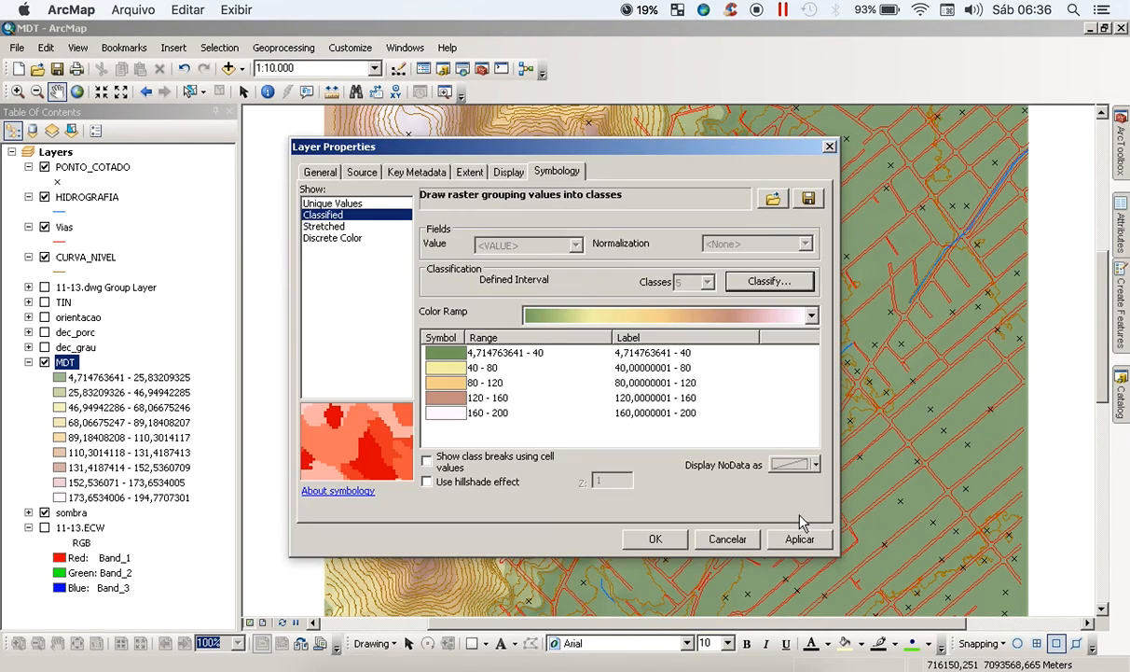
Step: Apply the red-yellow-green color ramp to the elevation classes and flip the colors so the lowest class is green
{"action": "left_click", "coordinate": [812, 318]}
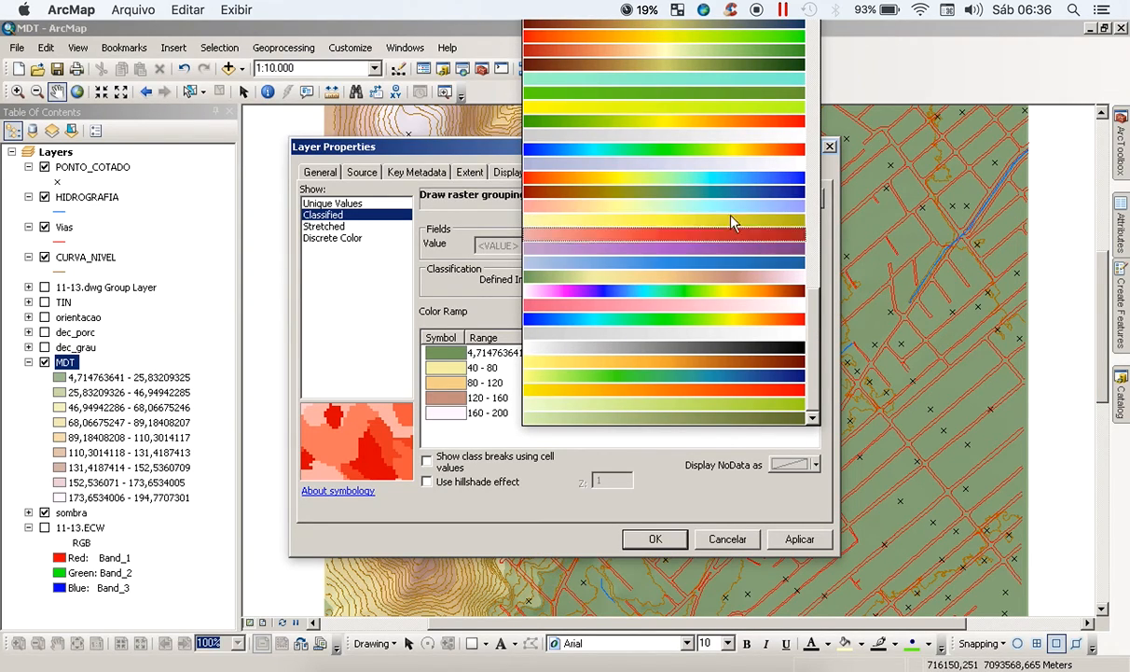
{"action": "scroll", "coordinate": [718, 270], "scroll_direction": "up", "scroll_amount": 3}
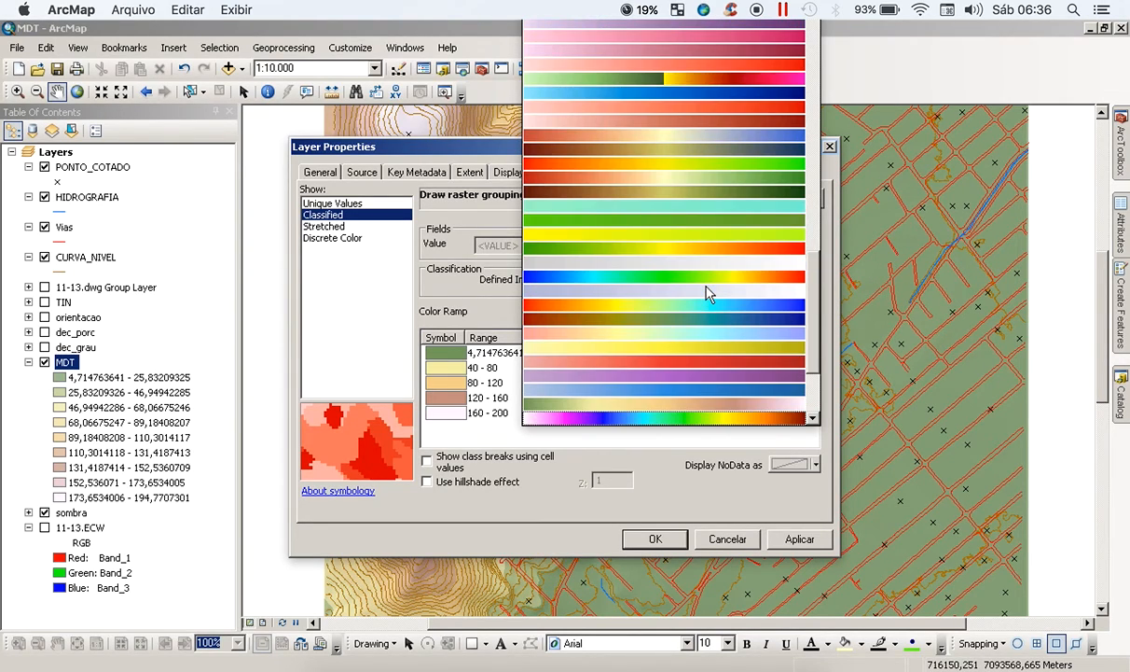
{"action": "scroll", "coordinate": [709, 295], "scroll_direction": "down", "scroll_amount": 3}
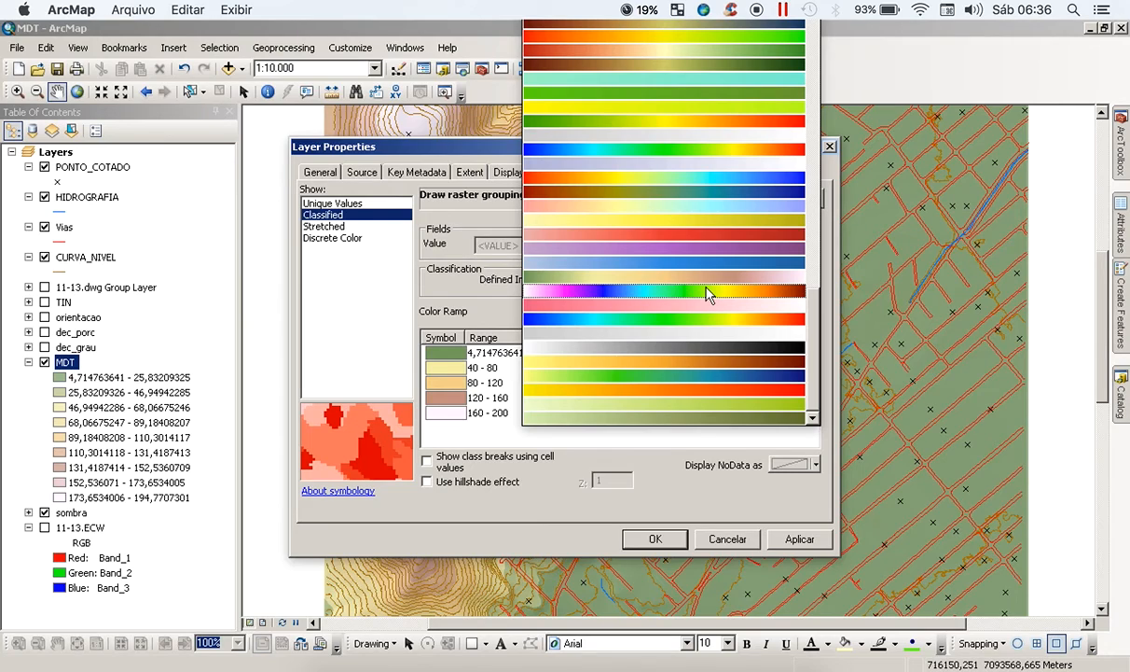
{"action": "scroll", "coordinate": [707, 295], "scroll_direction": "up", "scroll_amount": 1}
{"action": "scroll", "coordinate": [704, 297], "scroll_direction": "up", "scroll_amount": 2}
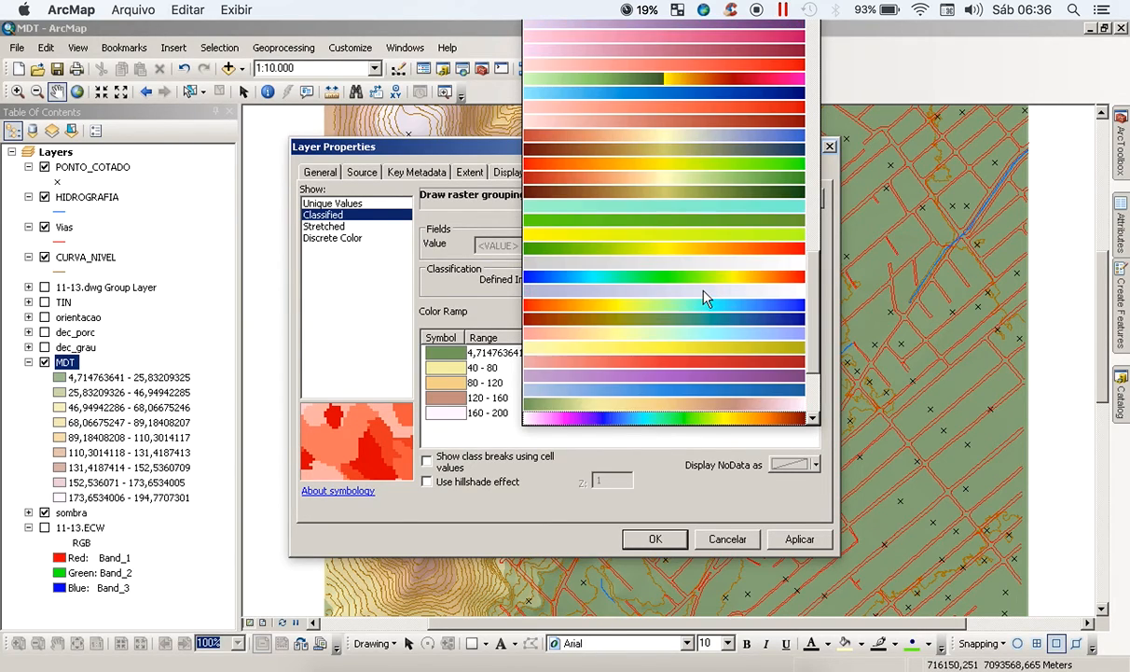
{"action": "left_click", "coordinate": [679, 179]}
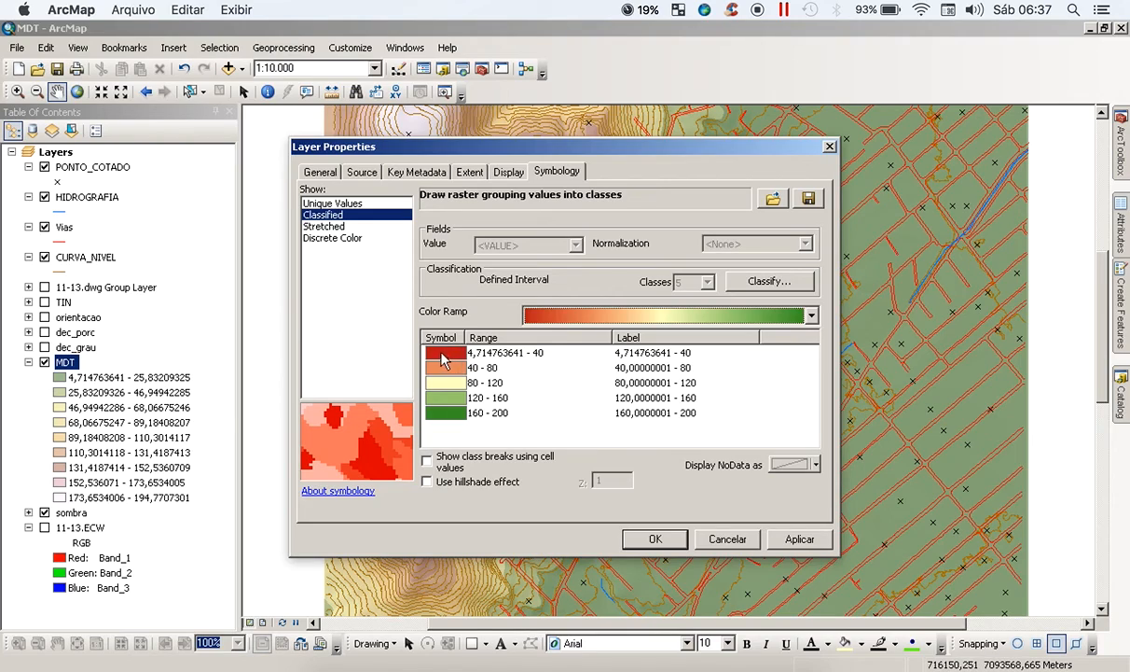
{"action": "right_click", "coordinate": [546, 399]}
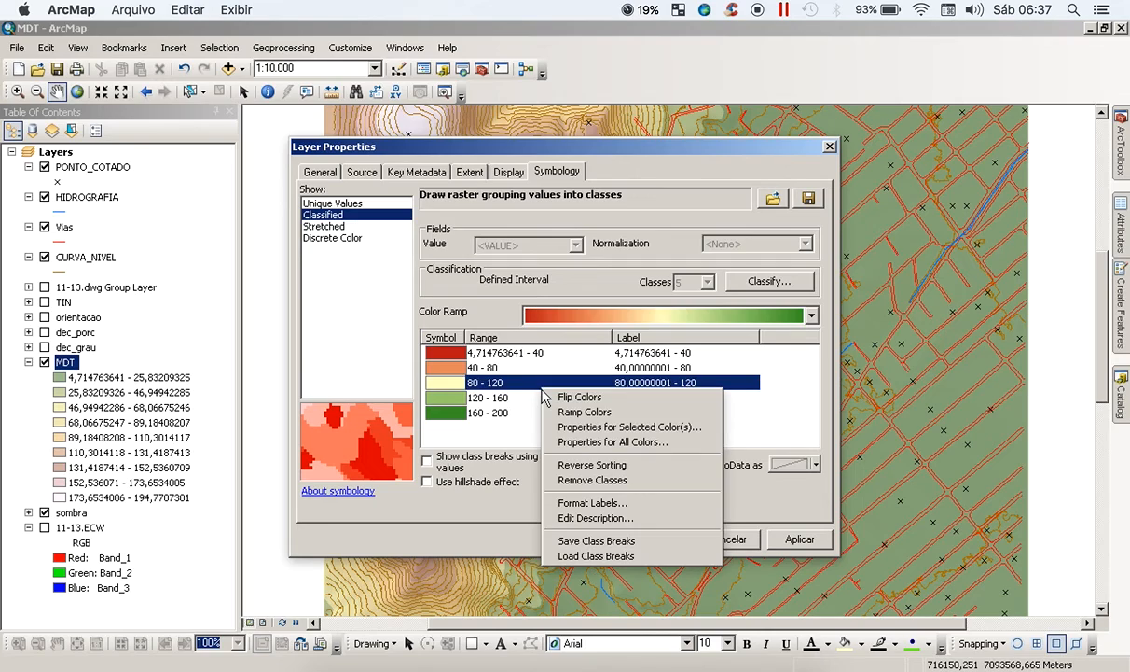
{"action": "left_click", "coordinate": [586, 402]}
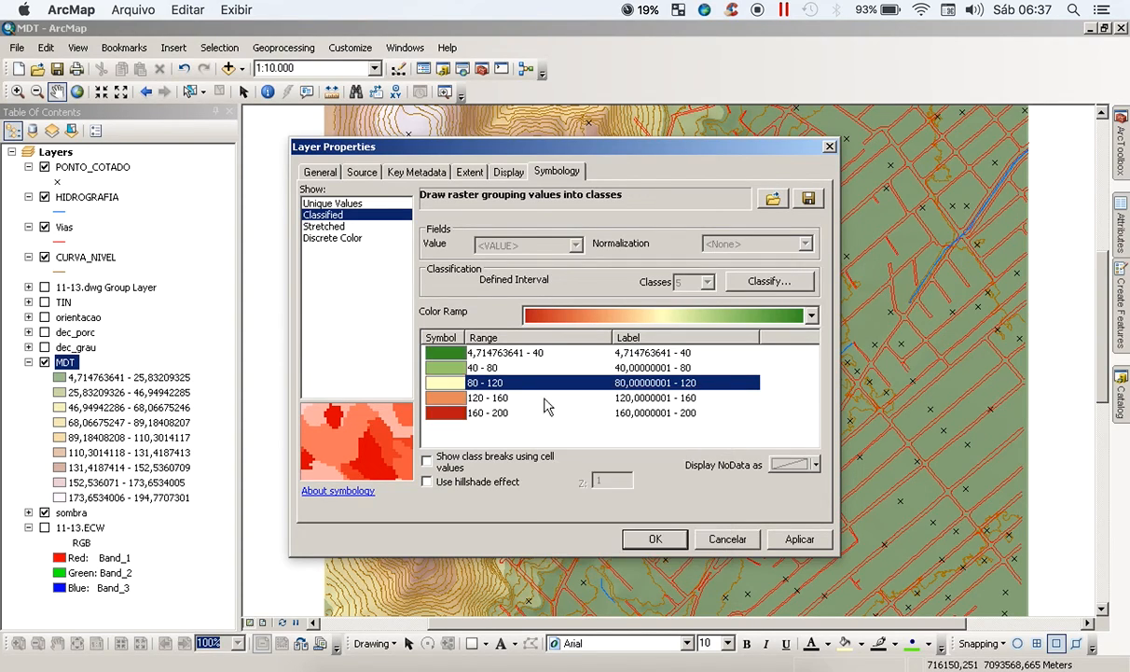
Step: Apply the green-yellow-red color ramp to the elevation classes and flip the colors so the lowest class is green
{"action": "left_click", "coordinate": [811, 316]}
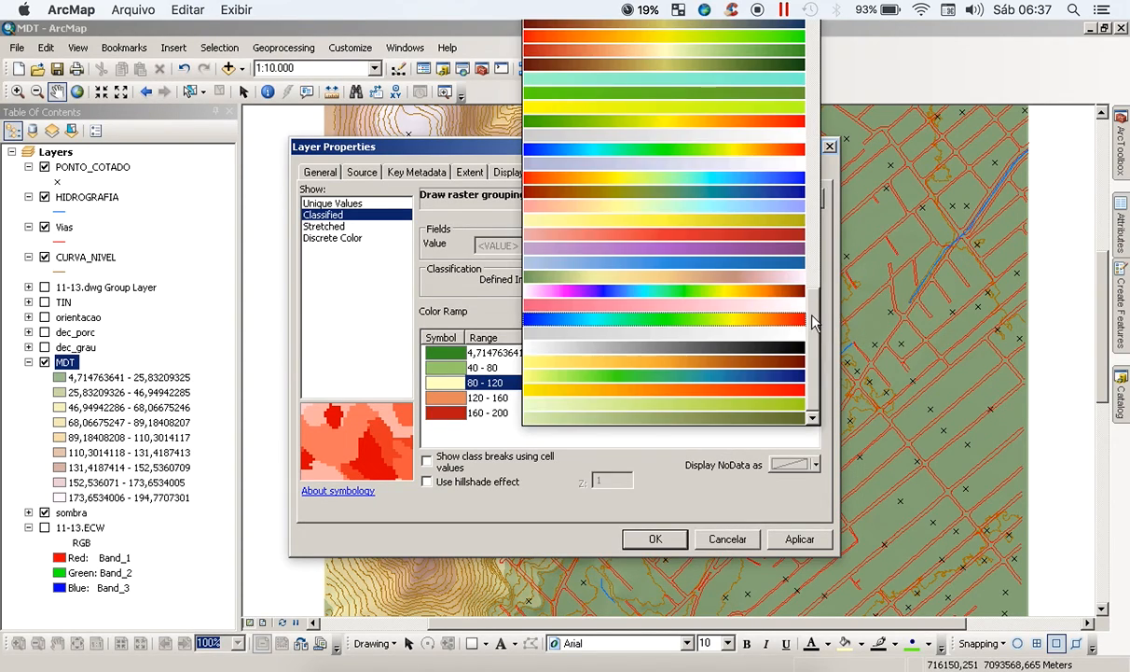
{"action": "left_click", "coordinate": [688, 119]}
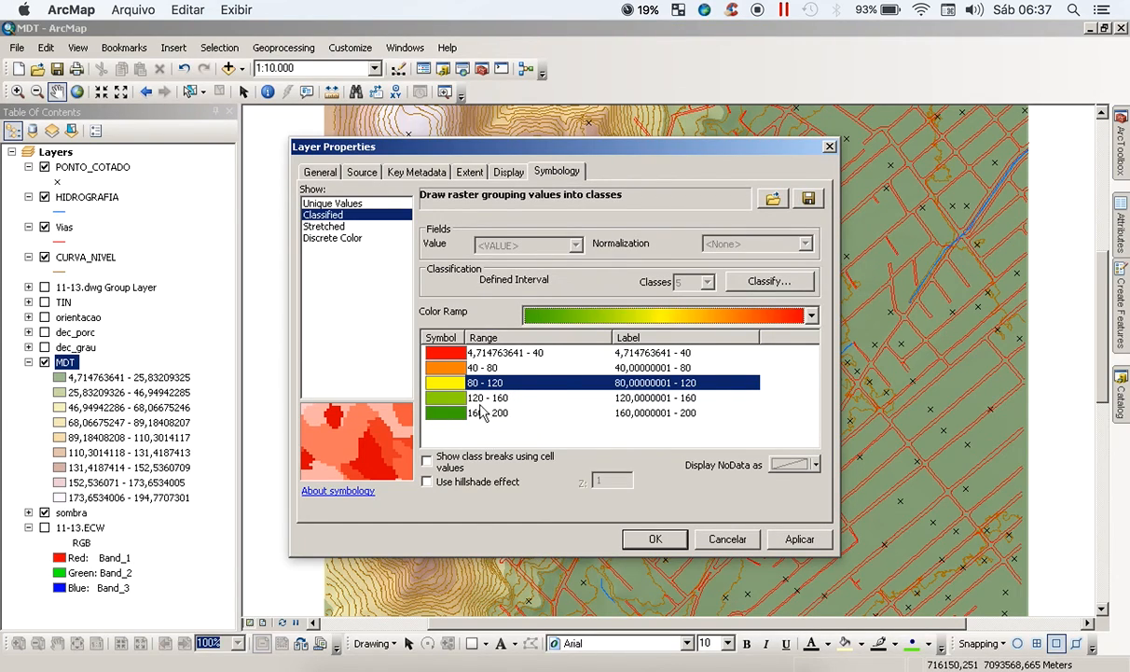
{"action": "right_click", "coordinate": [583, 418]}
{"action": "left_click", "coordinate": [616, 427]}
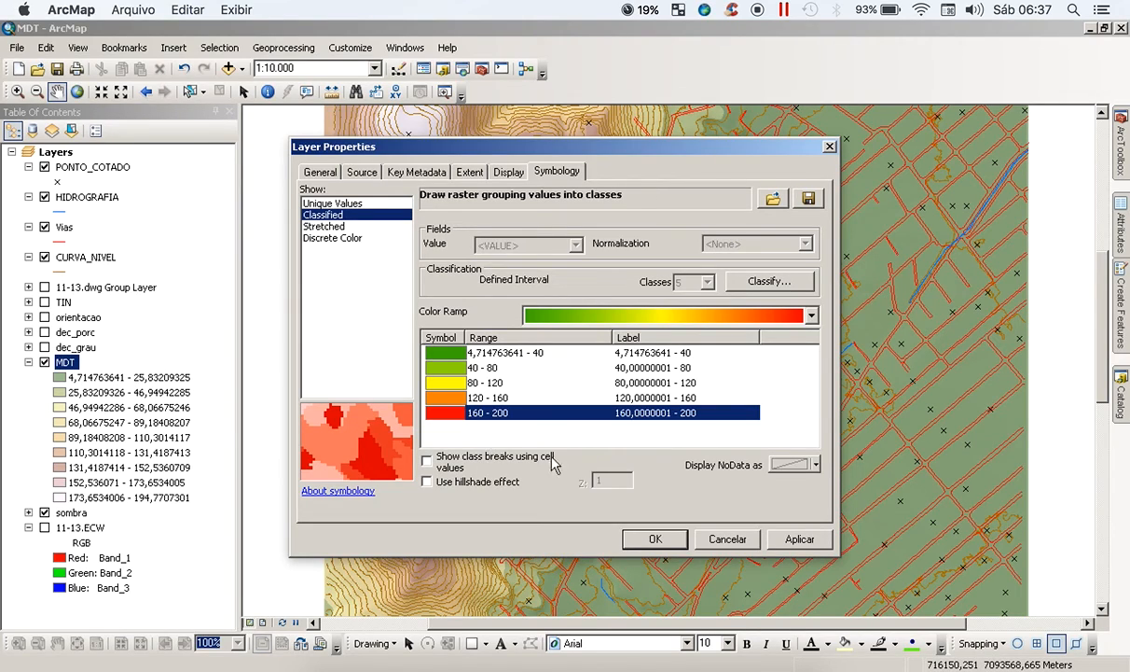
Step: Recolor the 120 - 160 class with a lighter orange, keep the highest class red, and accept the layer properties
{"action": "left_click", "coordinate": [444, 386]}
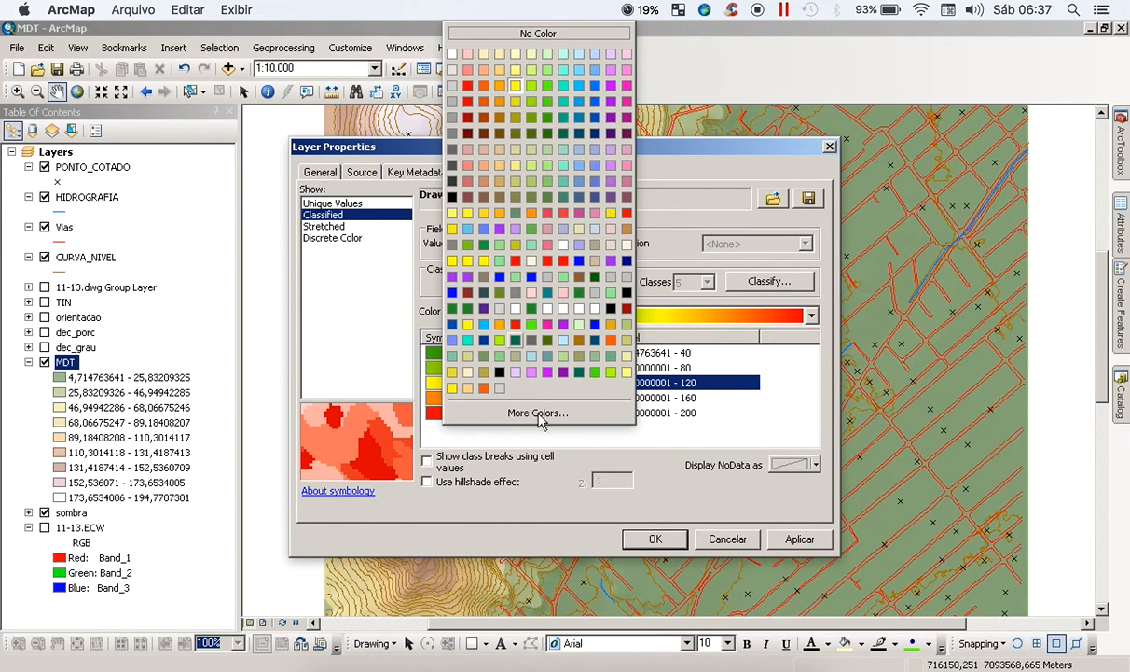
{"action": "left_click", "coordinate": [542, 472]}
{"action": "double_click", "coordinate": [455, 413]}
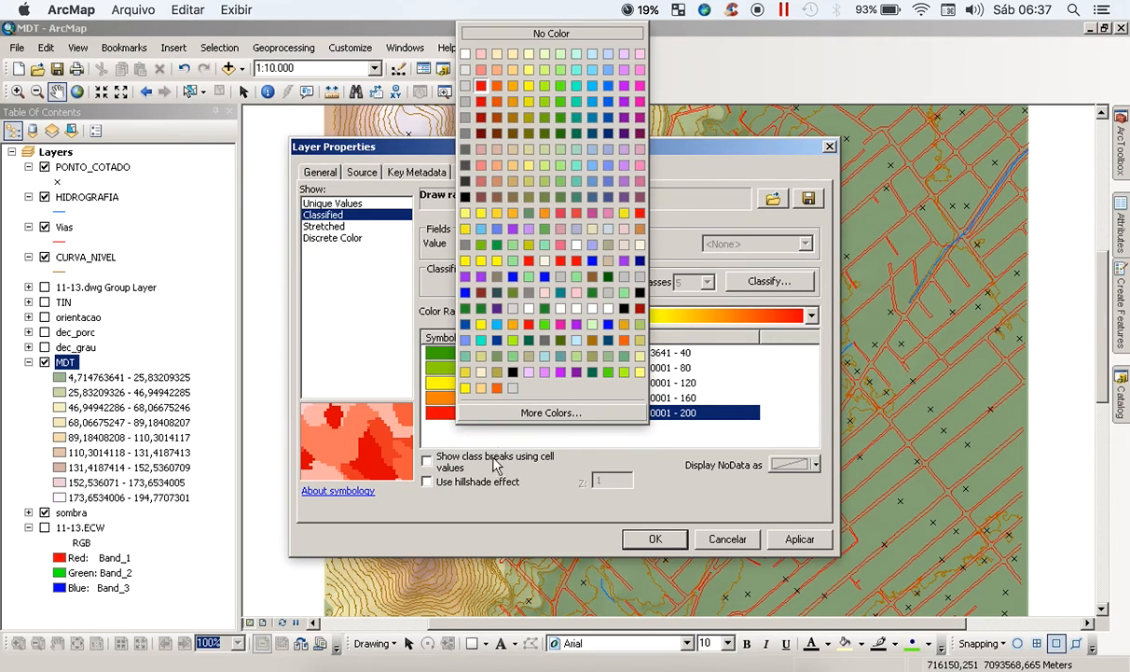
{"action": "left_click", "coordinate": [481, 86]}
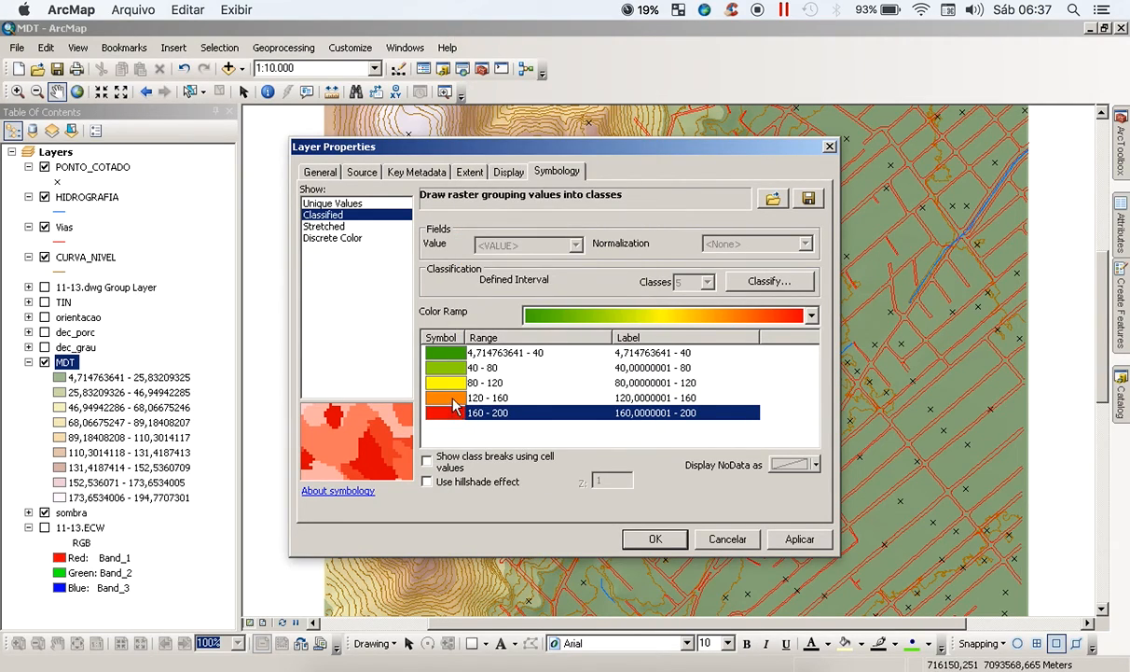
{"action": "left_click", "coordinate": [453, 403]}
{"action": "double_click", "coordinate": [454, 401]}
{"action": "left_click", "coordinate": [506, 96]}
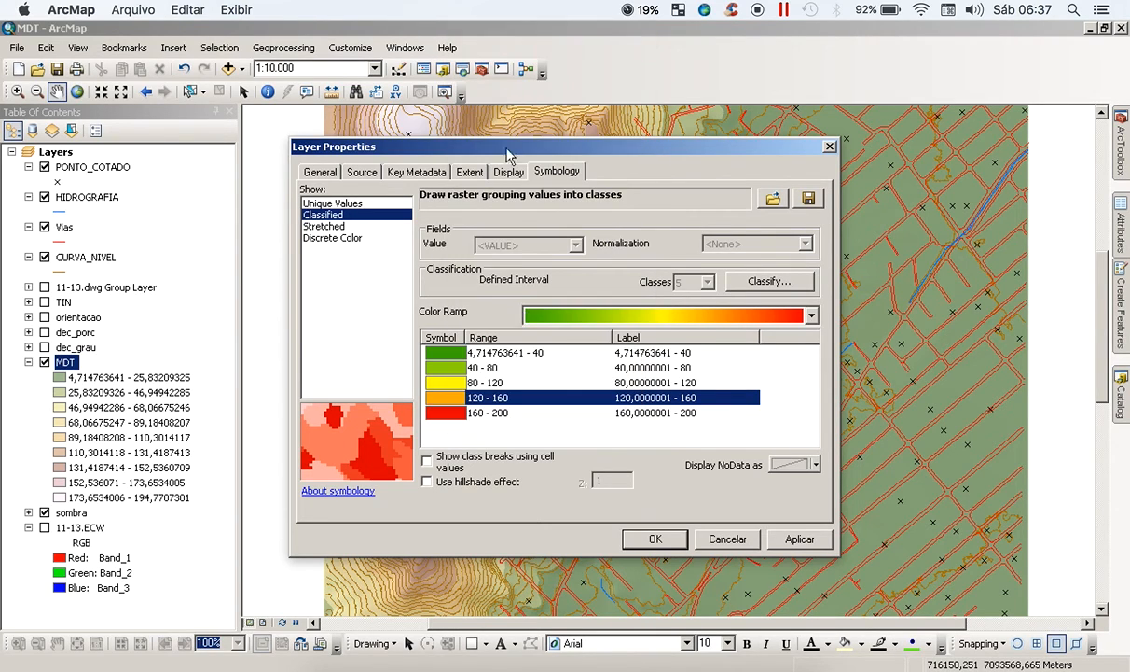
{"action": "left_click", "coordinate": [656, 539]}
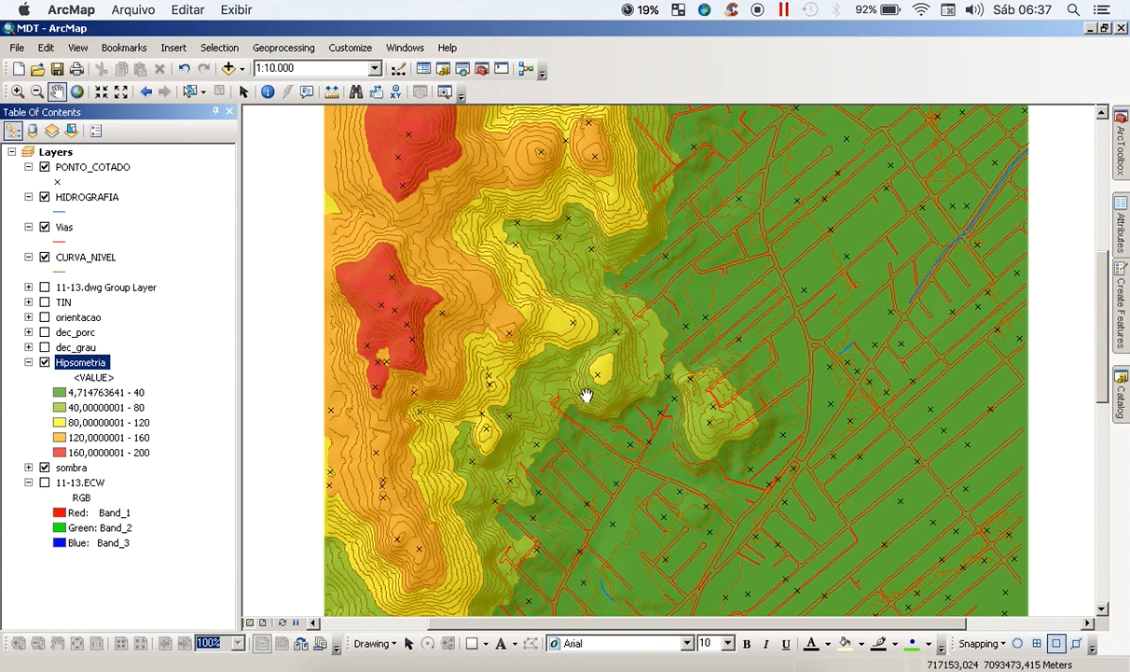
Step: Darken the lowest Hipsometria class's green to about 76% saturation and 51% value, and save the map document
{"action": "scroll", "coordinate": [583, 378], "scroll_direction": "up", "scroll_amount": 2}
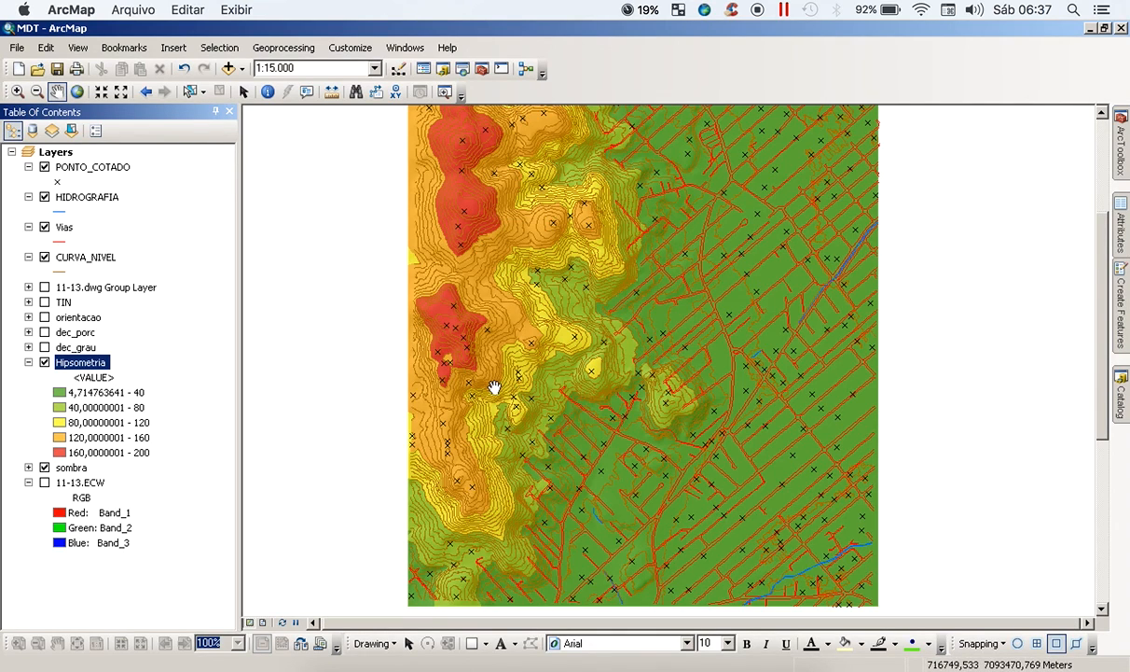
{"action": "scroll", "coordinate": [498, 343], "scroll_direction": "up", "scroll_amount": 1}
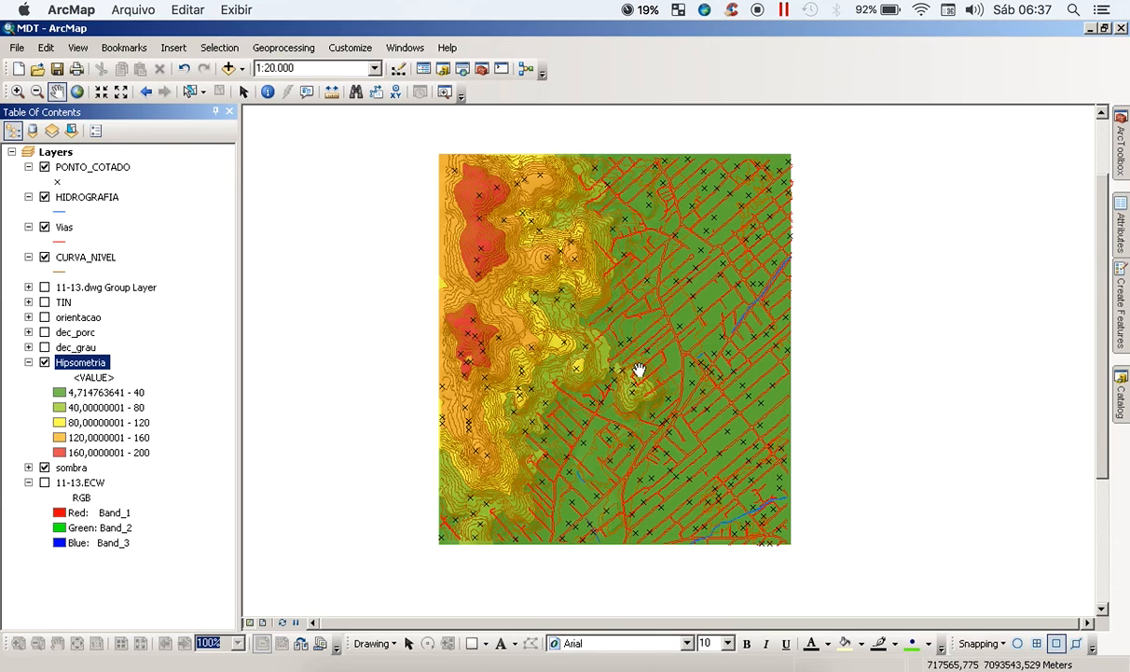
{"action": "scroll", "coordinate": [638, 369], "scroll_direction": "down", "scroll_amount": 2}
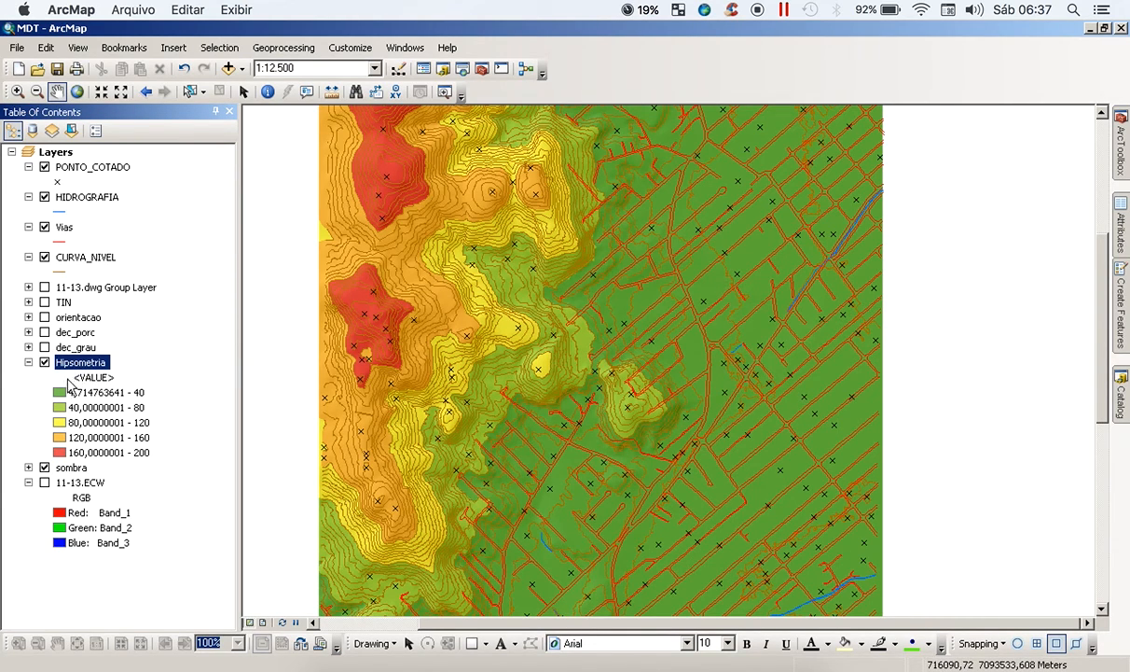
{"action": "left_click", "coordinate": [60, 397]}
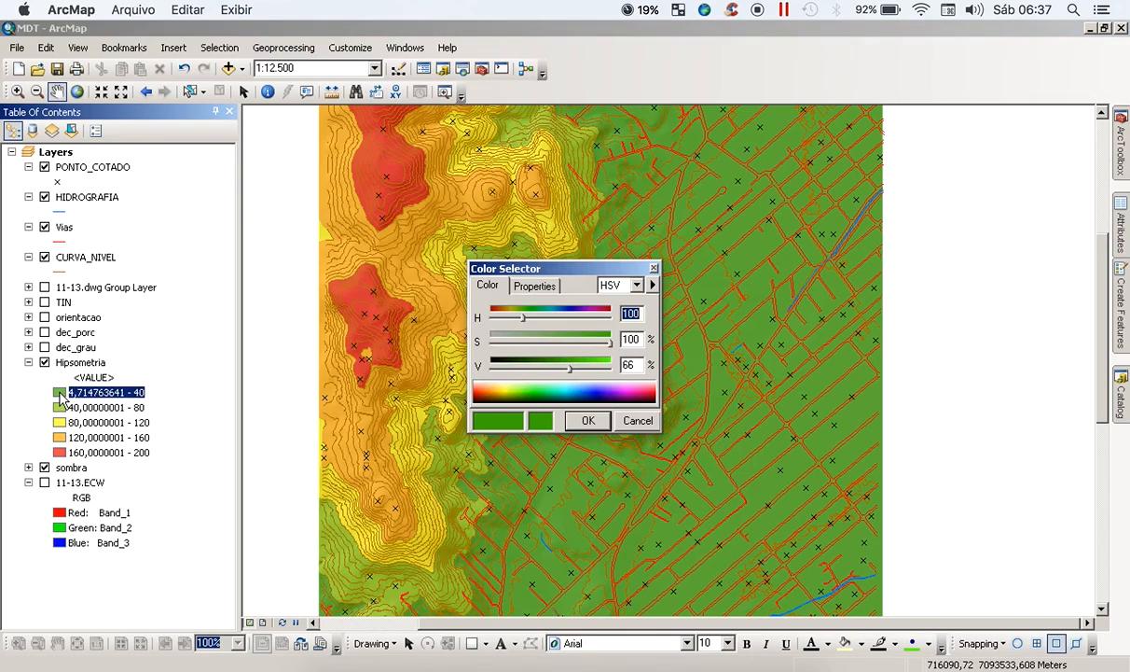
{"action": "left_click_drag", "start_coordinate": [573, 371], "coordinate": [554, 371]}
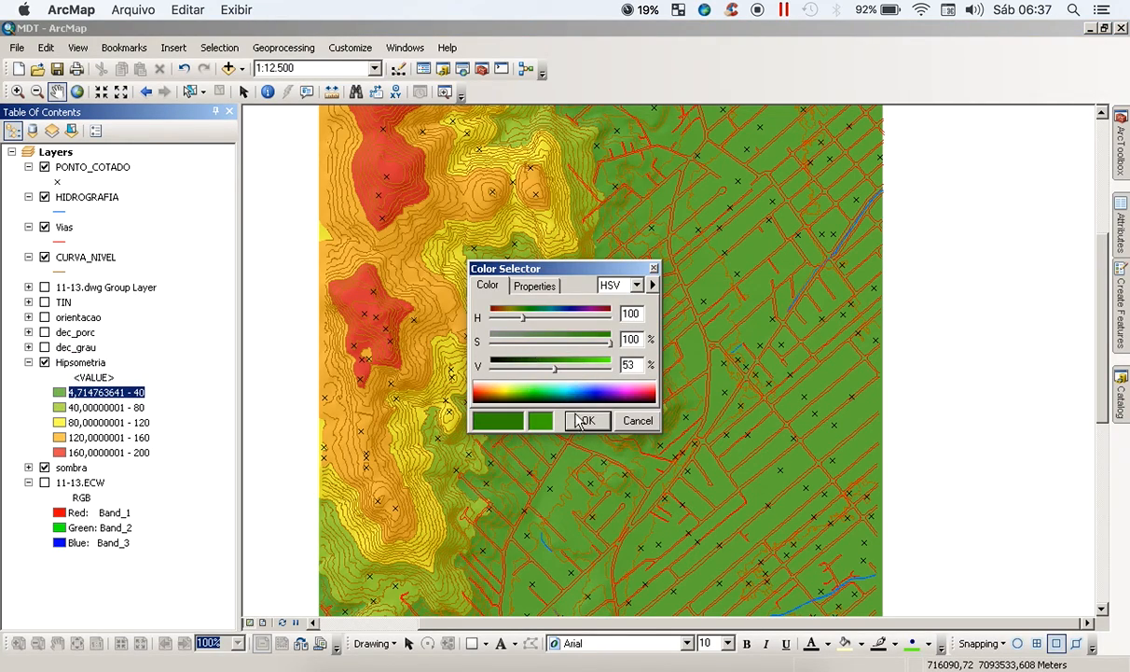
{"action": "left_click_drag", "start_coordinate": [610, 344], "coordinate": [557, 370]}
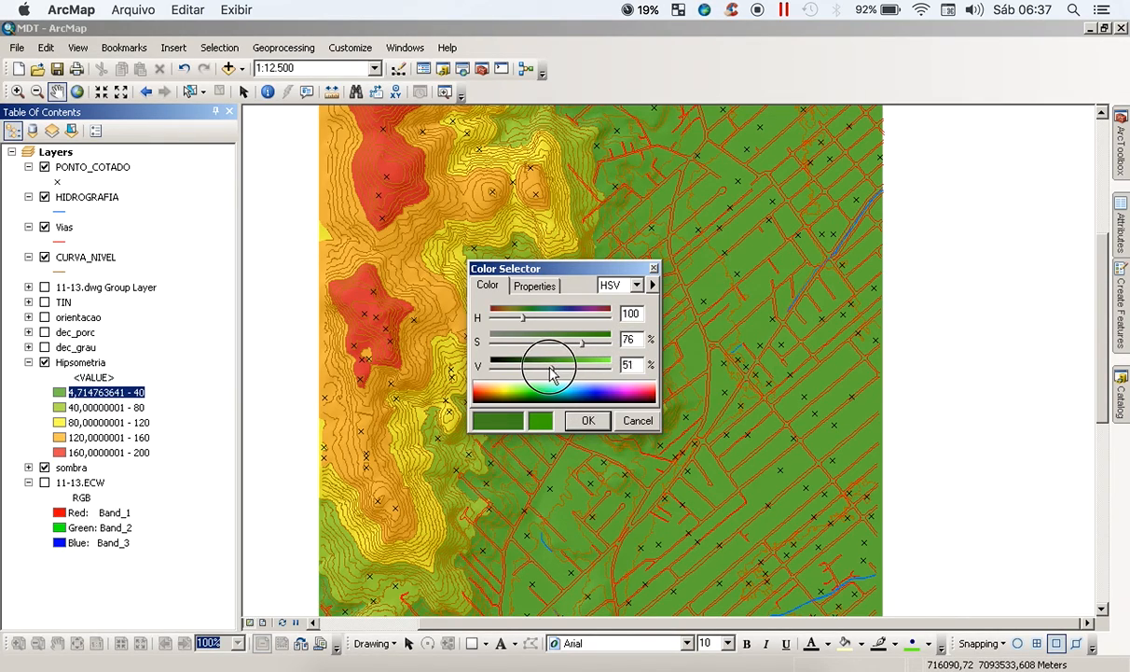
{"action": "left_click", "coordinate": [587, 420]}
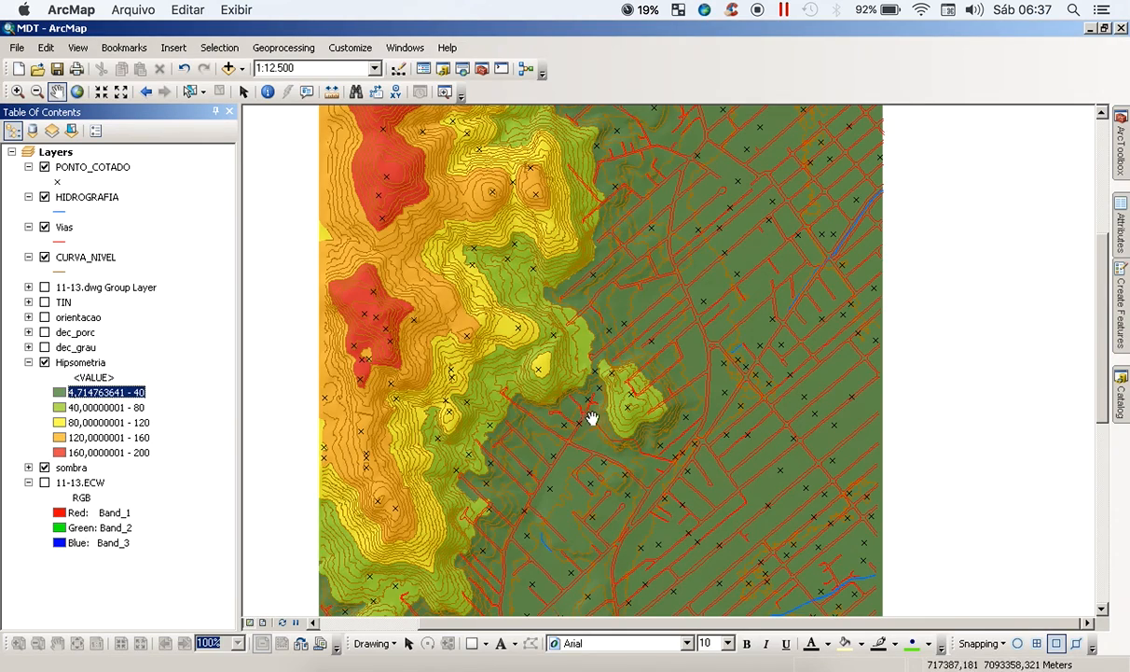
{"action": "scroll", "coordinate": [673, 362], "scroll_direction": "up", "scroll_amount": 1}
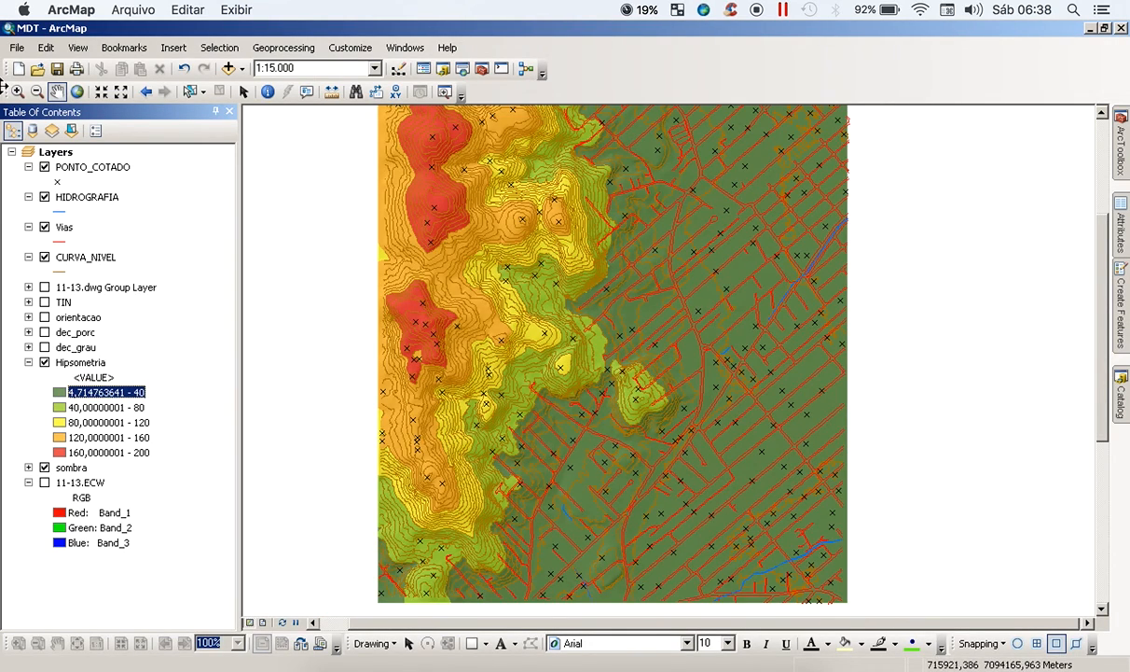
{"action": "left_click", "coordinate": [57, 71]}
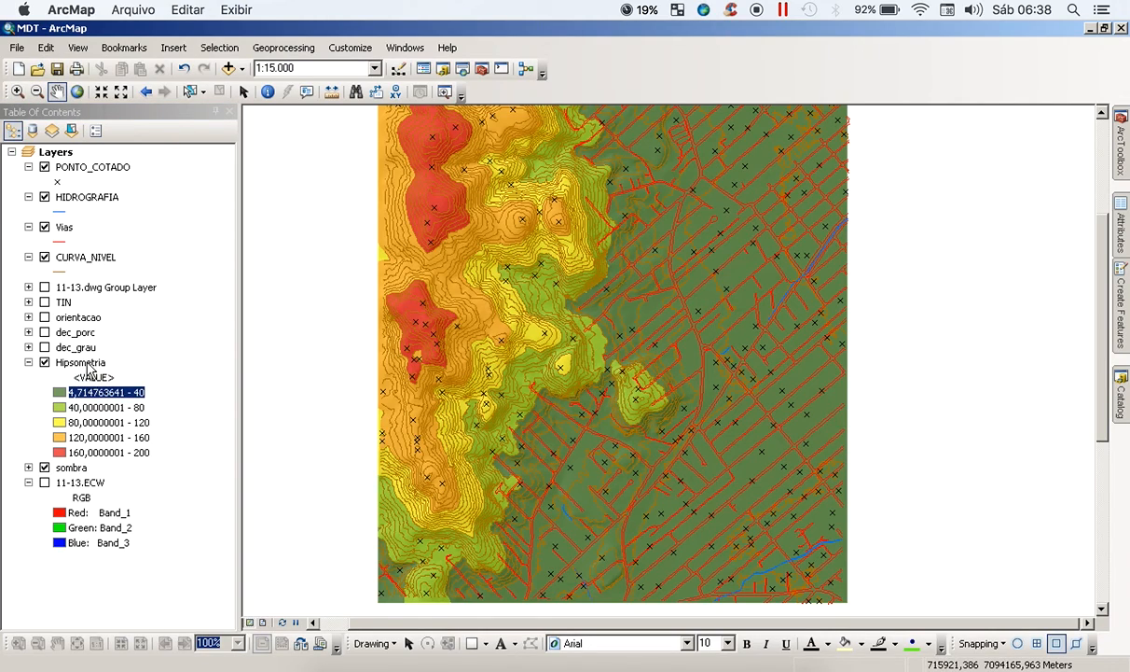
{"action": "left_click", "coordinate": [94, 376]}
{"action": "left_click", "coordinate": [88, 362]}
{"action": "left_click", "coordinate": [94, 376]}
{"action": "left_click", "coordinate": [87, 362]}
{"action": "left_click", "coordinate": [94, 375]}
{"action": "left_click", "coordinate": [87, 361]}
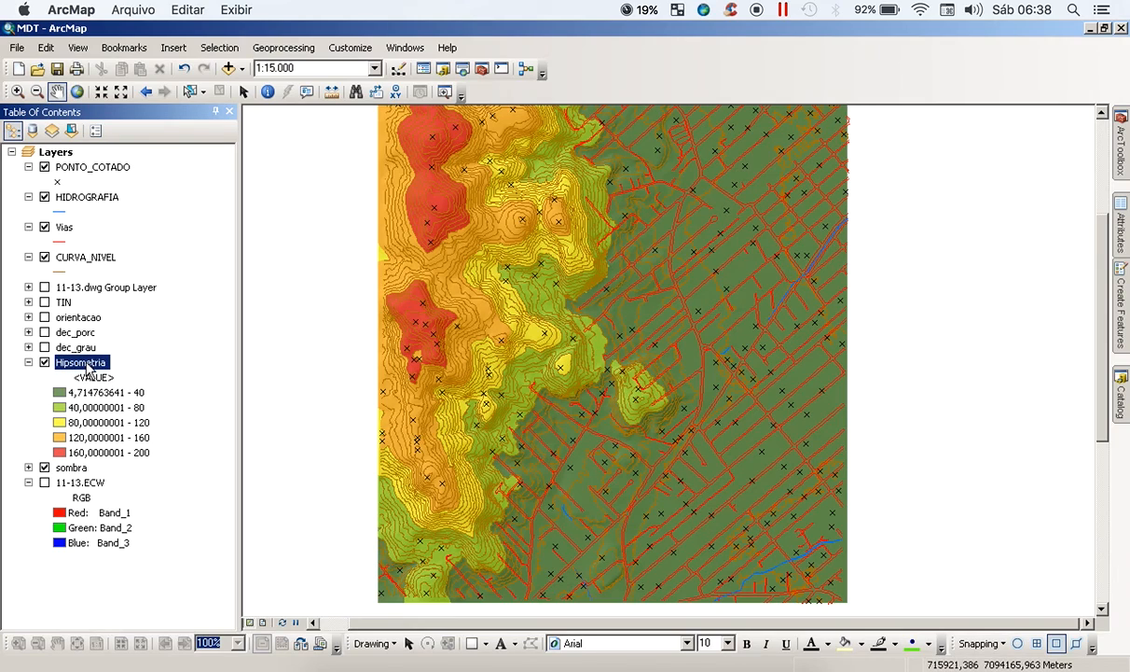
Step: Open the Hipsometria layer's symbology properties and label the lowest elevation class "< 40 m"
{"action": "right_click", "coordinate": [88, 365]}
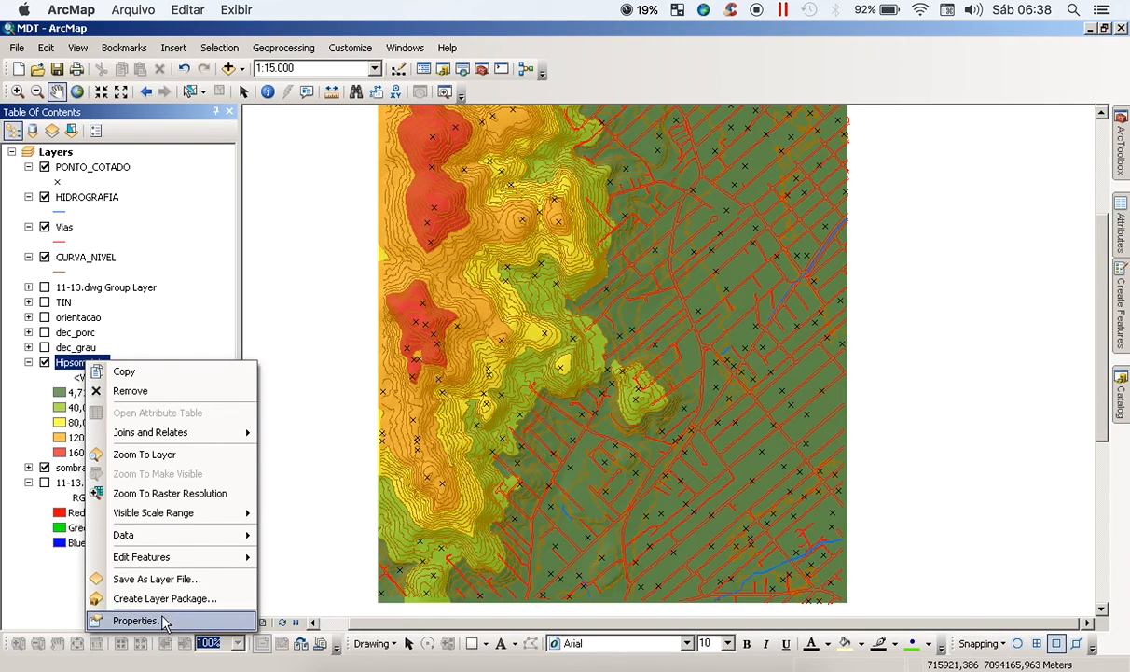
{"action": "left_click", "coordinate": [160, 617]}
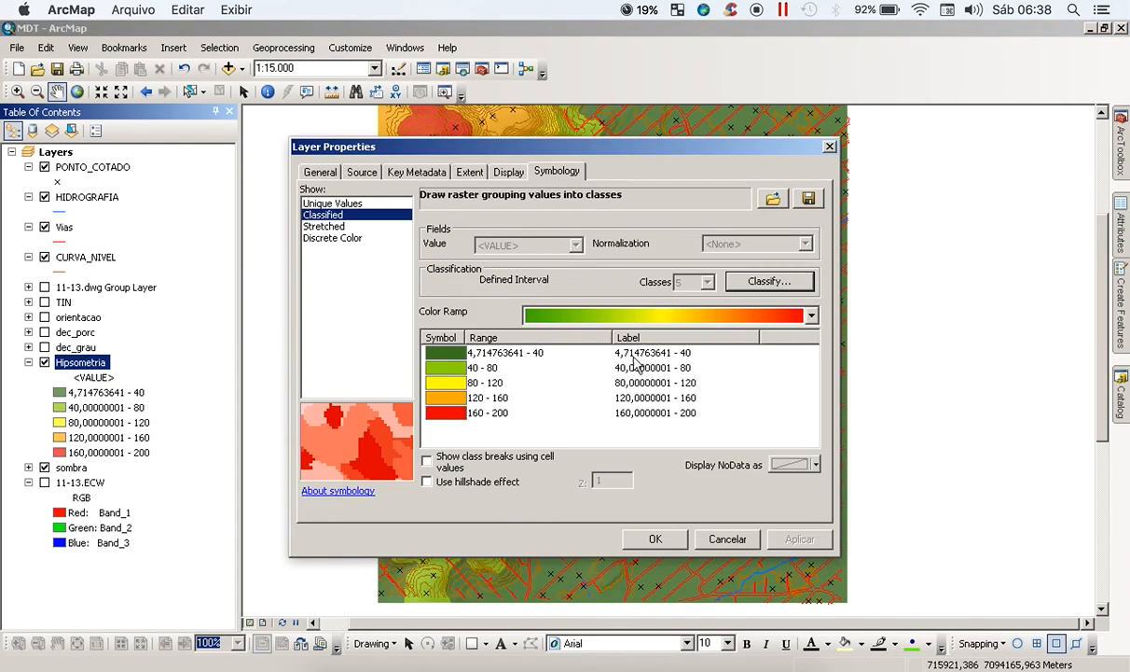
{"action": "left_click", "coordinate": [638, 358]}
{"action": "left_click", "coordinate": [652, 372]}
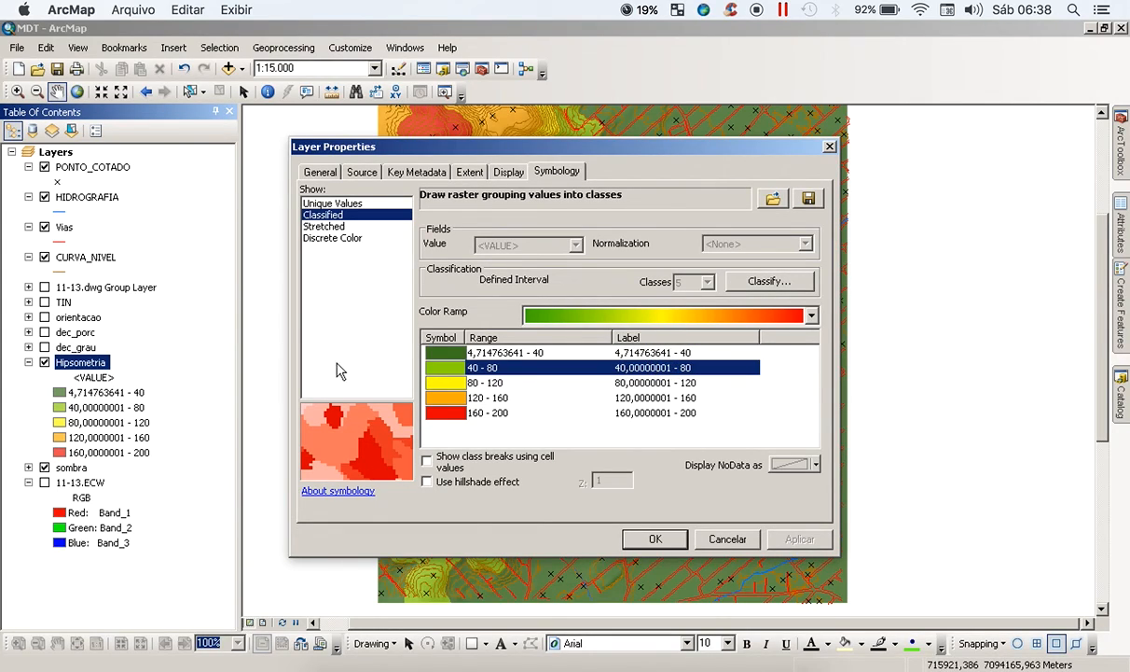
{"action": "left_click", "coordinate": [652, 354]}
{"action": "left_click", "coordinate": [657, 353]}
{"action": "left_click", "coordinate": [674, 355]}
{"action": "left_click_drag", "start_coordinate": [686, 353], "coordinate": [563, 360]}
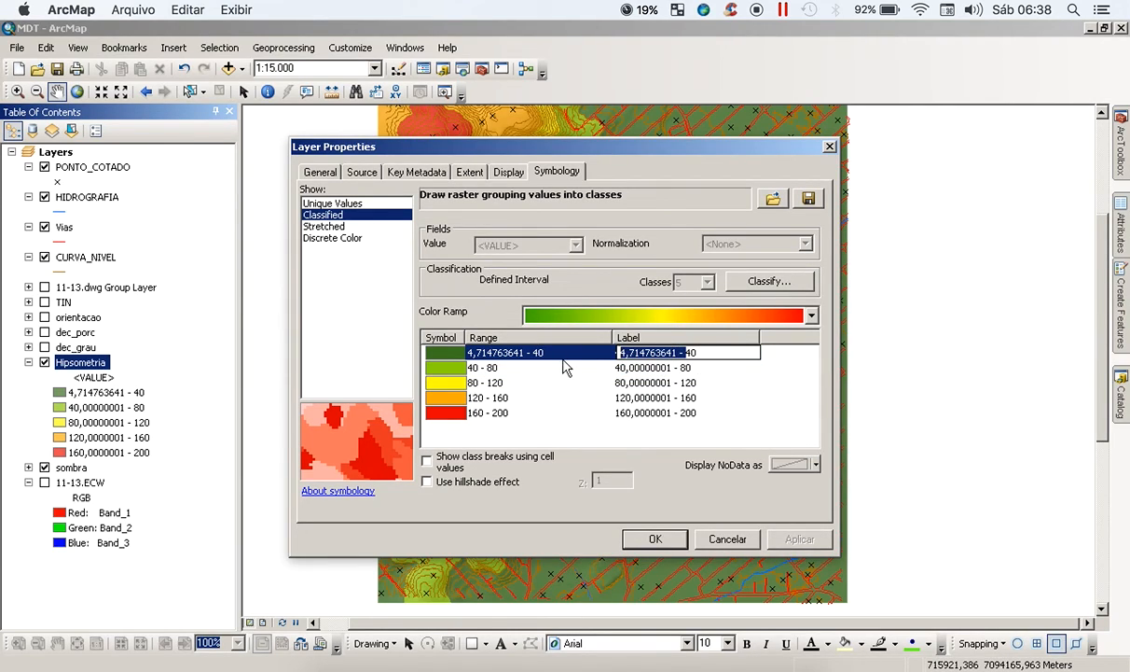
{"action": "type", "text": "< 40 m"}
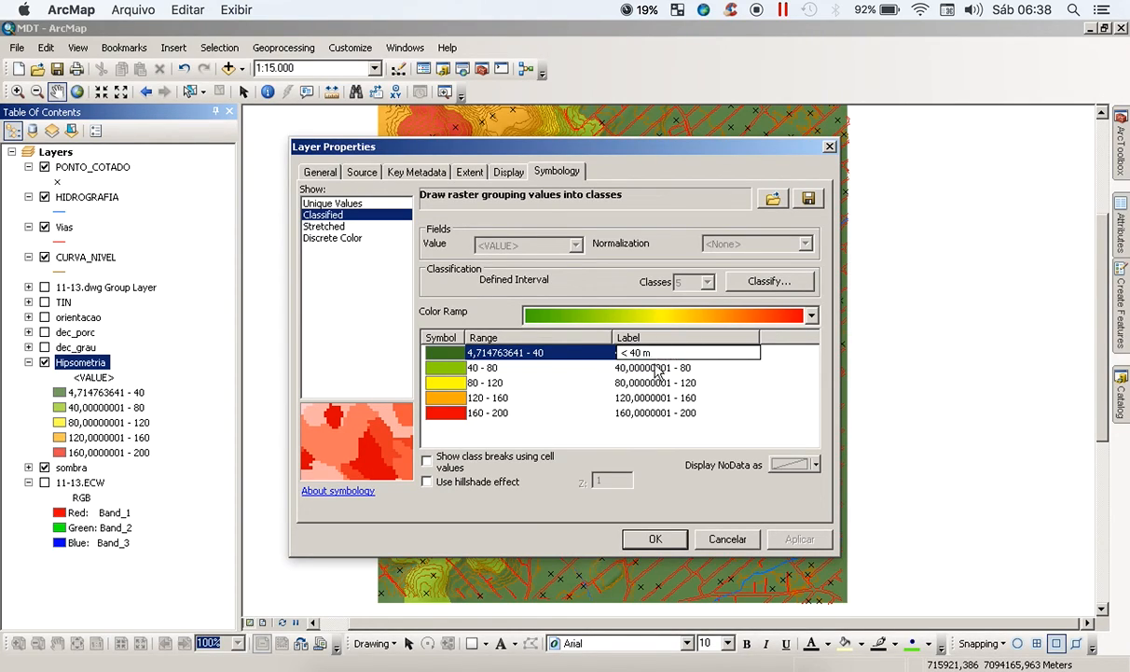
Step: Change the label of the 40 - 80 class to "40,1 - 80 m"
{"action": "left_click", "coordinate": [658, 368]}
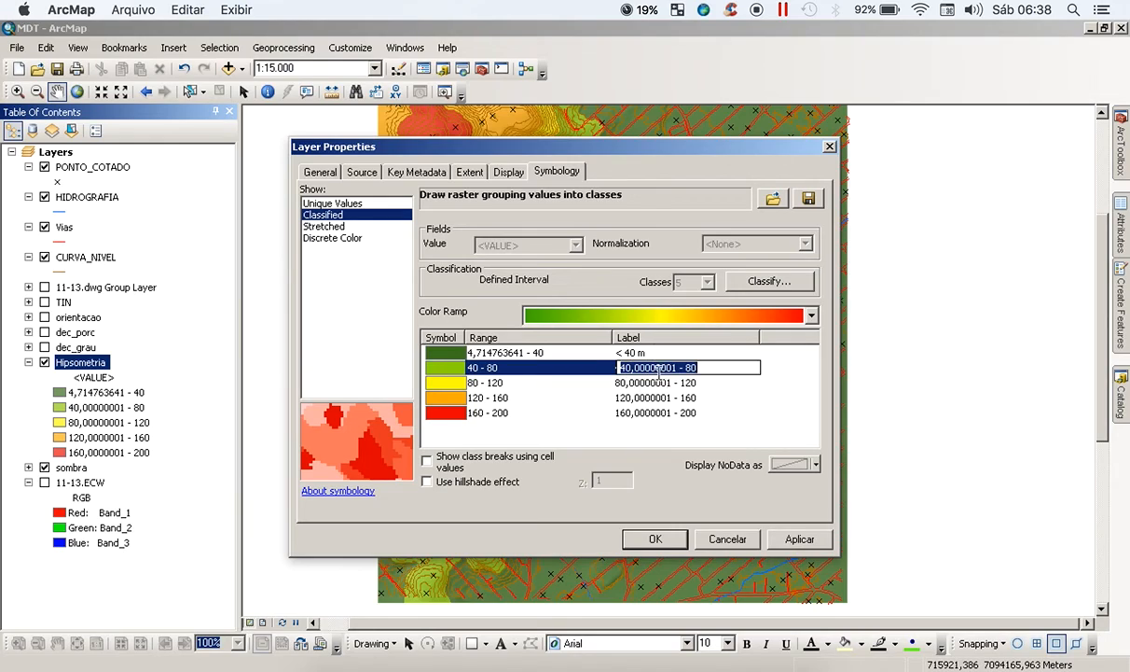
{"action": "left_click", "coordinate": [623, 368]}
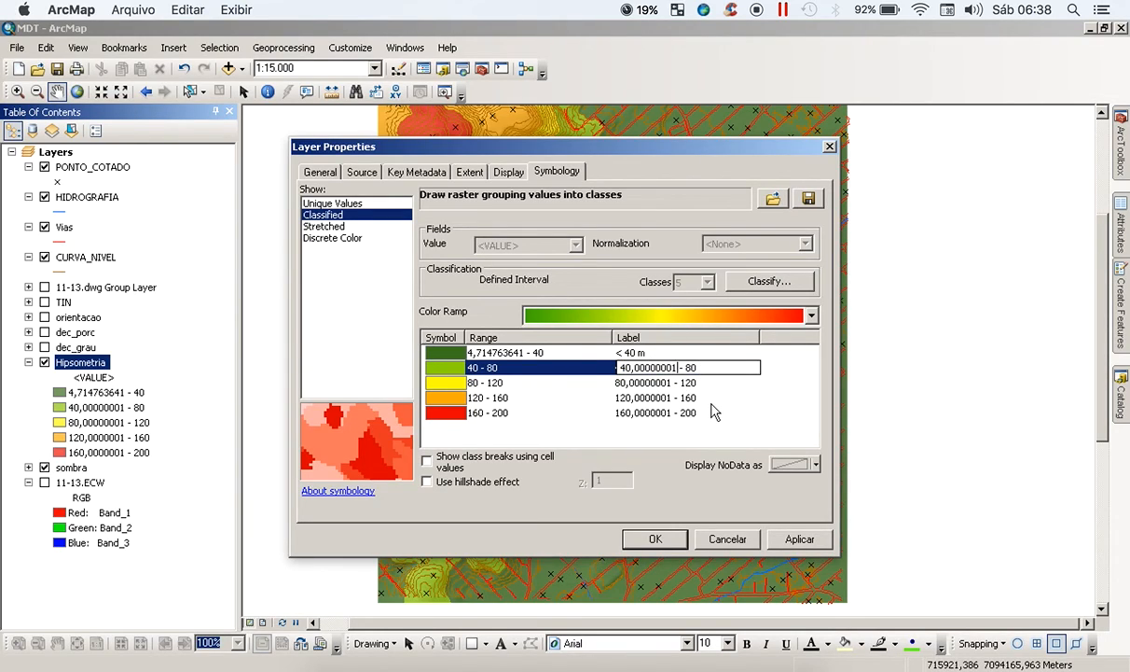
{"action": "left_click", "coordinate": [685, 369]}
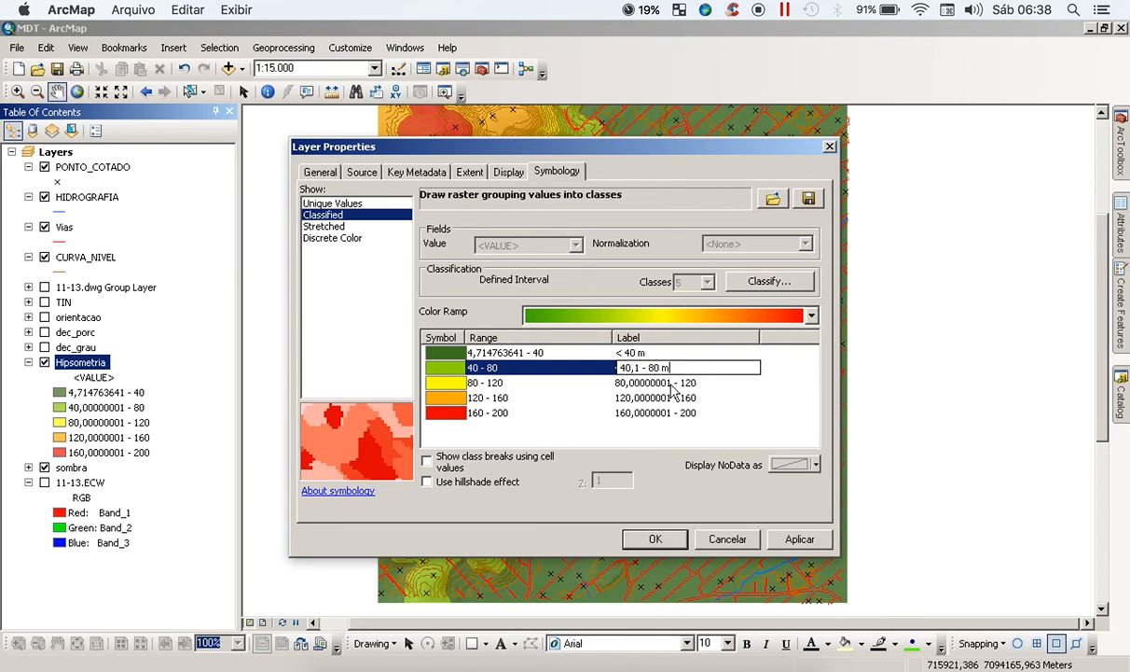
Step: Change the label of the 80 - 120 class to "80,1 - 120 m"
{"action": "left_click", "coordinate": [667, 384]}
{"action": "left_click", "coordinate": [675, 384]}
{"action": "key", "text": "BackSpace"}
{"action": "key", "text": "BackSpace"}
{"action": "key", "text": "BackSpace"}
{"action": "key", "text": "BackSpace"}
{"action": "key", "text": "BackSpace"}
{"action": "key", "text": "BackSpace"}
{"action": "key", "text": "BackSpace"}
{"action": "left_click", "coordinate": [700, 382]}
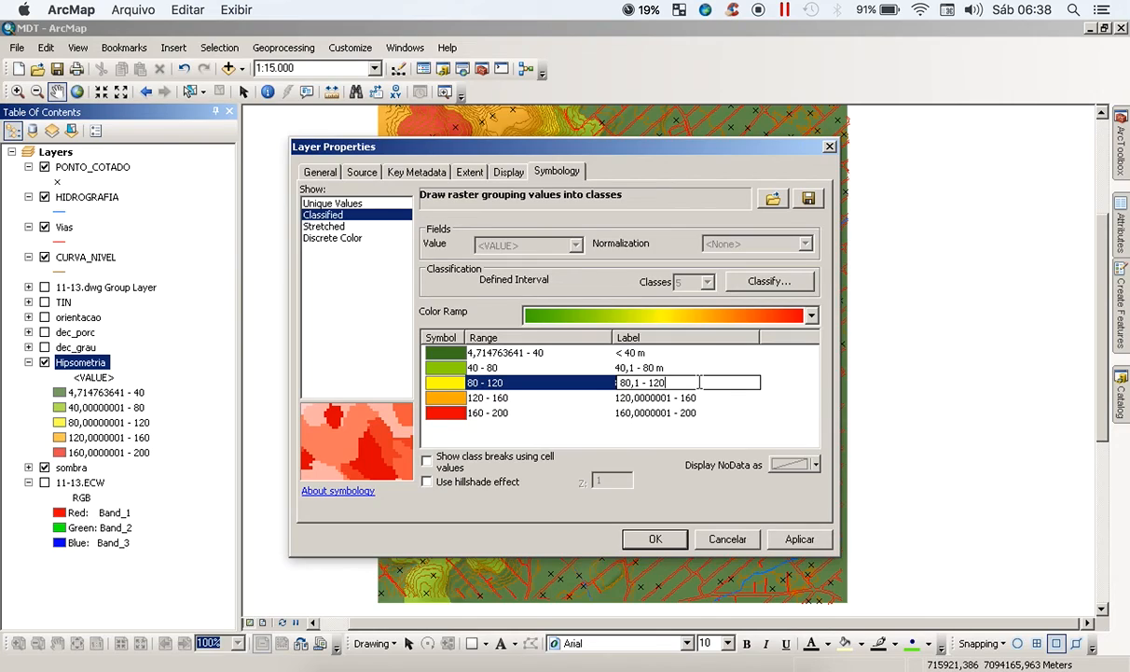
Step: Change the label of the 120 - 160 class to "120,1 - 160 m"
{"action": "left_click", "coordinate": [659, 398]}
{"action": "left_click", "coordinate": [673, 398]}
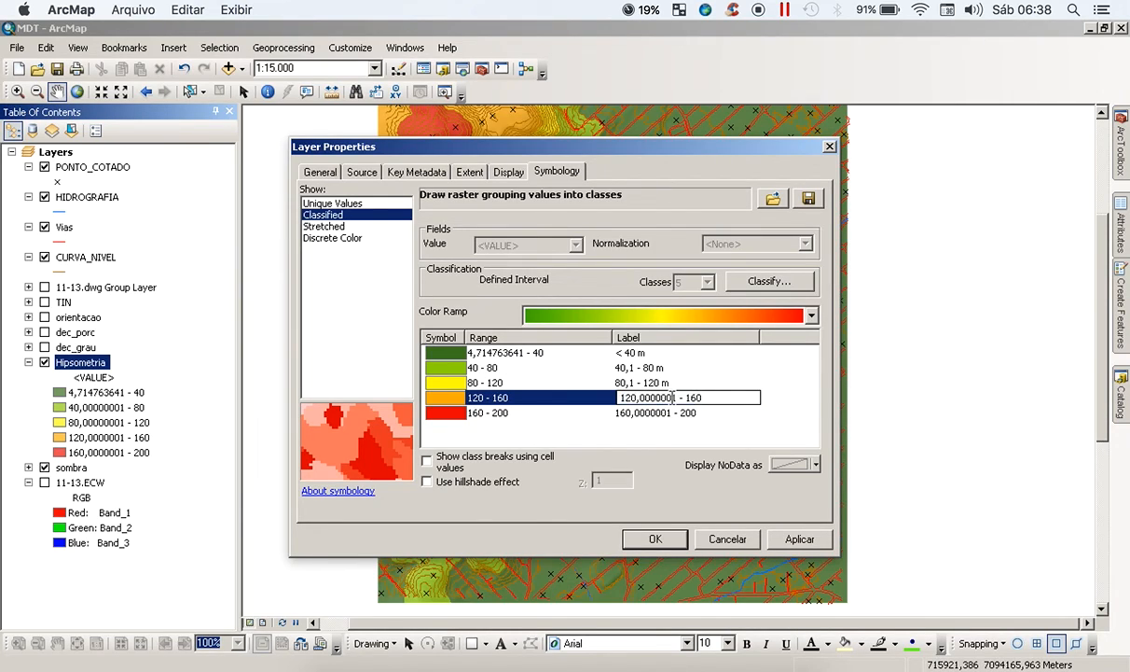
{"action": "key", "text": "BackSpace"}
{"action": "key", "text": "BackSpace"}
{"action": "key", "text": "BackSpace"}
{"action": "key", "text": "BackSpace"}
{"action": "key", "text": "BackSpace"}
{"action": "key", "text": "BackSpace"}
{"action": "left_click", "coordinate": [657, 415]}
{"action": "left_click", "coordinate": [673, 399]}
{"action": "left_click", "coordinate": [682, 398]}
{"action": "type", "text": "m"}
Step: Label the highest class "160,1 - 200 m", then accept the layer properties and save the map document
{"action": "left_click", "coordinate": [663, 414]}
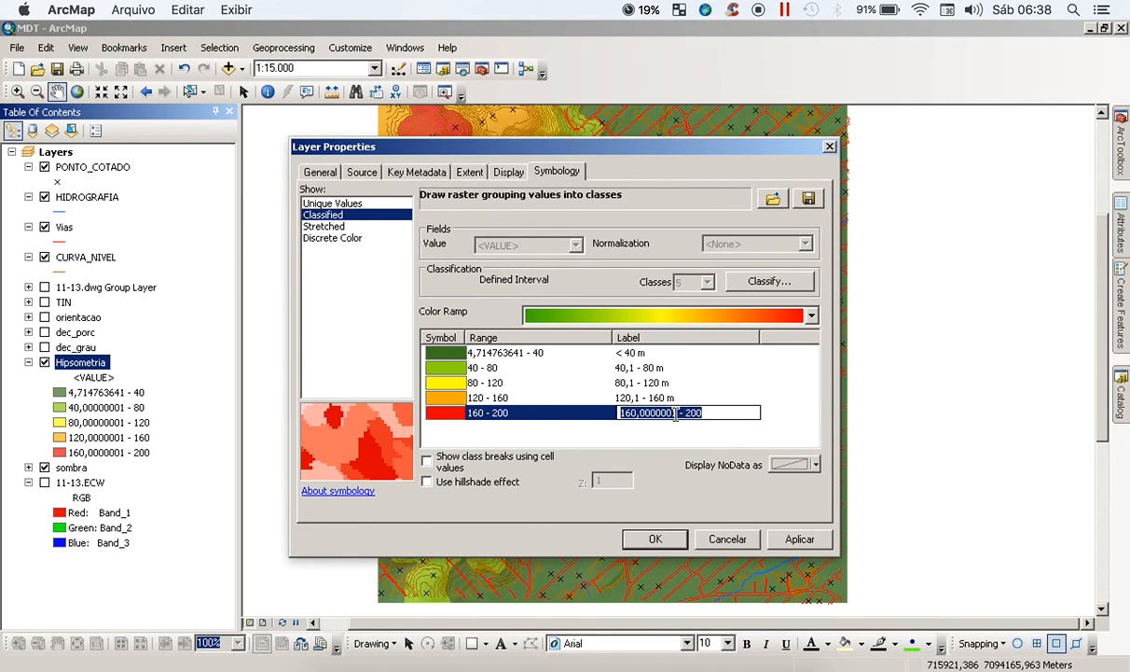
{"action": "left_click", "coordinate": [675, 414]}
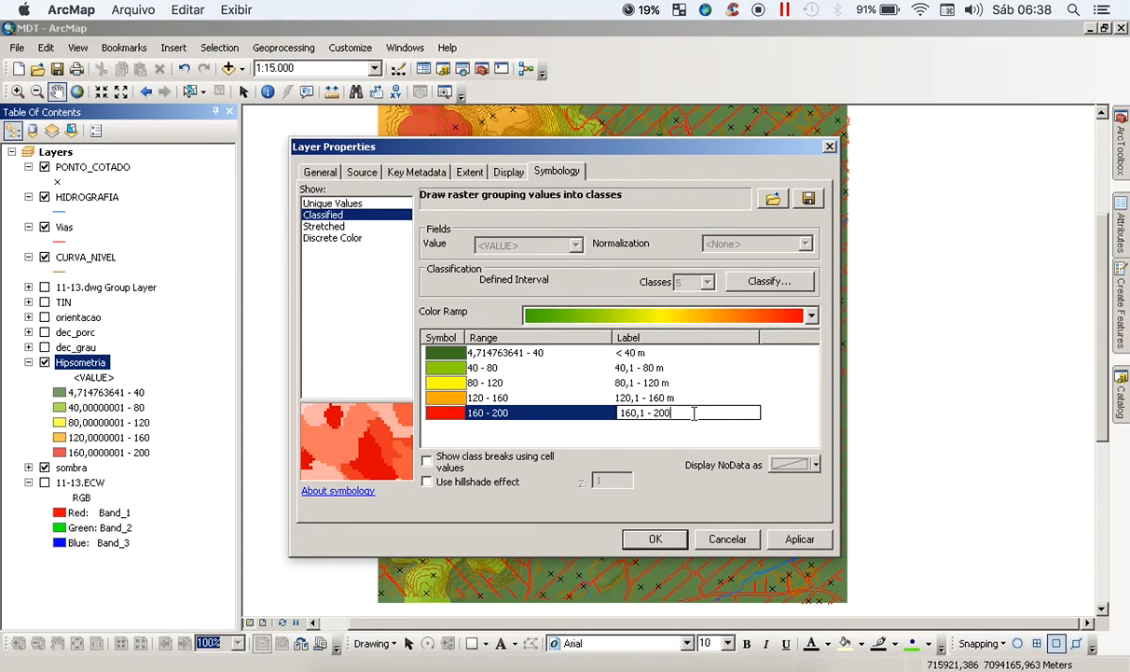
{"action": "left_click", "coordinate": [657, 537]}
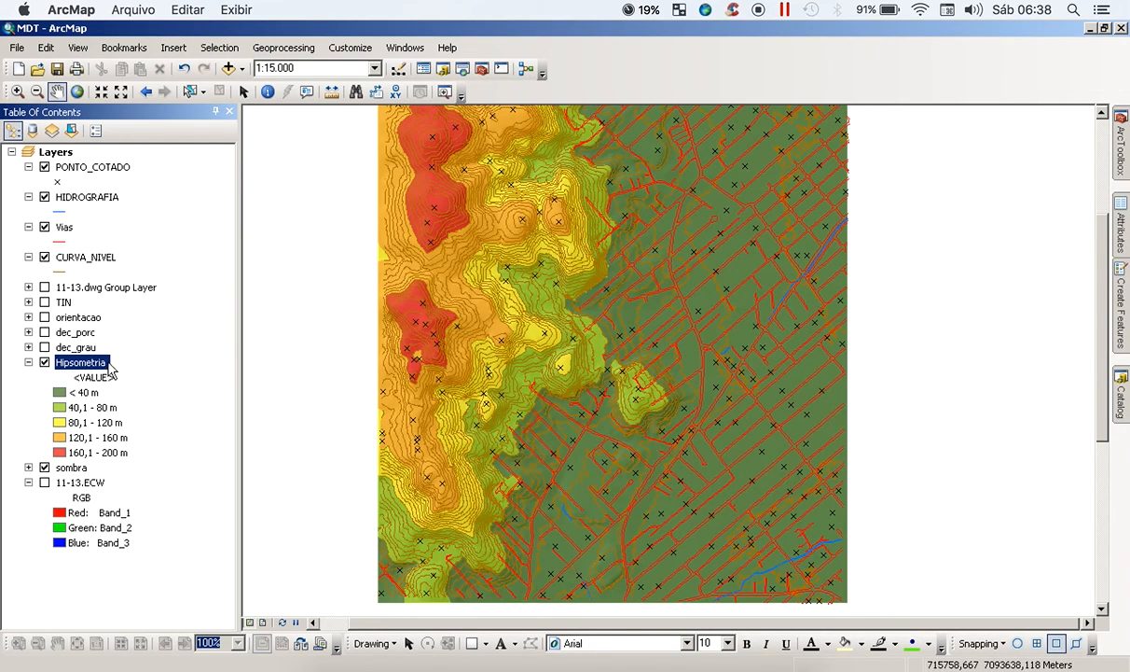
{"action": "left_click", "coordinate": [53, 69]}
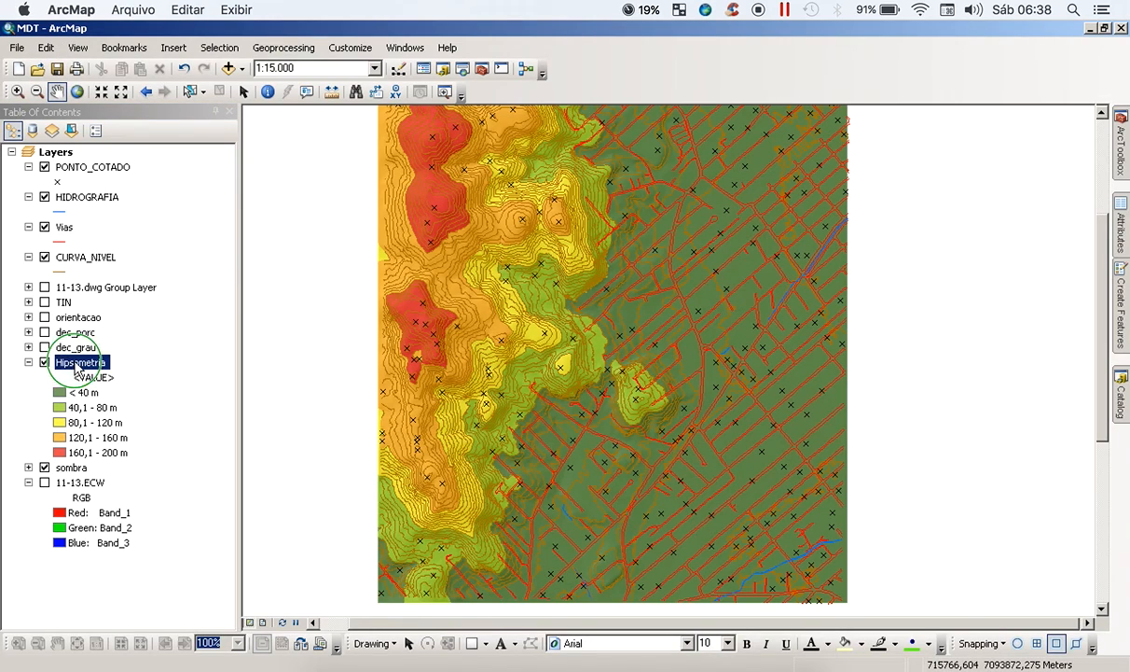
Step: Examine the Hipsometria layer's classification statistics and break values, and close its properties
{"action": "right_click", "coordinate": [68, 364]}
{"action": "left_click", "coordinate": [160, 616]}
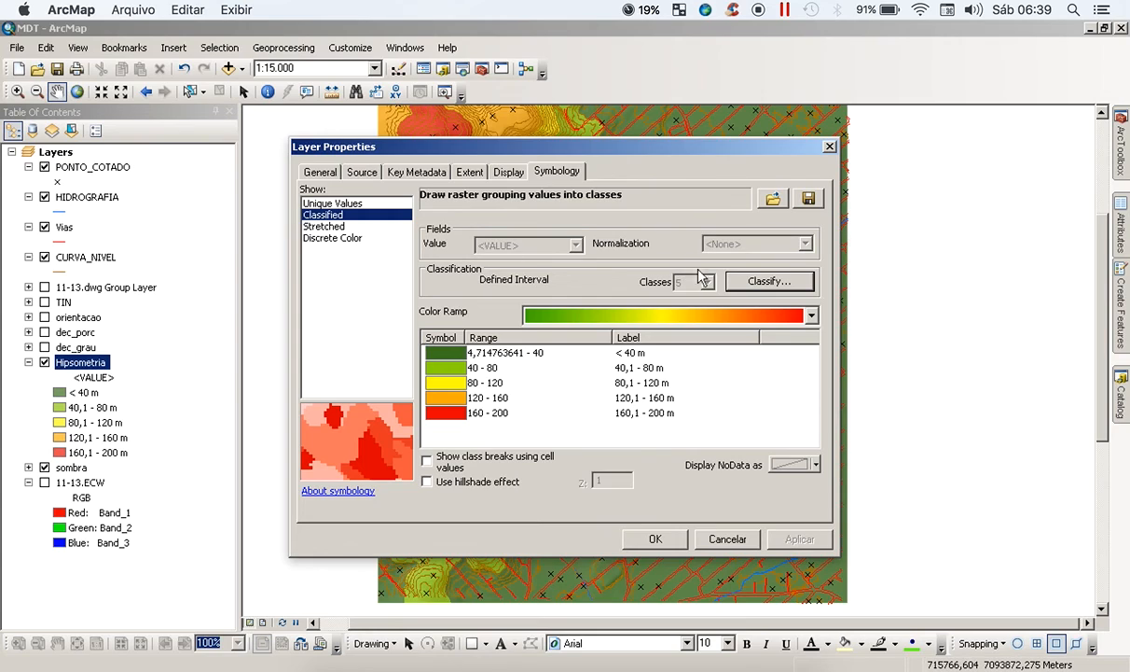
{"action": "left_click", "coordinate": [767, 281]}
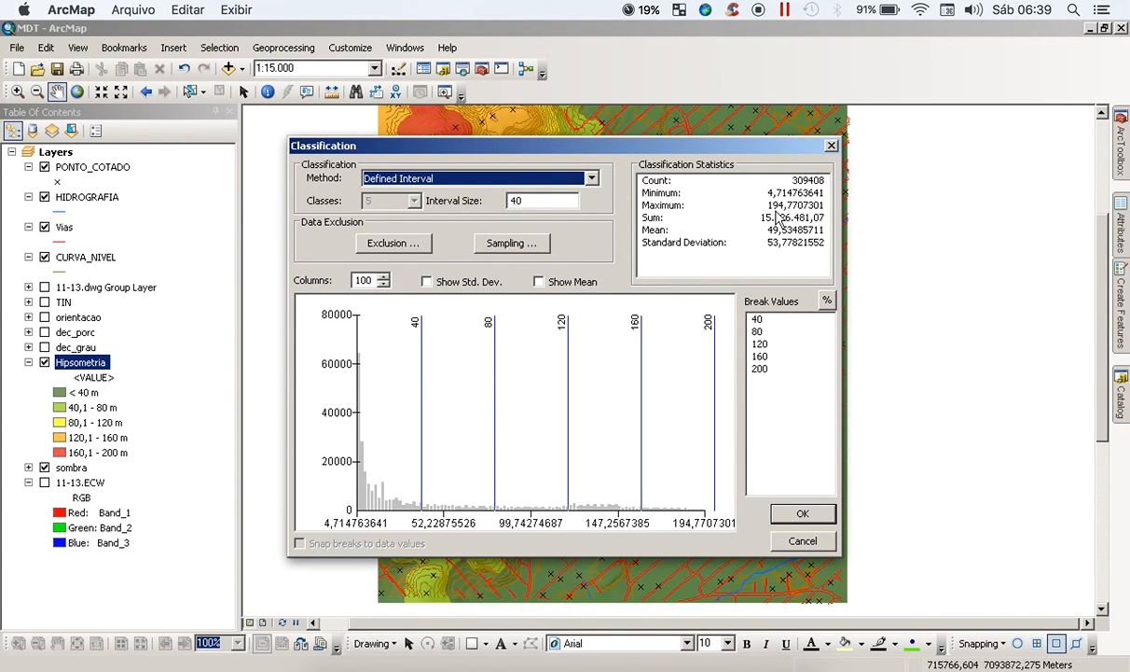
{"action": "key", "text": "Return"}
{"action": "key", "text": "Return"}
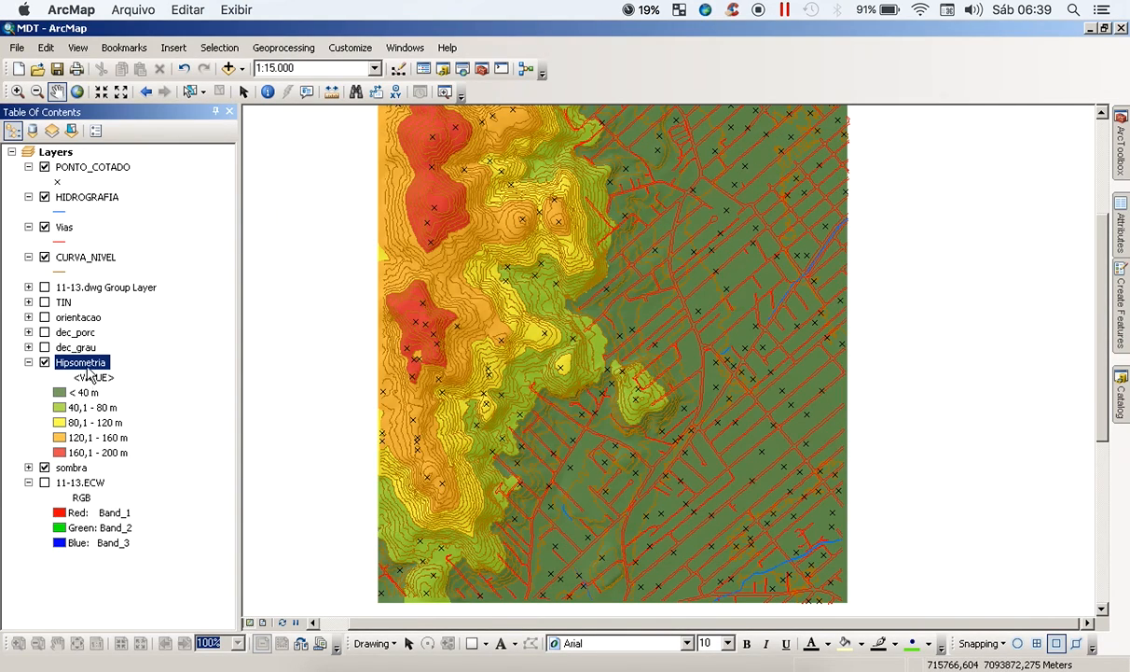
Step: Check the Hipsometria layer's highest class label "160,1 - 200 m", accept the layer properties and save the map document
{"action": "right_click", "coordinate": [89, 364]}
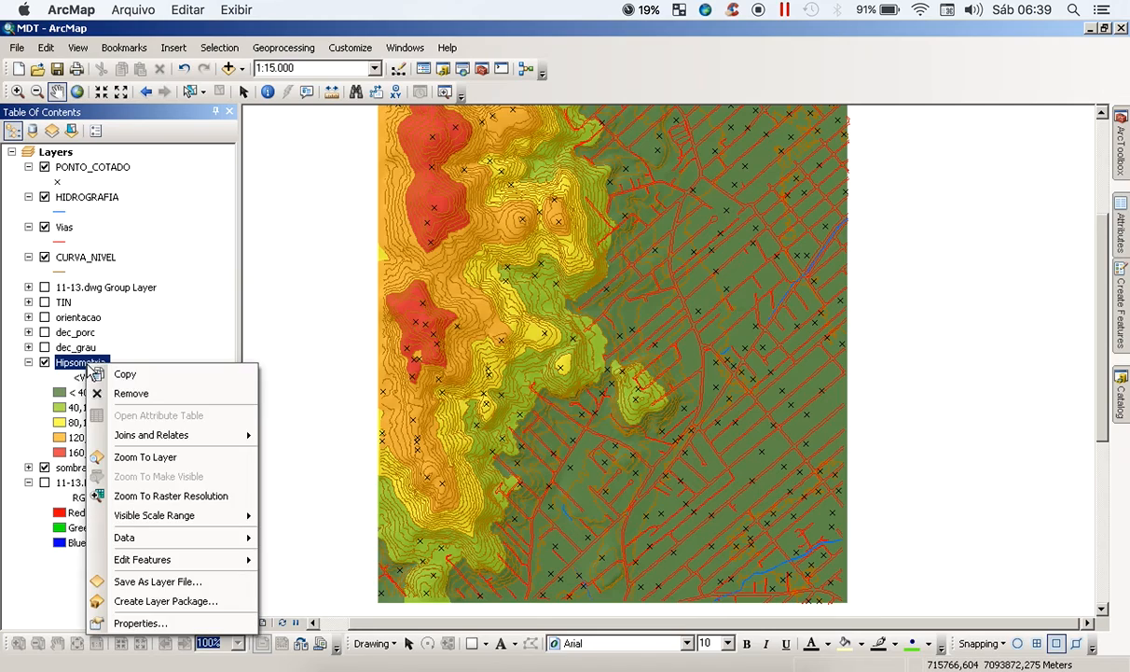
{"action": "left_click", "coordinate": [131, 622]}
{"action": "left_click", "coordinate": [634, 413]}
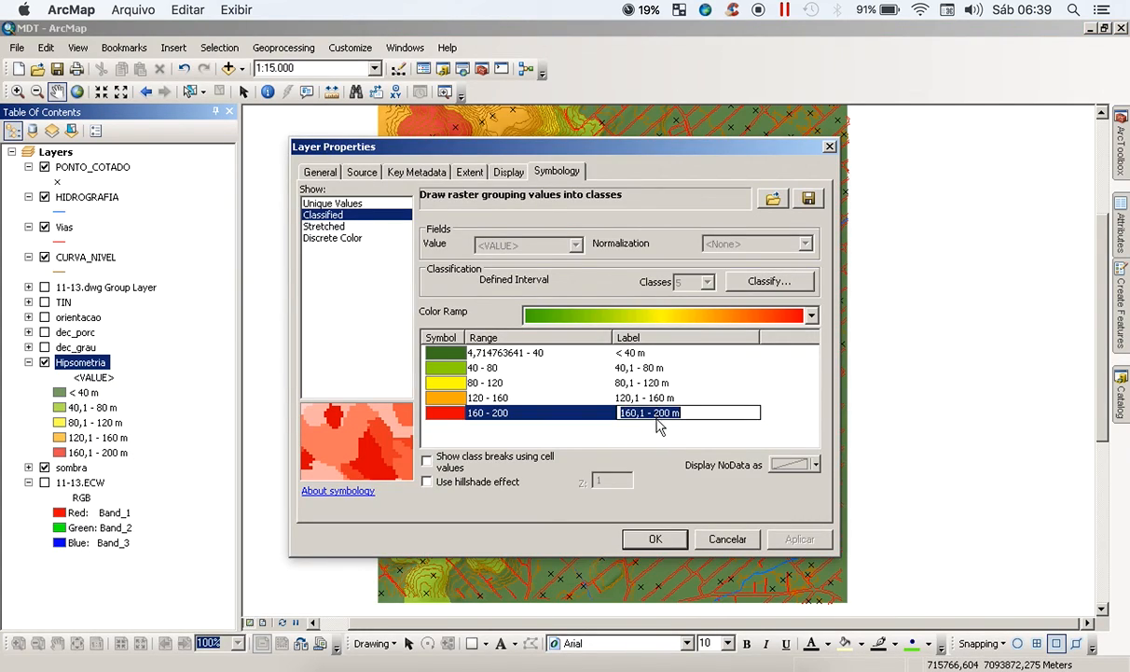
{"action": "key", "text": "Return"}
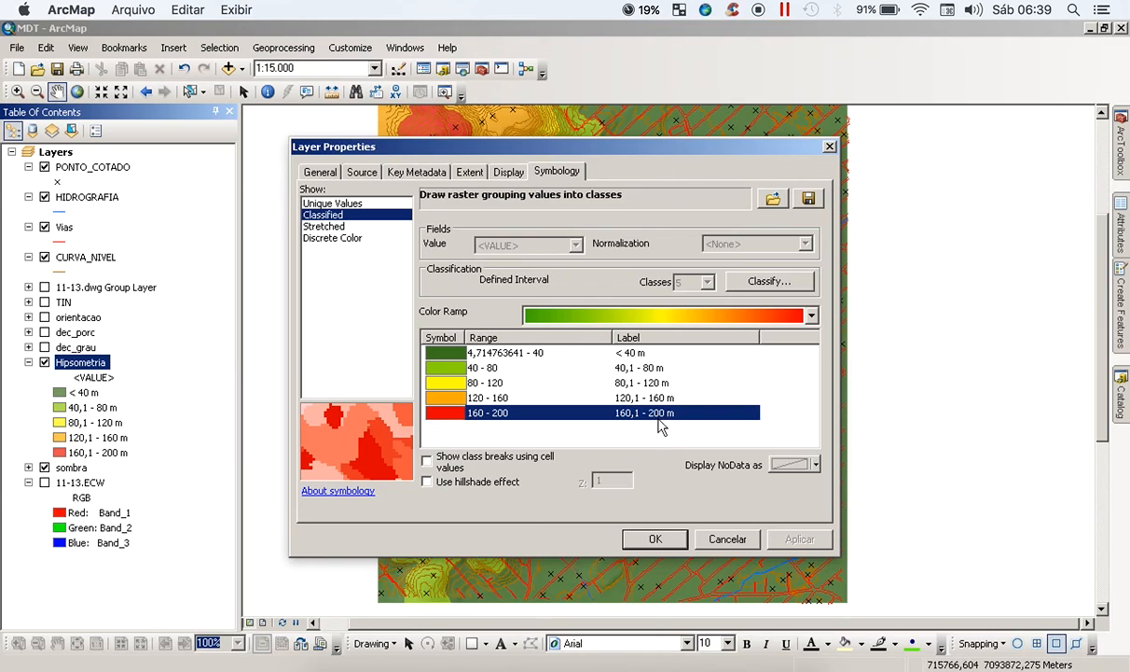
{"action": "key", "text": "Return"}
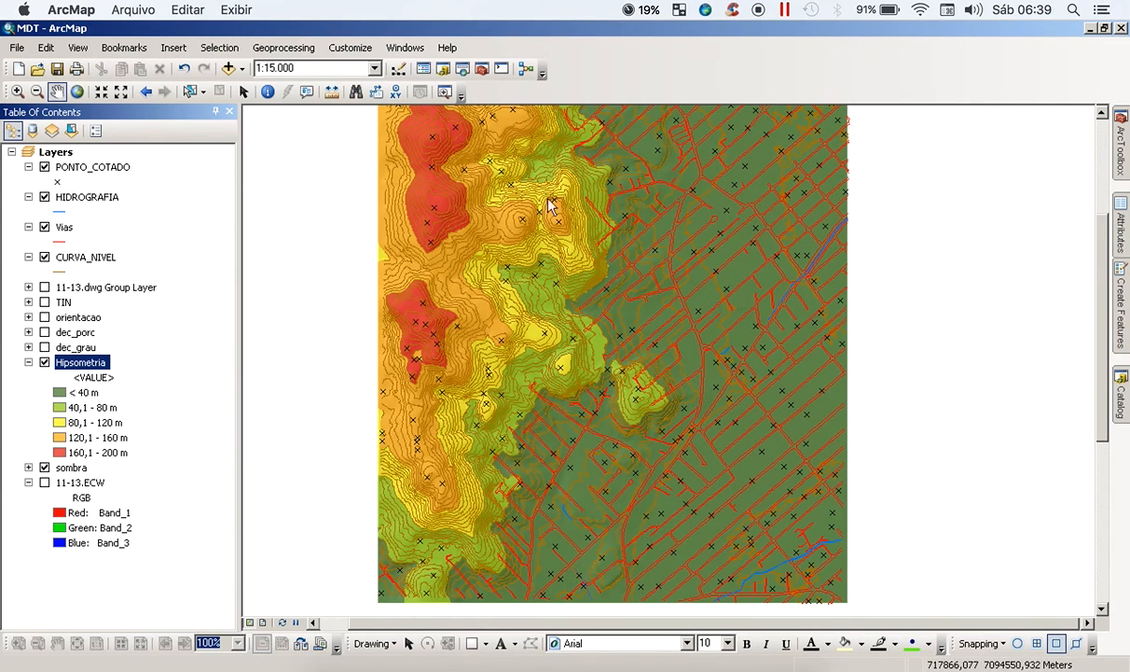
{"action": "left_click", "coordinate": [57, 68]}
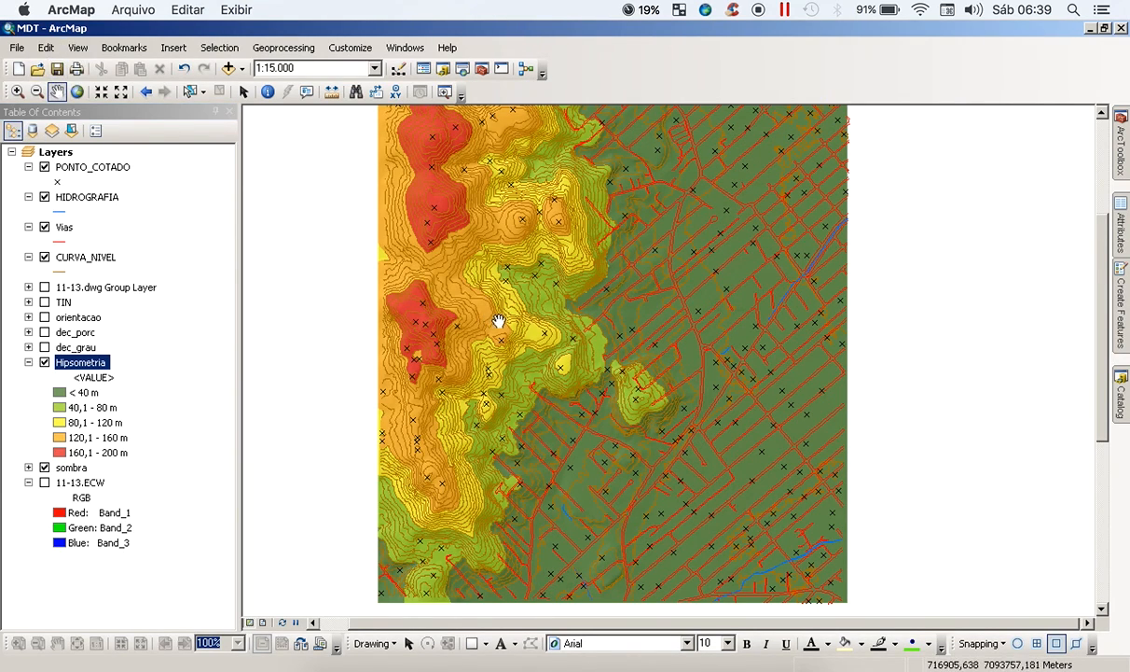
{"action": "scroll", "coordinate": [459, 368], "scroll_direction": "down", "scroll_amount": 3}
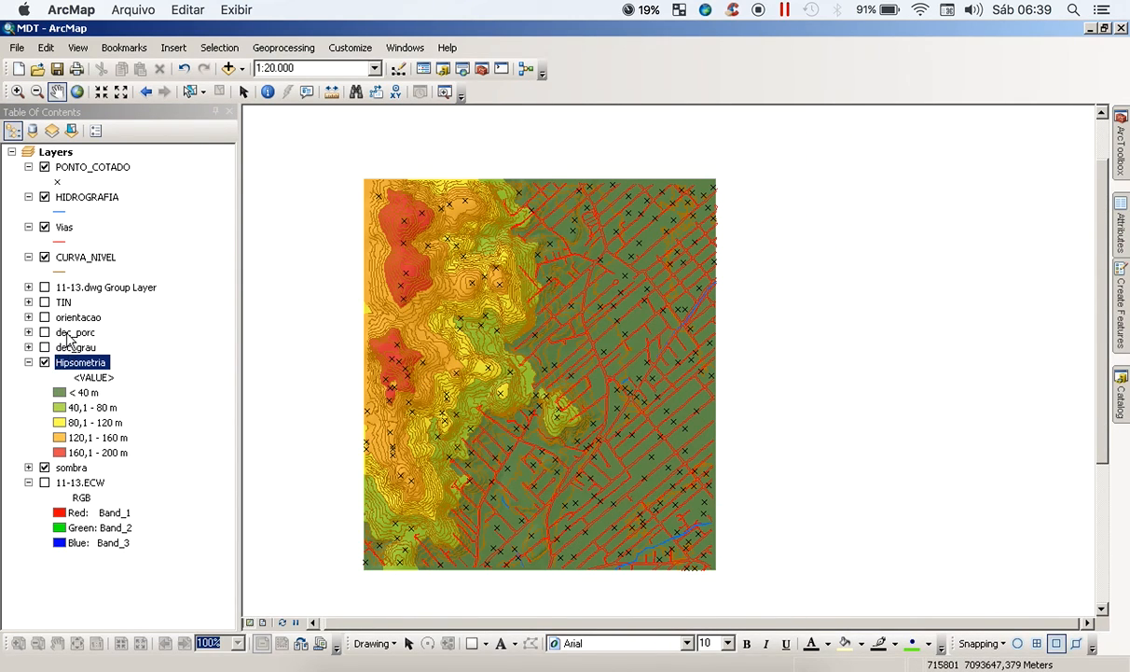
{"action": "left_click", "coordinate": [68, 334]}
{"action": "left_click", "coordinate": [73, 347]}
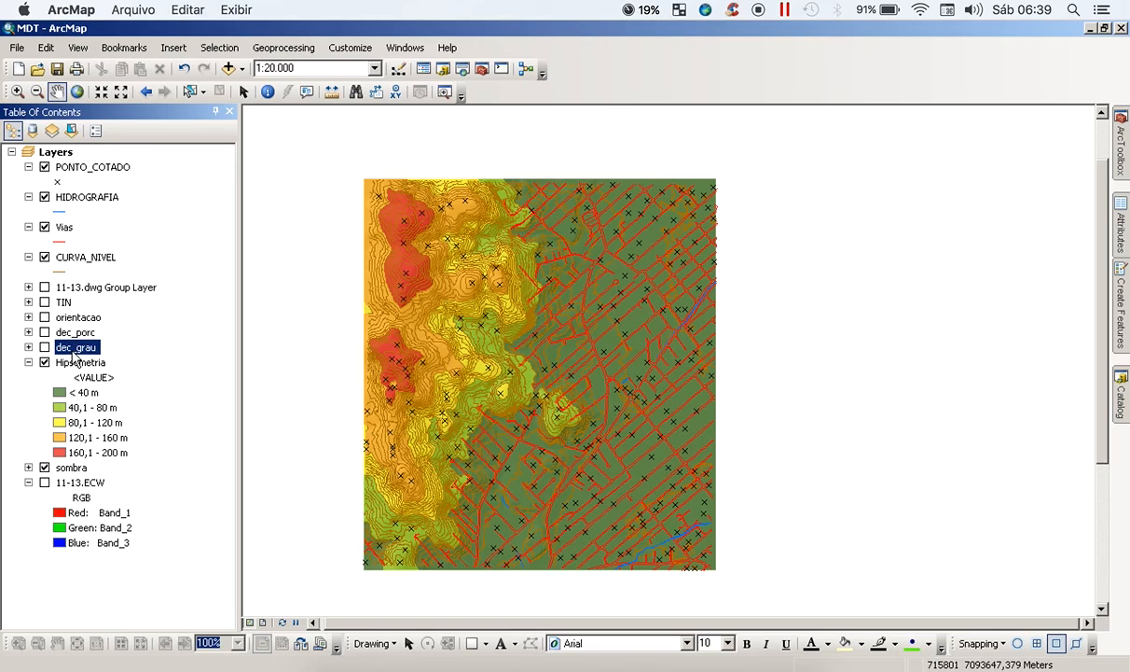
{"action": "left_click", "coordinate": [86, 332]}
{"action": "left_click", "coordinate": [78, 347]}
{"action": "left_click", "coordinate": [73, 333]}
{"action": "left_click", "coordinate": [70, 346]}
{"action": "left_click", "coordinate": [70, 335]}
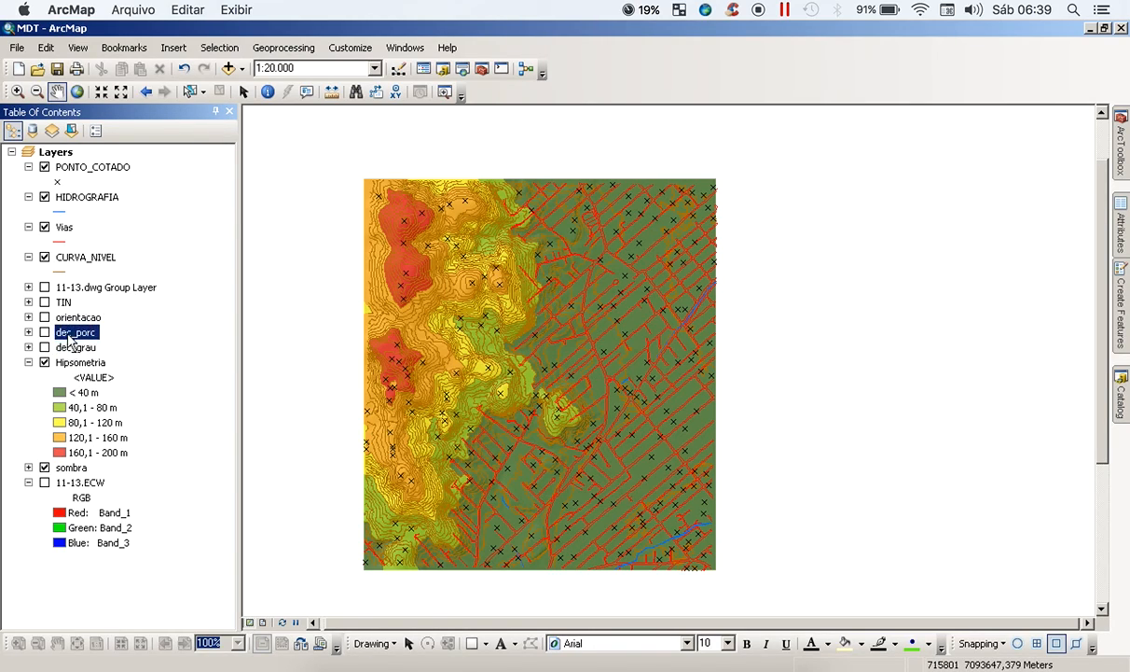
Step: Collapse the Hipsometria layer's legend and save the map document
{"action": "left_click", "coordinate": [29, 362]}
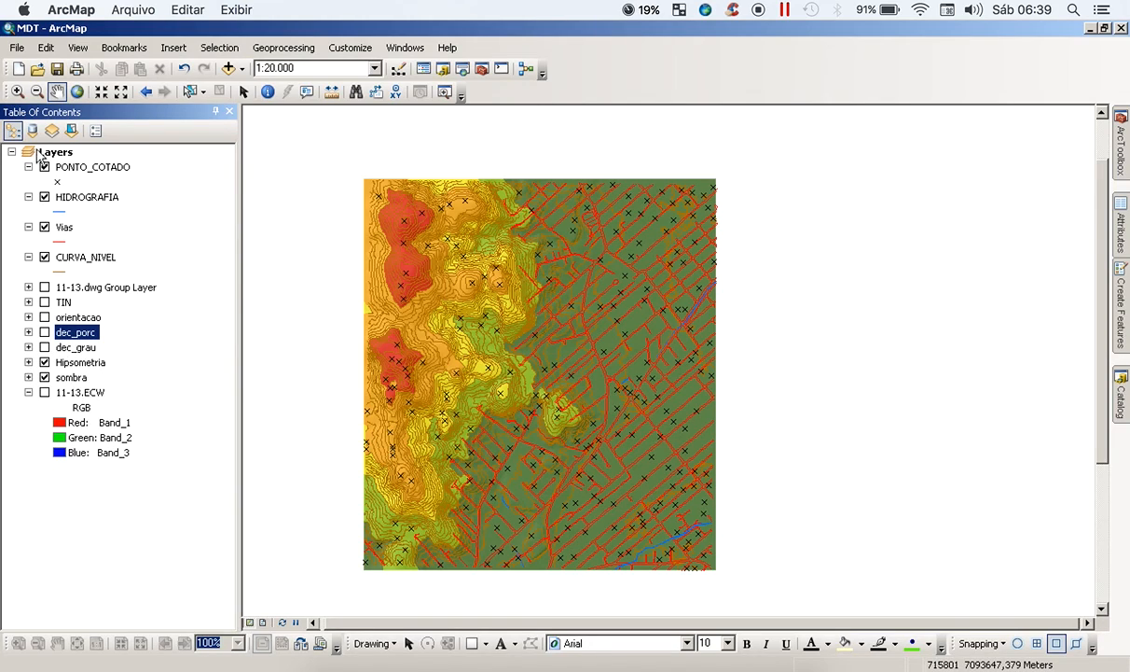
{"action": "left_click", "coordinate": [55, 71]}
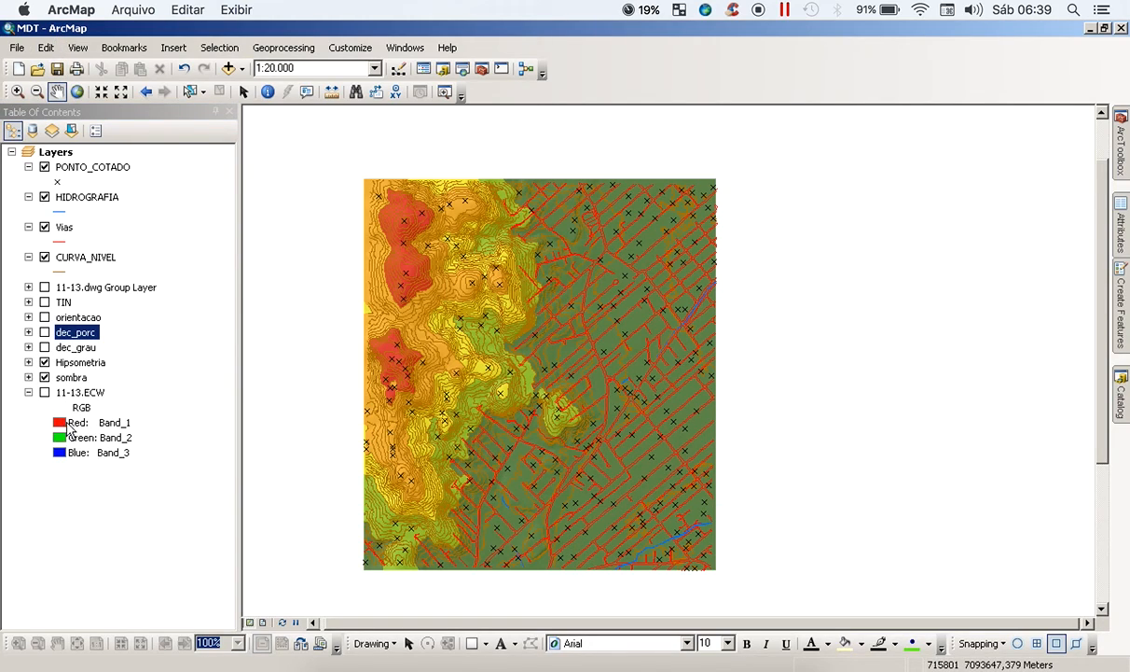
{"action": "left_click", "coordinate": [86, 346]}
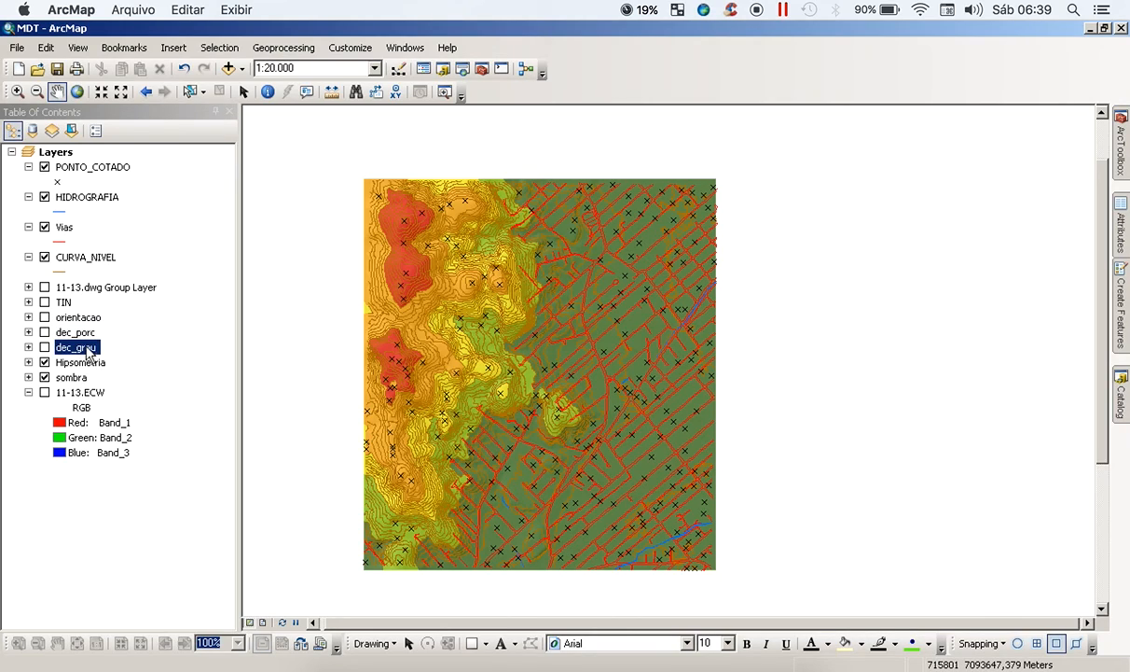
{"action": "left_click", "coordinate": [84, 333]}
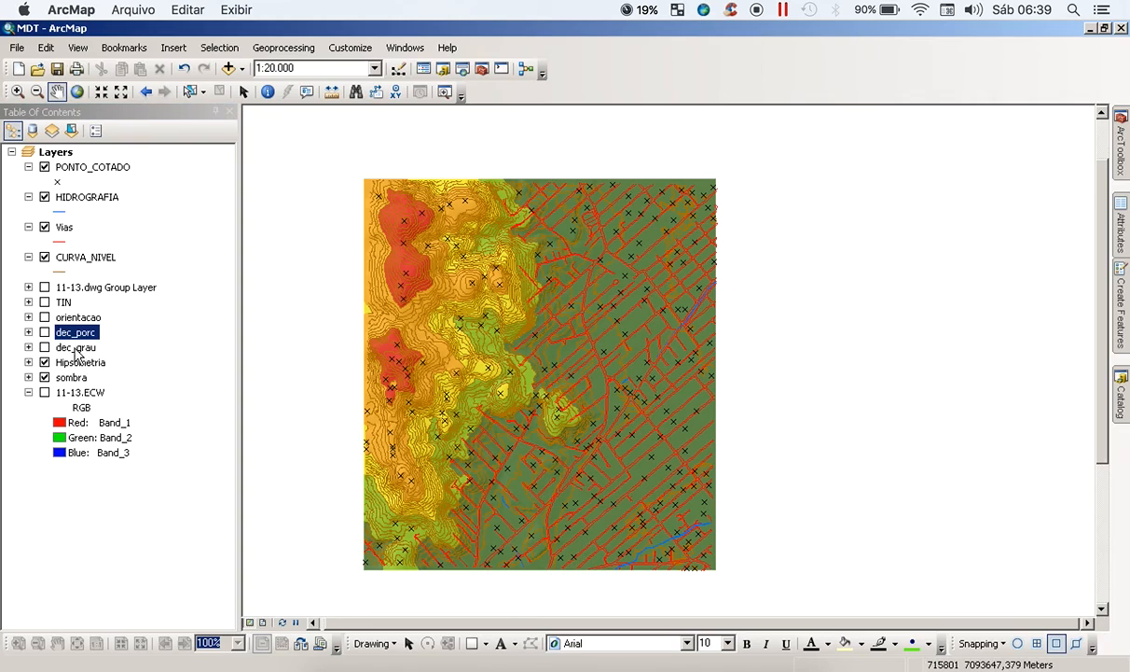
Step: Expand the orientacao layer's legend and turn off the display of the Hipsometria layer
{"action": "left_click", "coordinate": [75, 318], "text": "ctrl"}
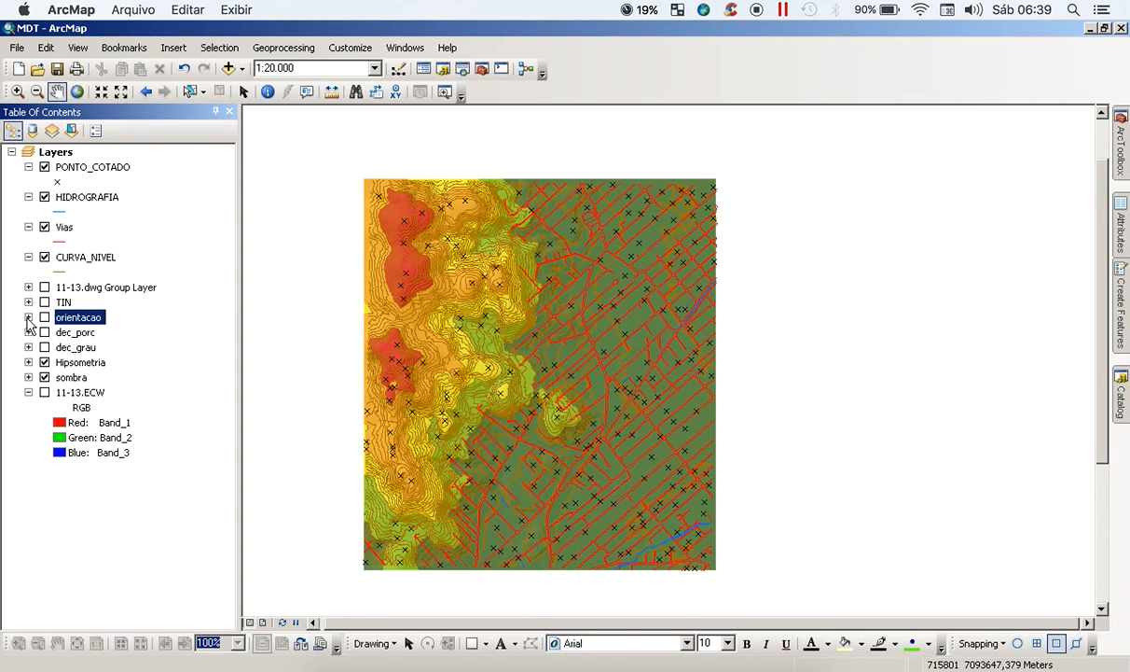
{"action": "left_click", "coordinate": [28, 318]}
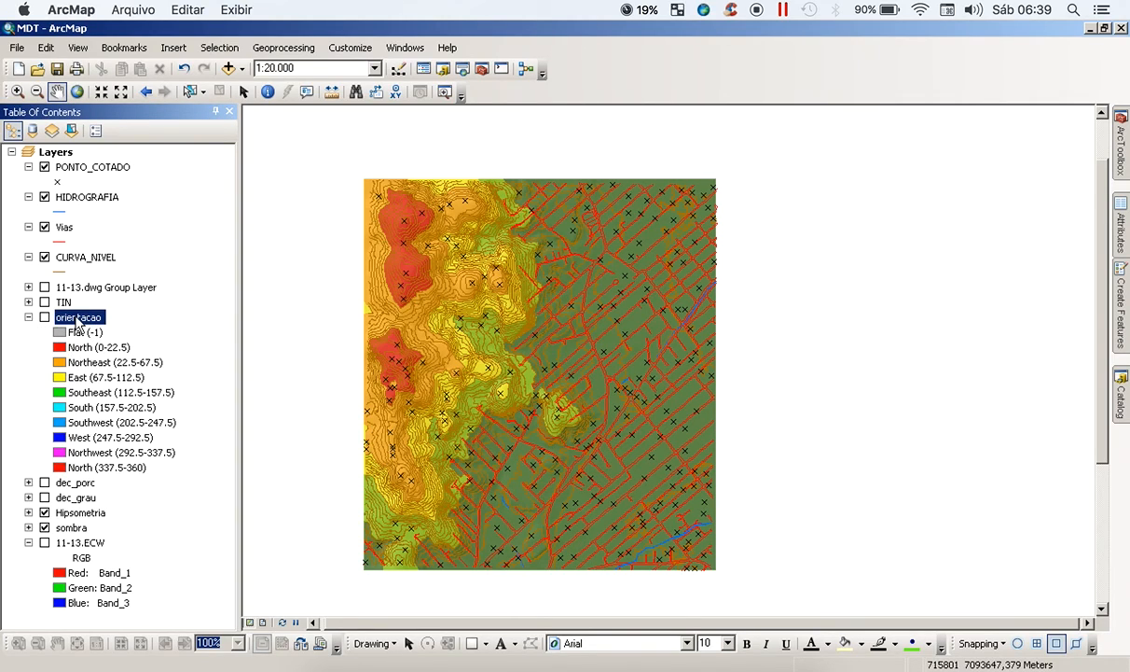
{"action": "right_click", "coordinate": [78, 319]}
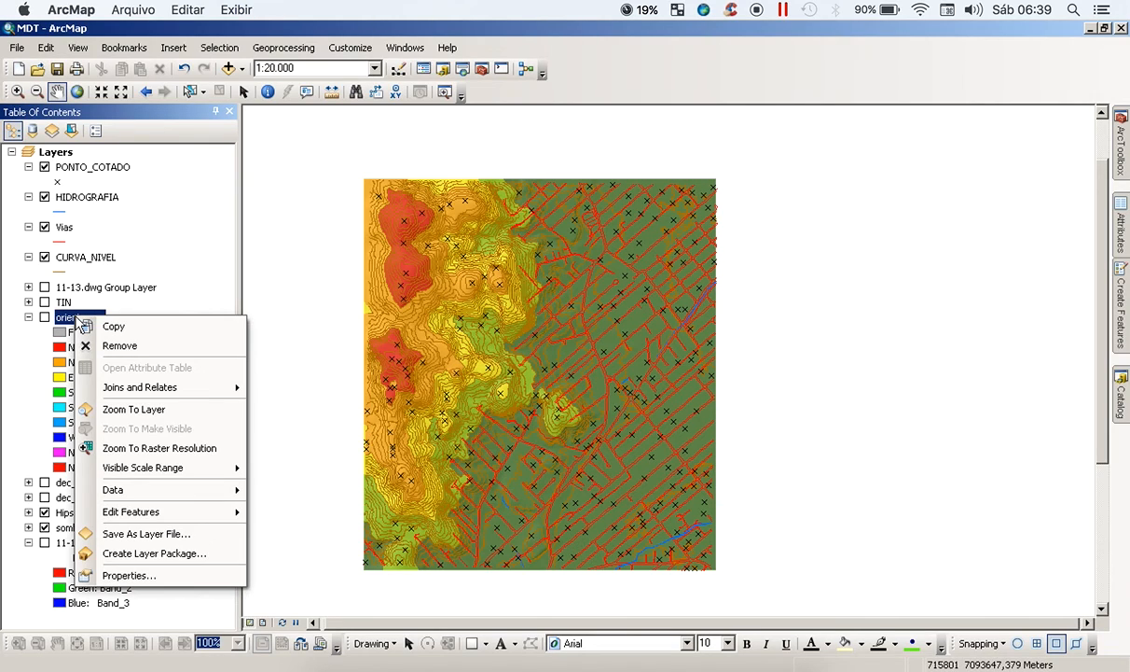
{"action": "left_click", "coordinate": [591, 62]}
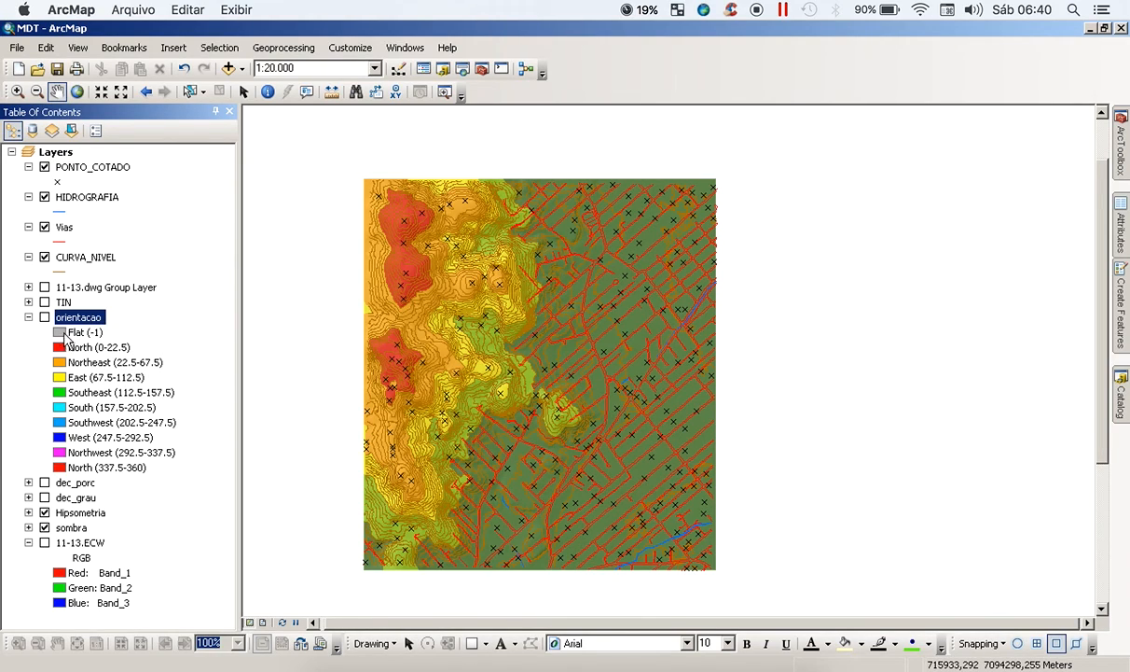
{"action": "left_click", "coordinate": [44, 513]}
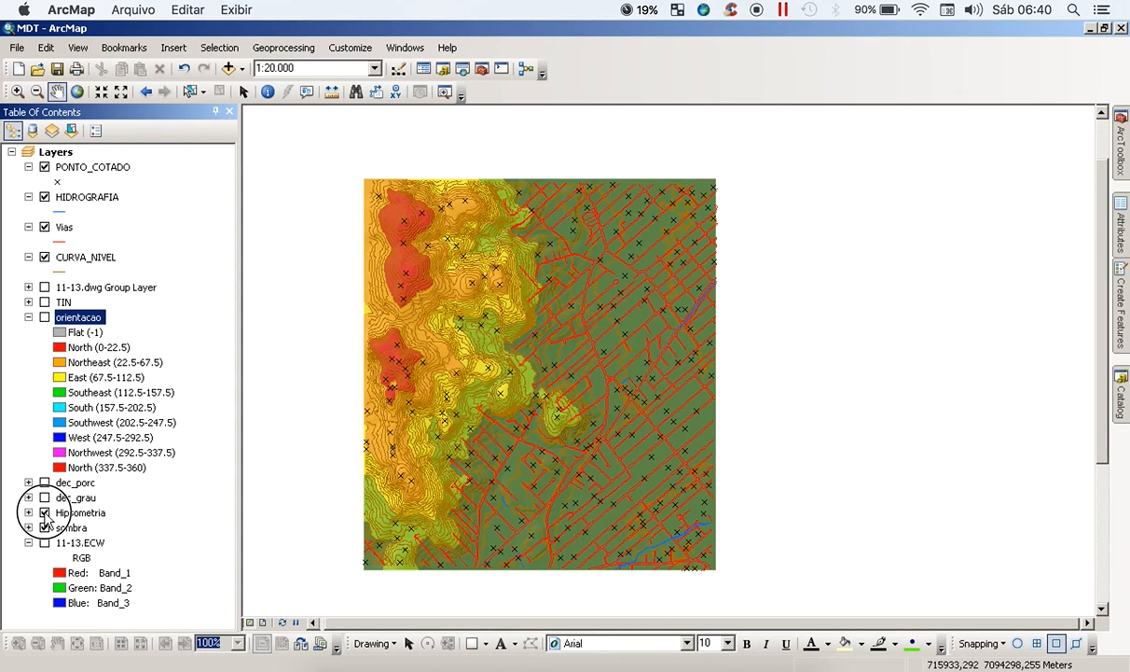
Step: Set the orientacao layer's display transparency to 30% in its layer properties
{"action": "right_click", "coordinate": [68, 320]}
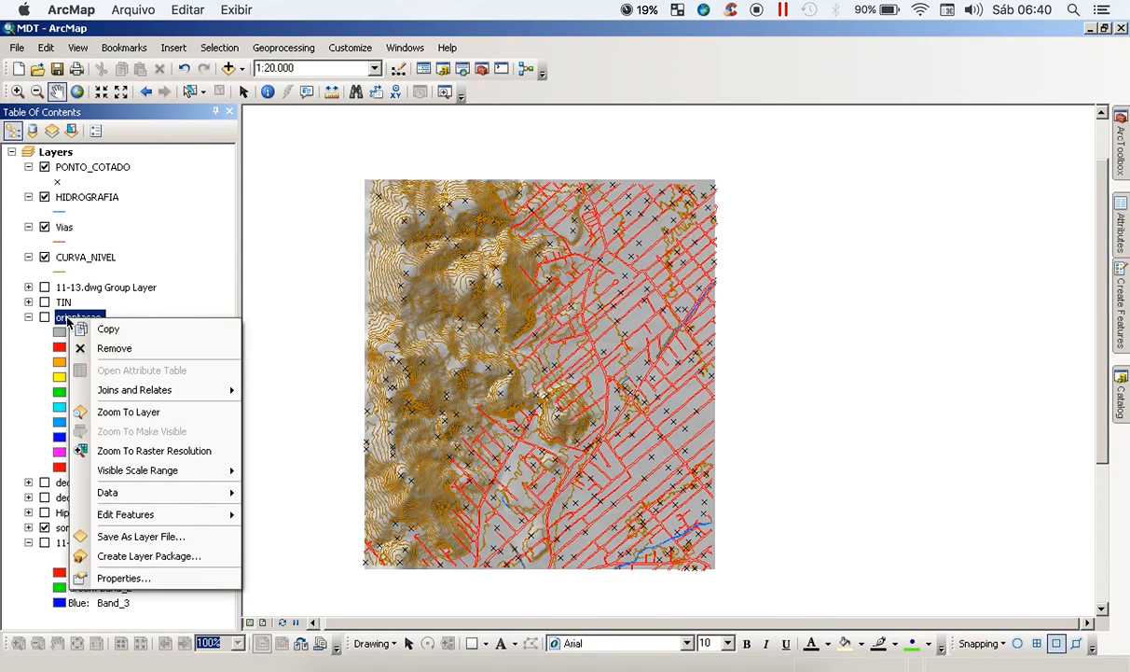
{"action": "left_click", "coordinate": [131, 579]}
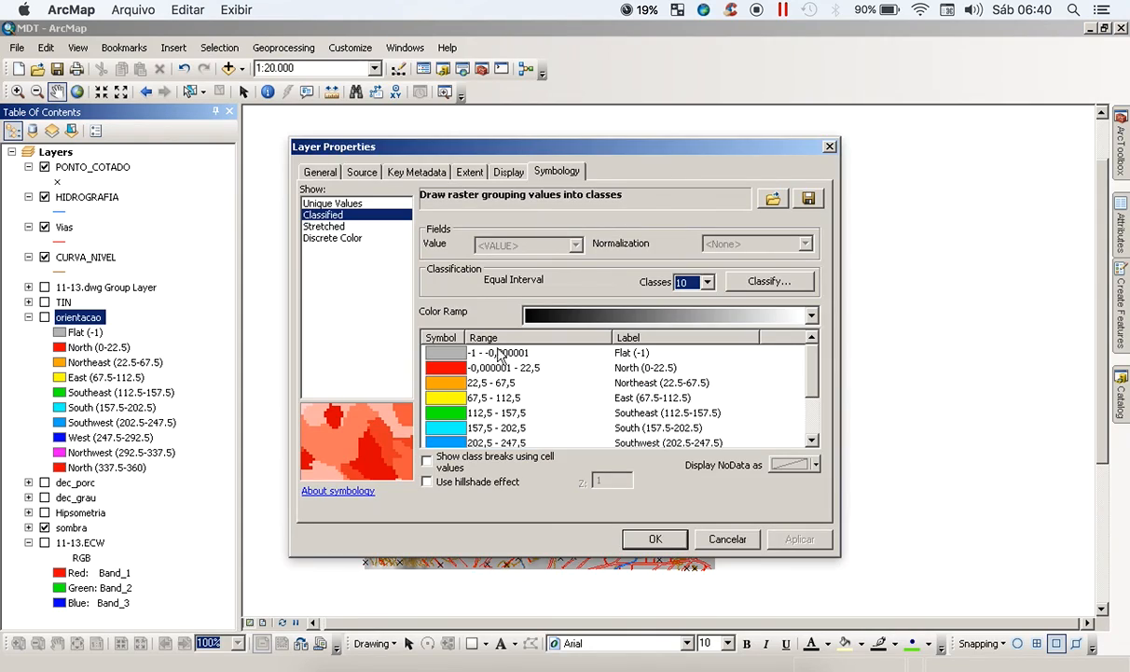
{"action": "left_click", "coordinate": [508, 172]}
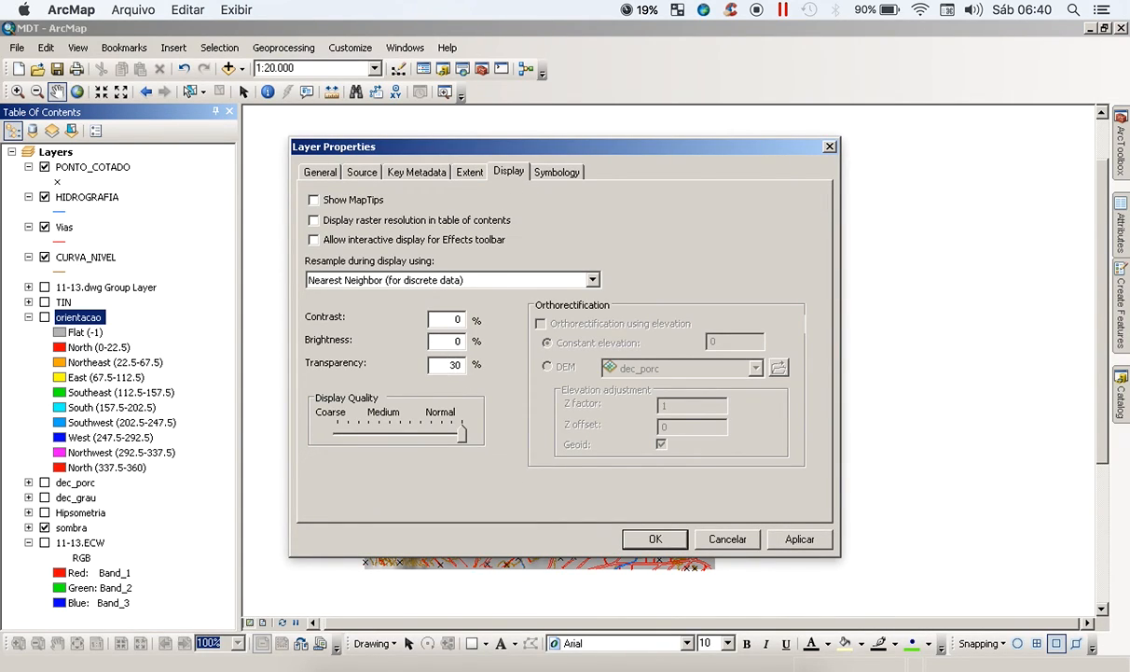
{"action": "left_click", "coordinate": [578, 173]}
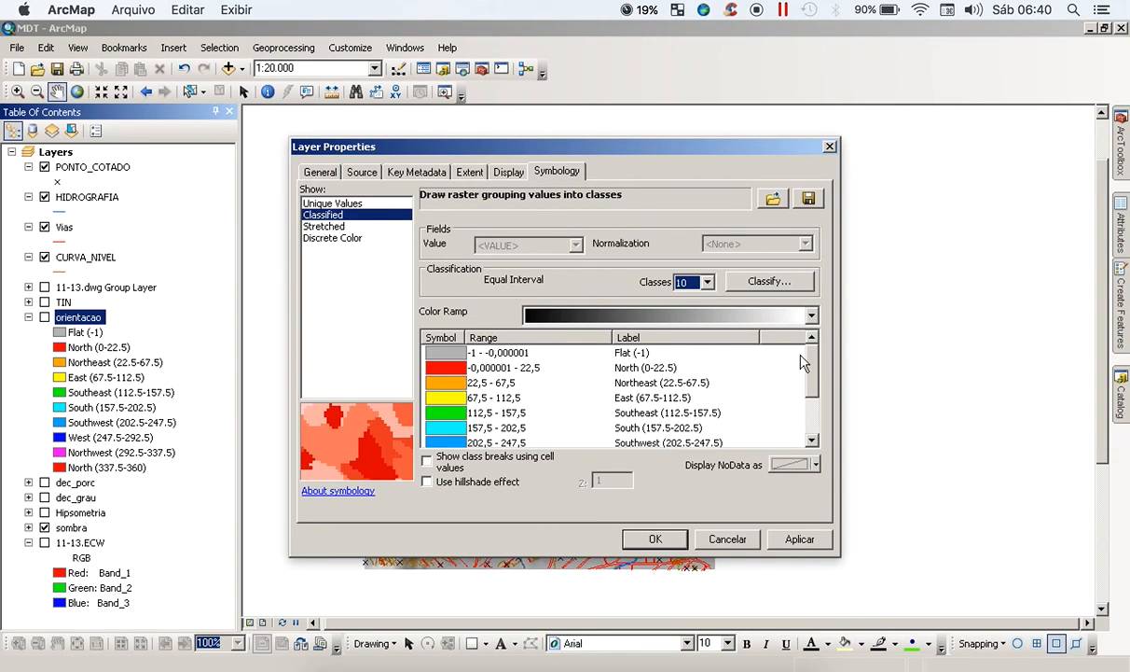
Step: Examine the orientacao layer's class ranges, classification statistics and break values
{"action": "left_click_drag", "start_coordinate": [813, 371], "coordinate": [814, 386]}
{"action": "left_click", "coordinate": [767, 280]}
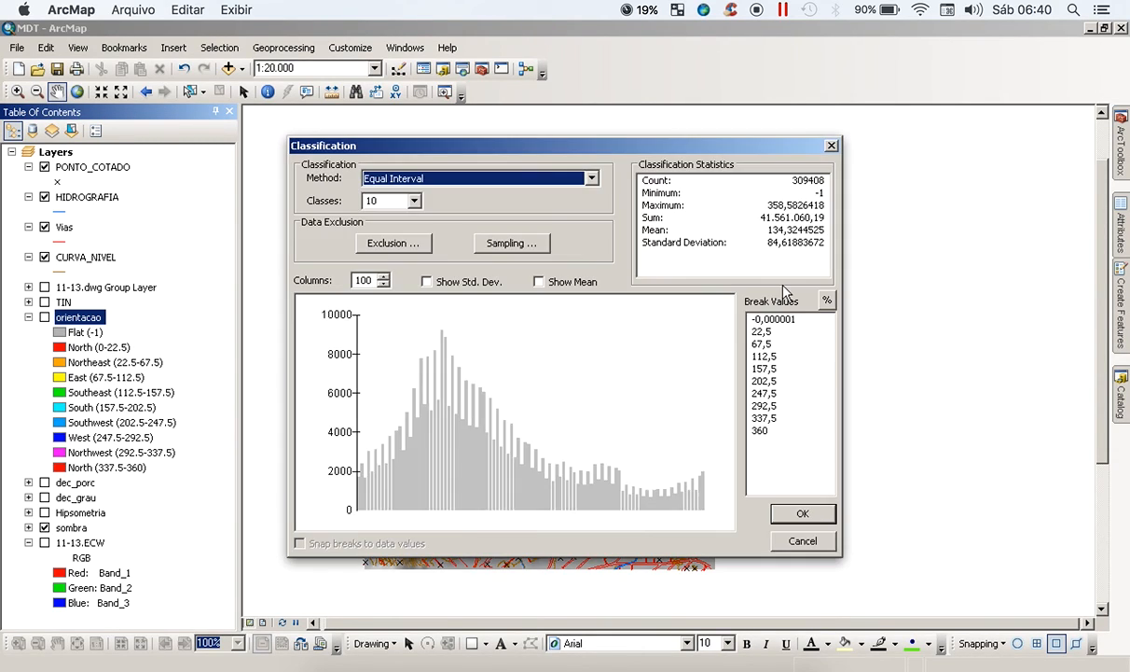
{"action": "left_click", "coordinate": [793, 512]}
{"action": "left_click_drag", "start_coordinate": [816, 391], "coordinate": [816, 391]}
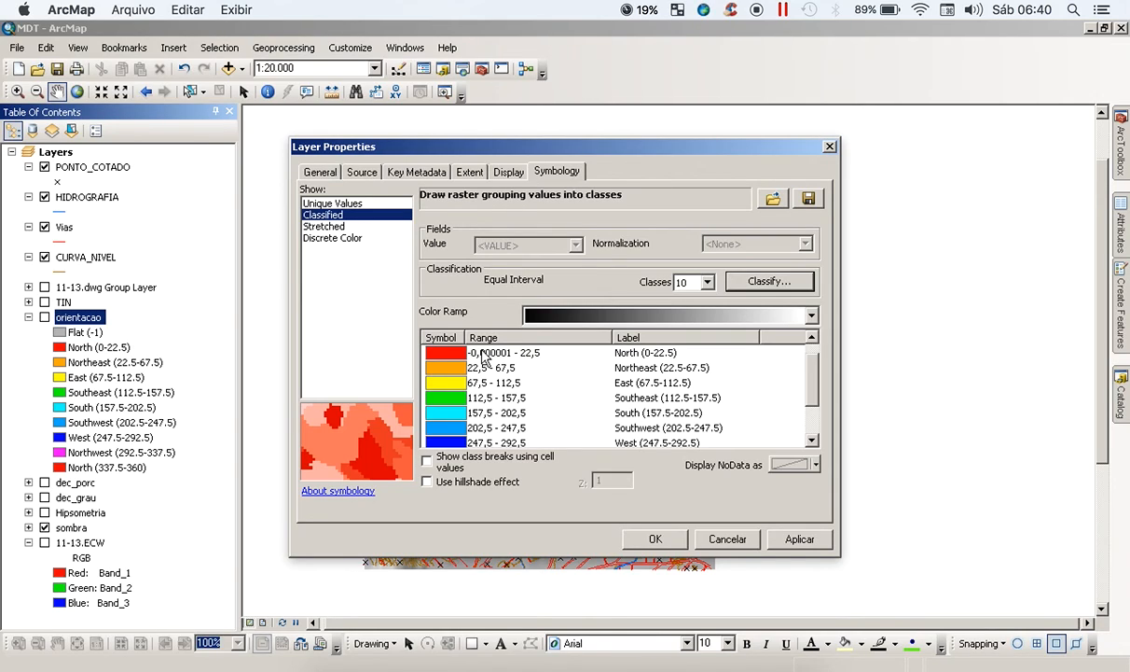
{"action": "left_click_drag", "start_coordinate": [814, 386], "coordinate": [810, 359]}
Step: Set the North (0-22.5) class colour to red and check the colour of the North (337.5-360) class
{"action": "left_click", "coordinate": [439, 368]}
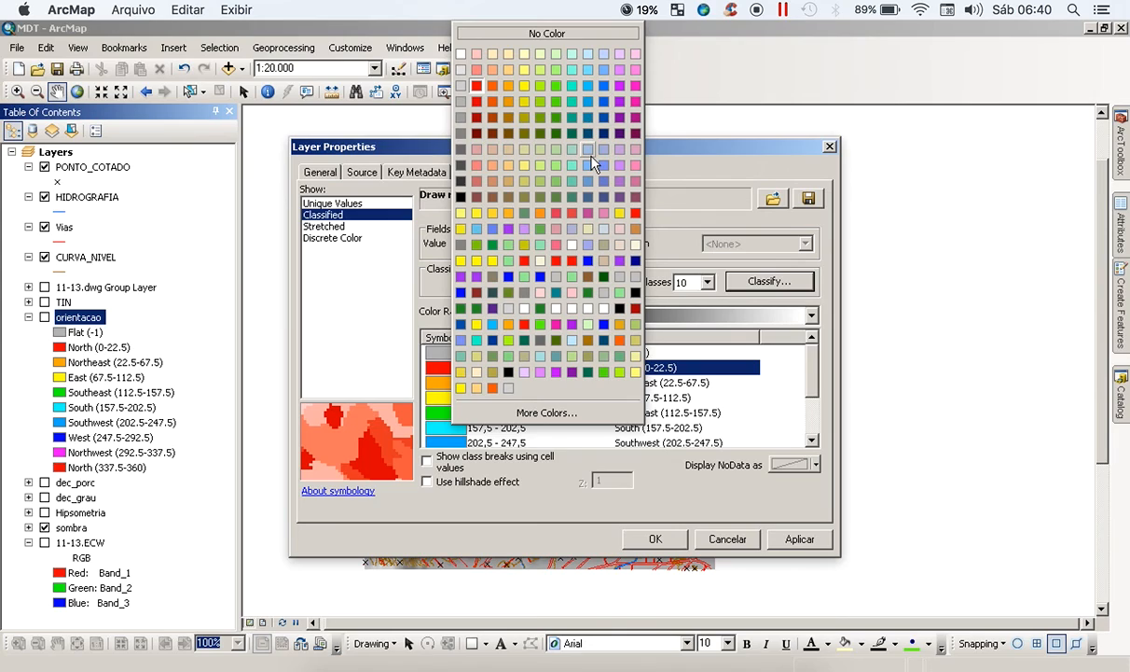
{"action": "left_click", "coordinate": [478, 84]}
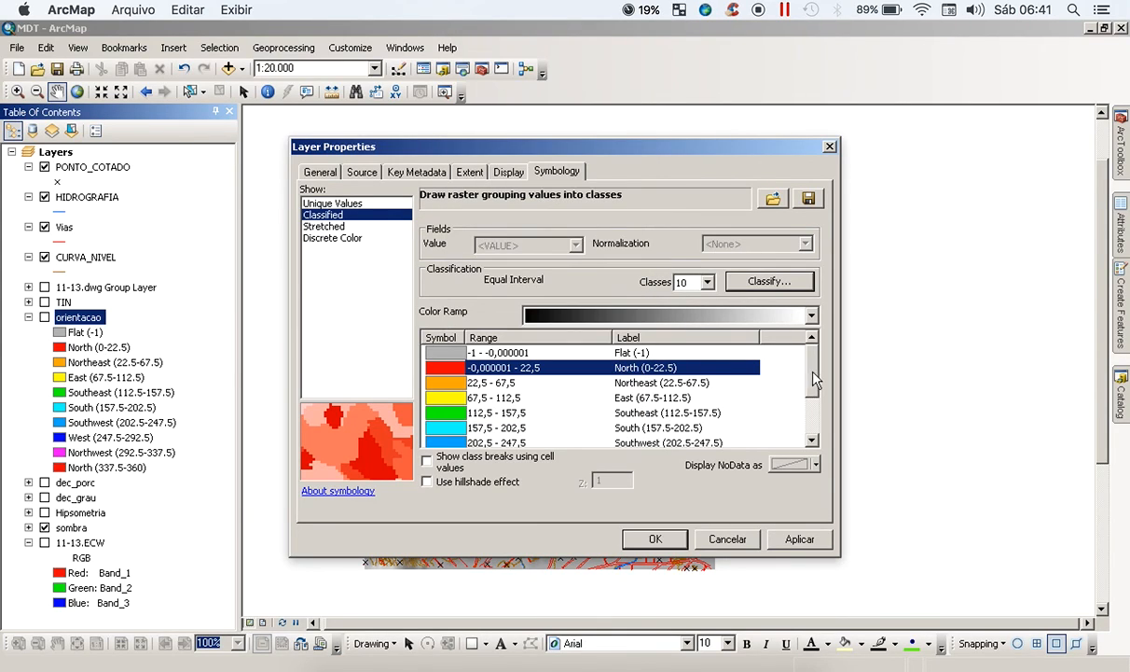
{"action": "left_click_drag", "start_coordinate": [814, 379], "coordinate": [813, 410]}
{"action": "left_click", "coordinate": [438, 427]}
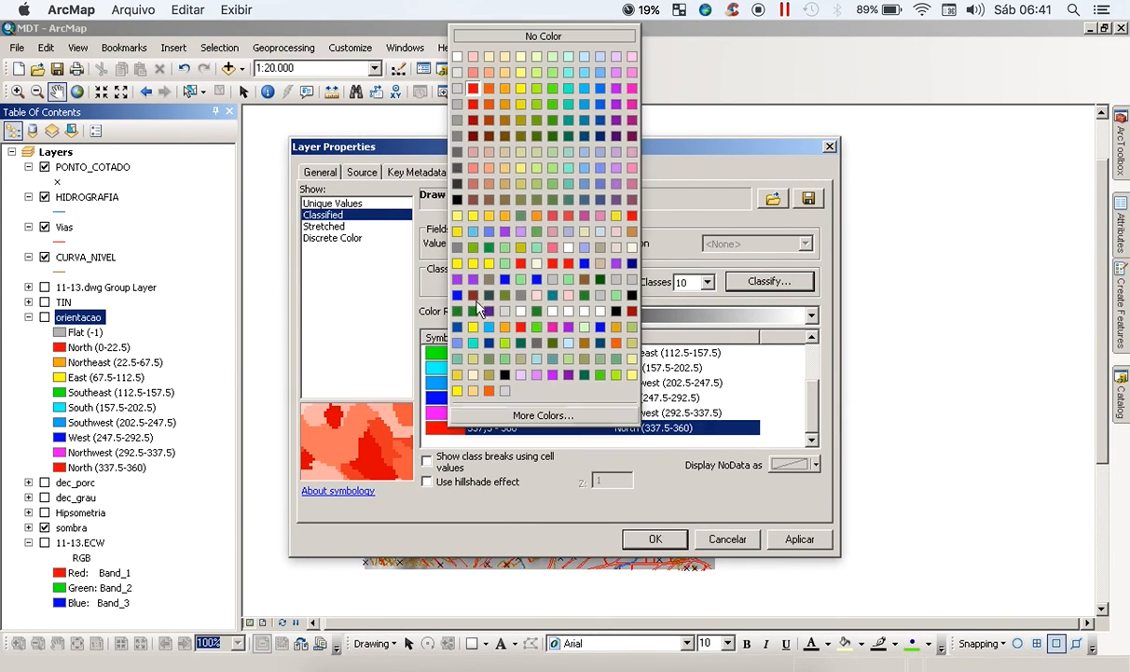
{"action": "left_click", "coordinate": [689, 454]}
{"action": "left_click_drag", "start_coordinate": [809, 408], "coordinate": [804, 370]}
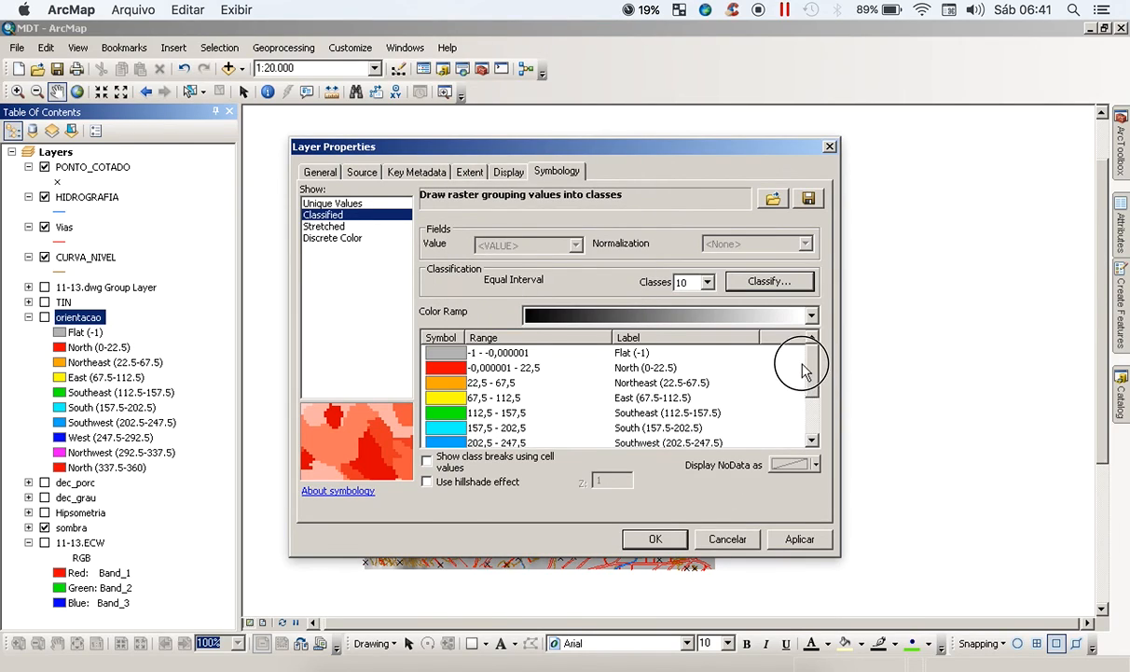
Step: Colour the Northeast (22.5-67.5) and Northwest (292.5-337.5) classes with the same orange
{"action": "left_click", "coordinate": [444, 390]}
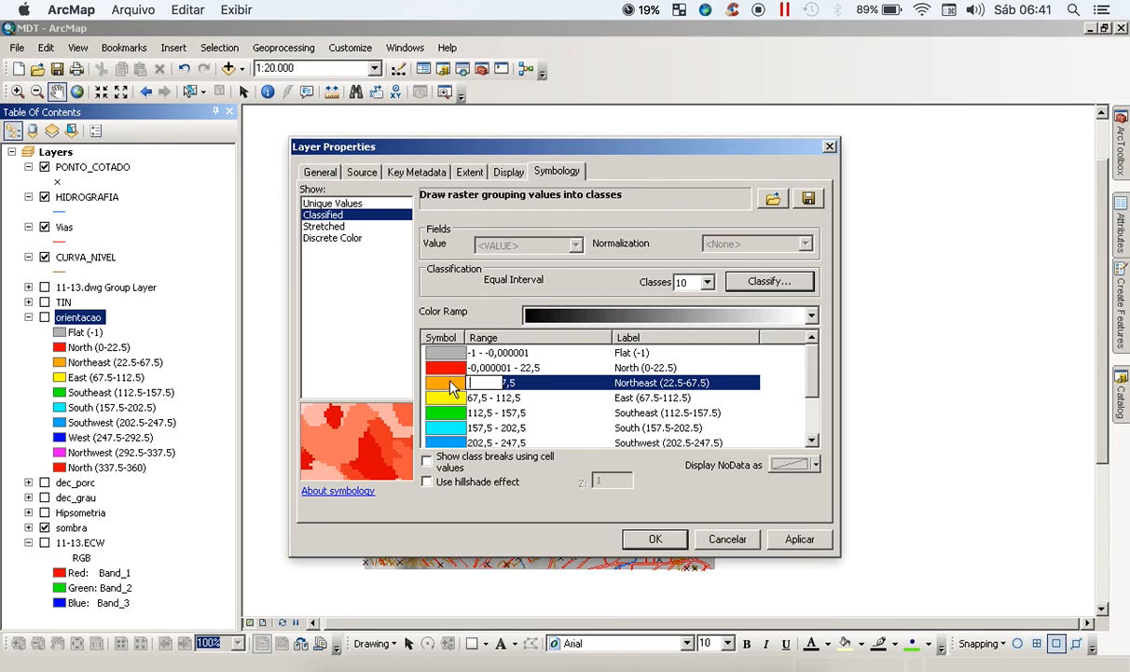
{"action": "left_click", "coordinate": [446, 382]}
{"action": "left_click", "coordinate": [506, 91]}
{"action": "left_click_drag", "start_coordinate": [810, 369], "coordinate": [809, 410]}
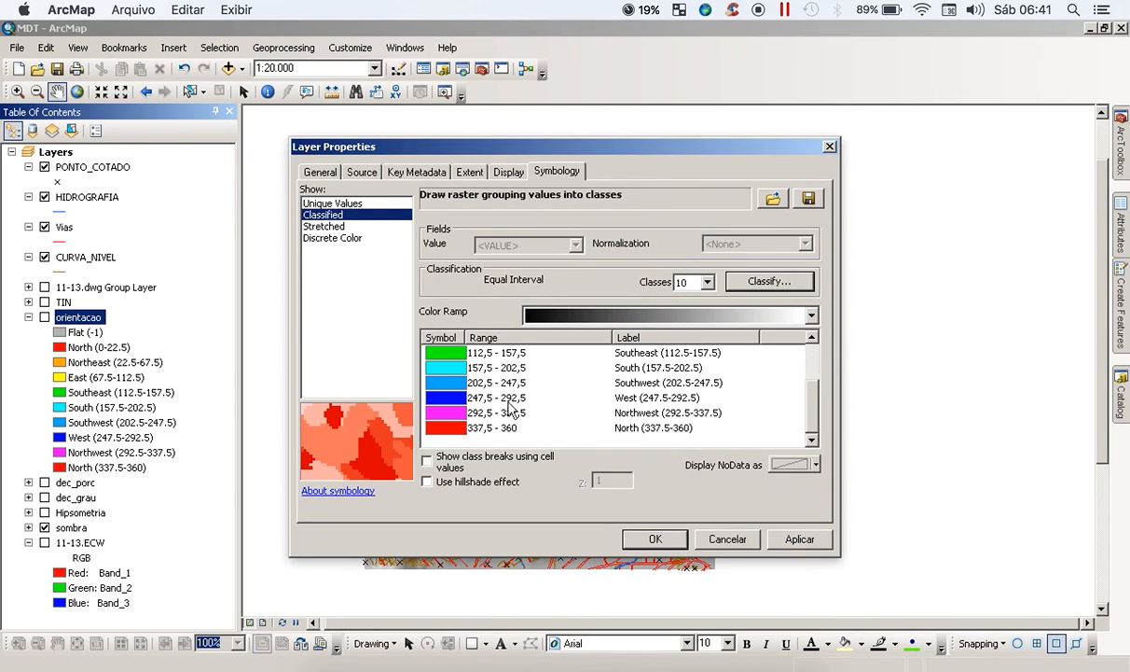
{"action": "left_click", "coordinate": [444, 412]}
{"action": "left_click", "coordinate": [444, 412]}
{"action": "left_click", "coordinate": [509, 101]}
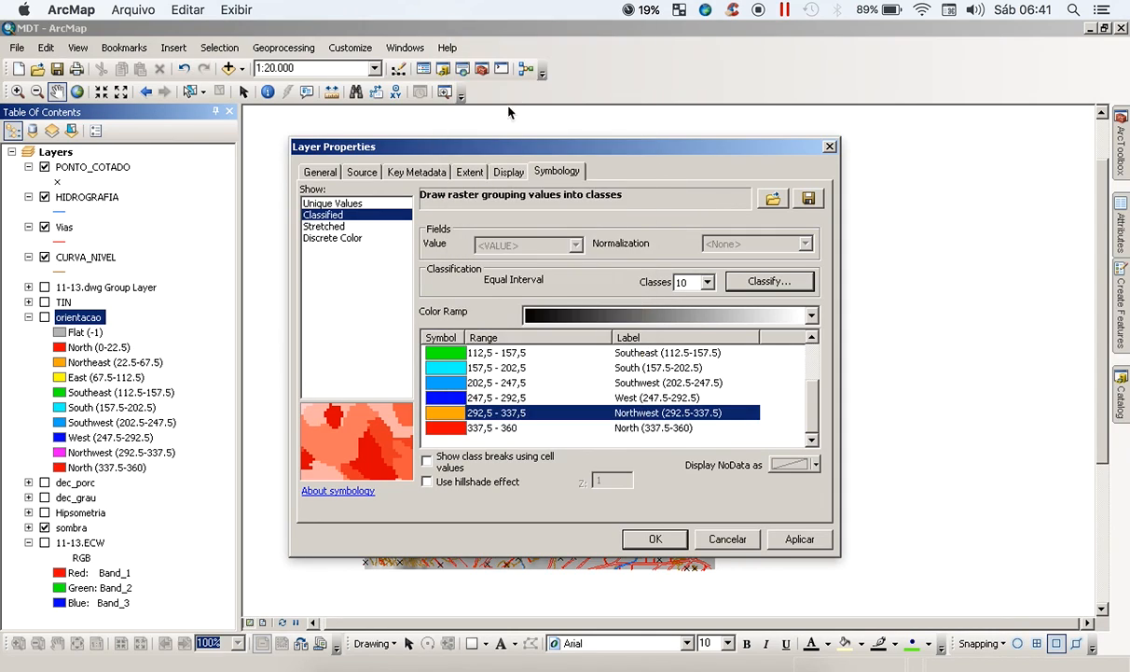
Step: Colour the West (247.5-292.5) and East (67.5-112.5) classes with the same yellow
{"action": "left_click_drag", "start_coordinate": [809, 408], "coordinate": [576, 426]}
{"action": "left_click", "coordinate": [462, 400]}
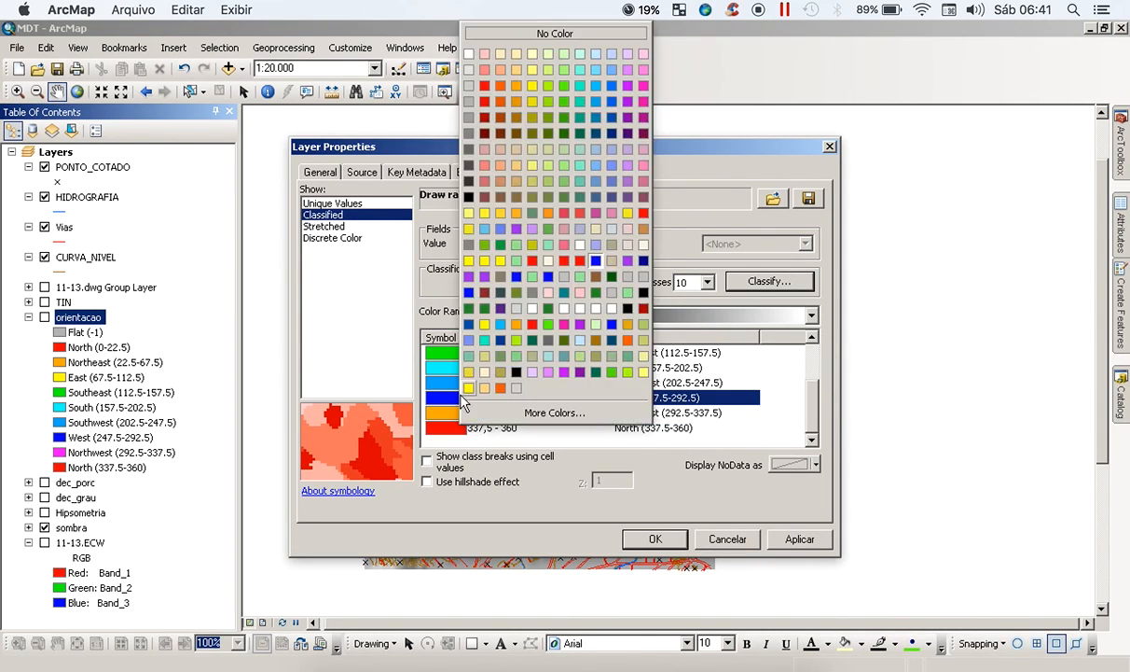
{"action": "left_click", "coordinate": [530, 101]}
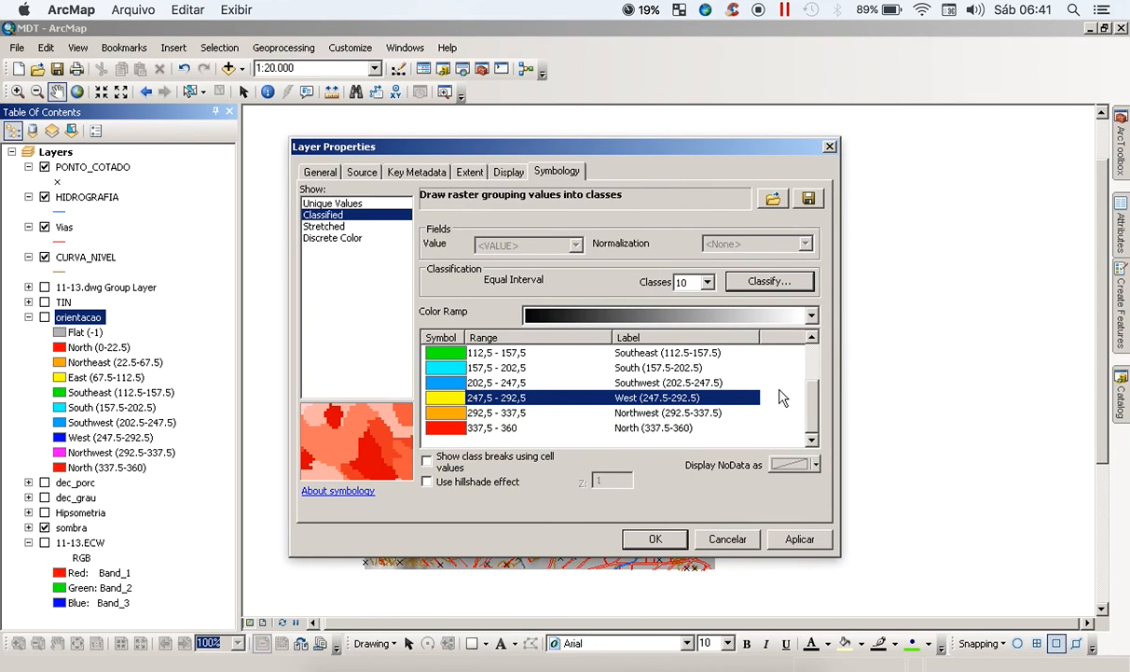
{"action": "left_click_drag", "start_coordinate": [818, 407], "coordinate": [813, 380]}
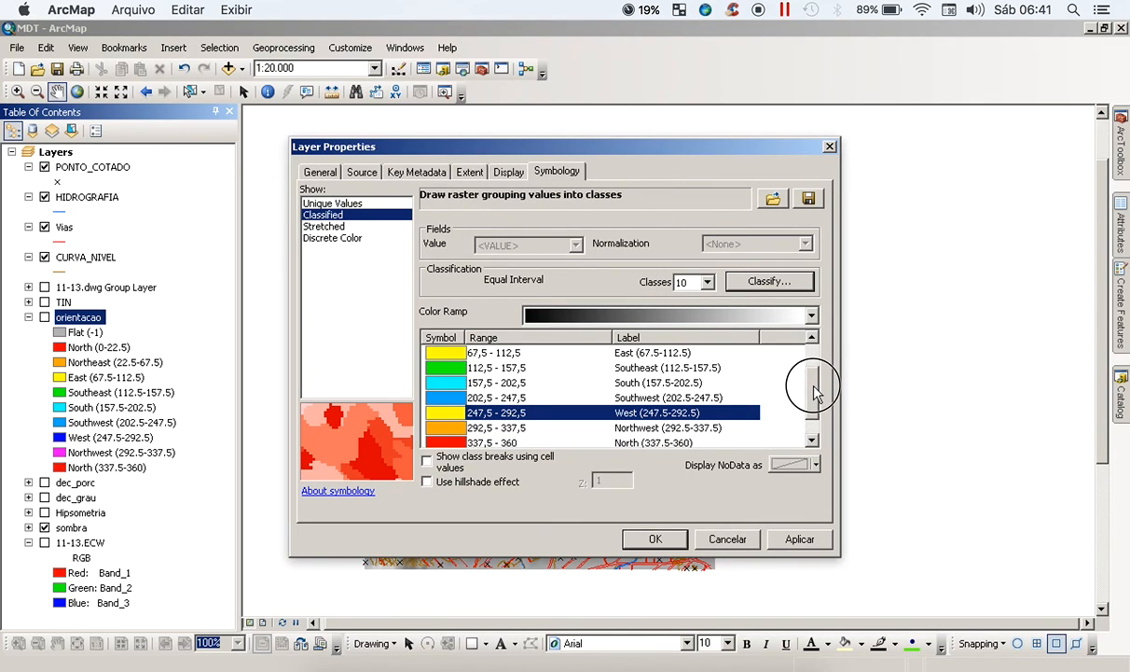
{"action": "left_click", "coordinate": [445, 351]}
{"action": "left_click", "coordinate": [509, 89]}
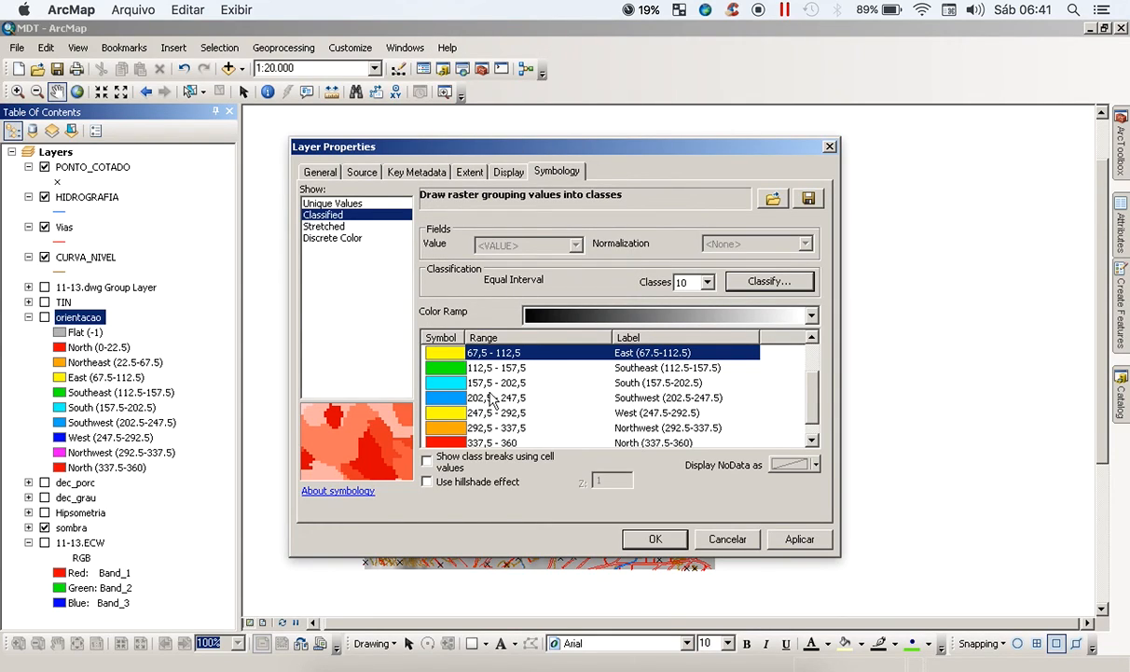
Step: Colour the South (157.5-202.5) class dark blue and the Southeast and Southwest classes the same light blue, accepting the symbology
{"action": "left_click", "coordinate": [448, 385]}
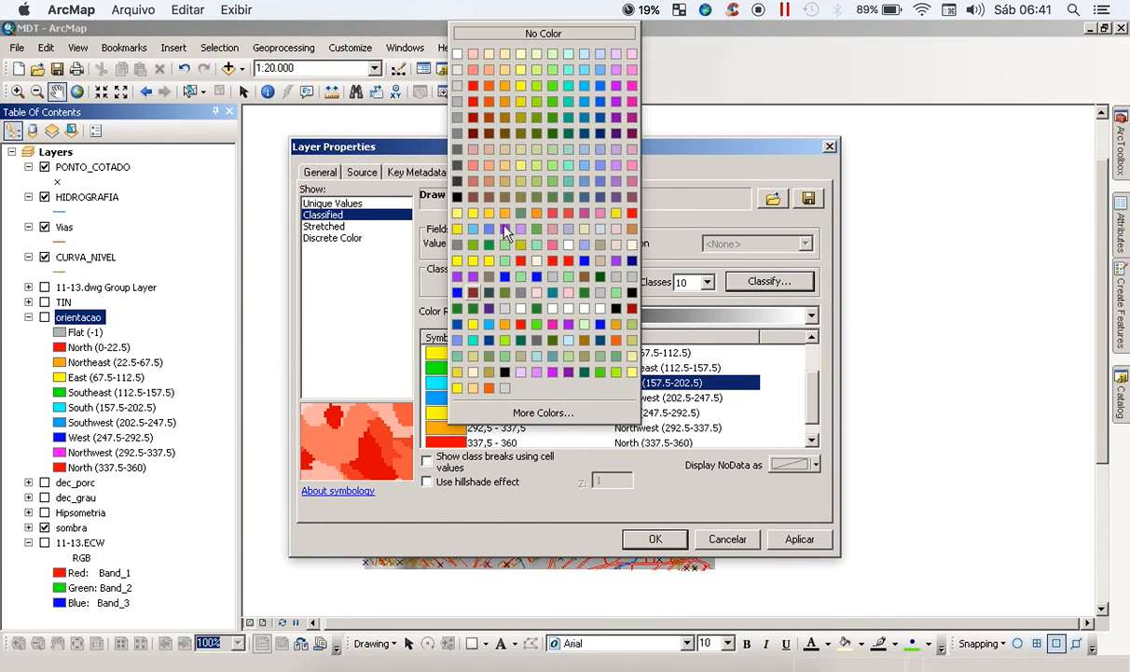
{"action": "left_click", "coordinate": [600, 116]}
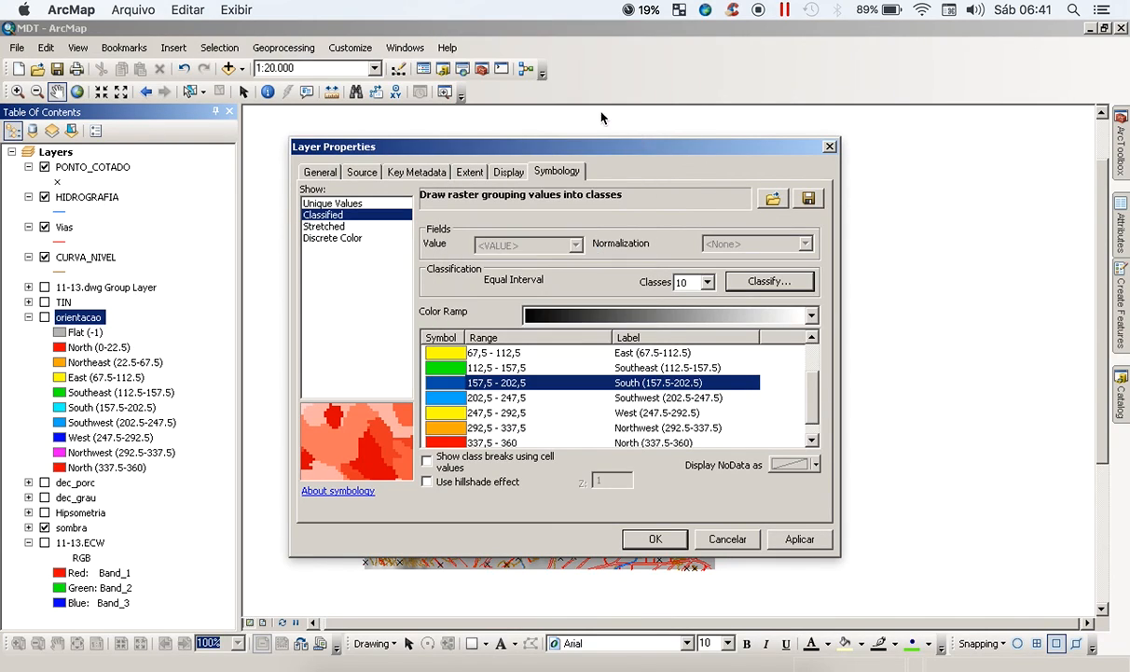
{"action": "left_click", "coordinate": [444, 369]}
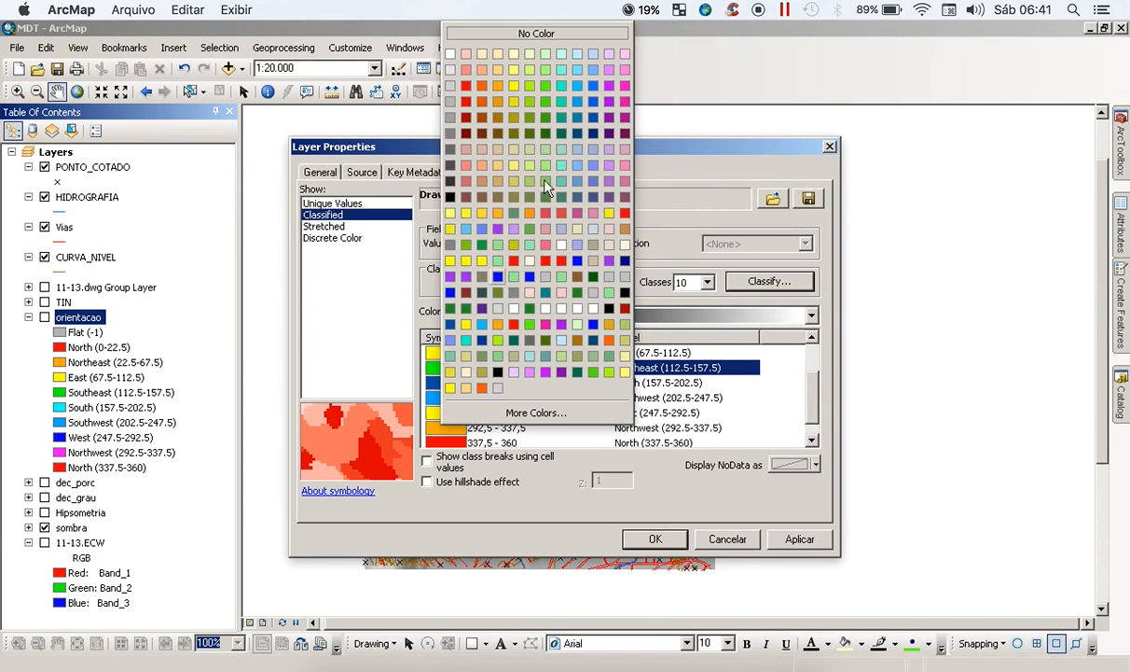
{"action": "left_click", "coordinate": [591, 72]}
{"action": "left_click", "coordinate": [444, 397]}
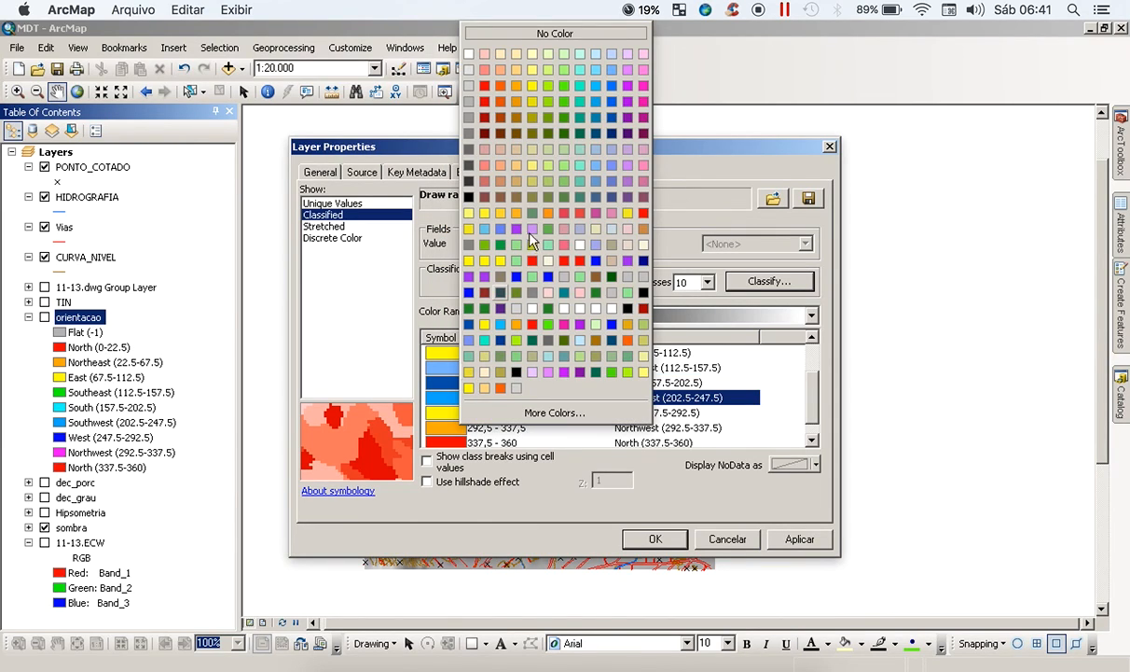
{"action": "left_click", "coordinate": [611, 72]}
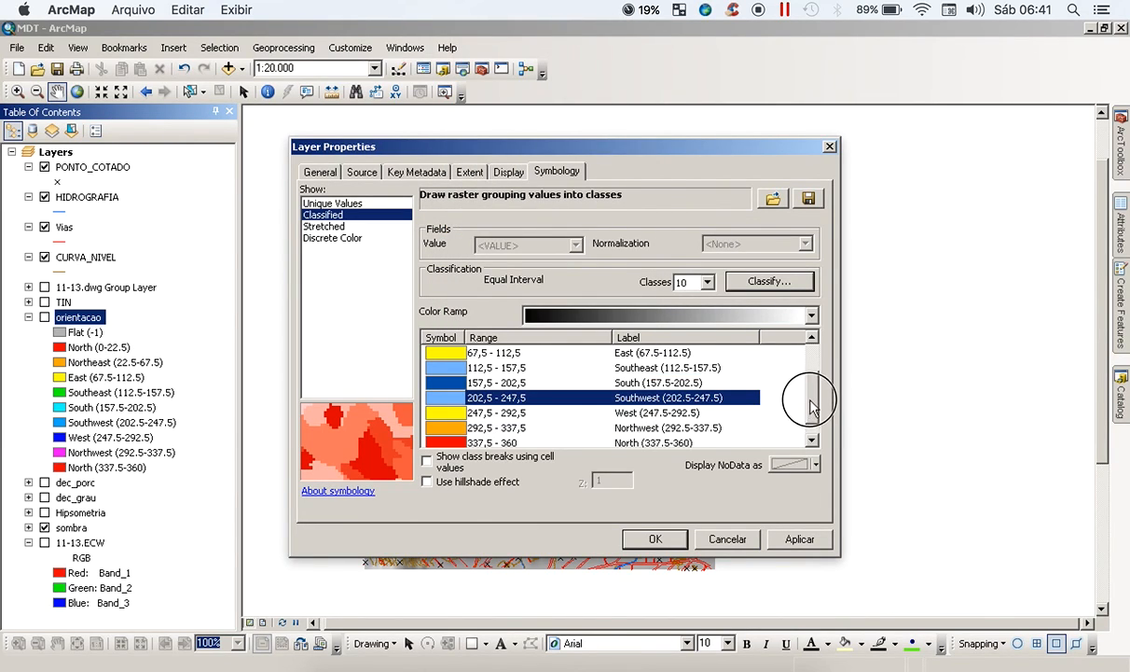
{"action": "scroll", "coordinate": [808, 391], "scroll_direction": "up", "scroll_amount": 1}
{"action": "scroll", "coordinate": [808, 364], "scroll_direction": "down", "scroll_amount": 1}
{"action": "left_click", "coordinate": [655, 539]}
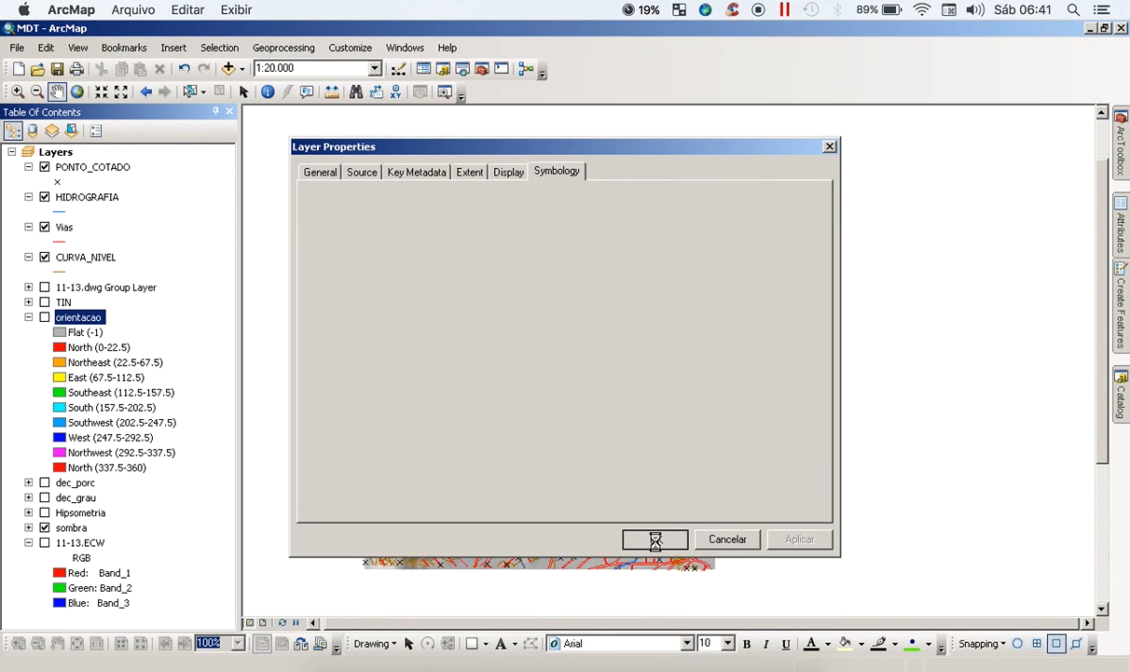
Step: Turn on the orientacao layer to display the recoloured aspect classes on the map
{"action": "left_click", "coordinate": [45, 317]}
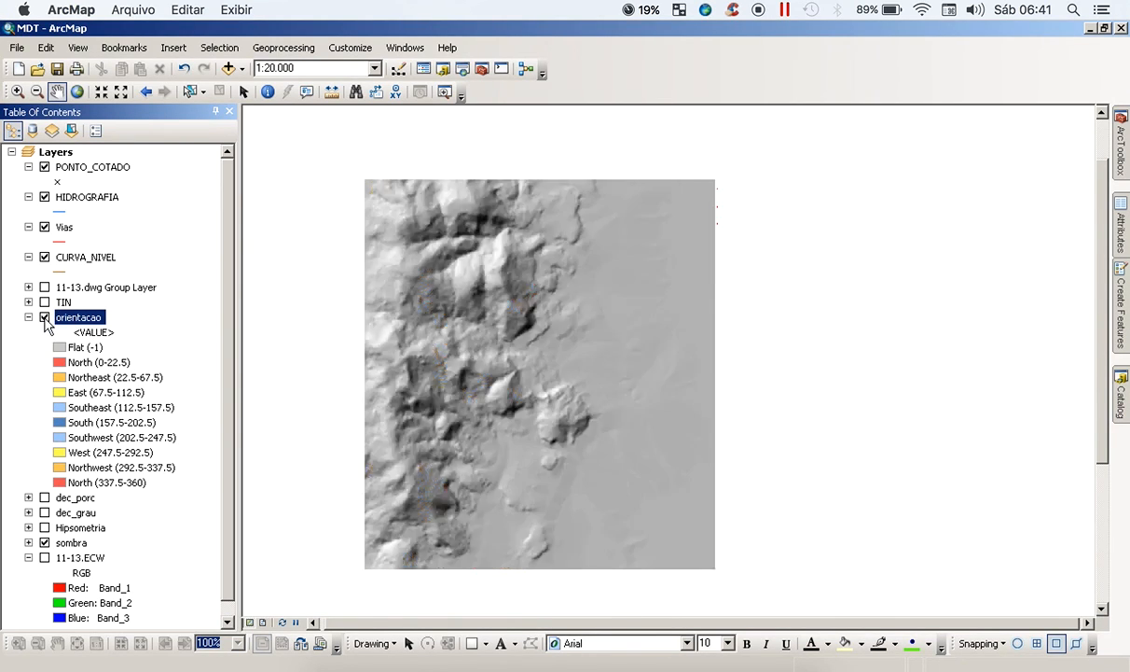
{"action": "scroll", "coordinate": [458, 379], "scroll_direction": "up", "scroll_amount": 2}
{"action": "scroll", "coordinate": [458, 379], "scroll_direction": "up", "scroll_amount": 2}
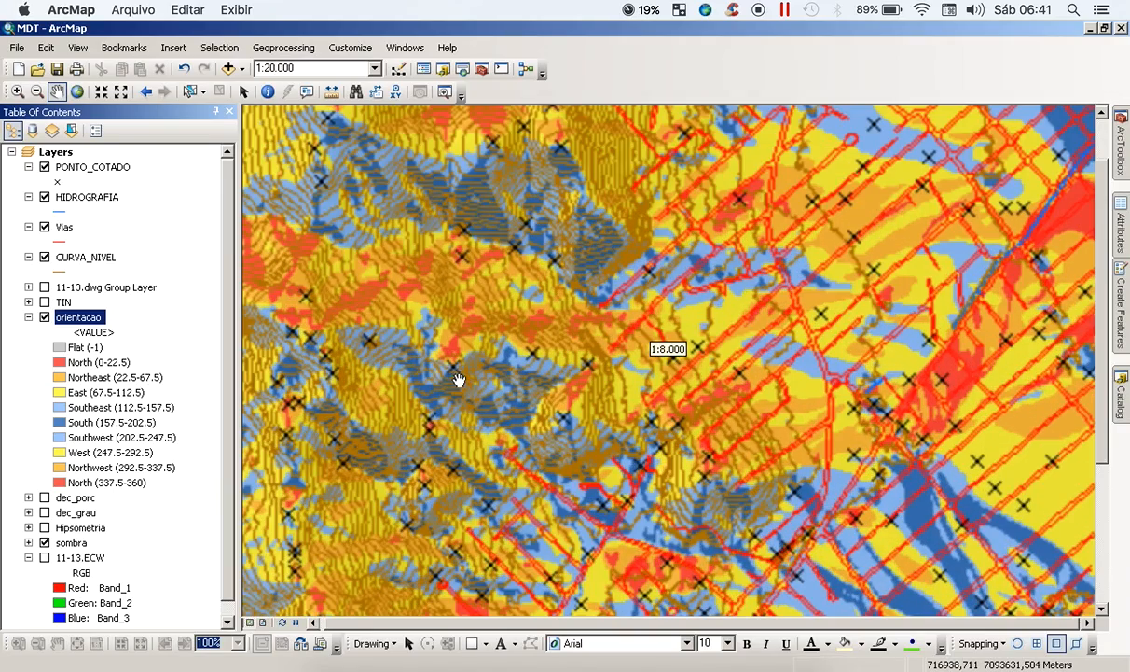
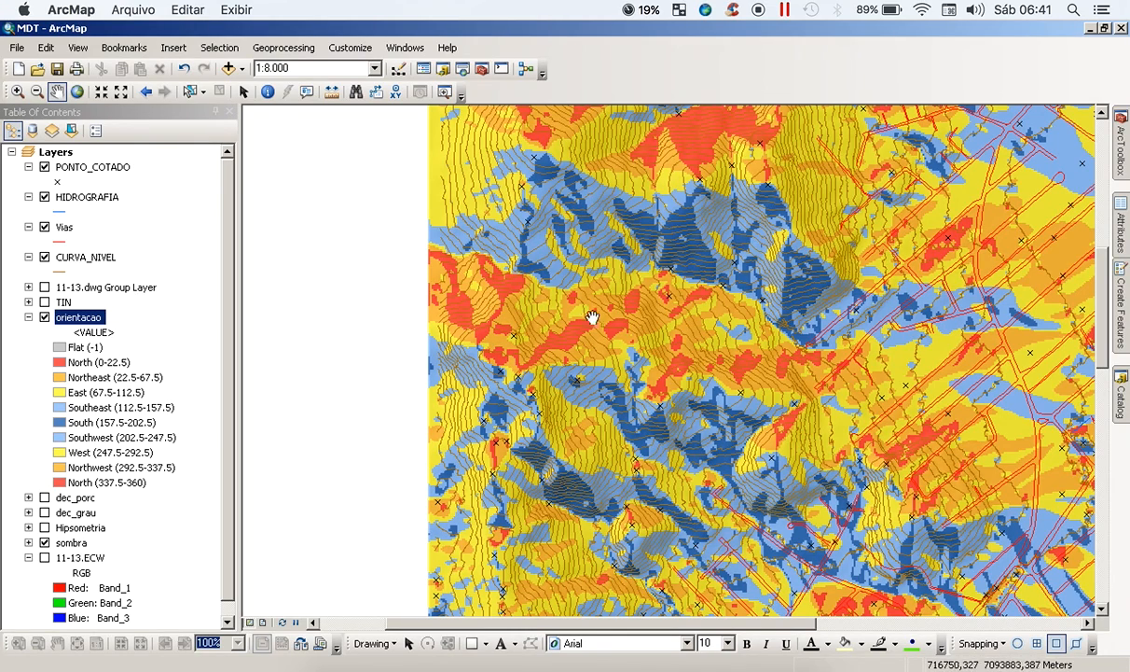
Step: Examine the orientacao colours against the contour lines across the hills and the flat urban area
{"action": "left_click_drag", "start_coordinate": [619, 344], "coordinate": [552, 430]}
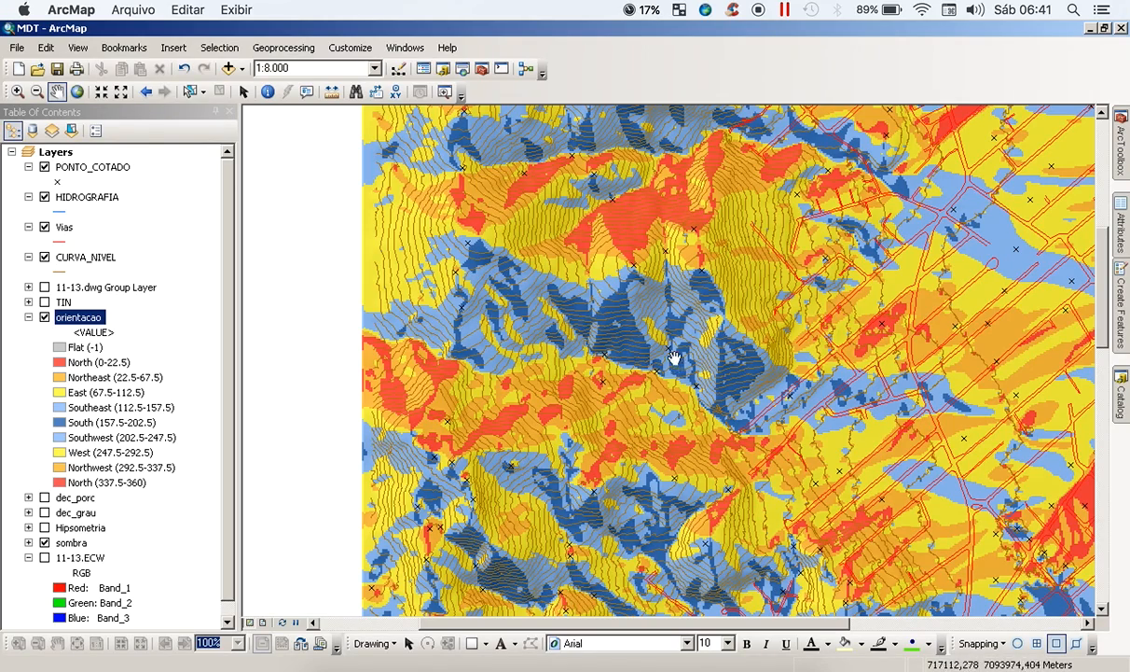
{"action": "left_click_drag", "start_coordinate": [587, 304], "coordinate": [536, 391]}
{"action": "left_click_drag", "start_coordinate": [597, 341], "coordinate": [593, 302]}
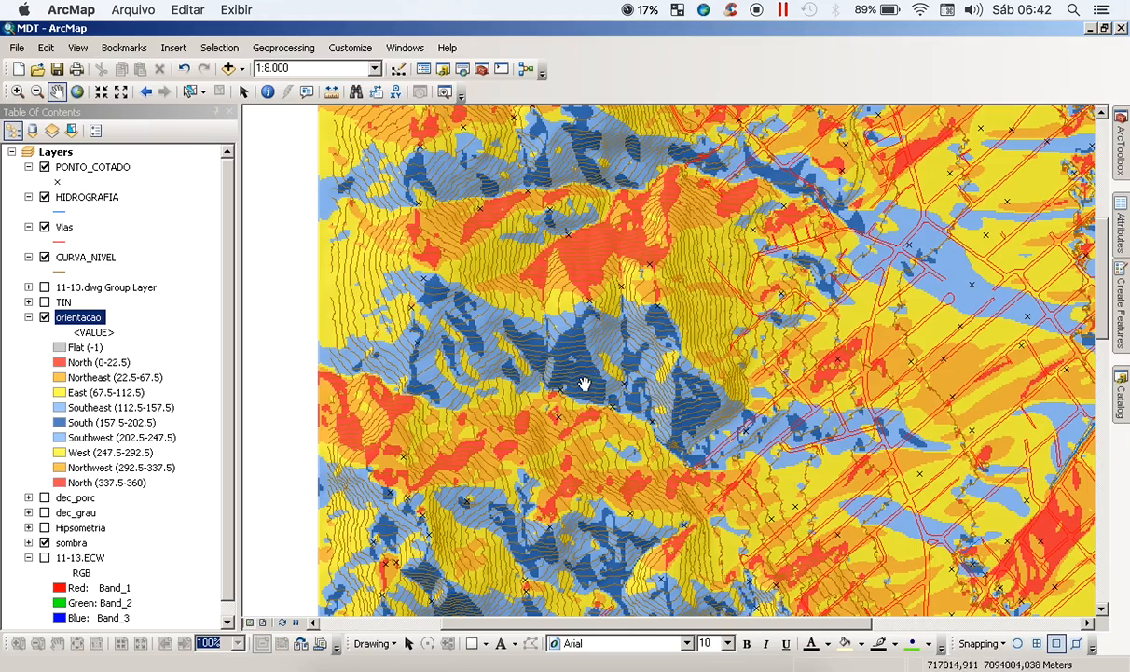
{"action": "scroll", "coordinate": [573, 379], "scroll_direction": "down", "scroll_amount": 1}
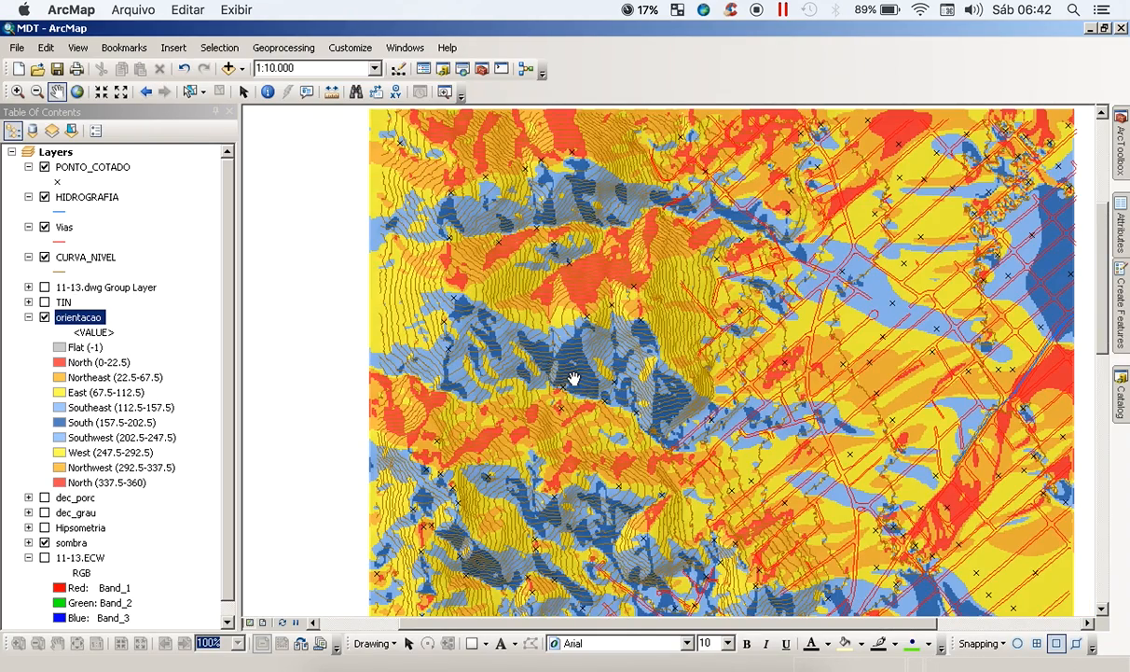
{"action": "left_click", "coordinate": [625, 470]}
{"action": "left_click_drag", "start_coordinate": [625, 465], "coordinate": [611, 301]}
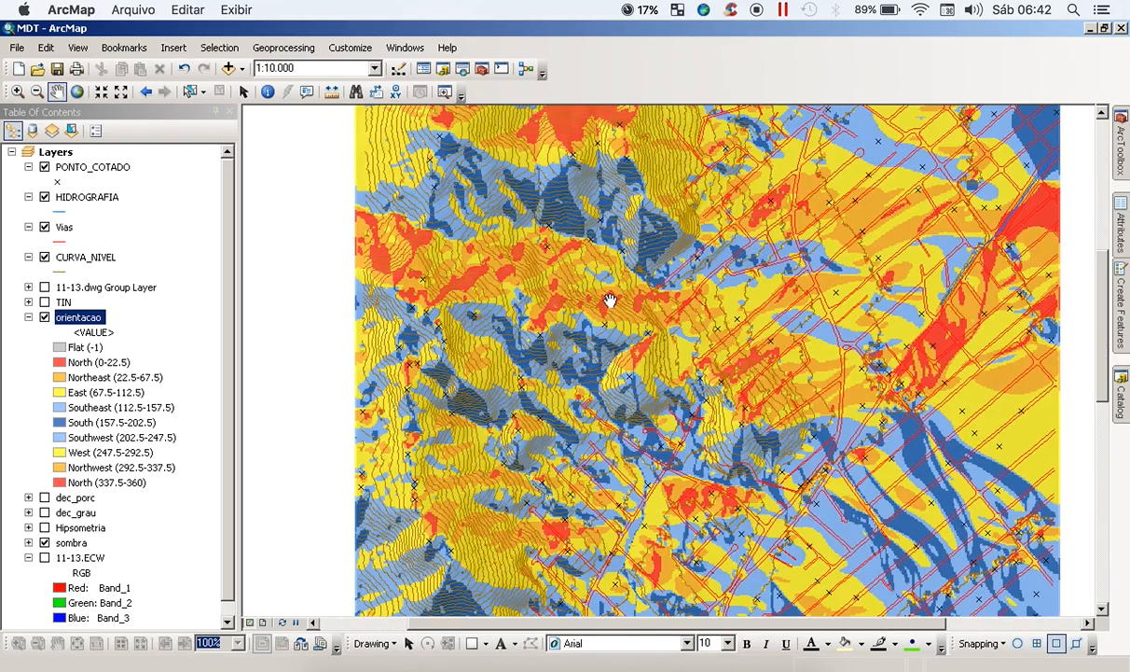
{"action": "left_click_drag", "start_coordinate": [631, 360], "coordinate": [611, 288]}
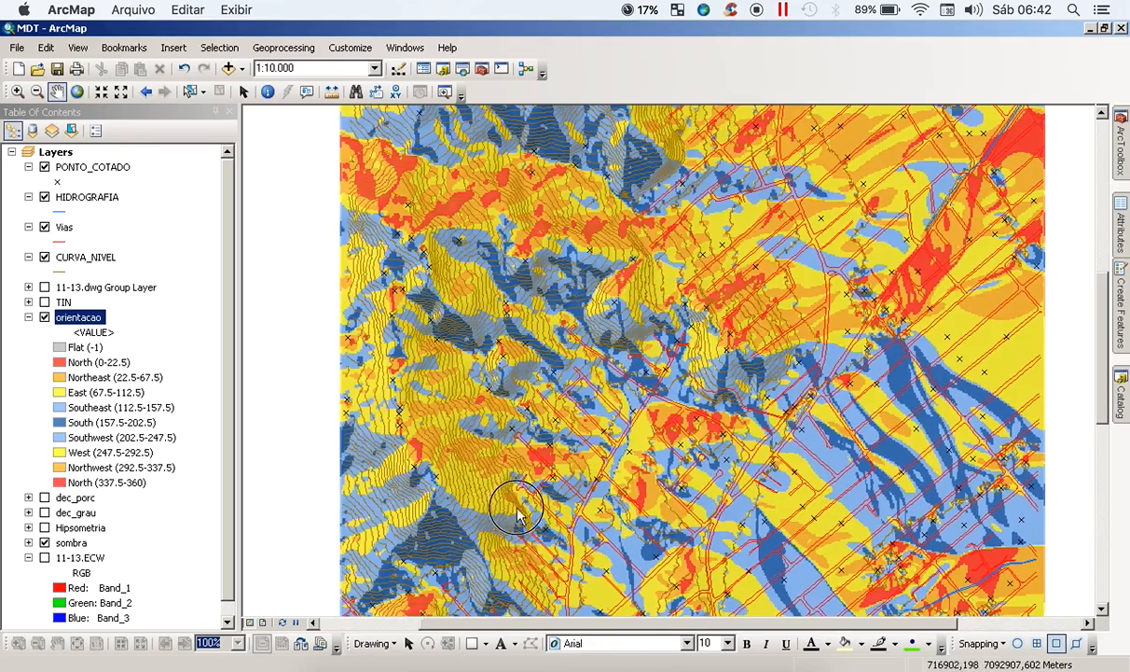
{"action": "left_click_drag", "start_coordinate": [517, 504], "coordinate": [442, 391]}
{"action": "left_click_drag", "start_coordinate": [466, 479], "coordinate": [535, 284]}
{"action": "scroll", "coordinate": [537, 323], "scroll_direction": "up", "scroll_amount": 4}
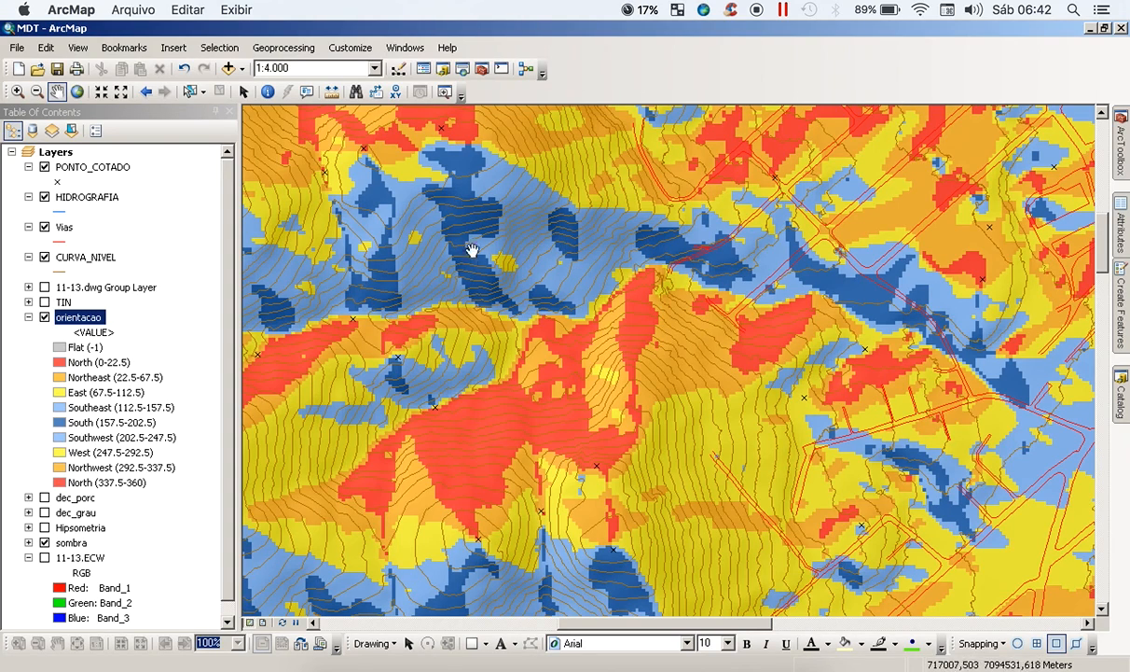
{"action": "left_click_drag", "start_coordinate": [440, 278], "coordinate": [713, 314]}
{"action": "mouse_move", "coordinate": [612, 317]}
{"action": "left_mouse_down"}
{"action": "mouse_move", "coordinate": [732, 319]}
{"action": "mouse_move", "coordinate": [513, 378]}
{"action": "left_mouse_up"}
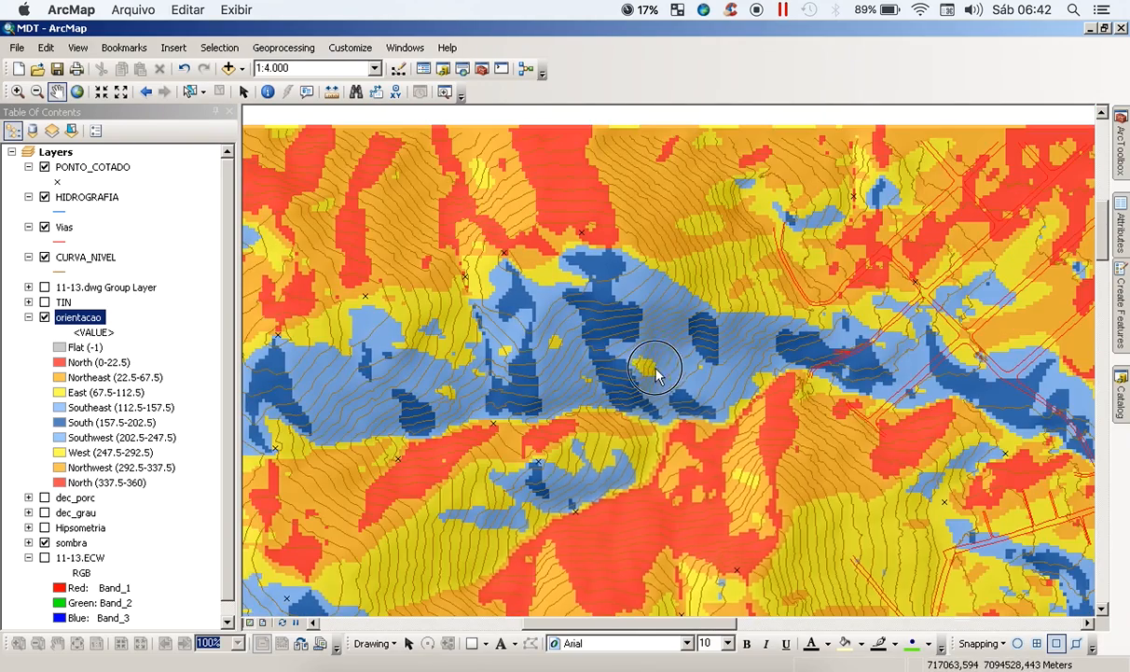
{"action": "left_click_drag", "start_coordinate": [647, 369], "coordinate": [664, 298]}
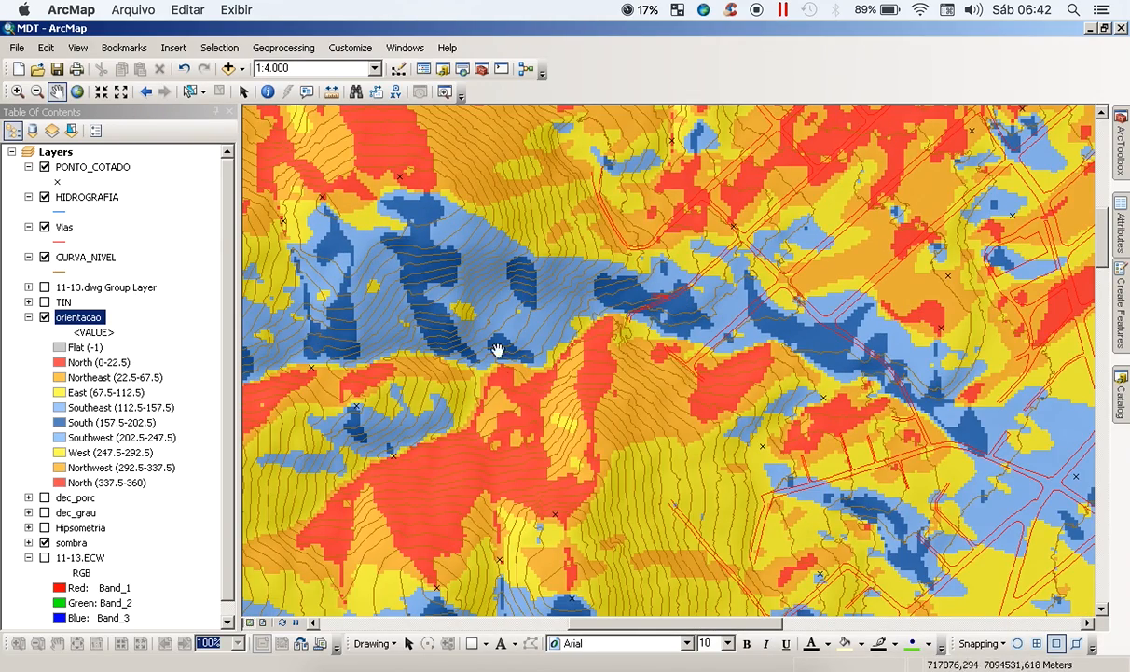
{"action": "left_click_drag", "start_coordinate": [470, 347], "coordinate": [726, 380]}
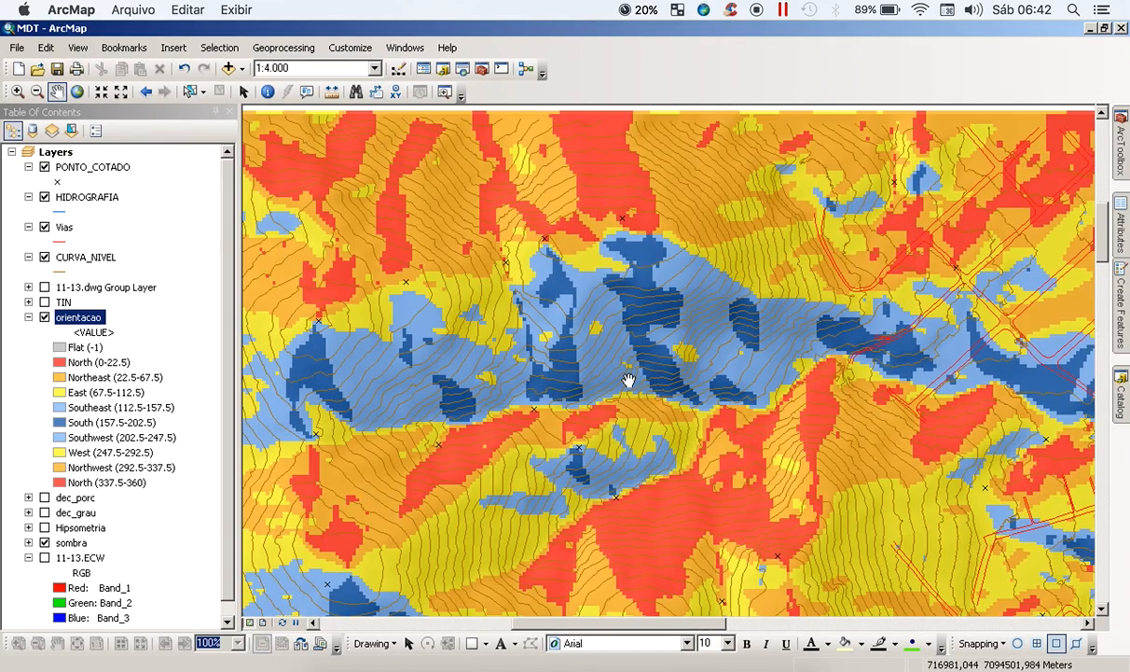
{"action": "scroll", "coordinate": [628, 381], "scroll_direction": "down", "scroll_amount": 1}
{"action": "left_click_drag", "start_coordinate": [605, 380], "coordinate": [565, 282]}
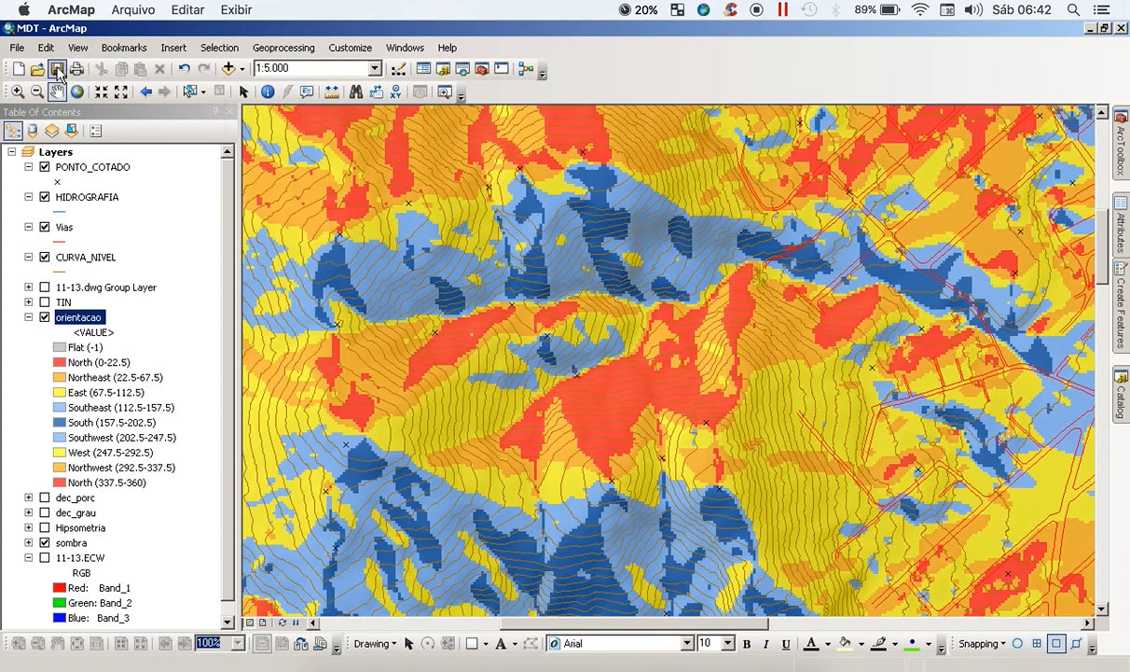
{"action": "scroll", "coordinate": [497, 321], "scroll_direction": "down", "scroll_amount": 1}
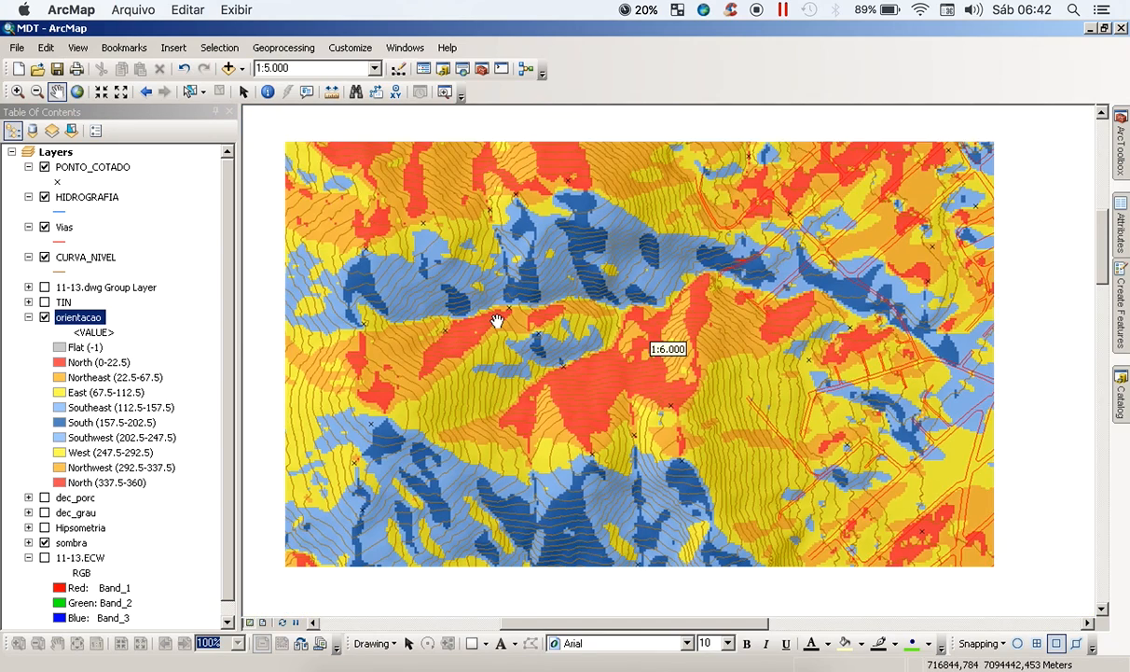
Step: Group the orientacao, dec_porc, dec_grau, Hipsometria and sombra layers into a new group layer
{"action": "left_click", "coordinate": [29, 317]}
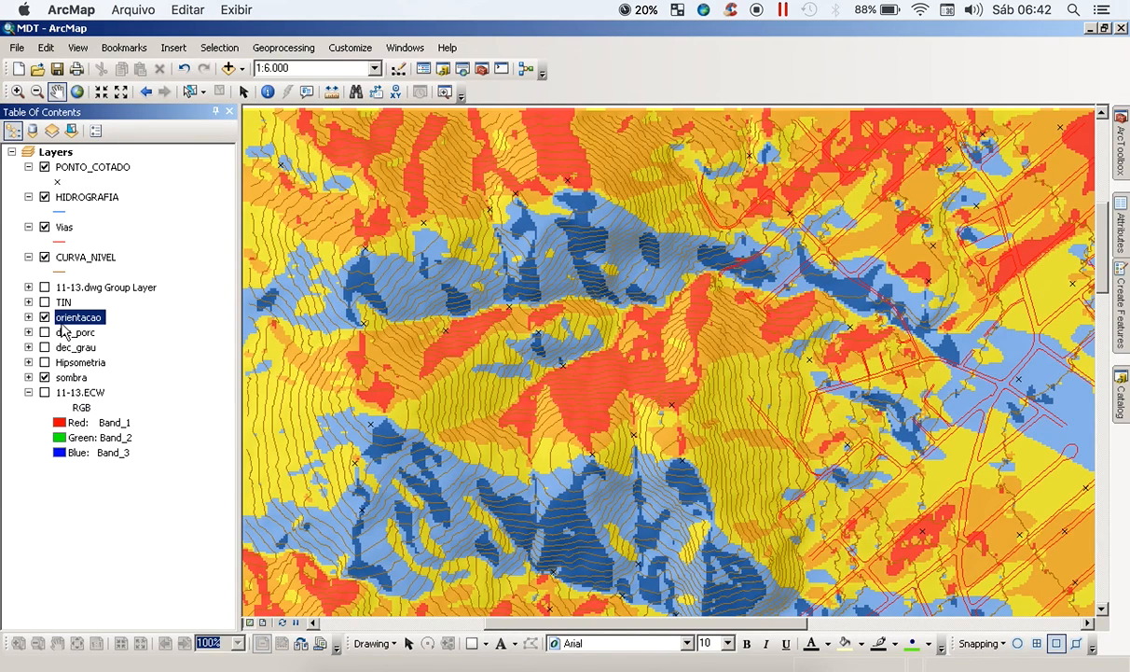
{"action": "left_click", "coordinate": [73, 377], "text": "shift"}
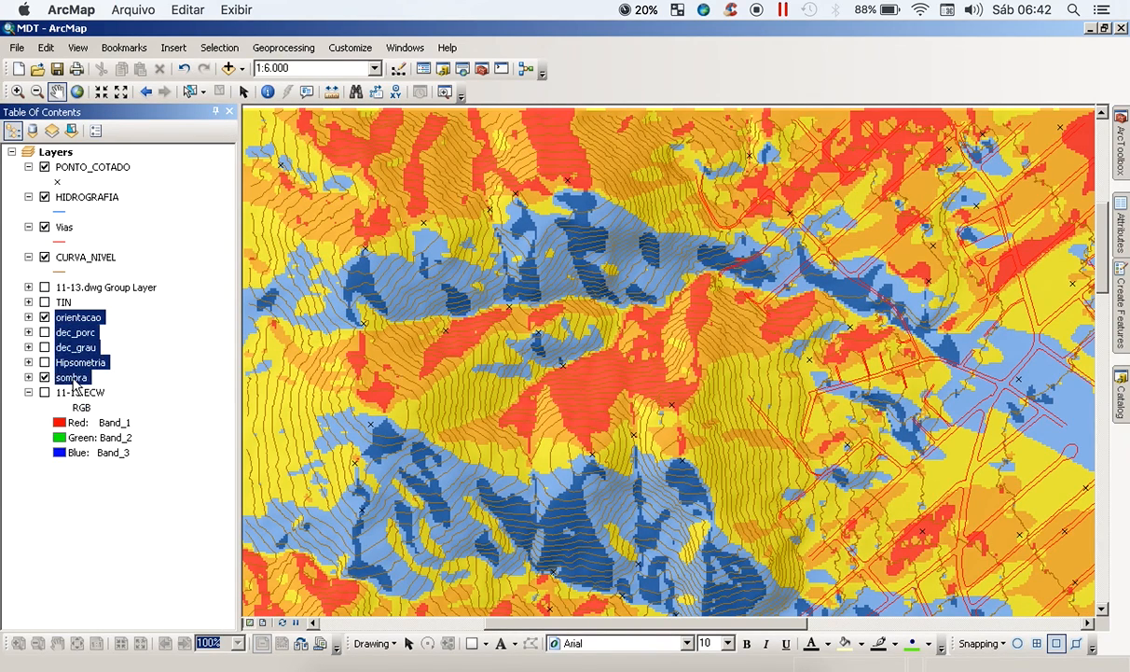
{"action": "right_click", "coordinate": [72, 319]}
{"action": "left_click", "coordinate": [110, 367]}
Step: Rename the new group layer as MDT and collapse it in the layer list
{"action": "left_click", "coordinate": [79, 320]}
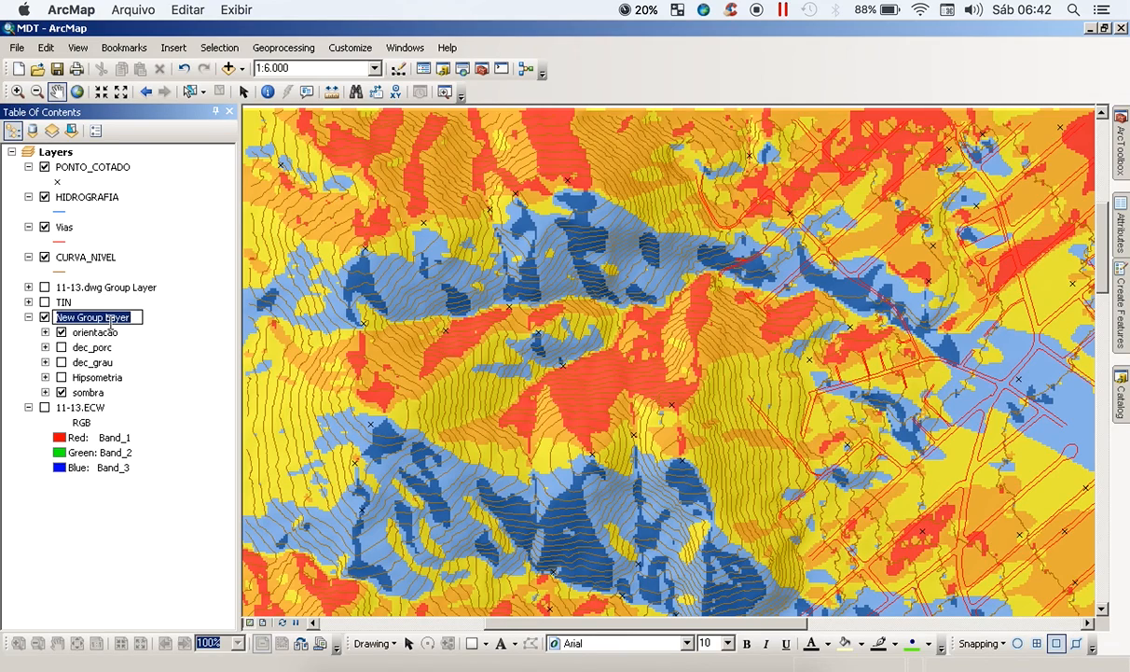
{"action": "type", "text": "MDT"}
{"action": "key", "text": "Return"}
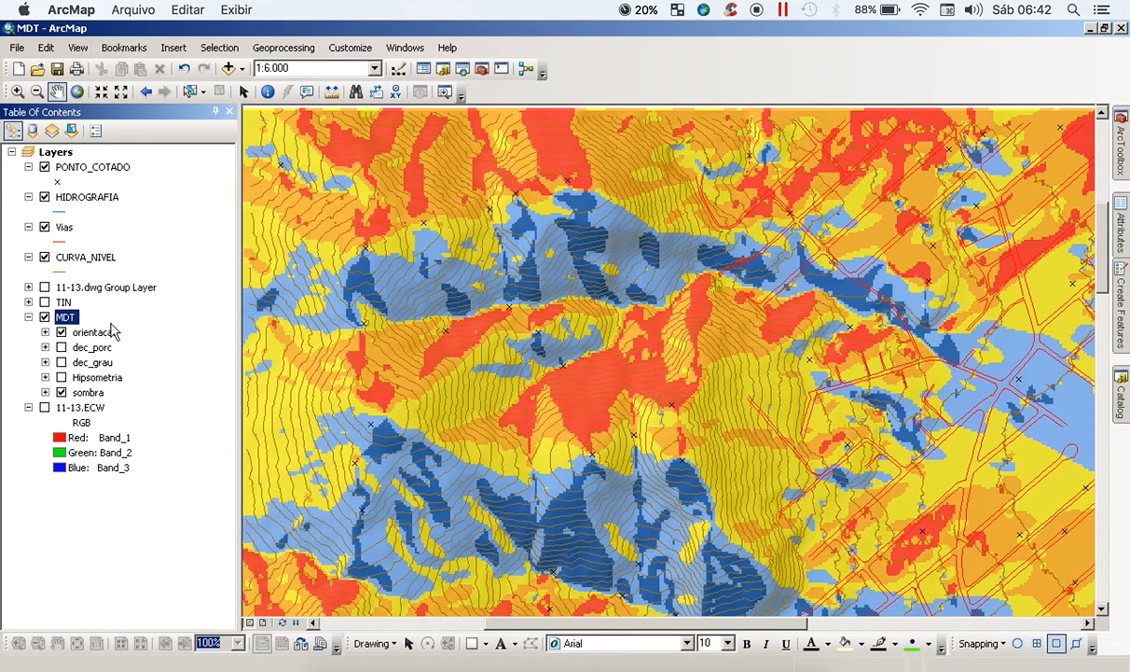
{"action": "left_click", "coordinate": [29, 317]}
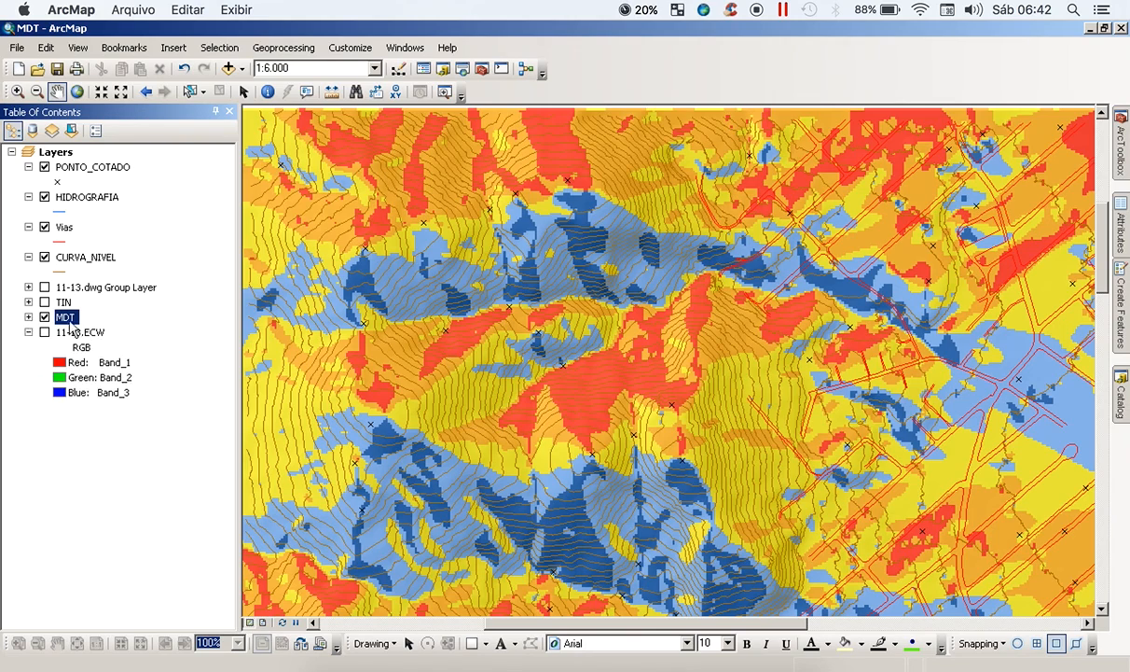
Step: Hide the MDT group and display the TIN layer over the terrain
{"action": "left_click", "coordinate": [44, 317]}
{"action": "left_click", "coordinate": [44, 303]}
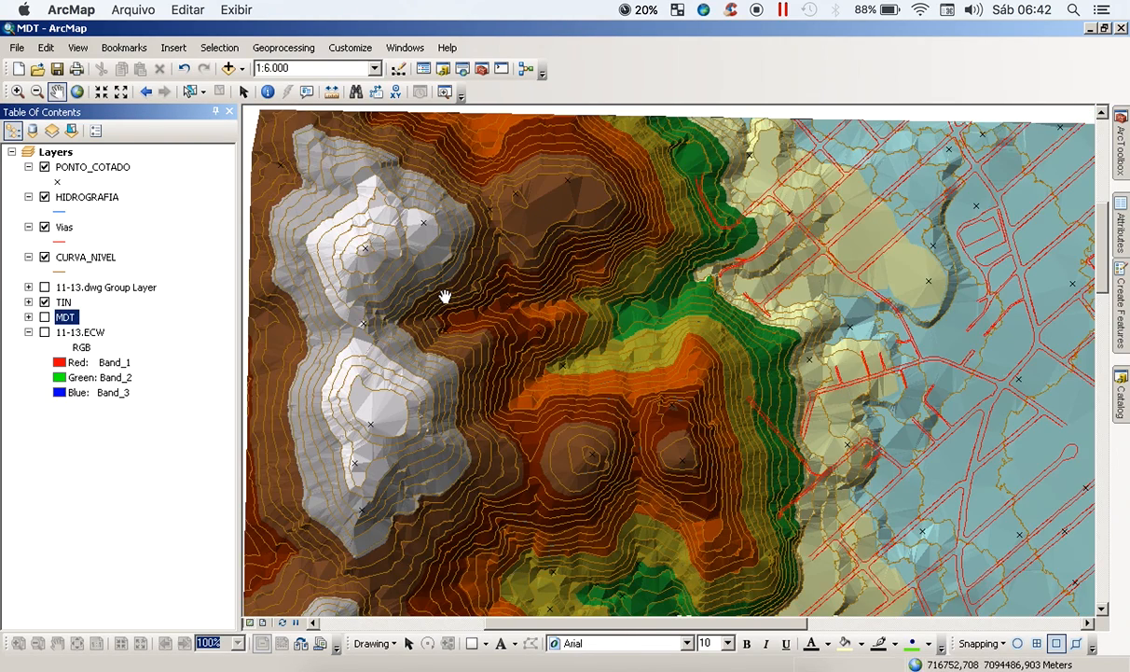
{"action": "scroll", "coordinate": [525, 305], "scroll_direction": "up", "scroll_amount": 2}
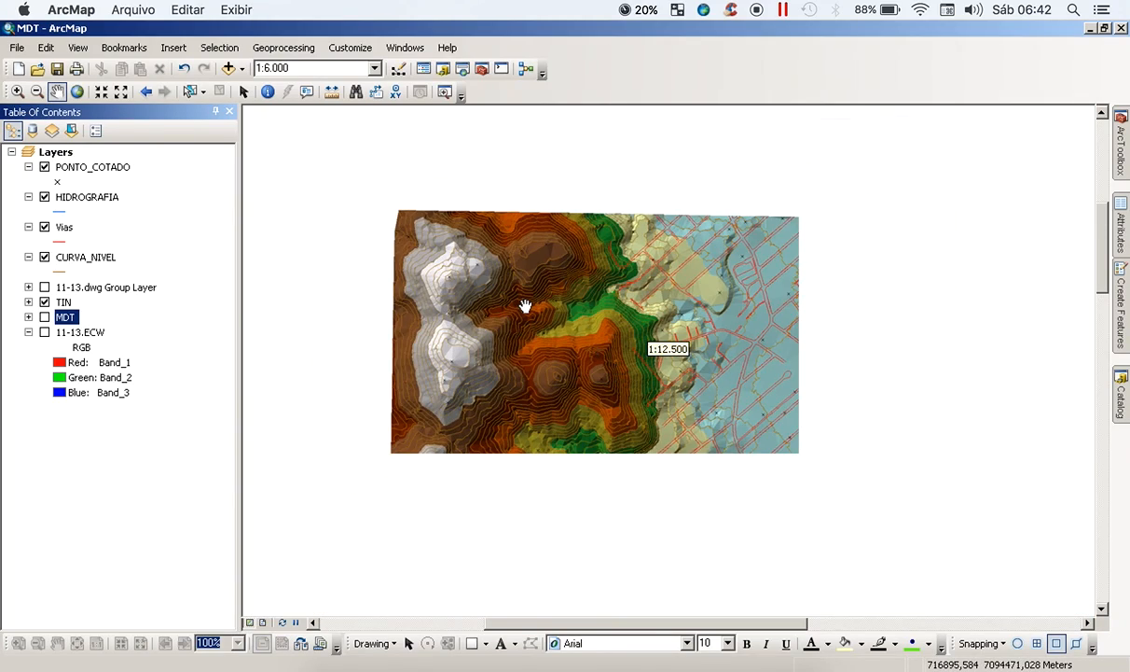
{"action": "left_click_drag", "start_coordinate": [566, 404], "coordinate": [468, 265]}
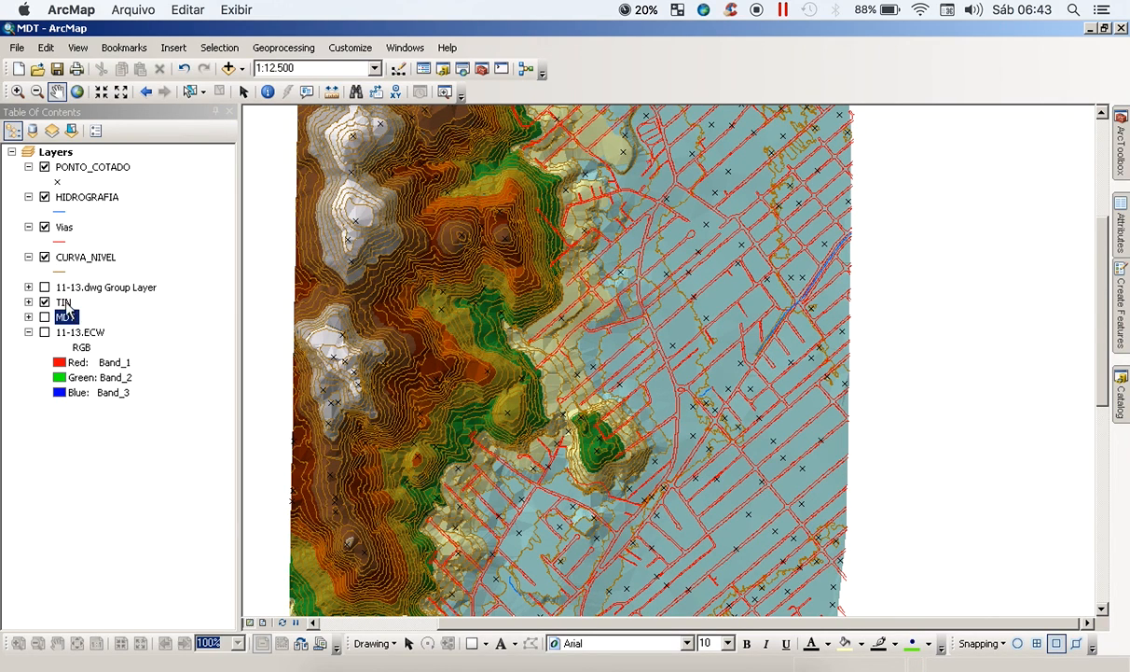
Step: Turn off the Edge types display in the TIN layer's symbology properties
{"action": "right_click", "coordinate": [65, 303]}
{"action": "left_click", "coordinate": [29, 303]}
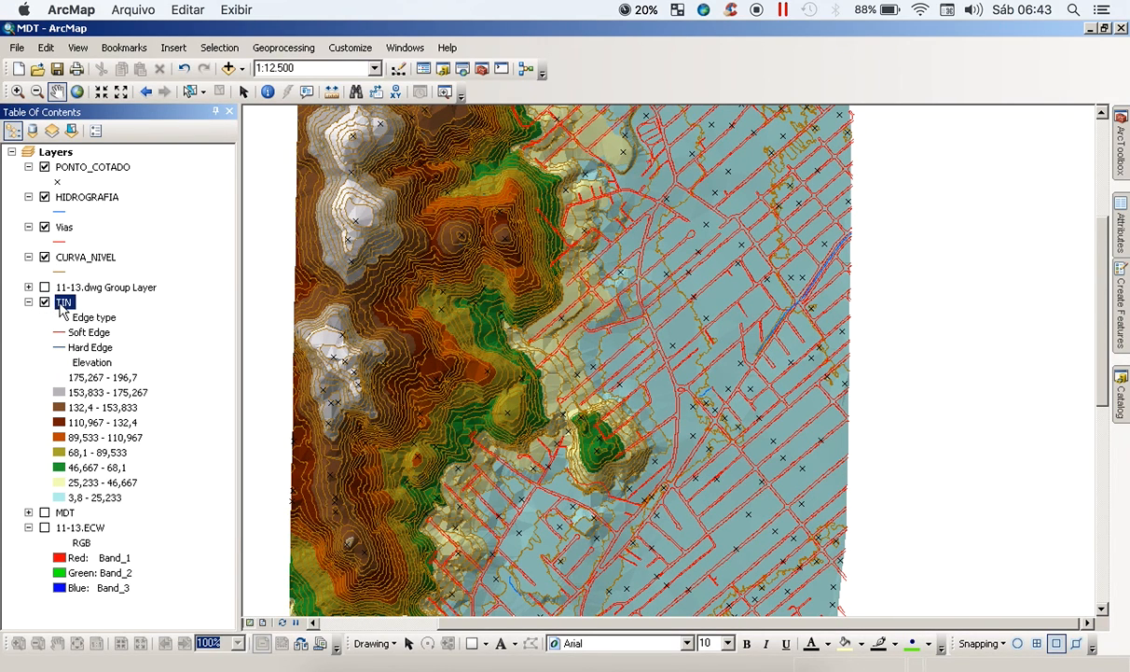
{"action": "right_click", "coordinate": [64, 307]}
{"action": "left_click", "coordinate": [122, 497]}
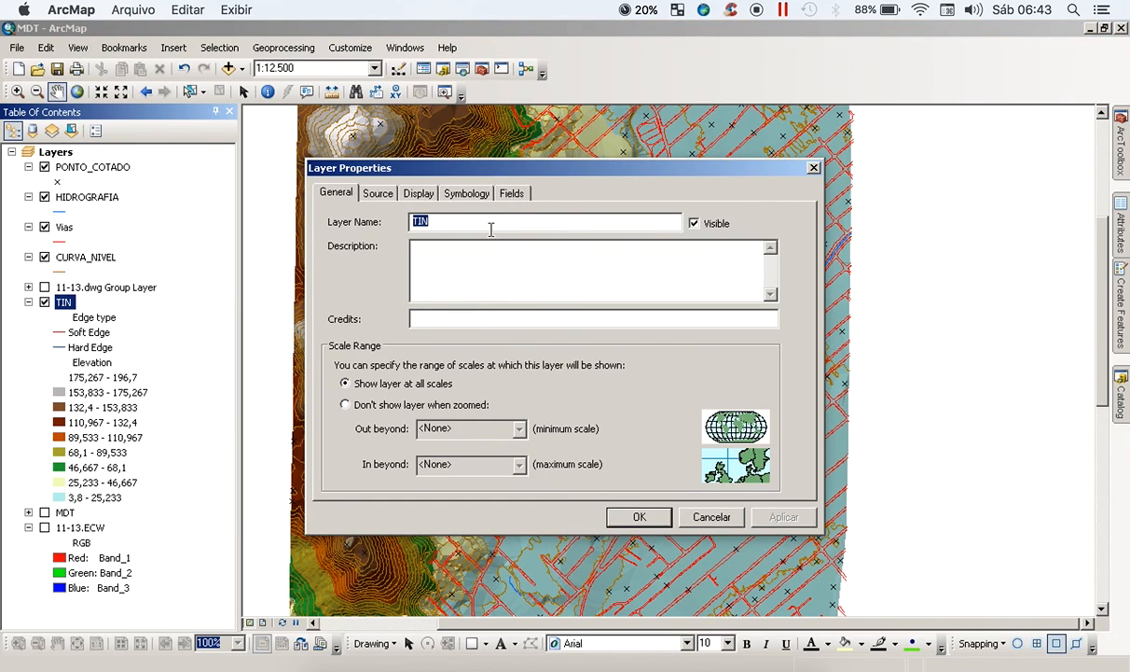
{"action": "left_click", "coordinate": [466, 193]}
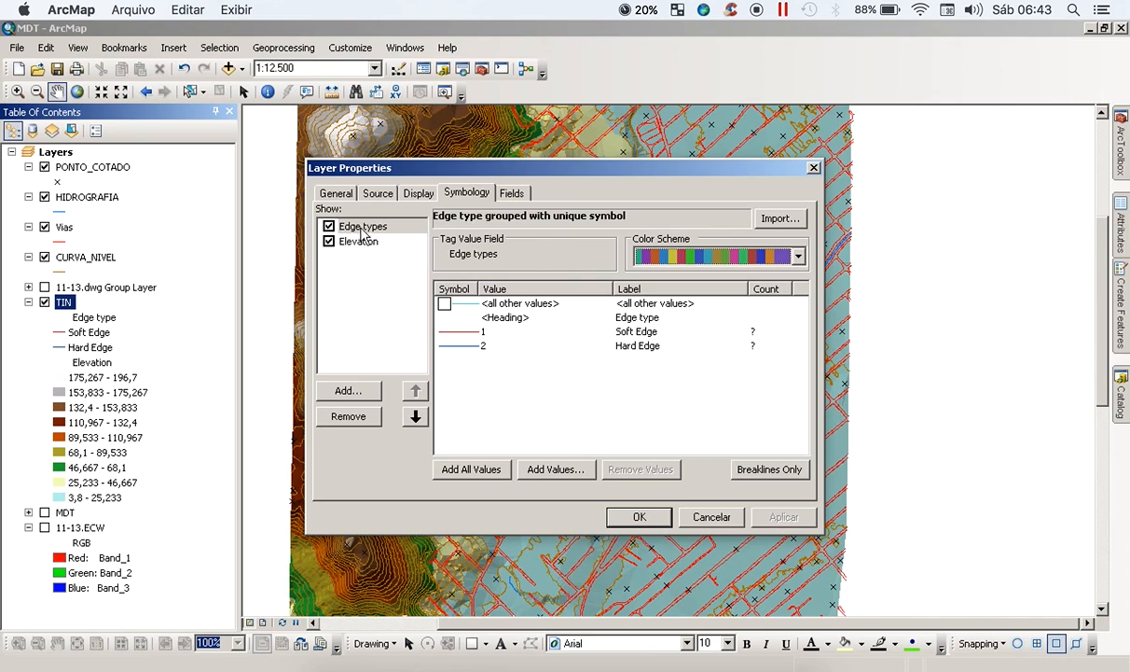
{"action": "left_click", "coordinate": [328, 227]}
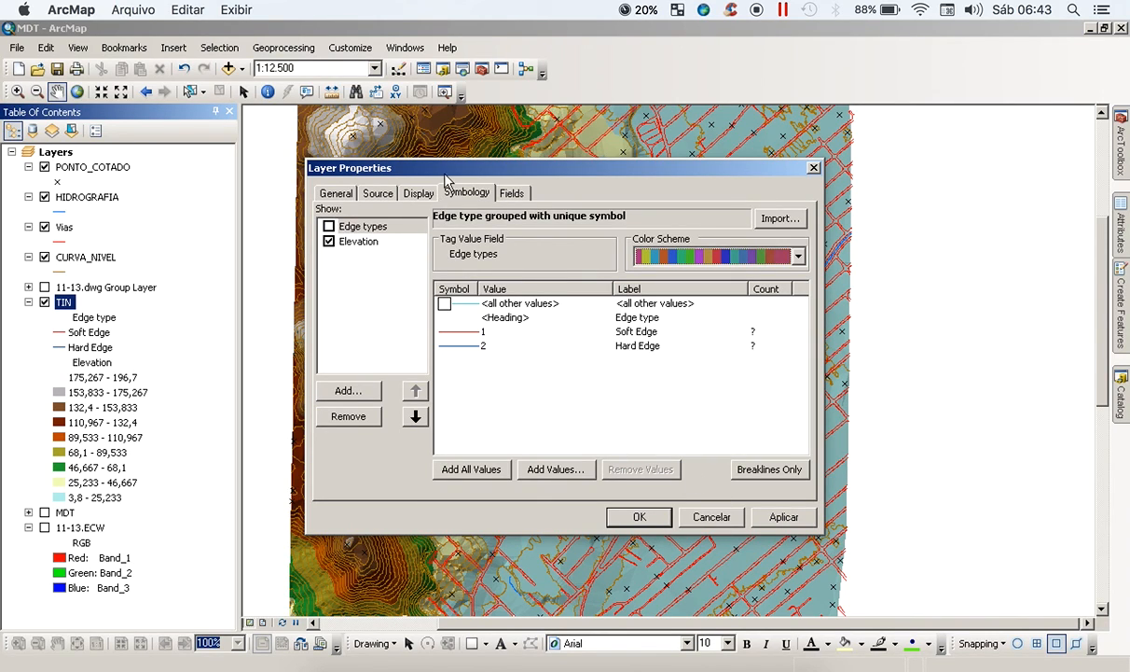
Step: Show the TIN's Elevation symbology settings and apply the changes, keeping the properties dialog clear of the terrain
{"action": "left_click_drag", "start_coordinate": [419, 166], "coordinate": [431, 304]}
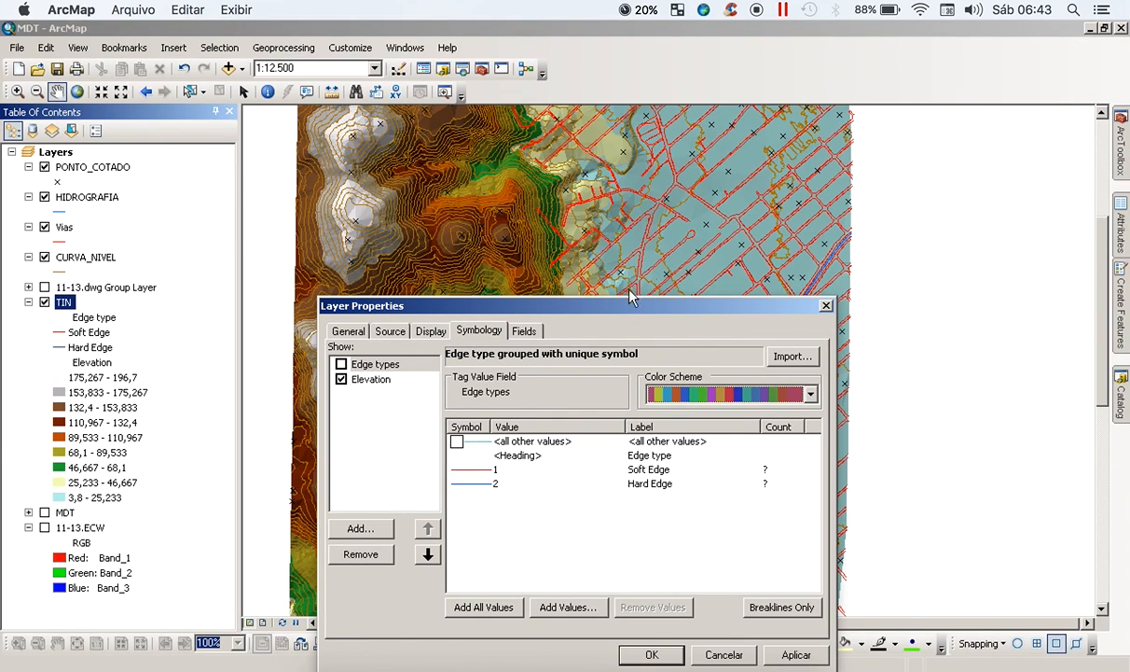
{"action": "left_click_drag", "start_coordinate": [631, 311], "coordinate": [618, 264]}
{"action": "left_click", "coordinate": [362, 334]}
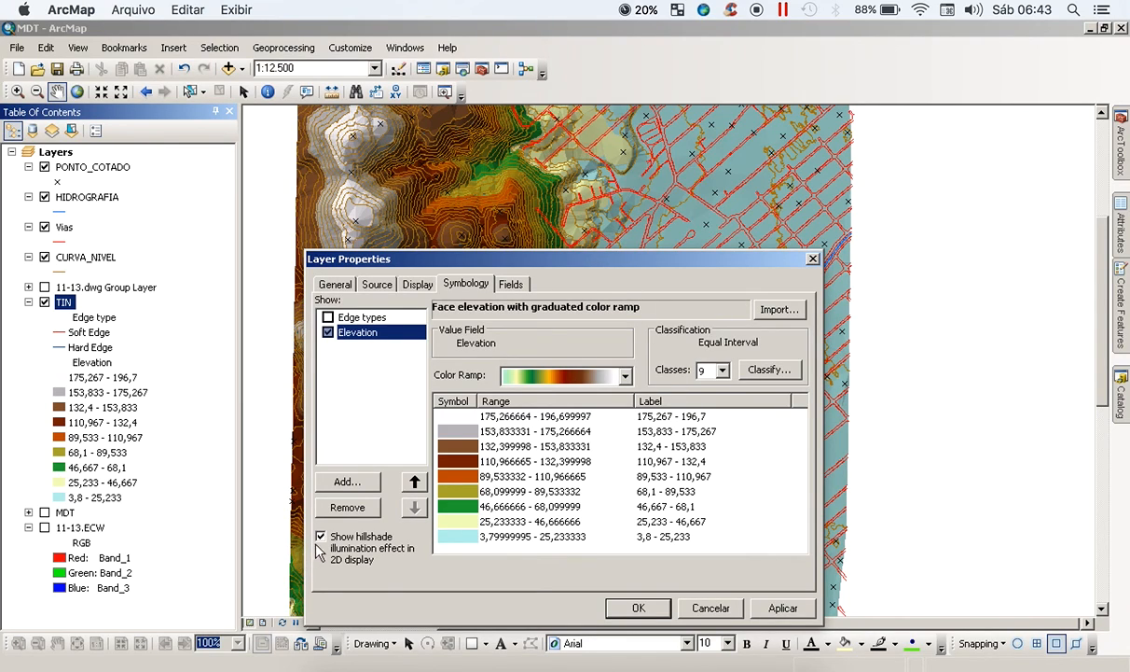
{"action": "left_click", "coordinate": [781, 607]}
{"action": "left_click_drag", "start_coordinate": [551, 267], "coordinate": [770, 174]}
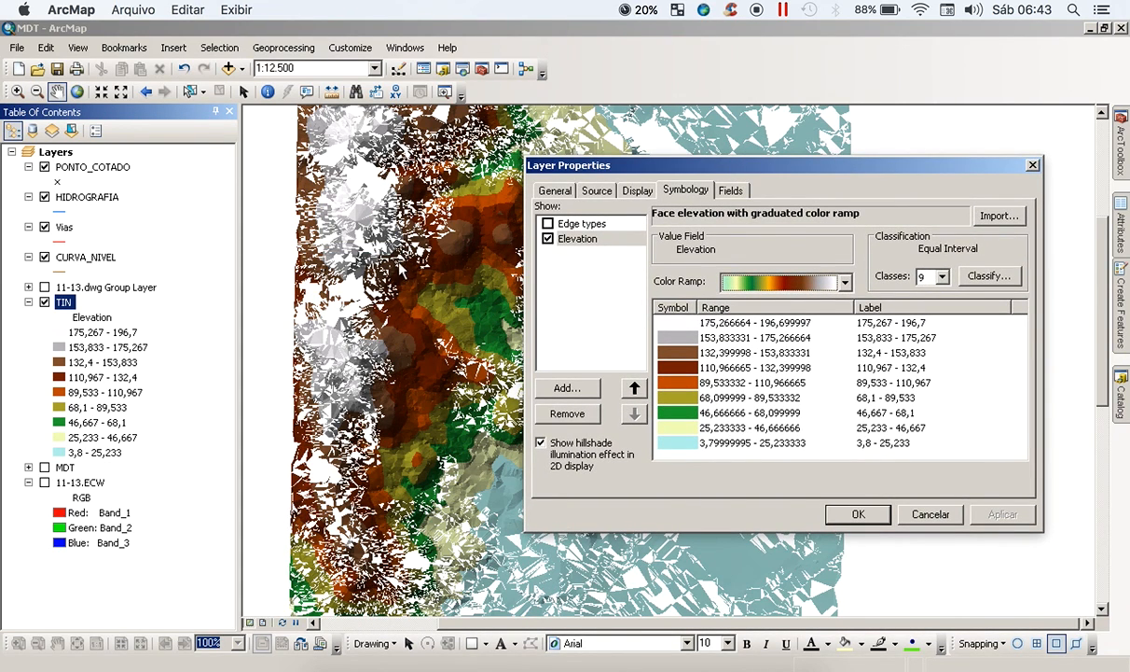
Step: Turn off the hillshade illumination effect in the TIN's Elevation symbology and apply the change
{"action": "left_click", "coordinate": [541, 442]}
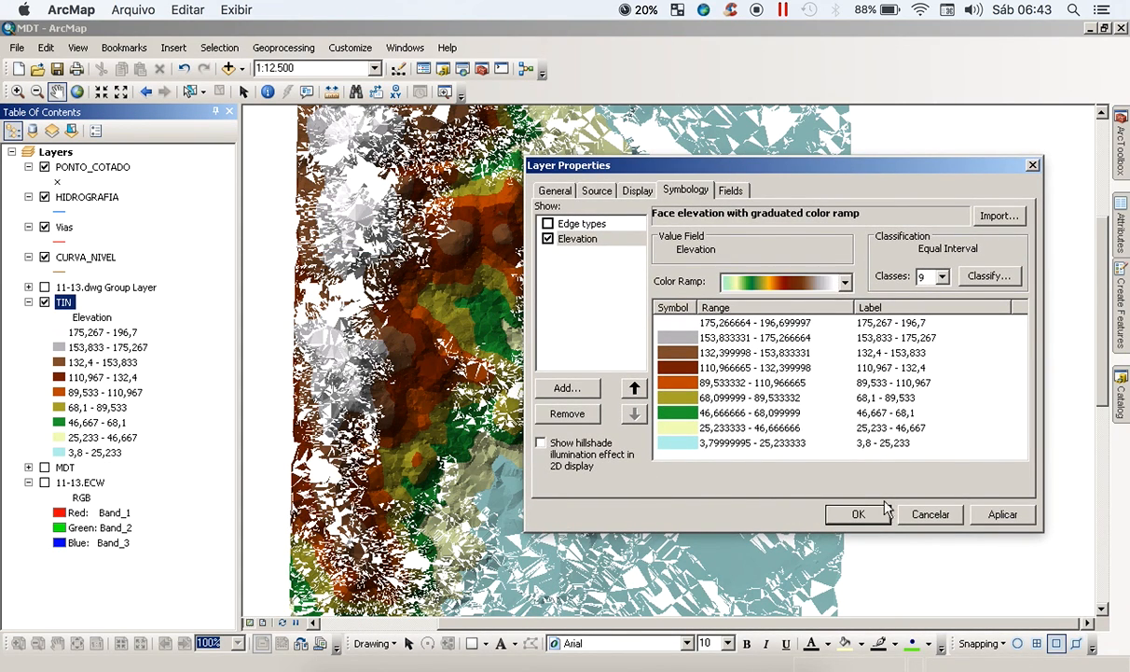
{"action": "left_click", "coordinate": [999, 514]}
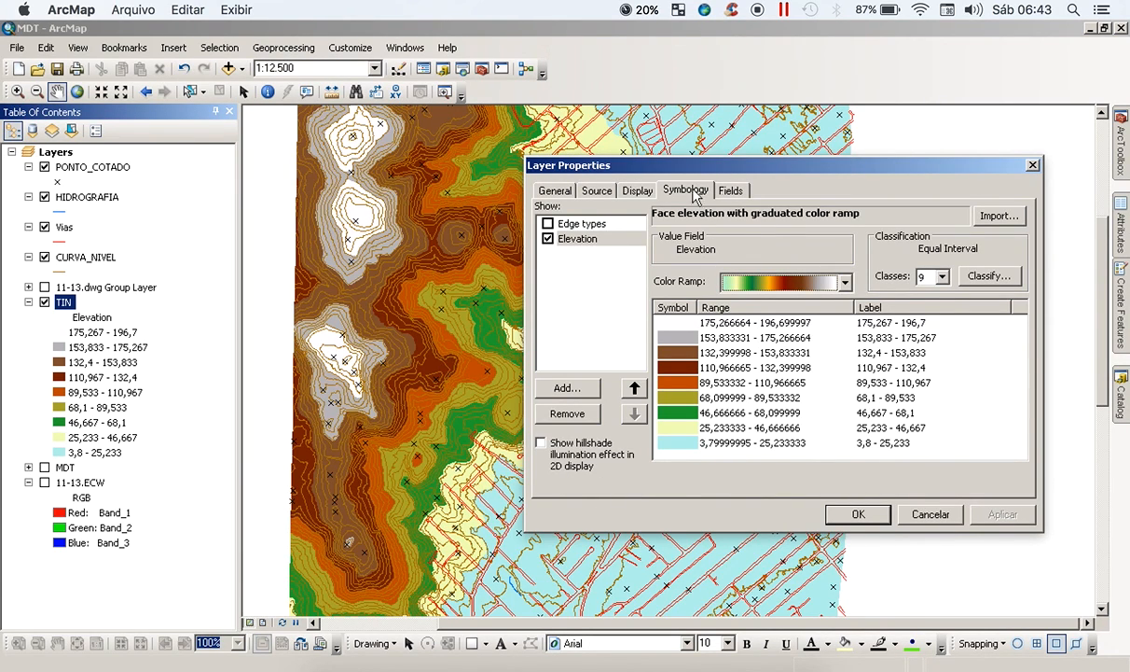
{"action": "left_click_drag", "start_coordinate": [694, 172], "coordinate": [614, 173]}
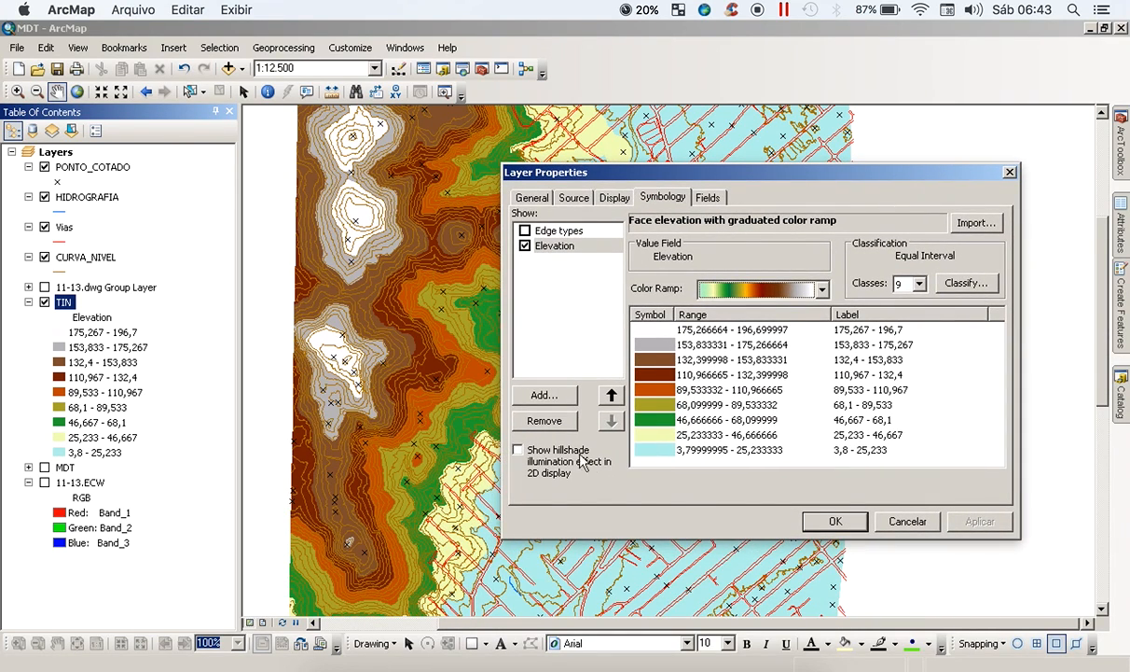
Step: Turn the TIN's 2D hillshade illumination effect back on, apply it and close the layer properties
{"action": "left_click", "coordinate": [518, 450]}
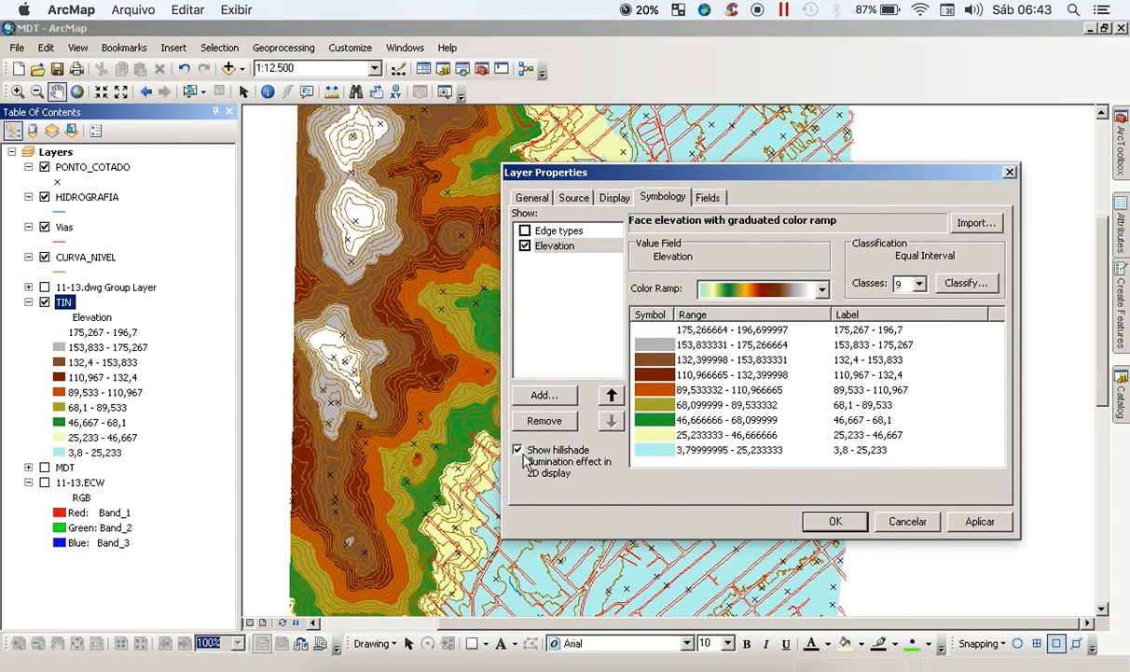
{"action": "left_click", "coordinate": [979, 521]}
{"action": "left_click", "coordinate": [835, 521]}
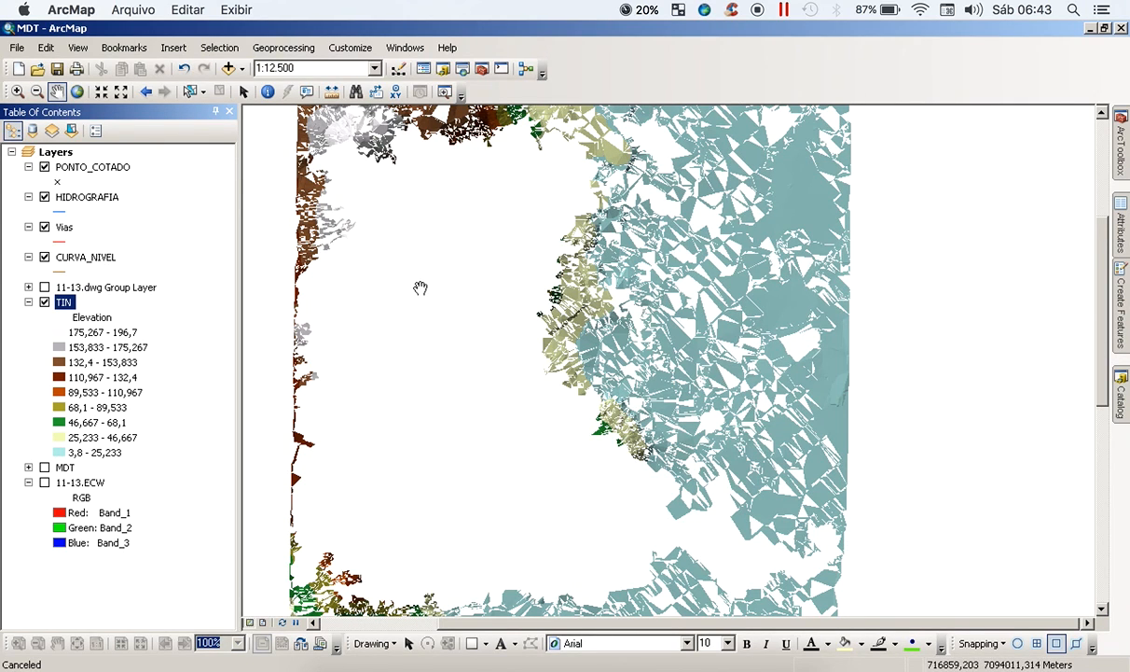
{"action": "scroll", "coordinate": [422, 294], "scroll_direction": "up", "scroll_amount": 2}
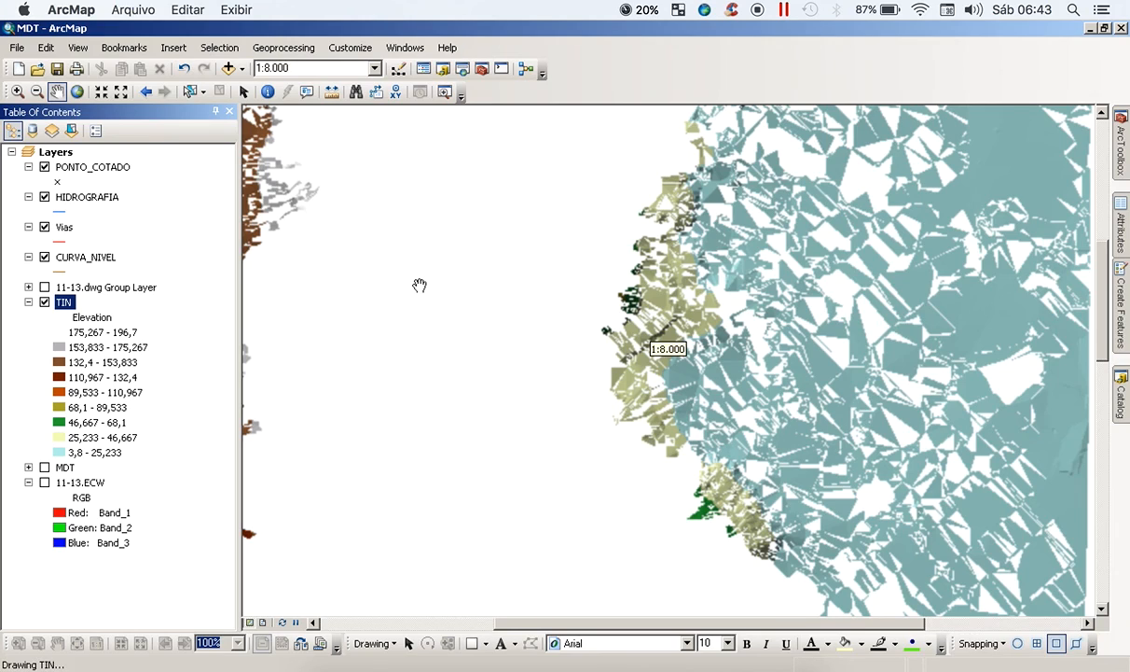
{"action": "scroll", "coordinate": [420, 286], "scroll_direction": "up", "scroll_amount": 1}
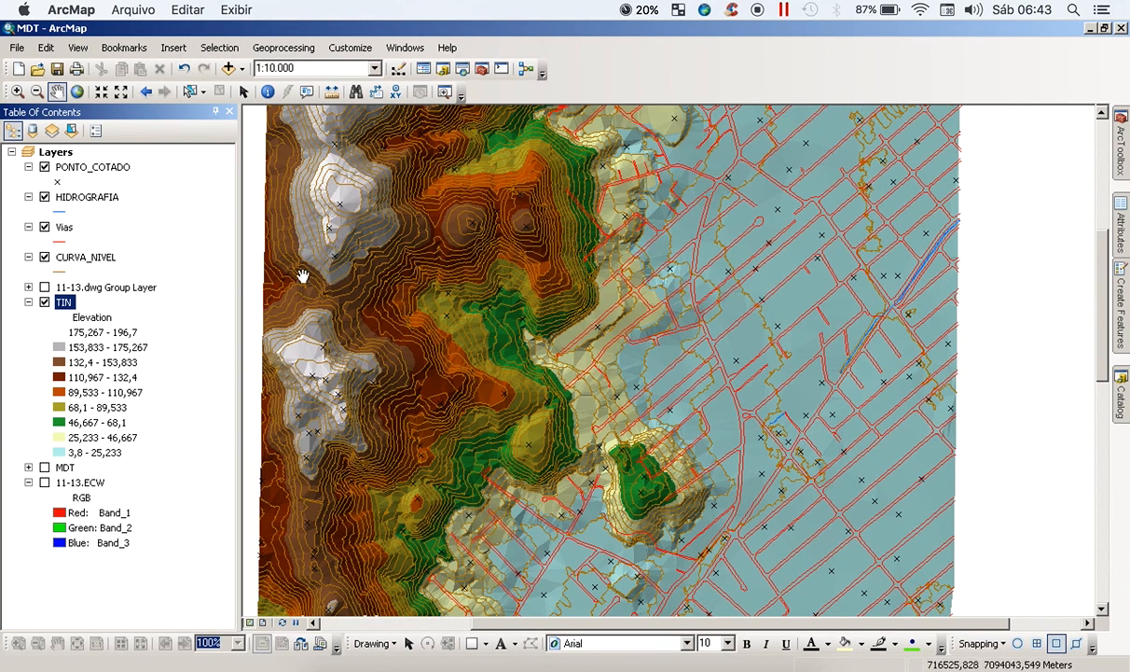
Step: Add the "Face aspect with graduated color ramp" renderer to the TIN layer's symbology
{"action": "left_click", "coordinate": [59, 306]}
{"action": "right_click", "coordinate": [64, 315]}
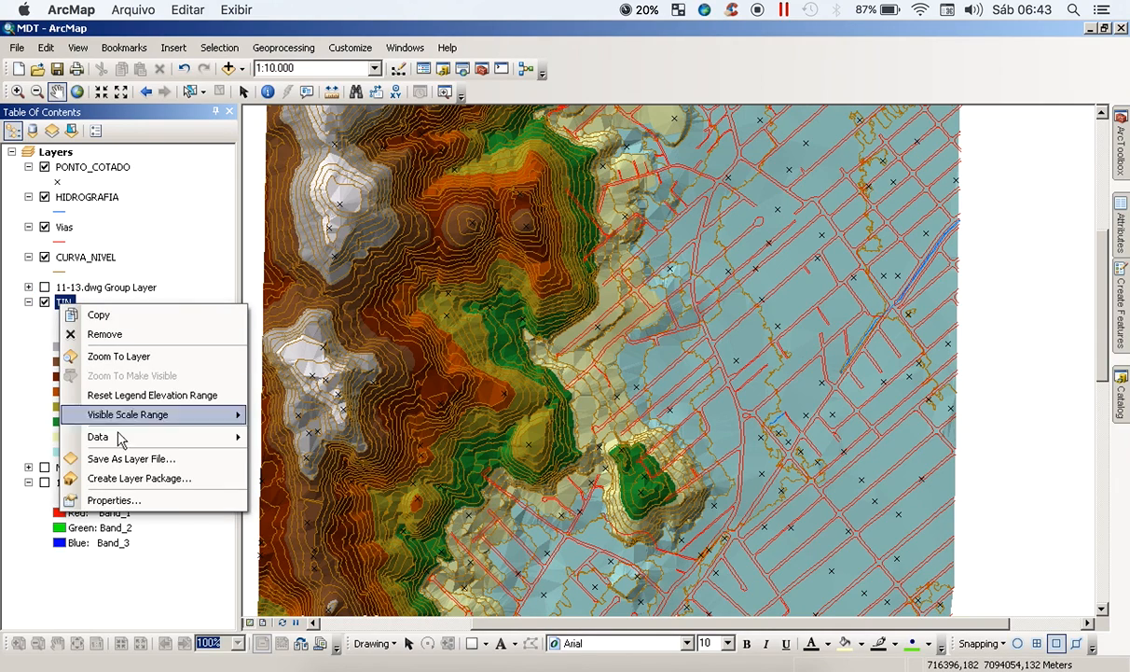
{"action": "left_click", "coordinate": [136, 500]}
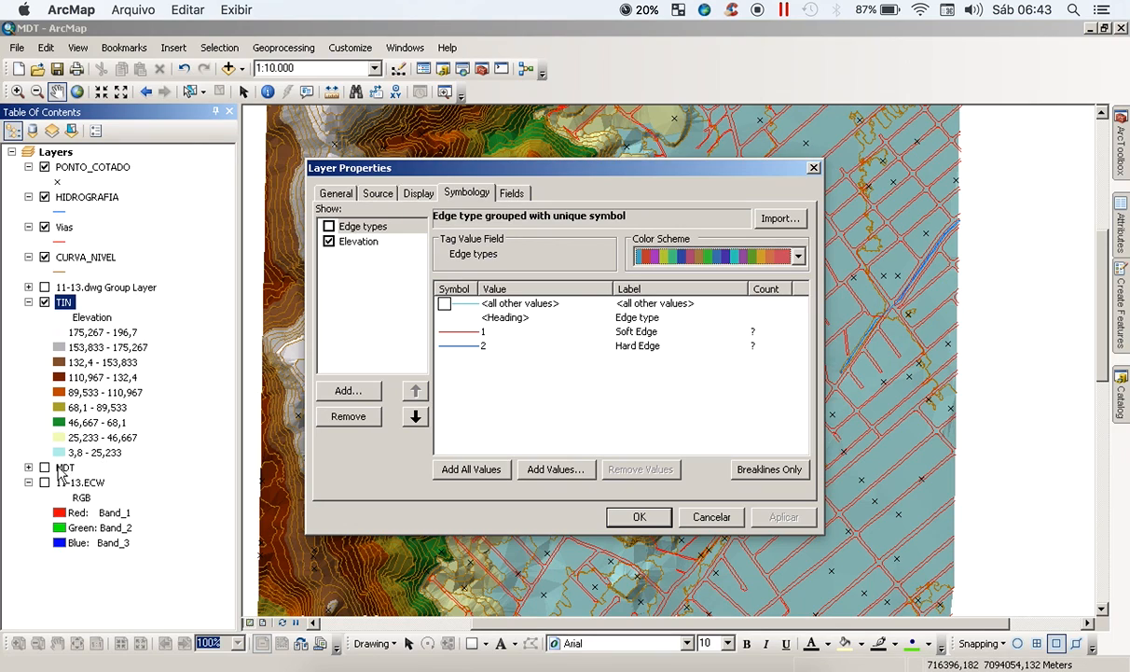
{"action": "left_click", "coordinate": [357, 241]}
{"action": "left_click_drag", "start_coordinate": [464, 174], "coordinate": [726, 152]}
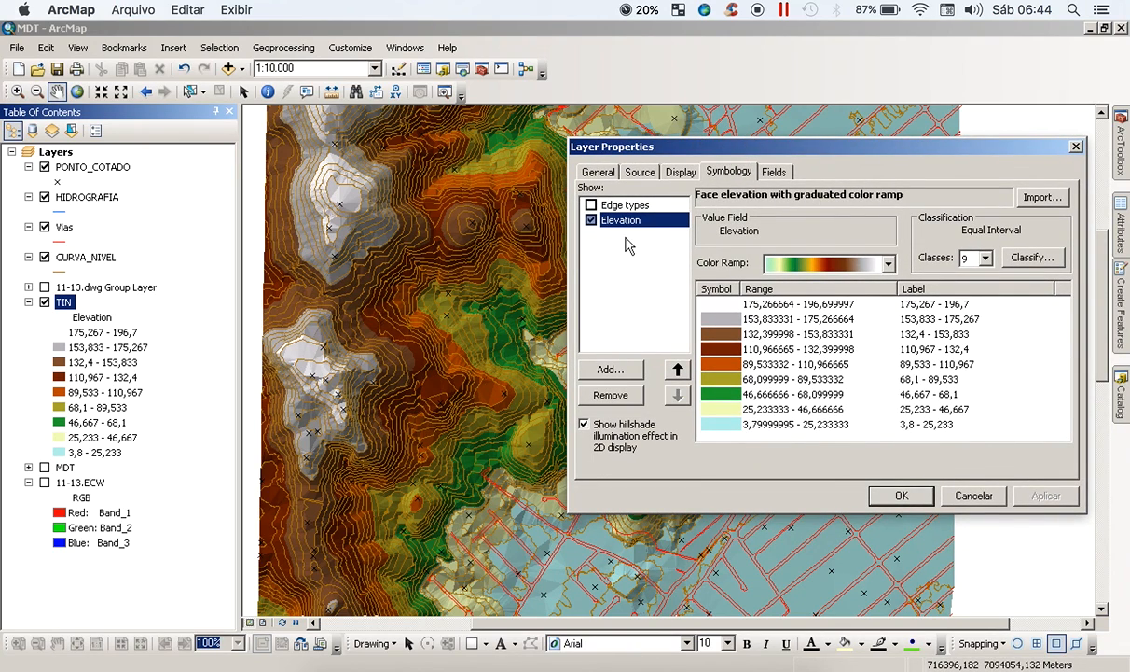
{"action": "left_click_drag", "start_coordinate": [644, 145], "coordinate": [621, 139]}
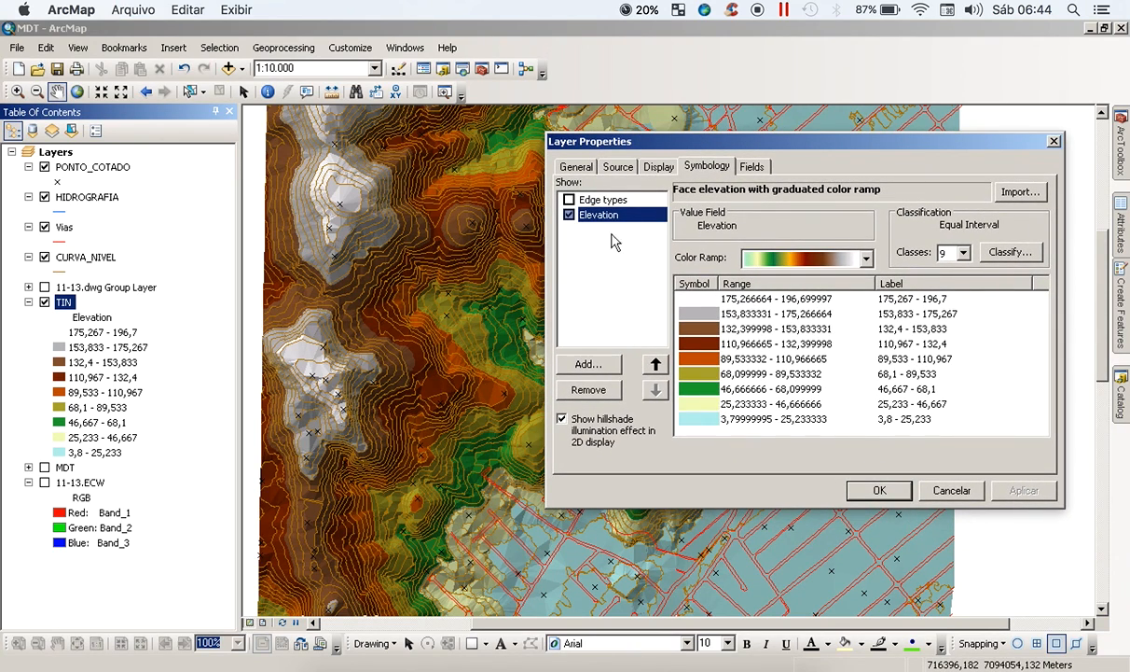
{"action": "left_click", "coordinate": [589, 364]}
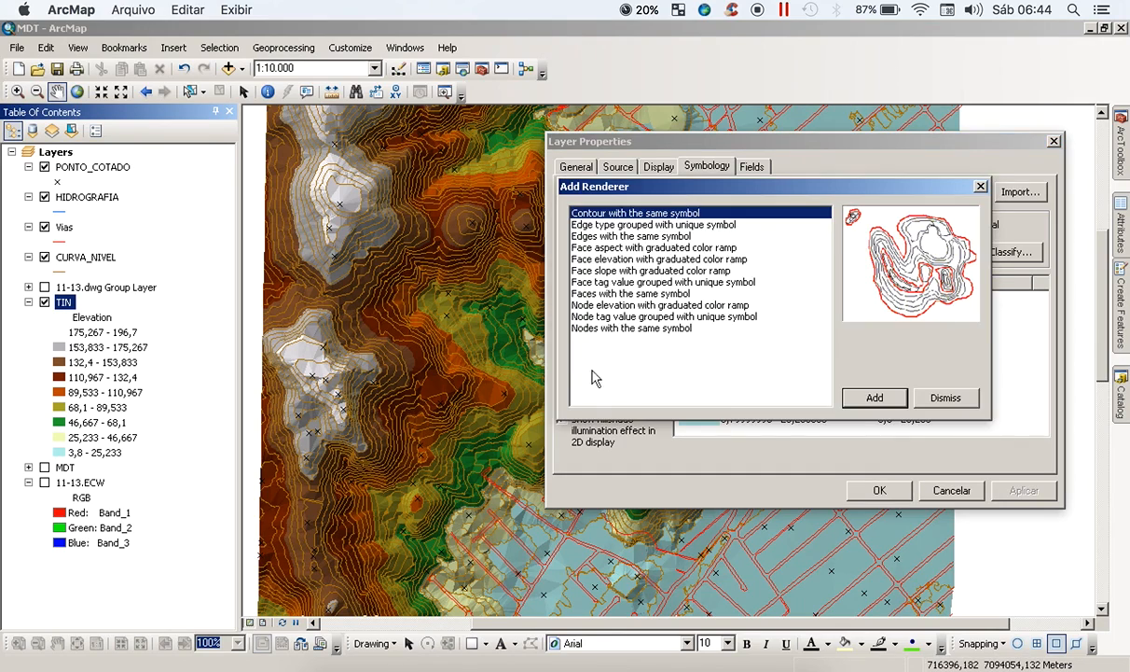
{"action": "left_click", "coordinate": [617, 225]}
{"action": "left_click", "coordinate": [597, 236]}
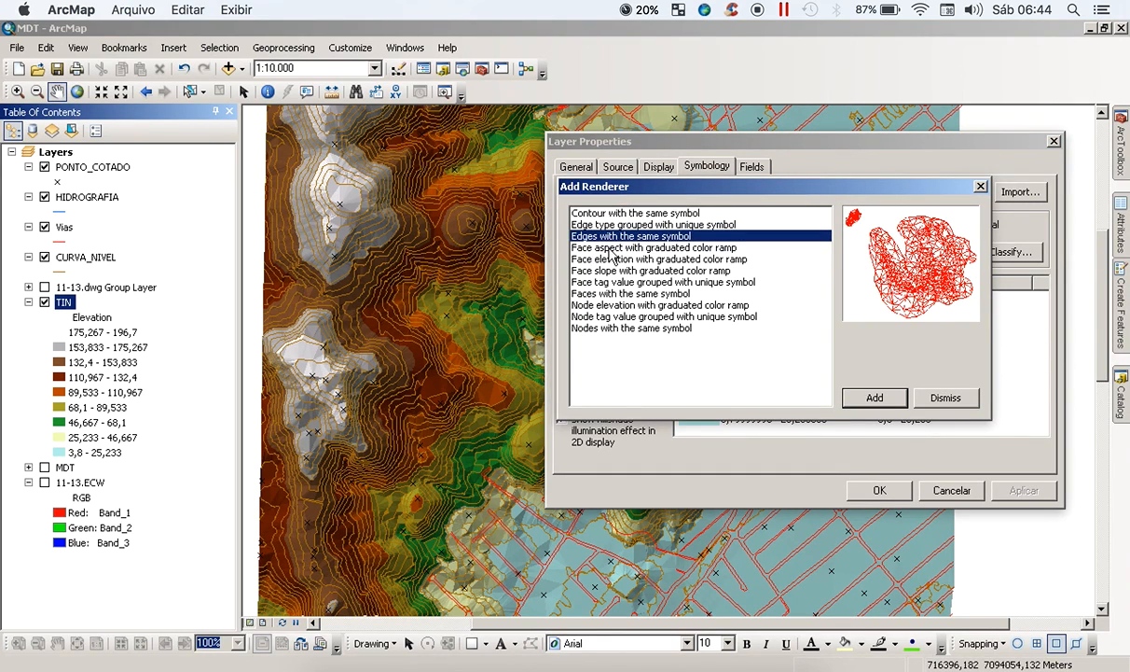
{"action": "left_click", "coordinate": [611, 248]}
{"action": "left_click", "coordinate": [872, 401]}
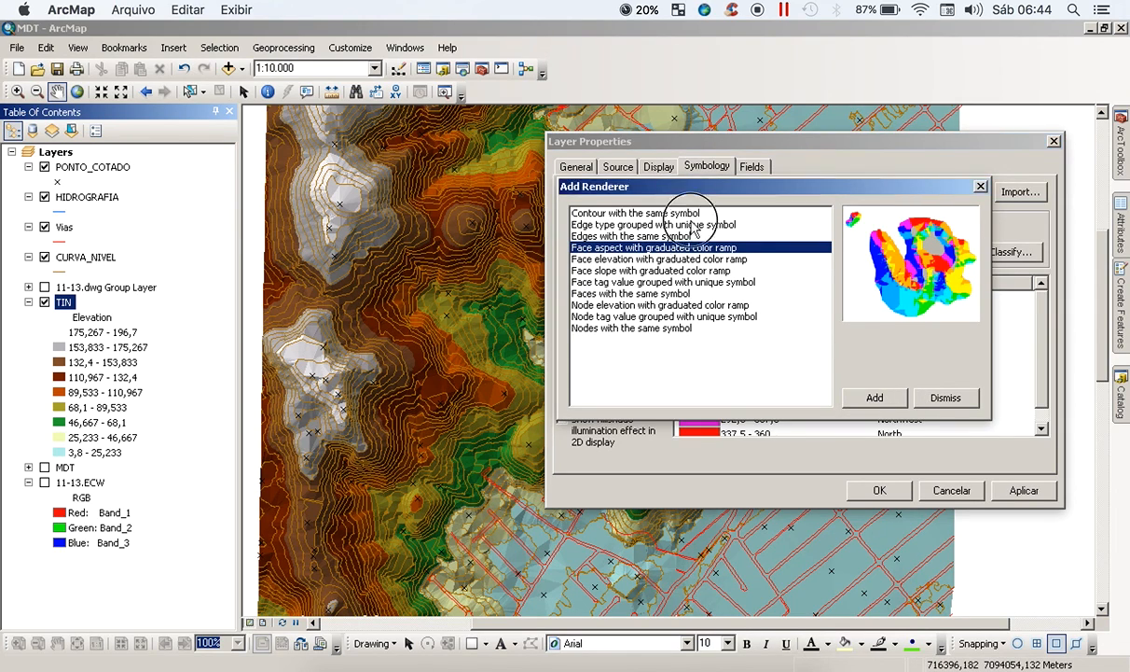
{"action": "left_click_drag", "start_coordinate": [682, 188], "coordinate": [749, 372]}
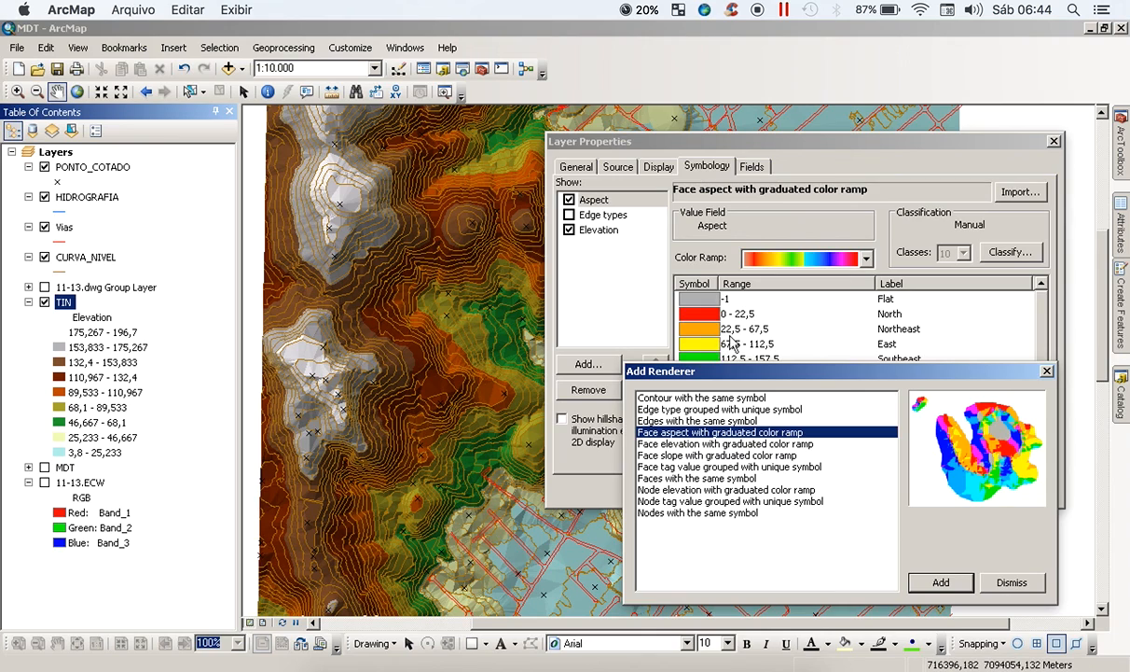
Step: Add the "Face slope with graduated color ramp" renderer to the TIN and close the renderer list
{"action": "left_click_drag", "start_coordinate": [715, 371], "coordinate": [586, 195]}
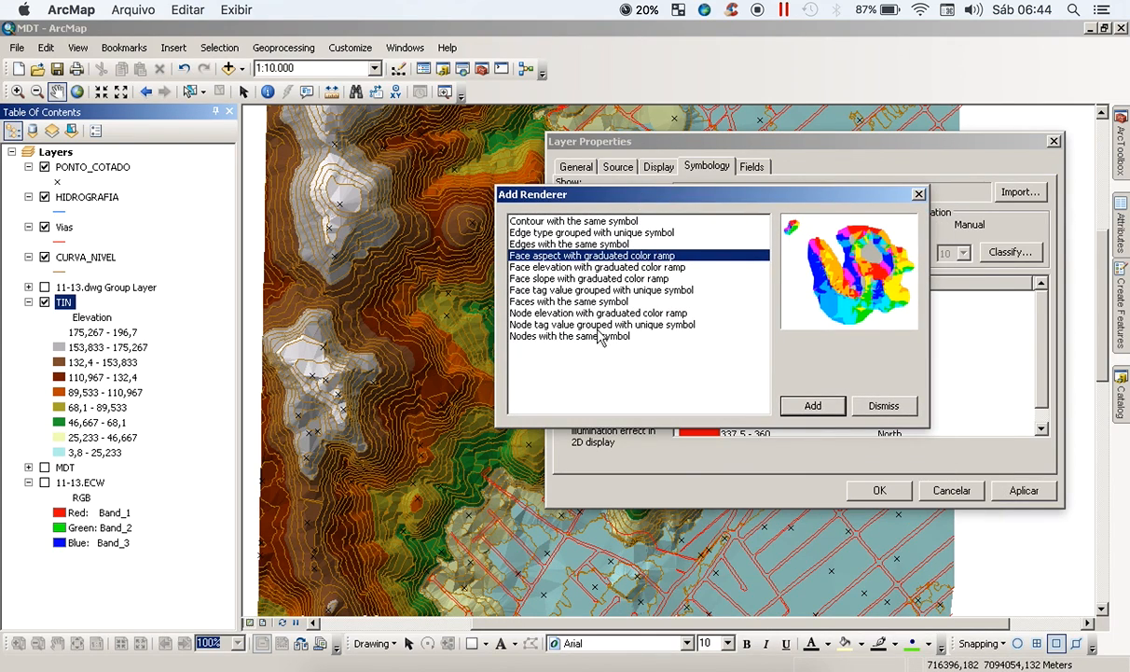
{"action": "left_click", "coordinate": [572, 280]}
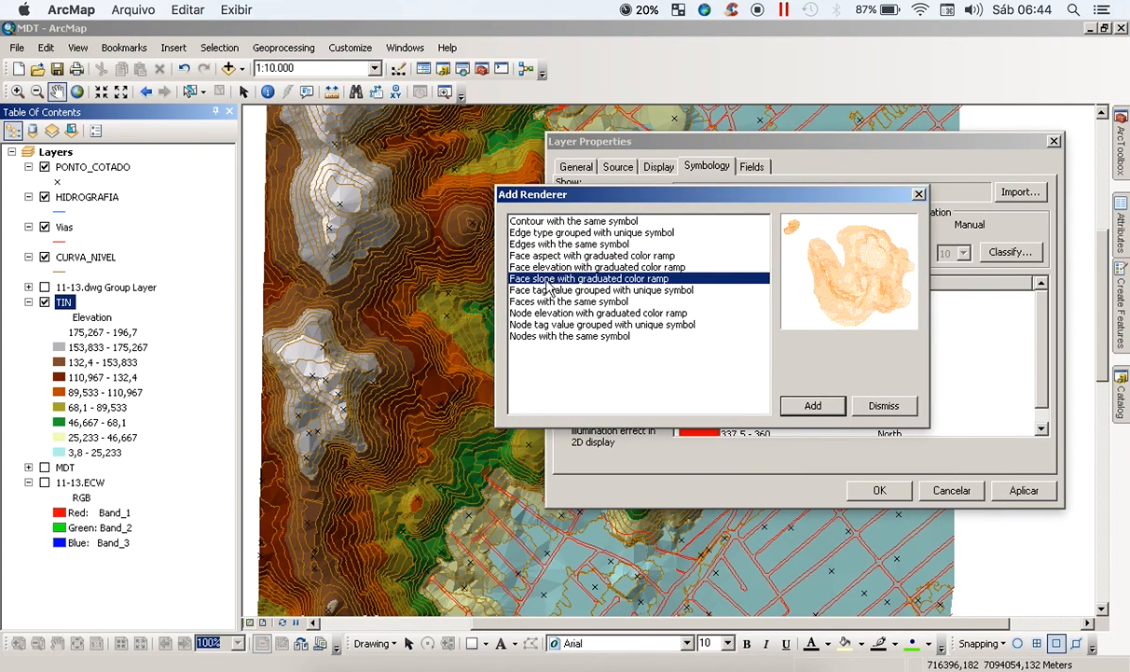
{"action": "left_click", "coordinate": [519, 291]}
{"action": "left_click", "coordinate": [515, 278]}
{"action": "left_click", "coordinate": [815, 405]}
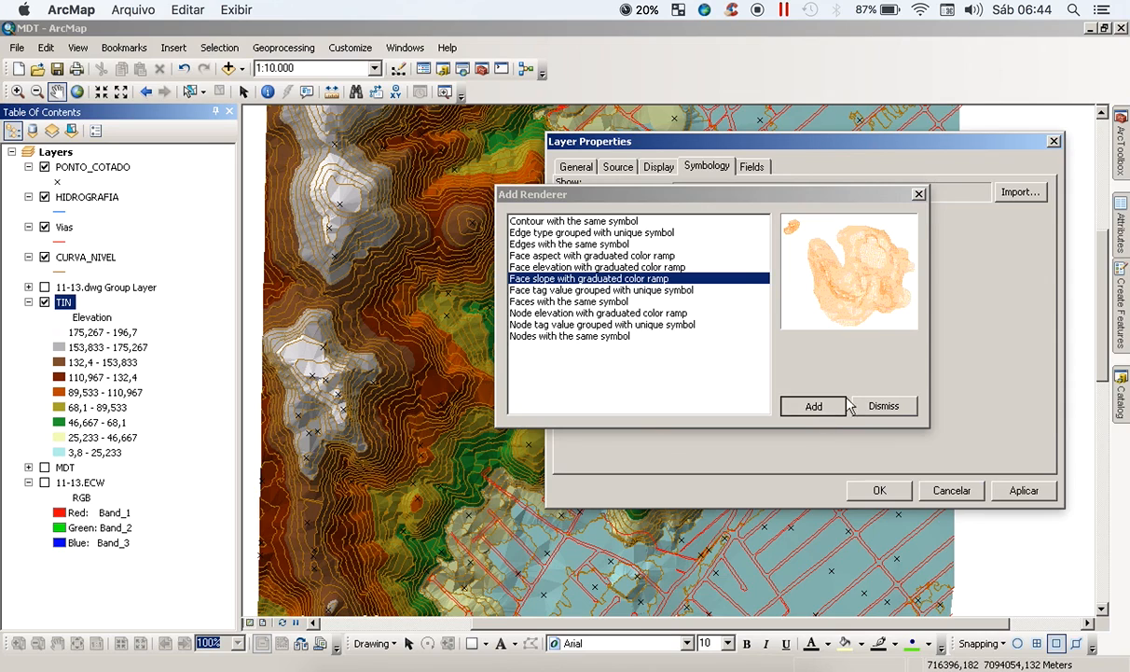
{"action": "left_click", "coordinate": [919, 195]}
{"action": "left_click_drag", "start_coordinate": [795, 141], "coordinate": [592, 228]}
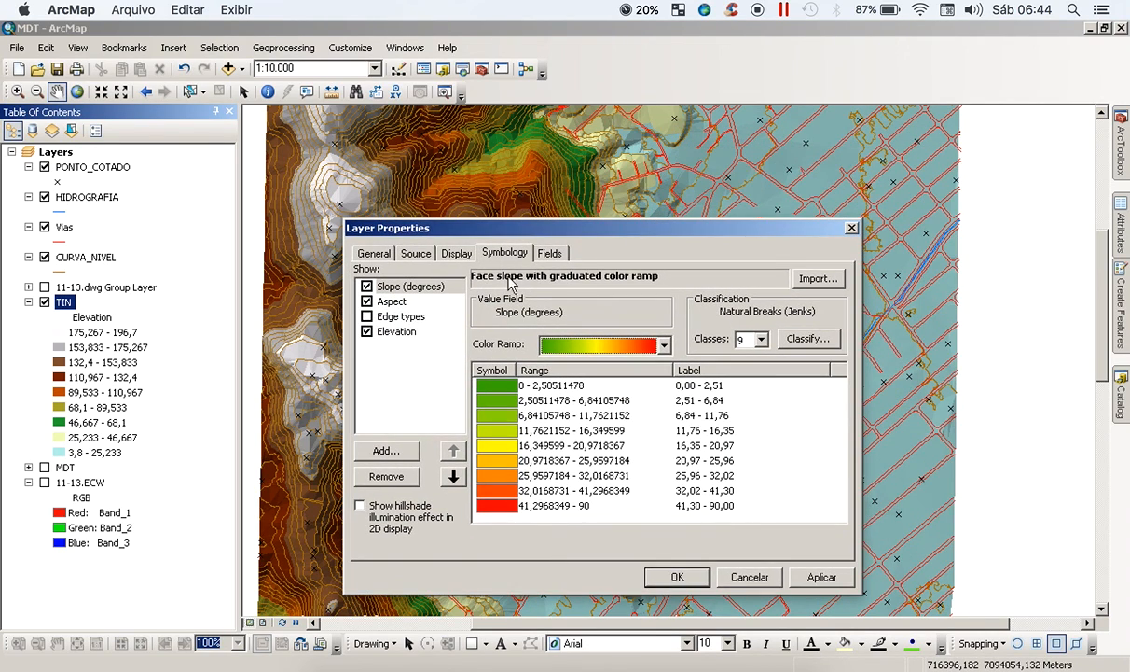
Step: Display only the TIN's Aspect renderer, with Slope and Elevation off and hillshade illumination on, and accept the changes
{"action": "left_click", "coordinate": [367, 286]}
{"action": "left_click", "coordinate": [367, 332]}
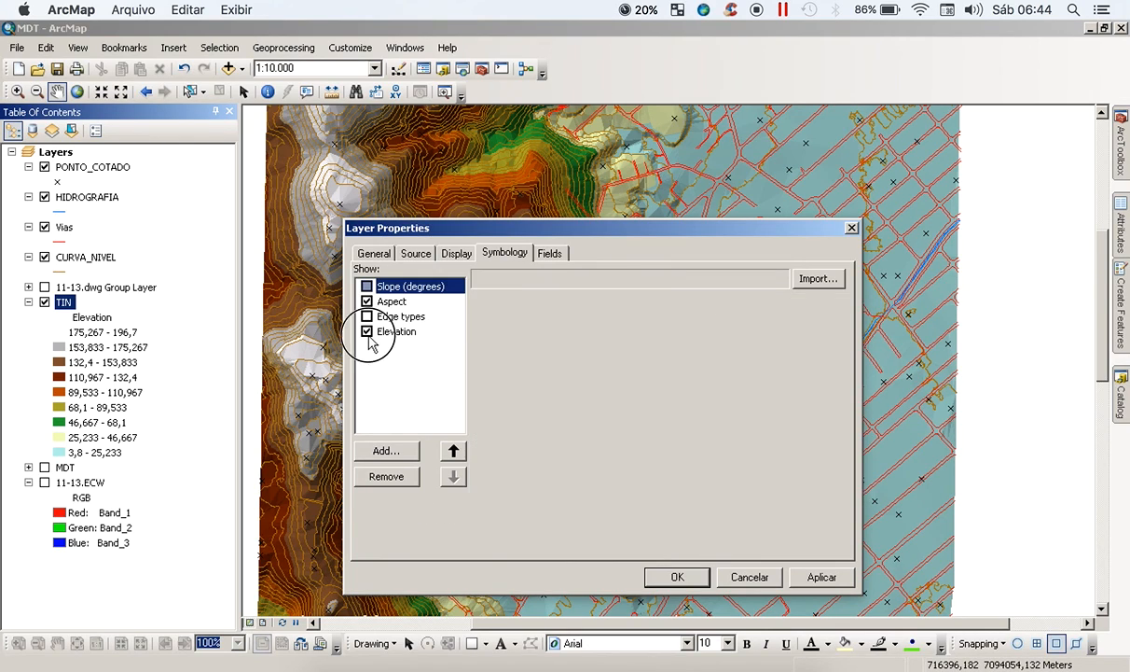
{"action": "left_click", "coordinate": [389, 304]}
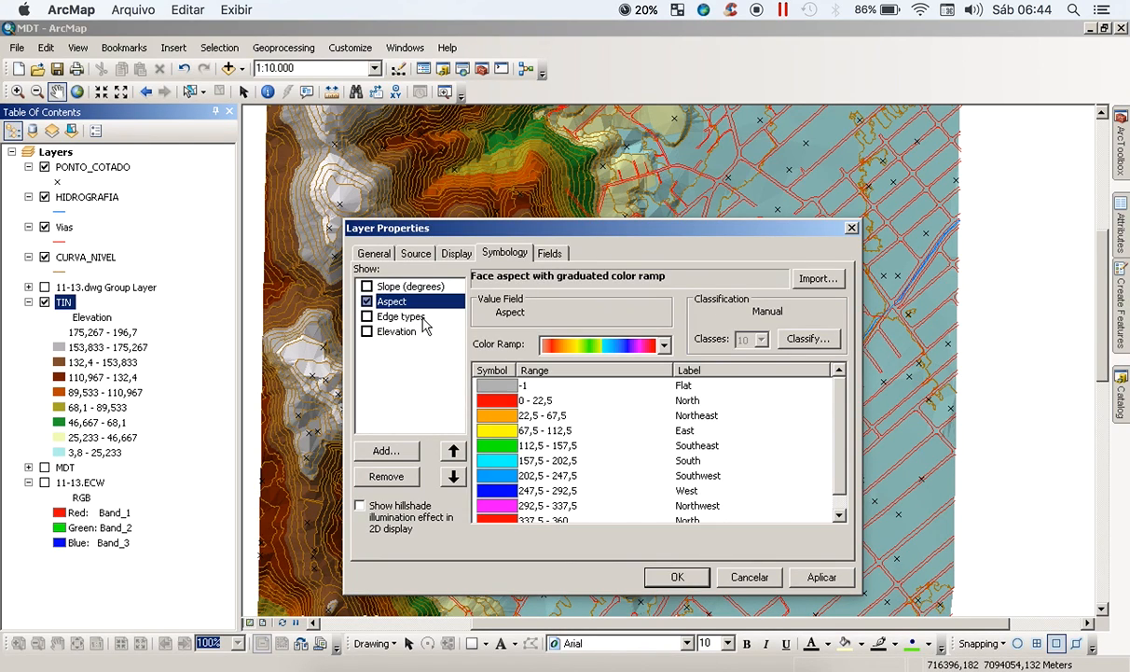
{"action": "left_click", "coordinate": [361, 504]}
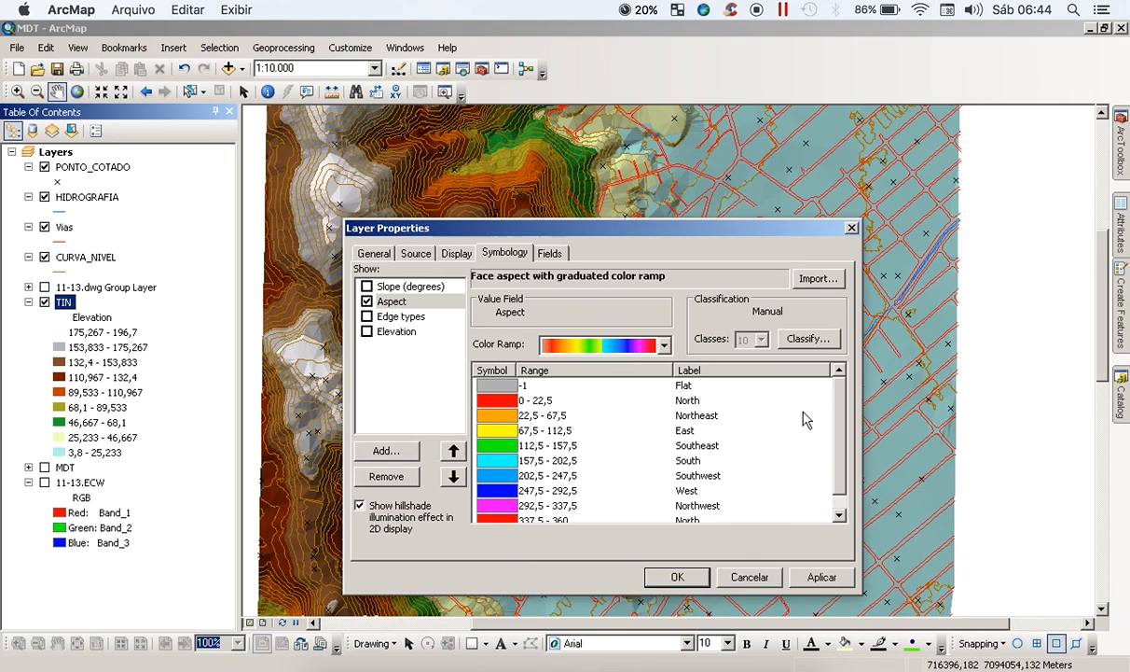
{"action": "left_click", "coordinate": [678, 577]}
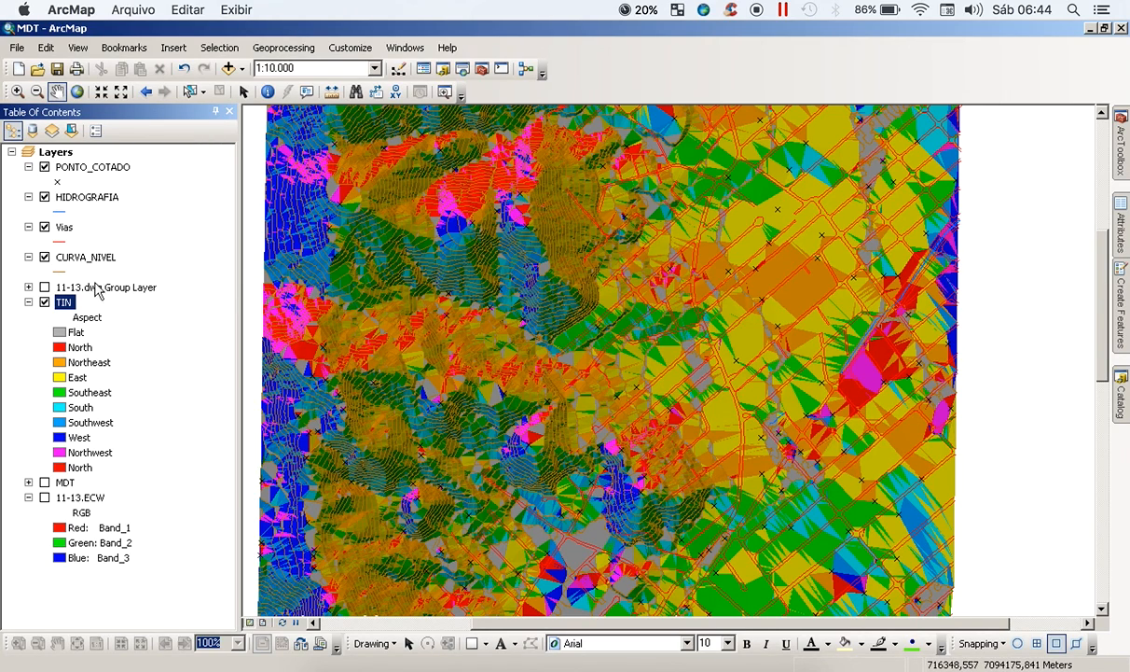
Step: In the TIN's Aspect symbology, set the South class (157,5 - 202,5) fill color to dark blue
{"action": "right_click", "coordinate": [73, 311]}
{"action": "left_click", "coordinate": [140, 498]}
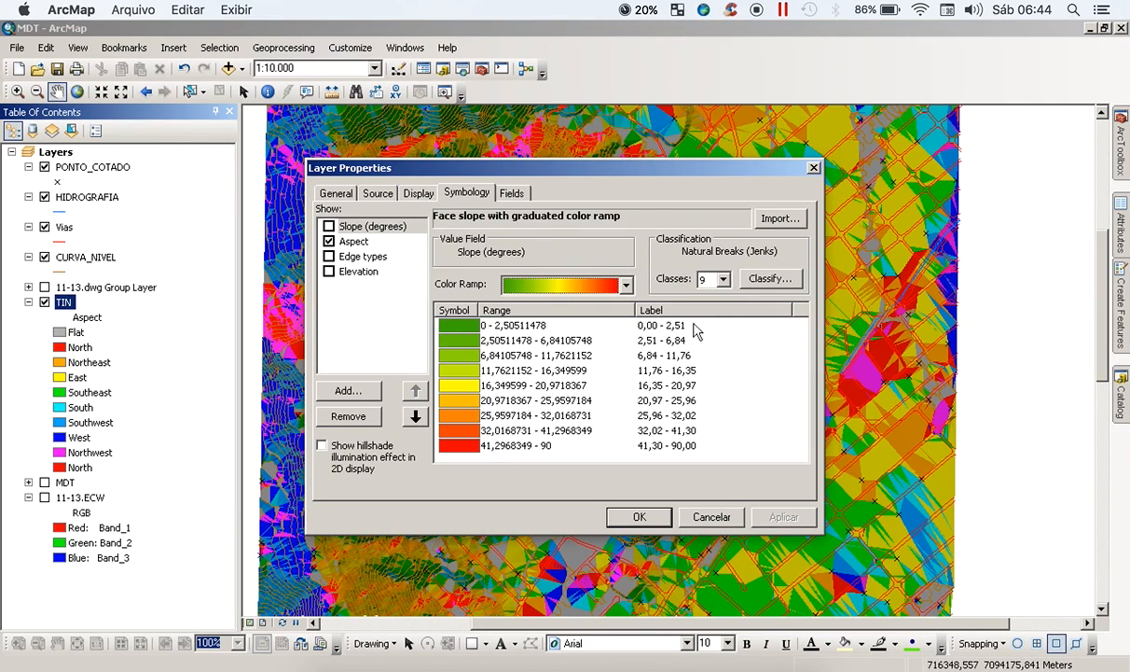
{"action": "left_click", "coordinate": [345, 241]}
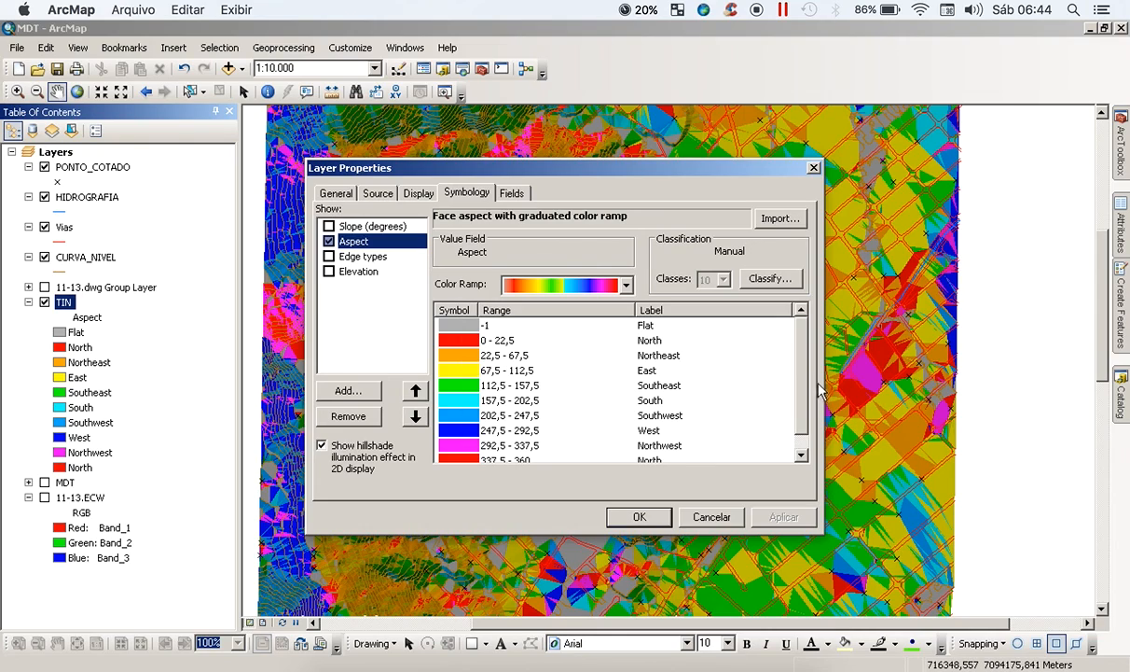
{"action": "mouse_move", "coordinate": [805, 371]}
{"action": "left_mouse_down"}
{"action": "mouse_move", "coordinate": [802, 411]}
{"action": "mouse_move", "coordinate": [808, 366]}
{"action": "left_mouse_up"}
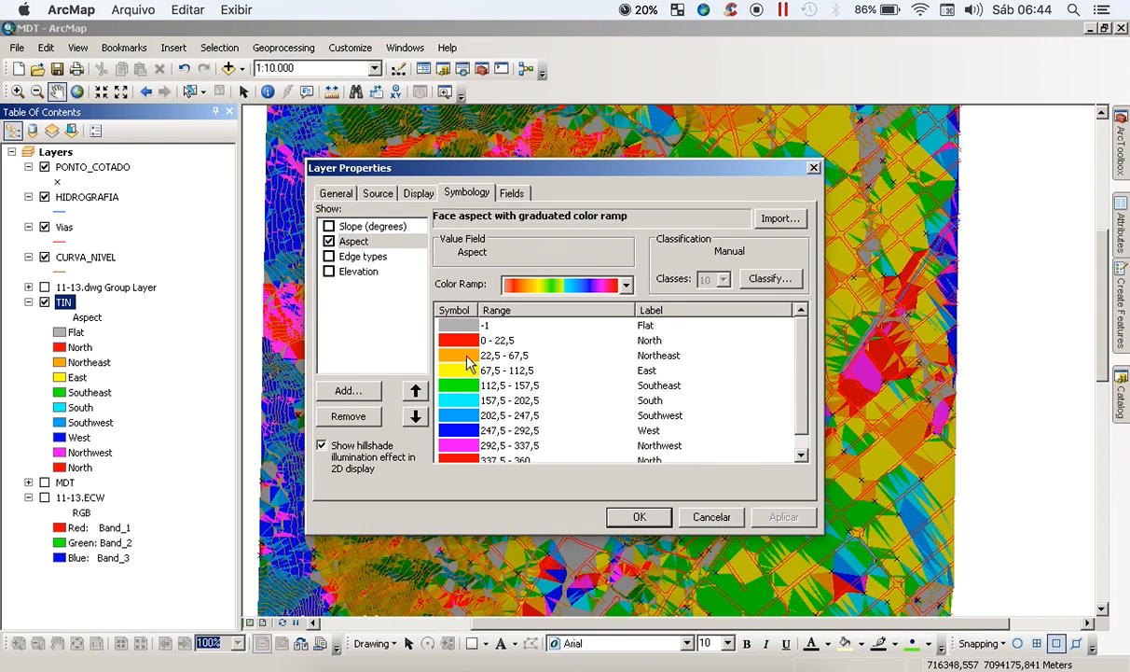
{"action": "double_click", "coordinate": [462, 407]}
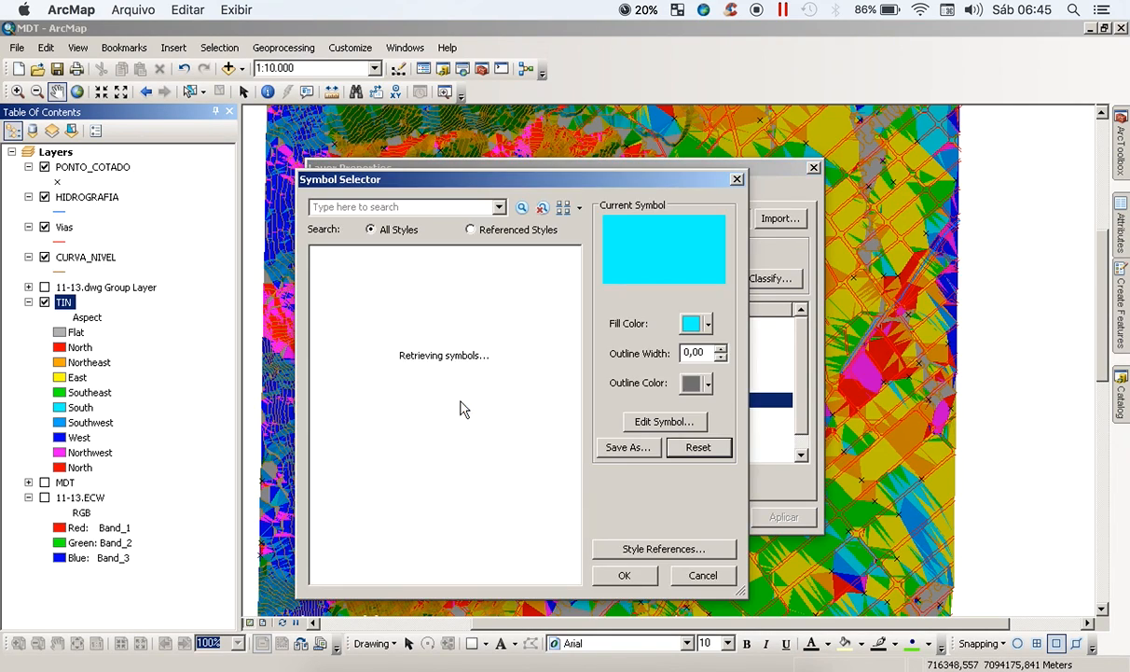
{"action": "left_click", "coordinate": [690, 327]}
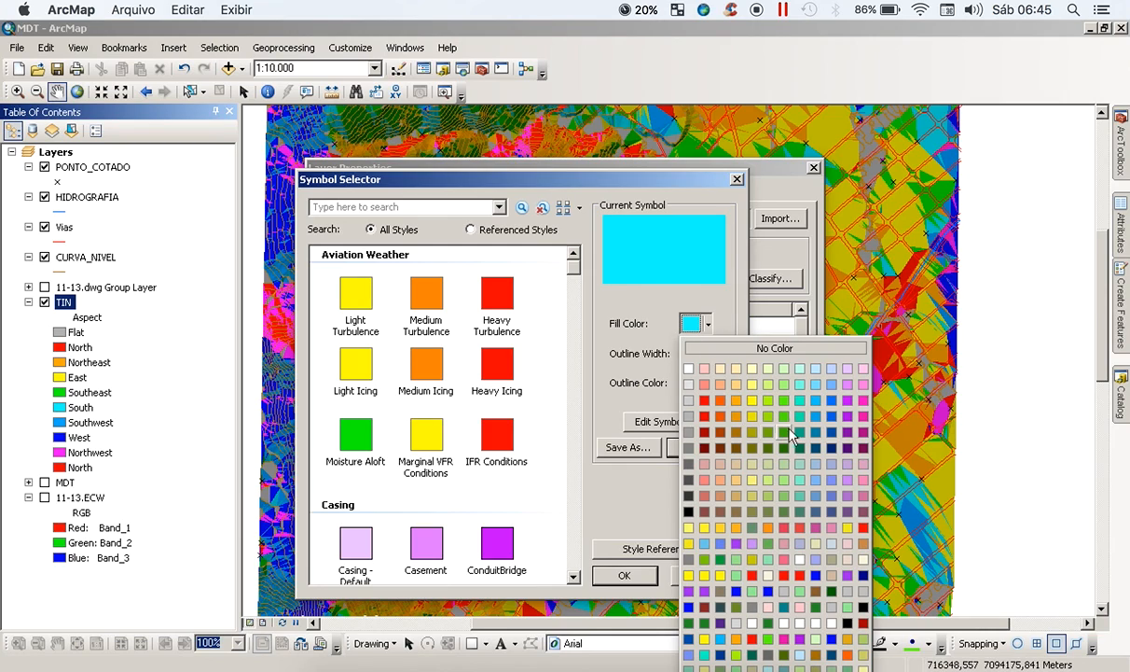
{"action": "left_click", "coordinate": [831, 448]}
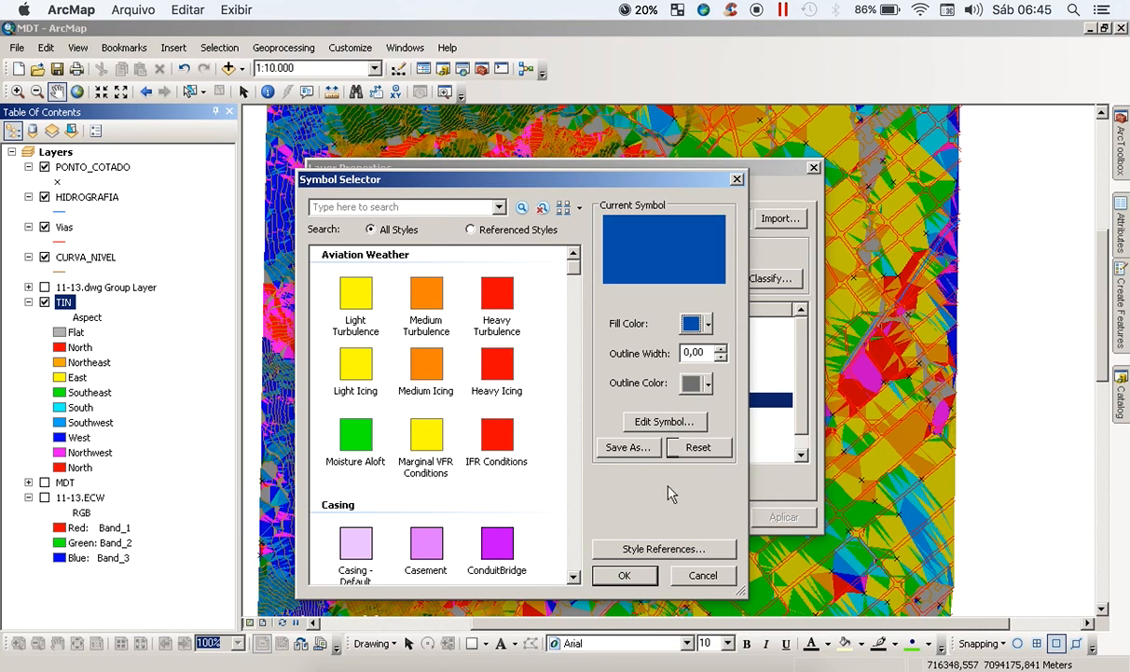
{"action": "left_click", "coordinate": [624, 574]}
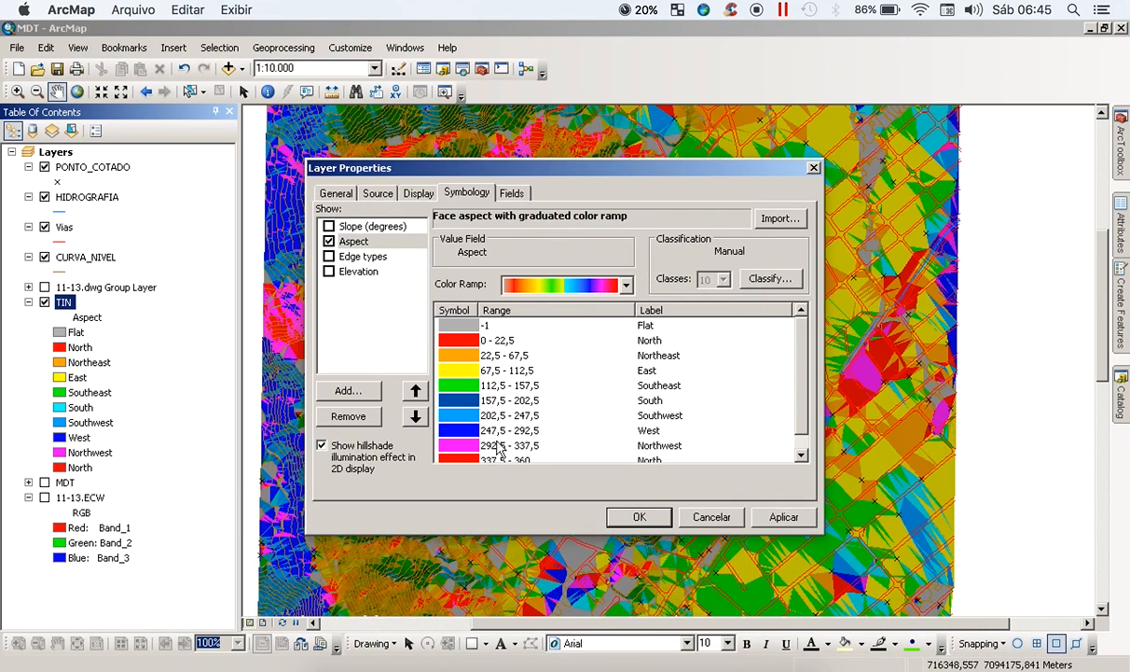
Step: Set the Southwest aspect class (202,5 - 247,5) fill color to light blue
{"action": "double_click", "coordinate": [467, 416]}
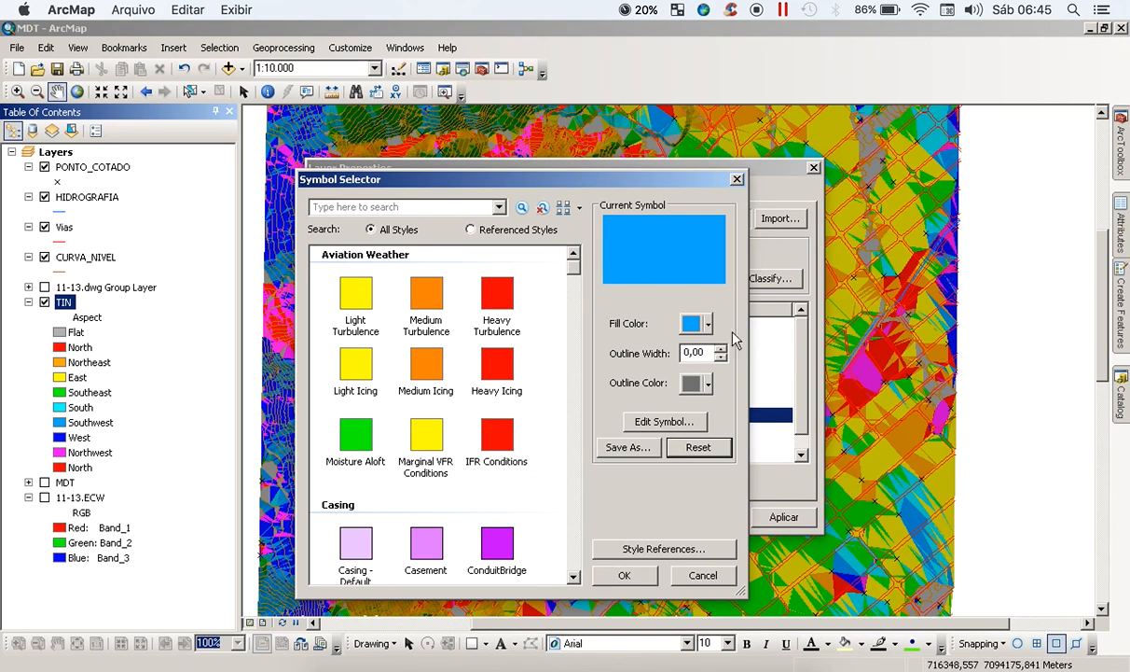
{"action": "left_click", "coordinate": [693, 324]}
{"action": "left_click", "coordinate": [830, 387]}
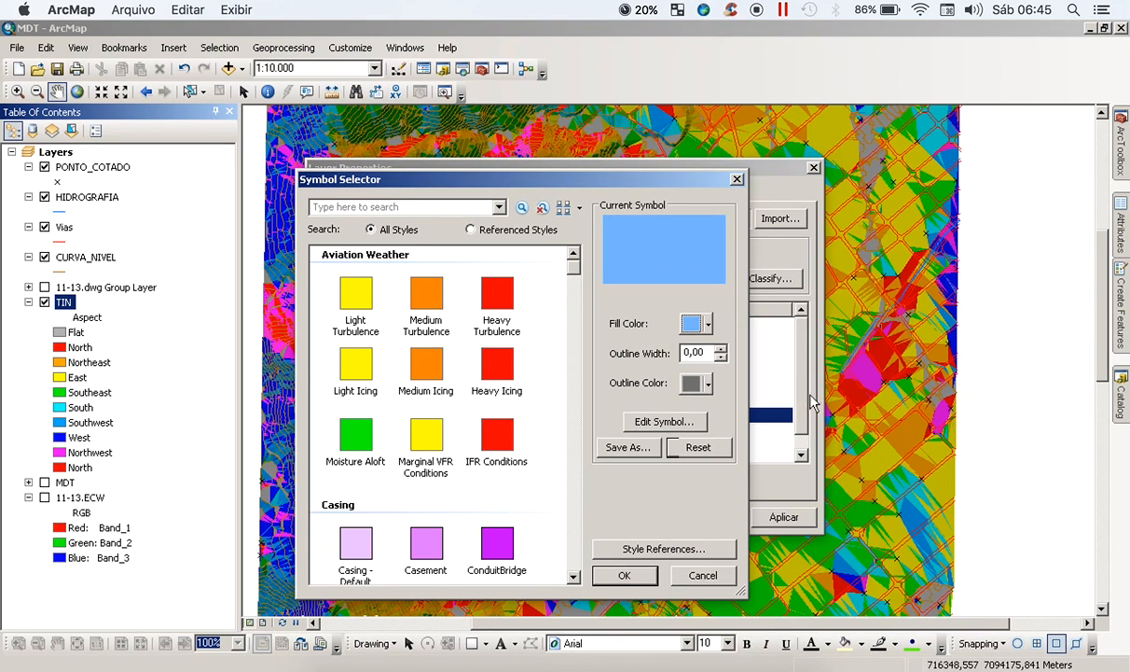
{"action": "left_click", "coordinate": [611, 572]}
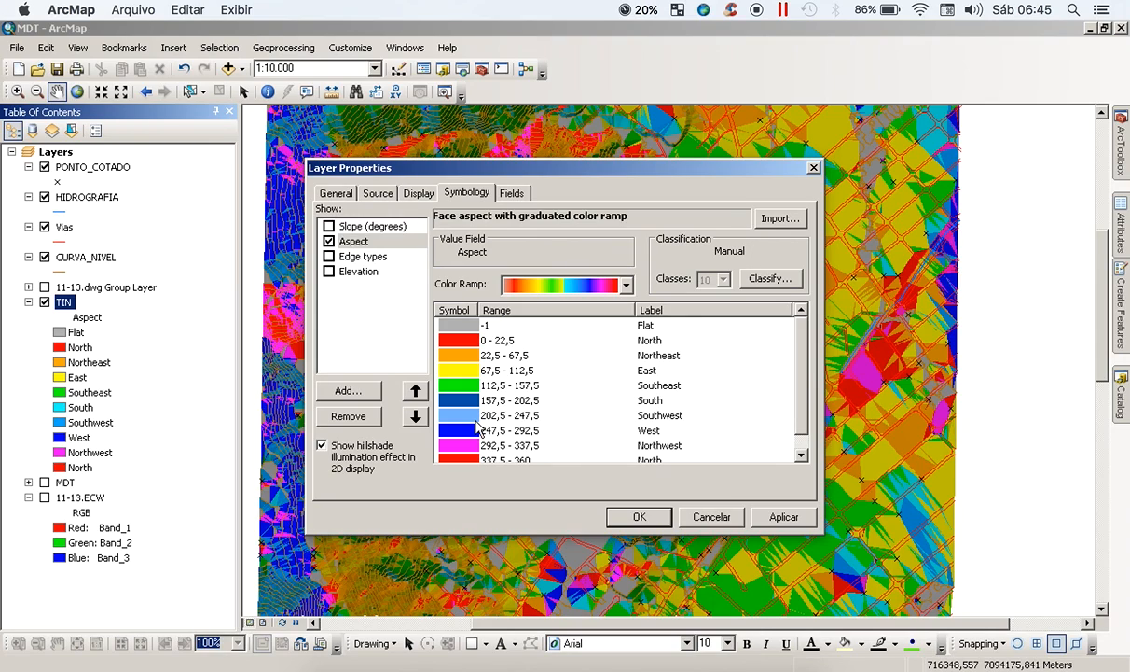
Step: Set the Southeast aspect class (112,5 - 157,5) fill color to light blue
{"action": "double_click", "coordinate": [458, 386]}
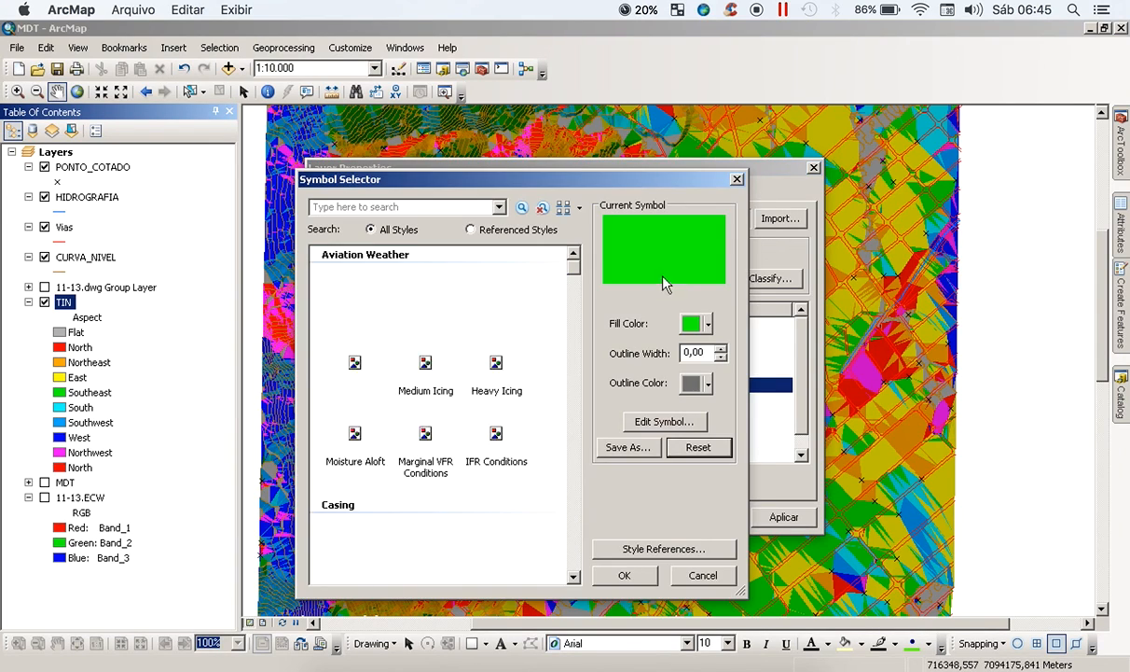
{"action": "left_click", "coordinate": [693, 324]}
{"action": "left_click", "coordinate": [829, 390]}
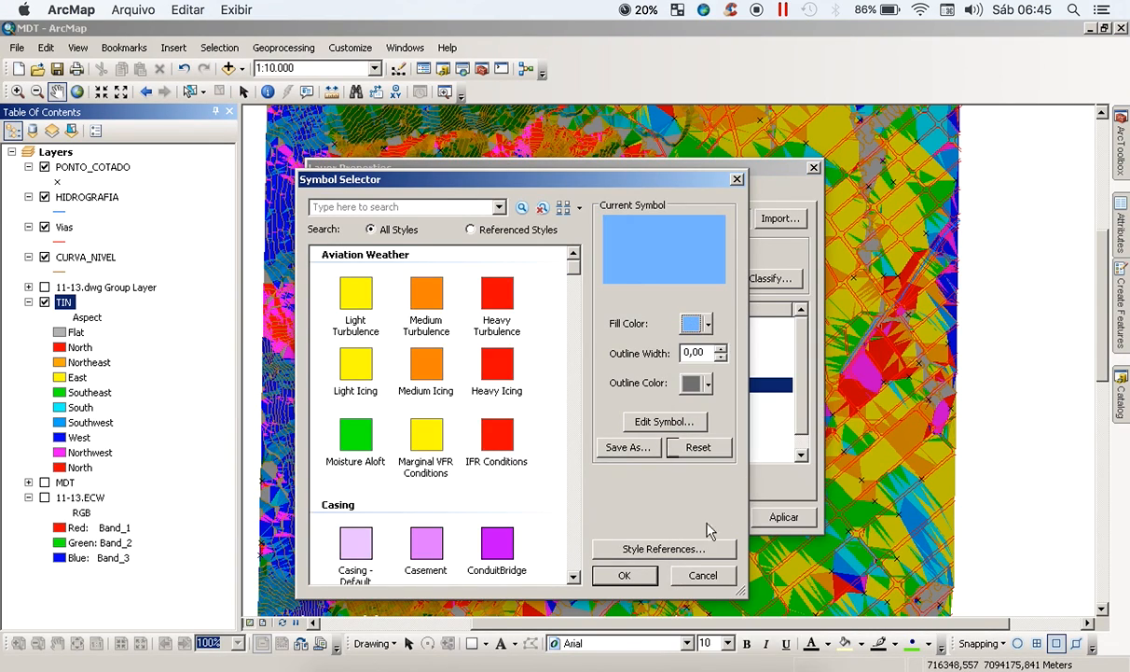
{"action": "left_click", "coordinate": [627, 575]}
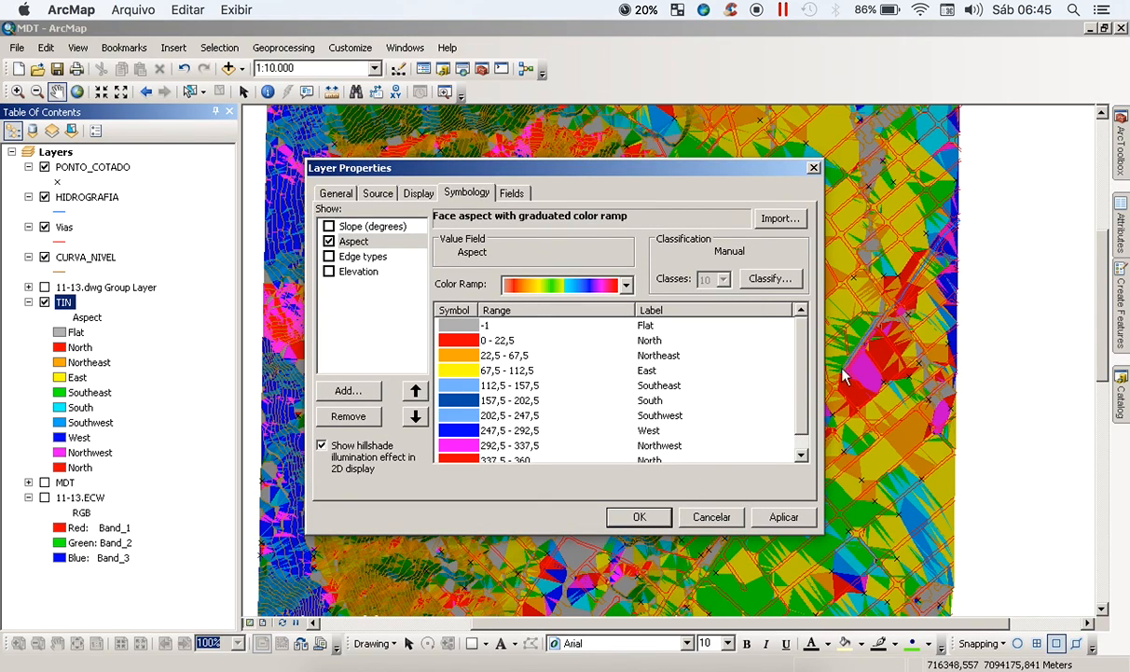
Step: Set the West aspect class (247,5 - 292,5) fill color to yellow
{"action": "scroll", "coordinate": [801, 381], "scroll_direction": "down", "scroll_amount": 1}
{"action": "double_click", "coordinate": [458, 415]}
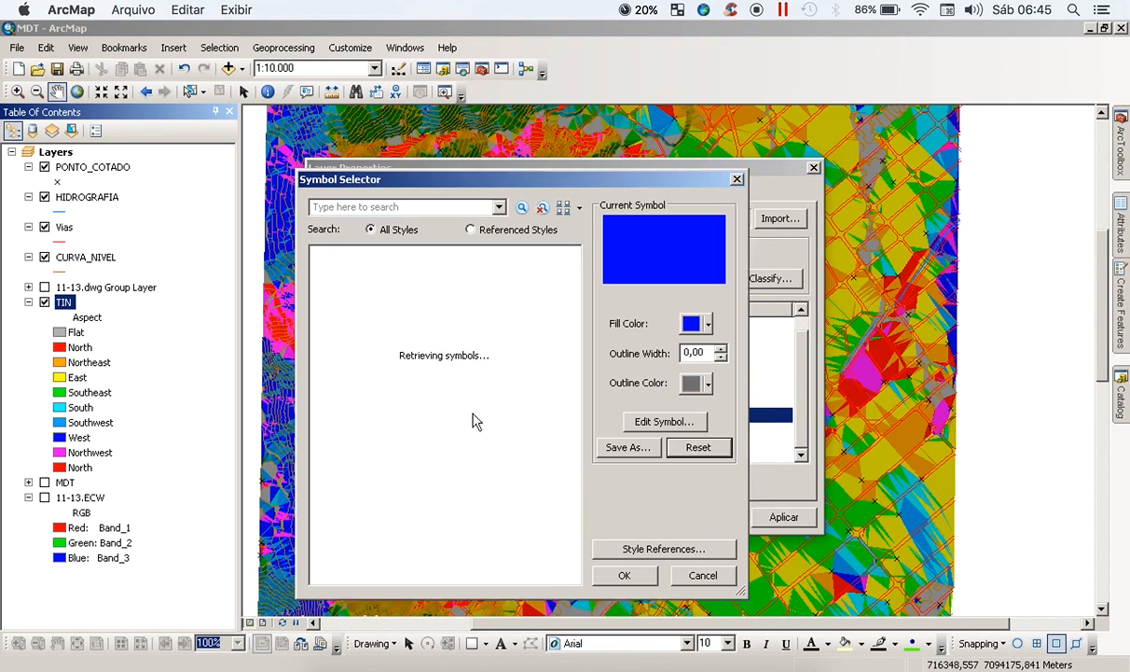
{"action": "left_click", "coordinate": [695, 324]}
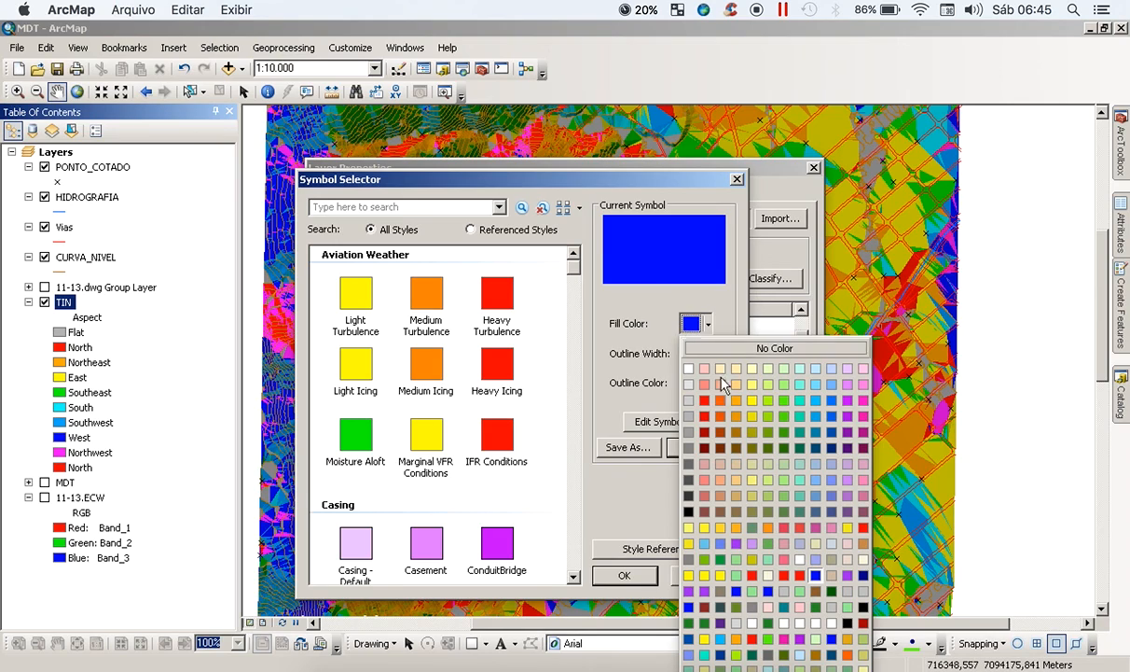
{"action": "left_click", "coordinate": [751, 402]}
{"action": "left_click", "coordinate": [642, 573]}
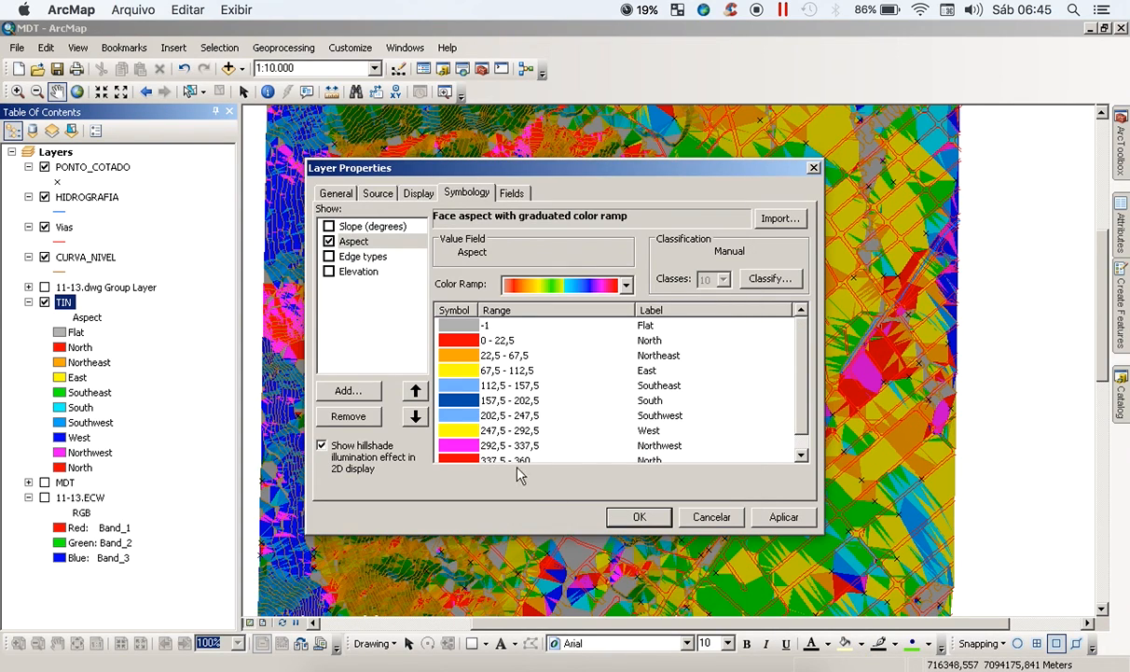
Step: Set the East aspect class (67,5 - 112,5) fill color to the same yellow as the West class
{"action": "double_click", "coordinate": [458, 373]}
{"action": "left_click", "coordinate": [695, 323]}
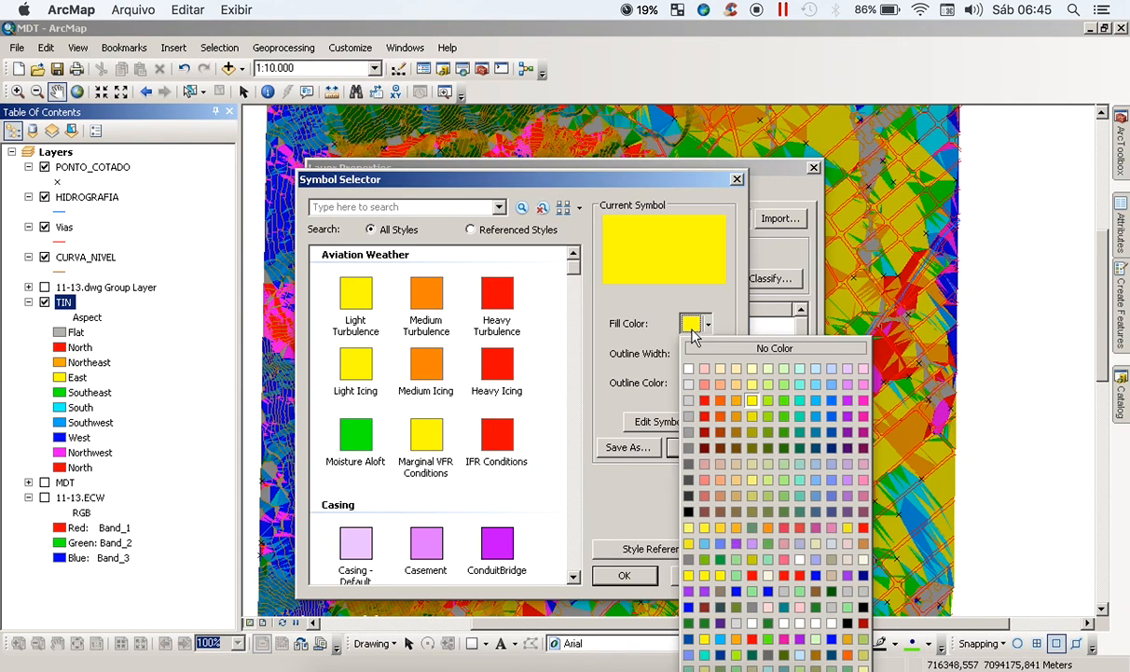
{"action": "left_click", "coordinate": [751, 401]}
{"action": "left_click", "coordinate": [627, 575]}
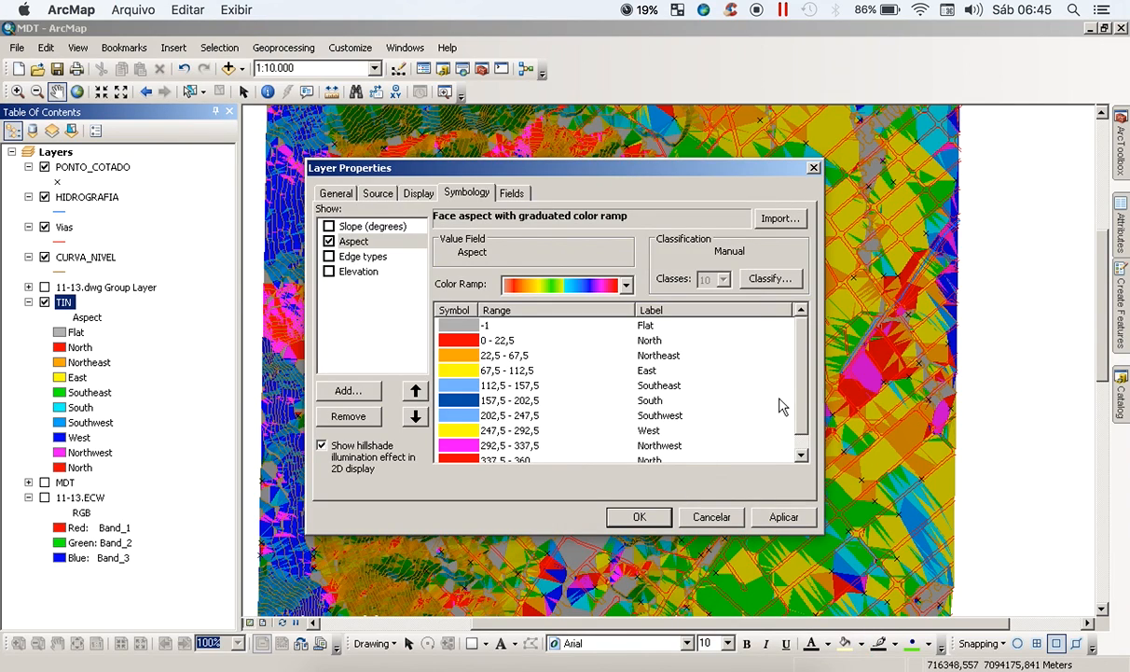
Step: Set the Northwest aspect class (292,5 - 337,5) fill color to orange and accept the TIN's symbology changes
{"action": "scroll", "coordinate": [799, 401], "scroll_direction": "down", "scroll_amount": 1}
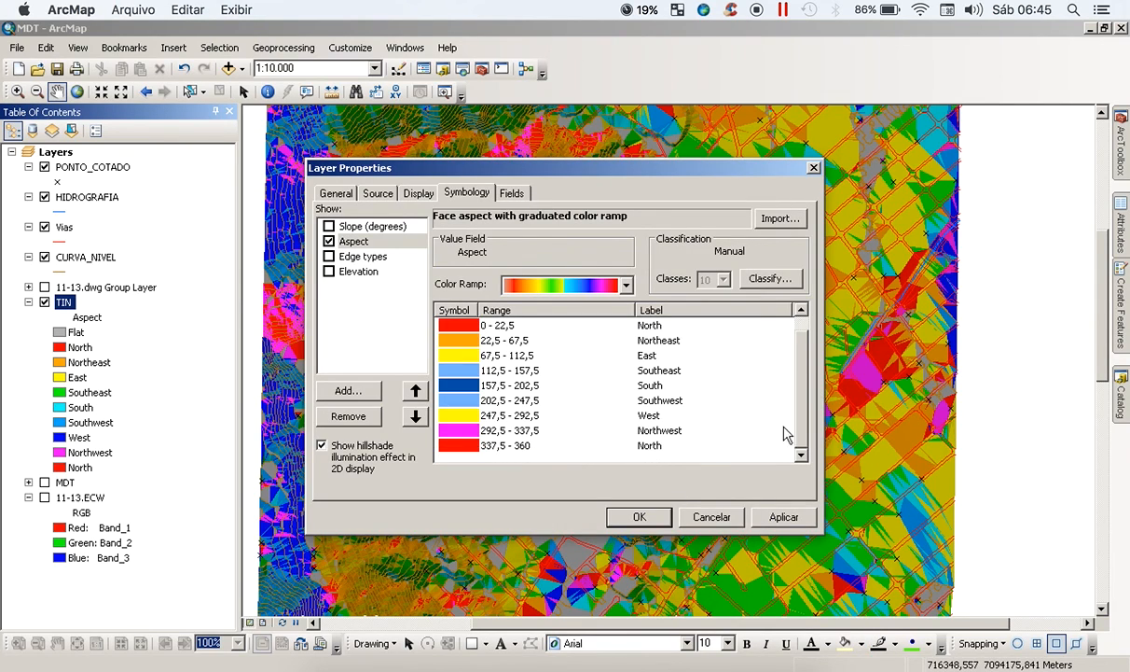
{"action": "left_click", "coordinate": [469, 431]}
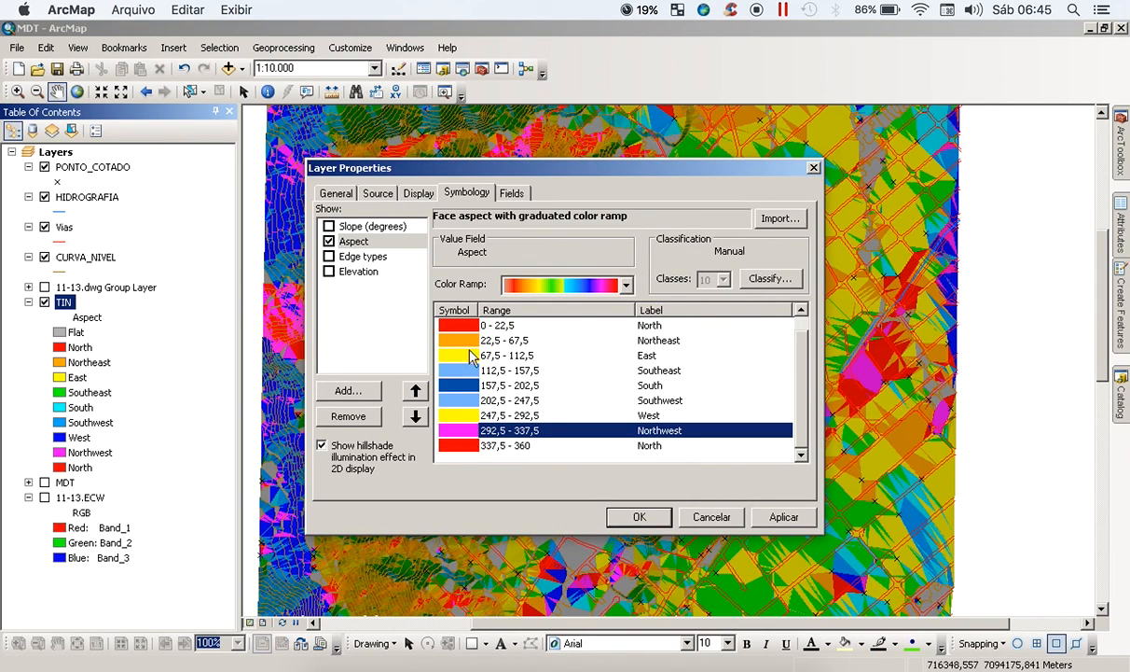
{"action": "double_click", "coordinate": [468, 434]}
{"action": "left_click", "coordinate": [693, 323]}
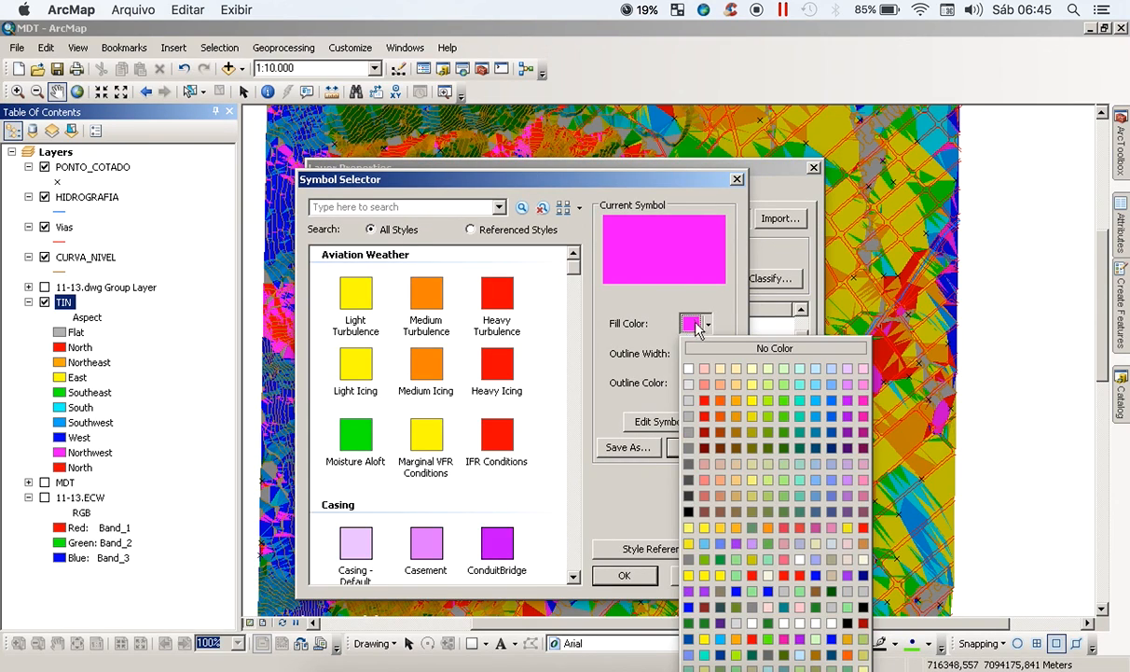
{"action": "left_click", "coordinate": [737, 401]}
{"action": "left_click", "coordinate": [642, 576]}
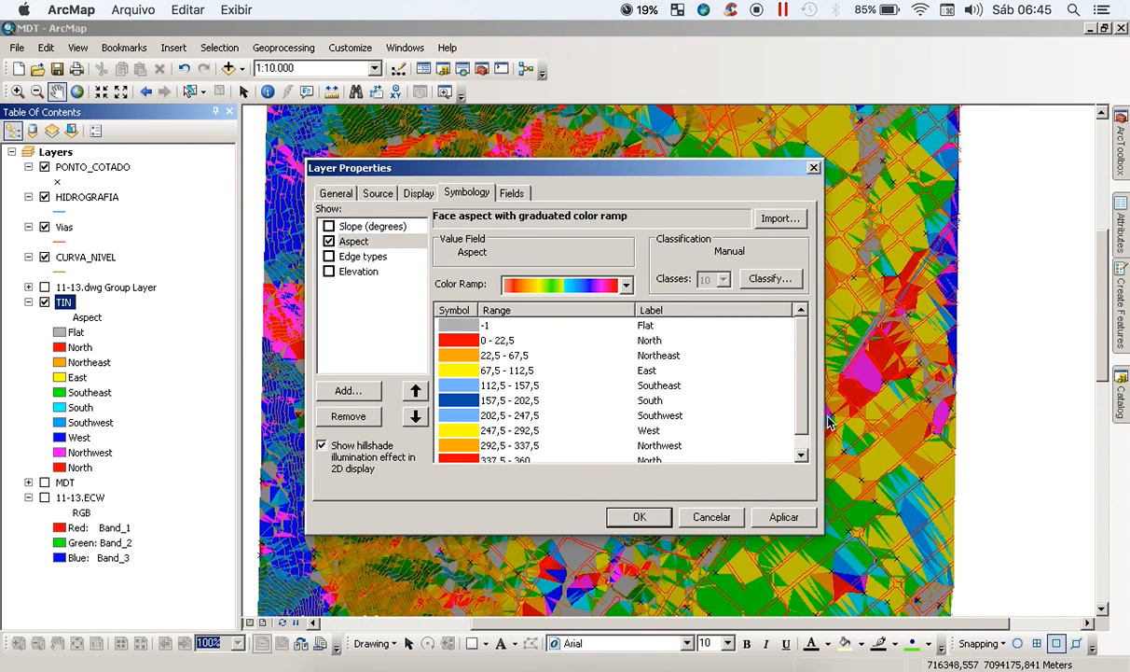
{"action": "scroll", "coordinate": [797, 441], "scroll_direction": "down", "scroll_amount": 1}
{"action": "scroll", "coordinate": [784, 447], "scroll_direction": "up", "scroll_amount": 1}
{"action": "left_click", "coordinate": [635, 518]}
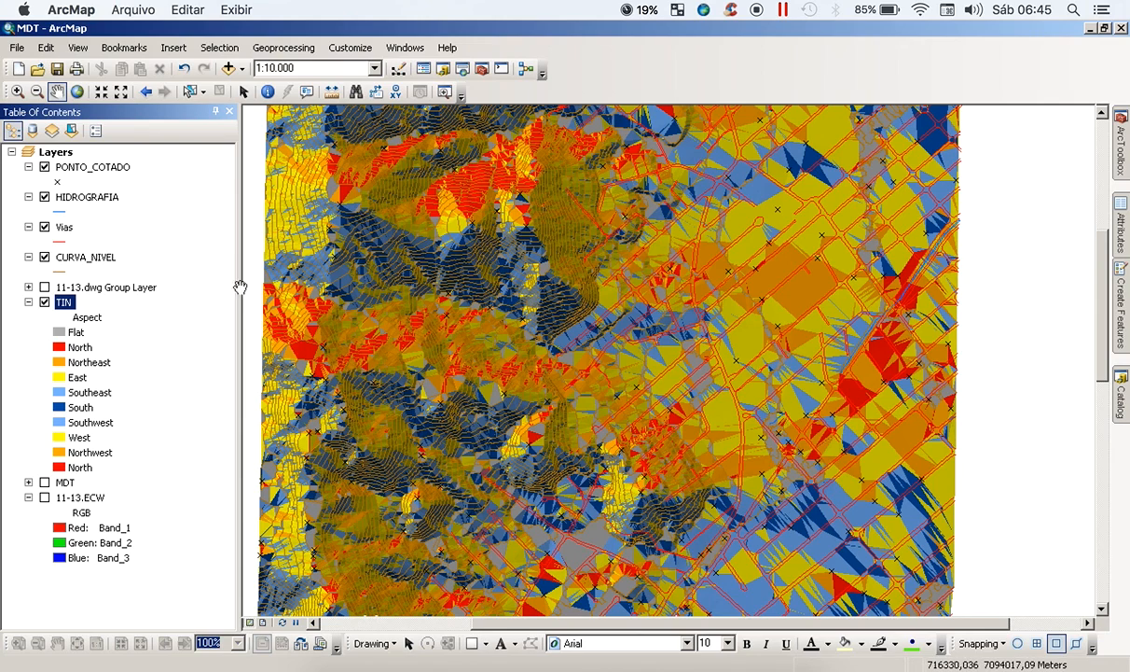
Step: Collapse the TIN's legend and turn off the hillshade illumination effect for its Aspect renderer, accepting the change
{"action": "left_click", "coordinate": [28, 302]}
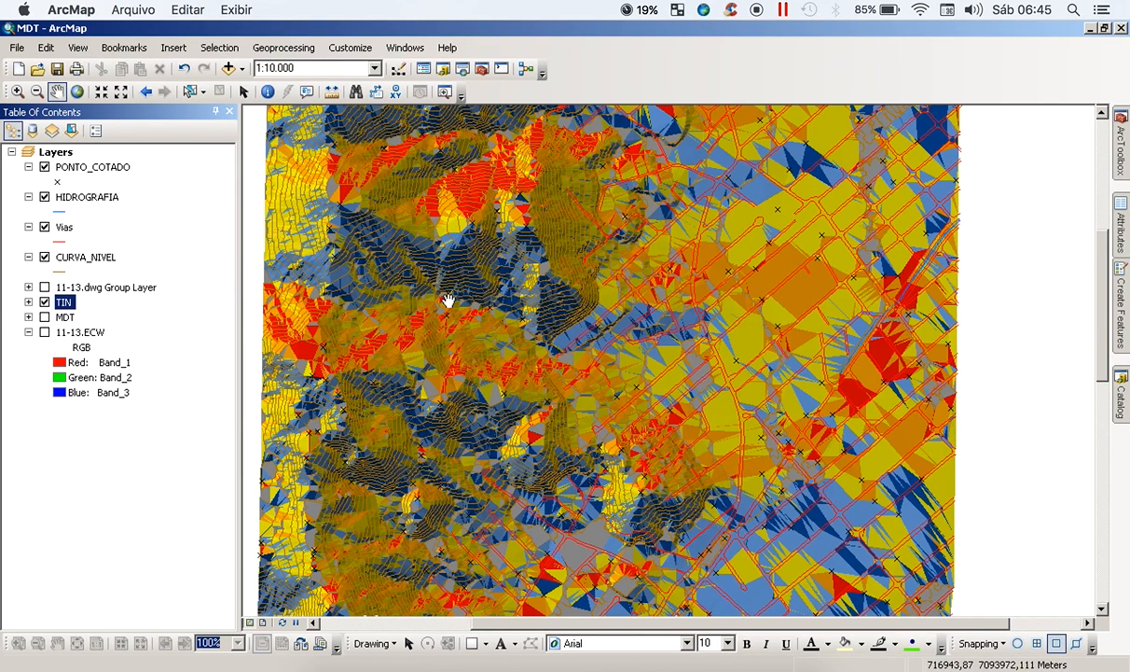
{"action": "scroll", "coordinate": [448, 301], "scroll_direction": "up", "scroll_amount": 2}
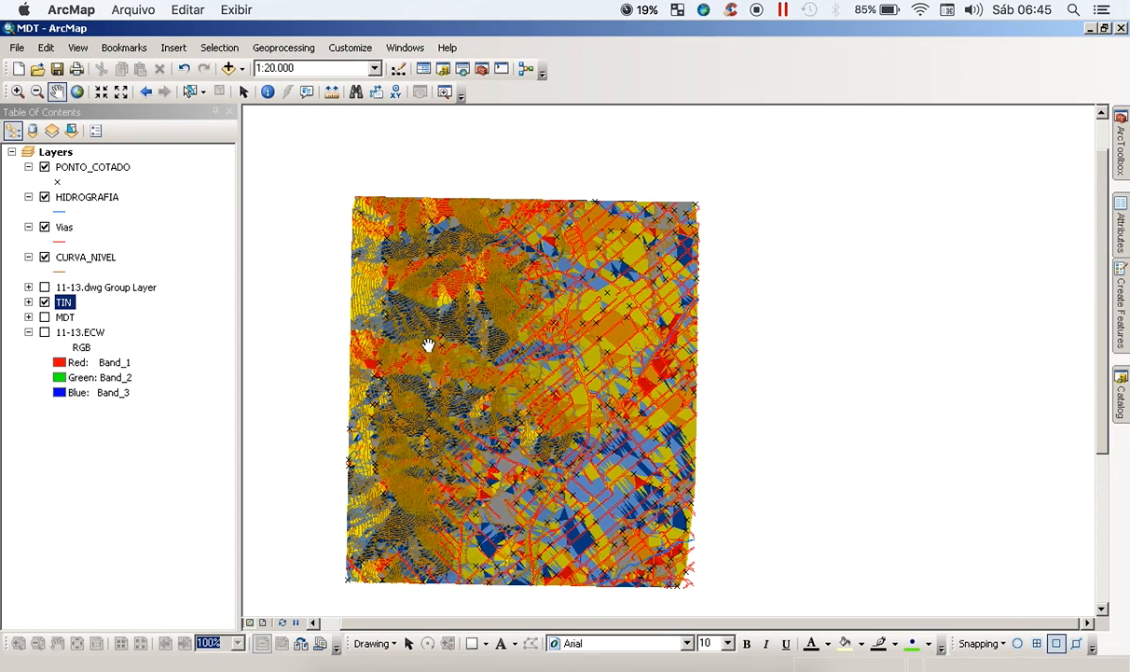
{"action": "scroll", "coordinate": [419, 304], "scroll_direction": "down", "scroll_amount": 2}
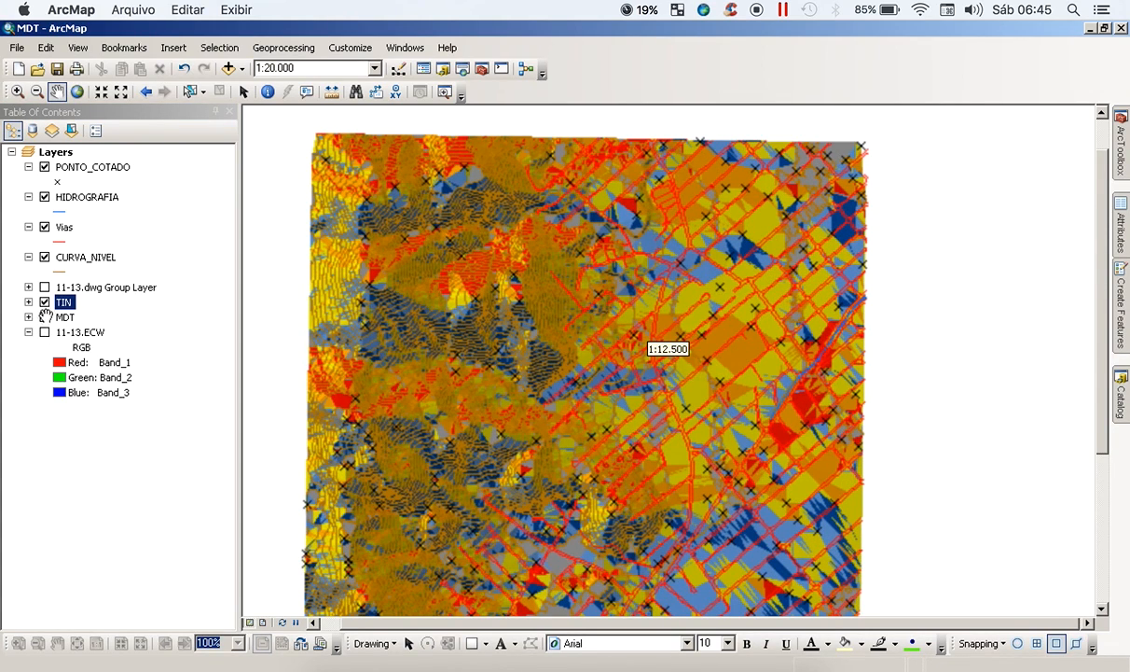
{"action": "right_click", "coordinate": [64, 302]}
{"action": "left_click", "coordinate": [126, 498]}
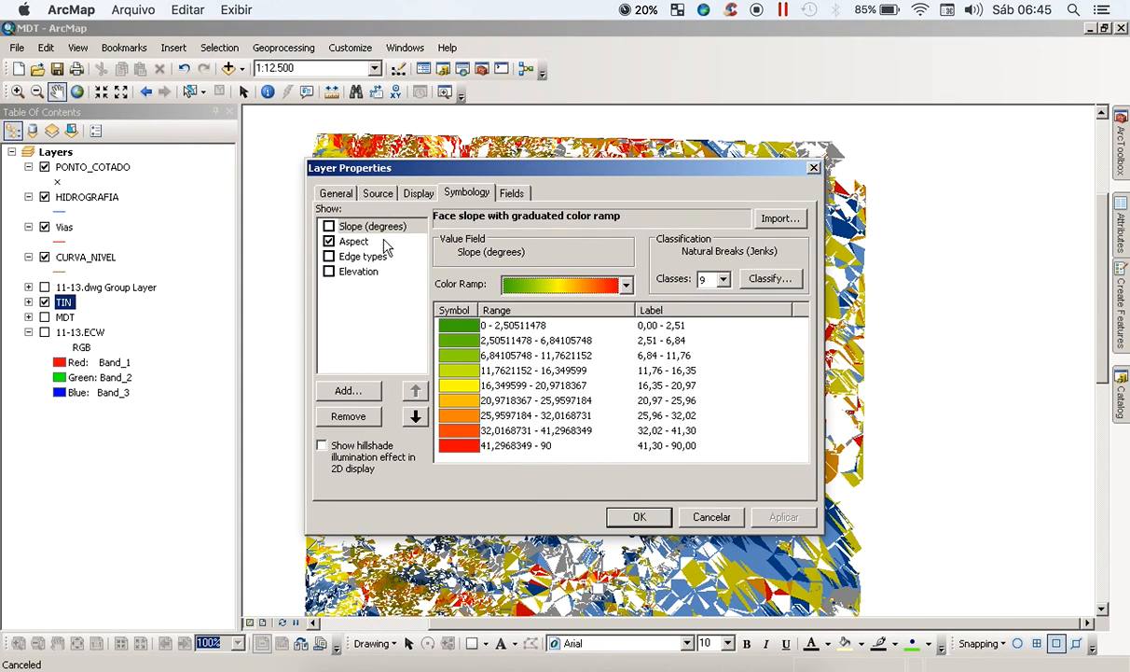
{"action": "left_click", "coordinate": [347, 242]}
{"action": "left_click", "coordinate": [321, 445]}
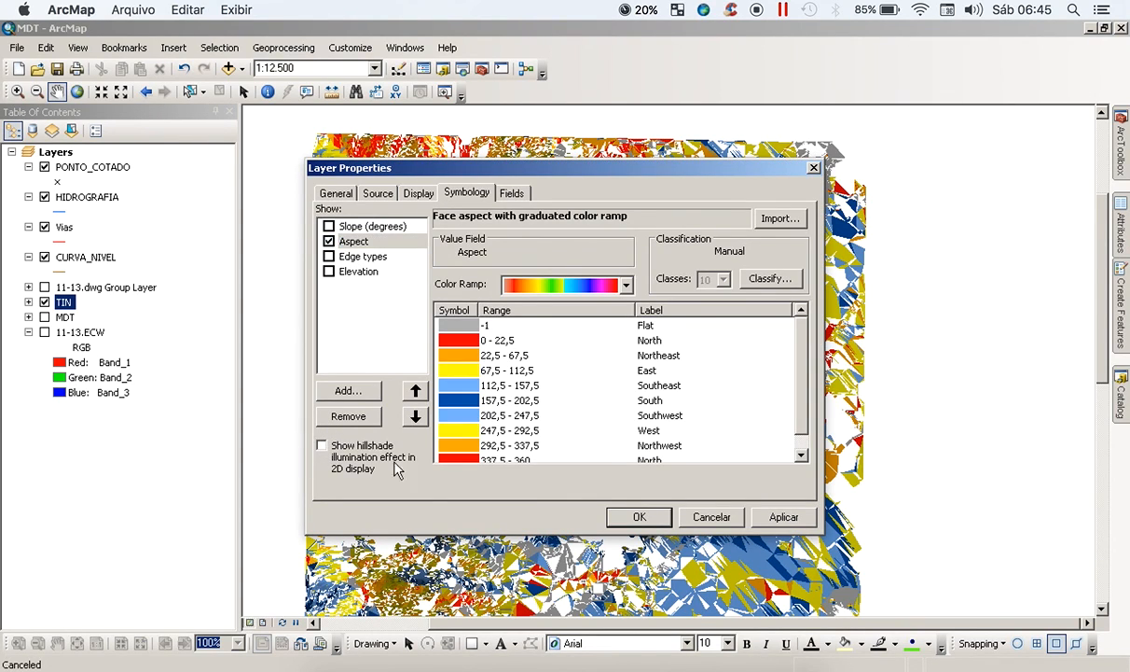
{"action": "left_click", "coordinate": [639, 518]}
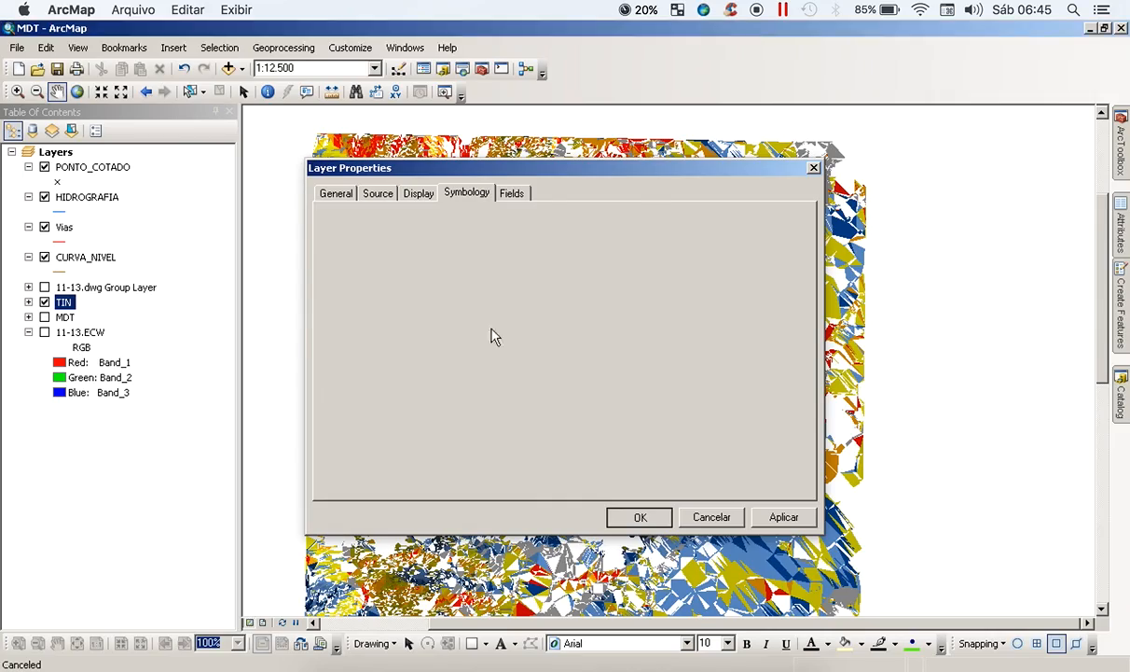
Step: Expand and display the MDT group, and toggle the TIN's visibility to compare its aspect with the orientacao raster
{"action": "scroll", "coordinate": [393, 281], "scroll_direction": "up", "scroll_amount": 1}
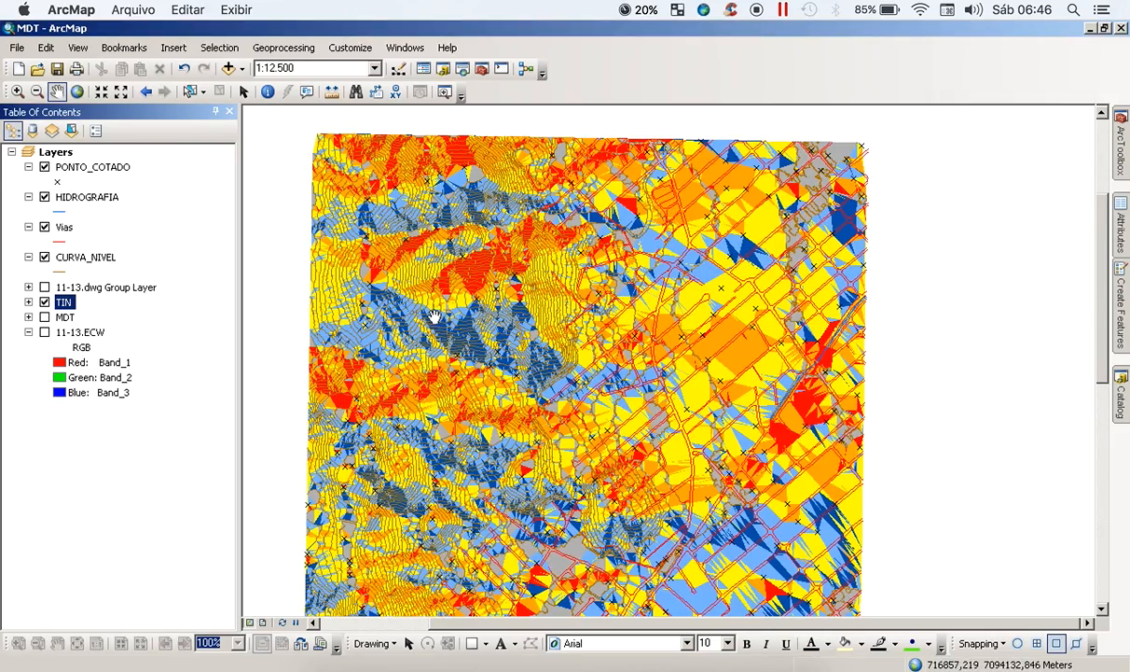
{"action": "scroll", "coordinate": [432, 315], "scroll_direction": "up", "scroll_amount": 1}
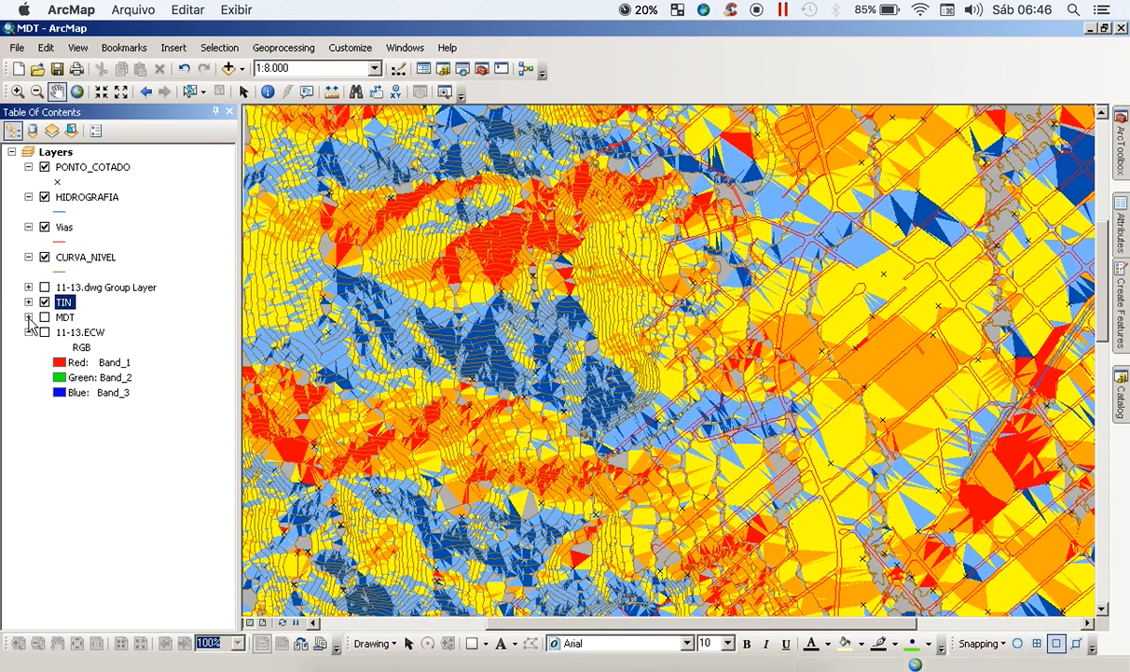
{"action": "left_click", "coordinate": [29, 317]}
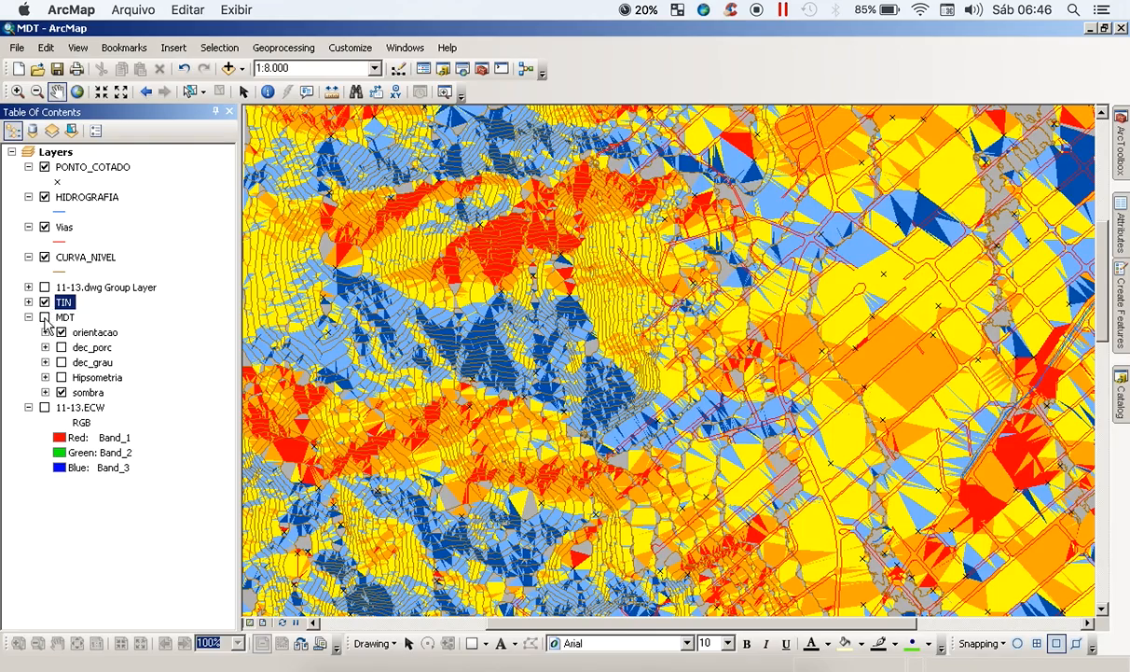
{"action": "left_click", "coordinate": [44, 317]}
{"action": "left_click", "coordinate": [45, 303]}
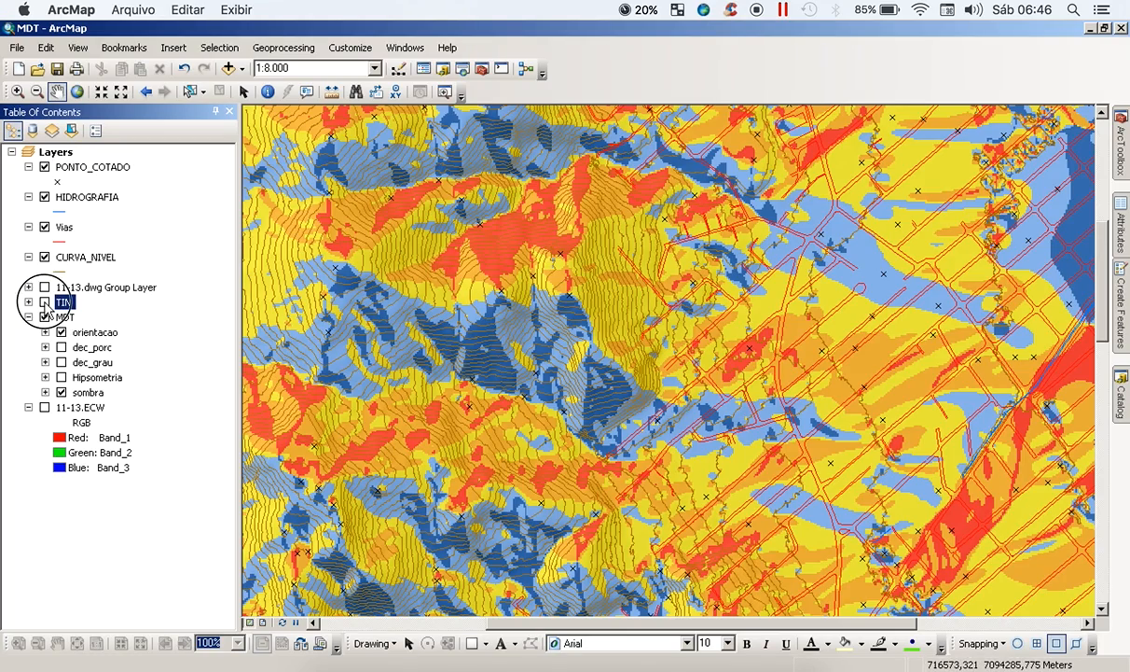
{"action": "left_click", "coordinate": [45, 302]}
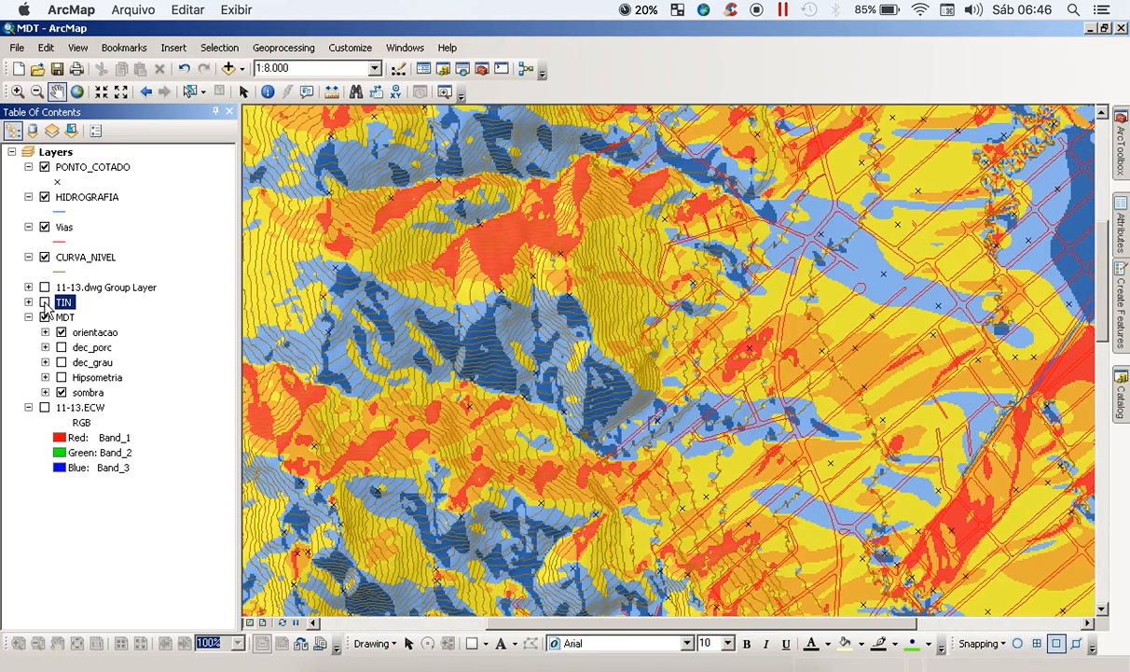
{"action": "left_click", "coordinate": [44, 302]}
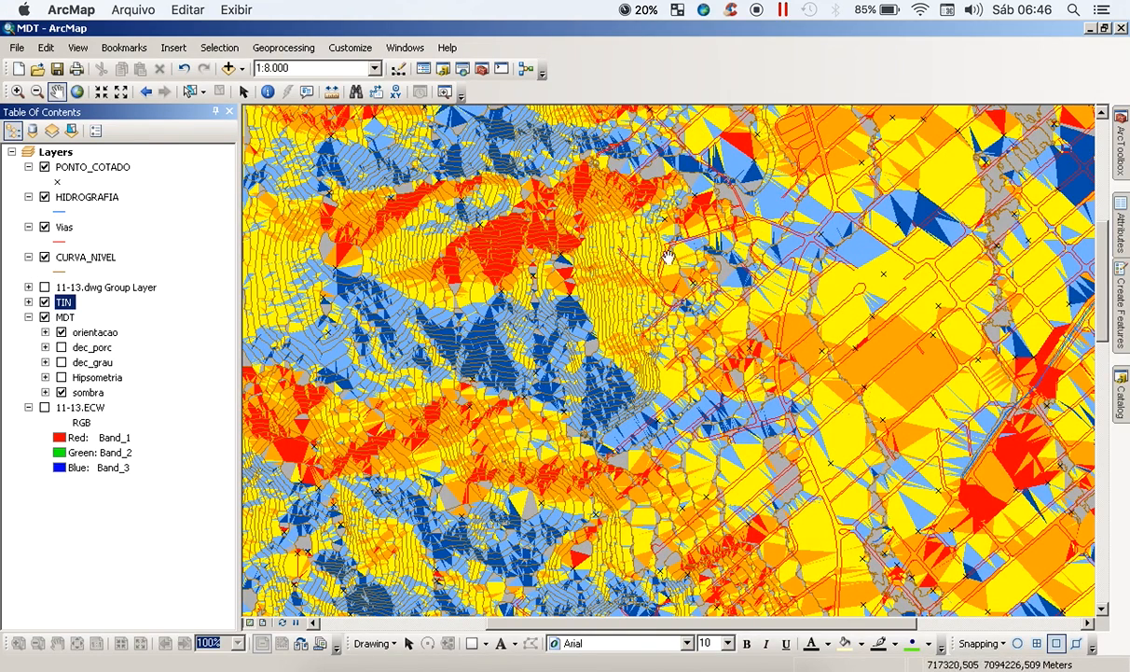
{"action": "left_click_drag", "start_coordinate": [764, 174], "coordinate": [626, 272]}
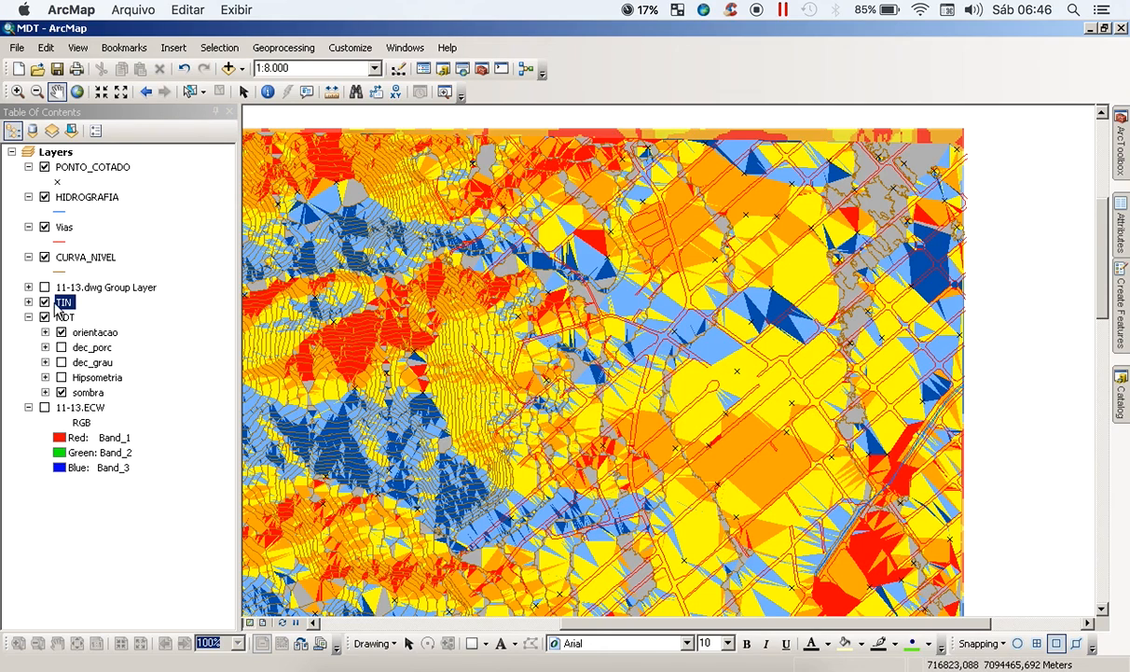
{"action": "left_click", "coordinate": [44, 303]}
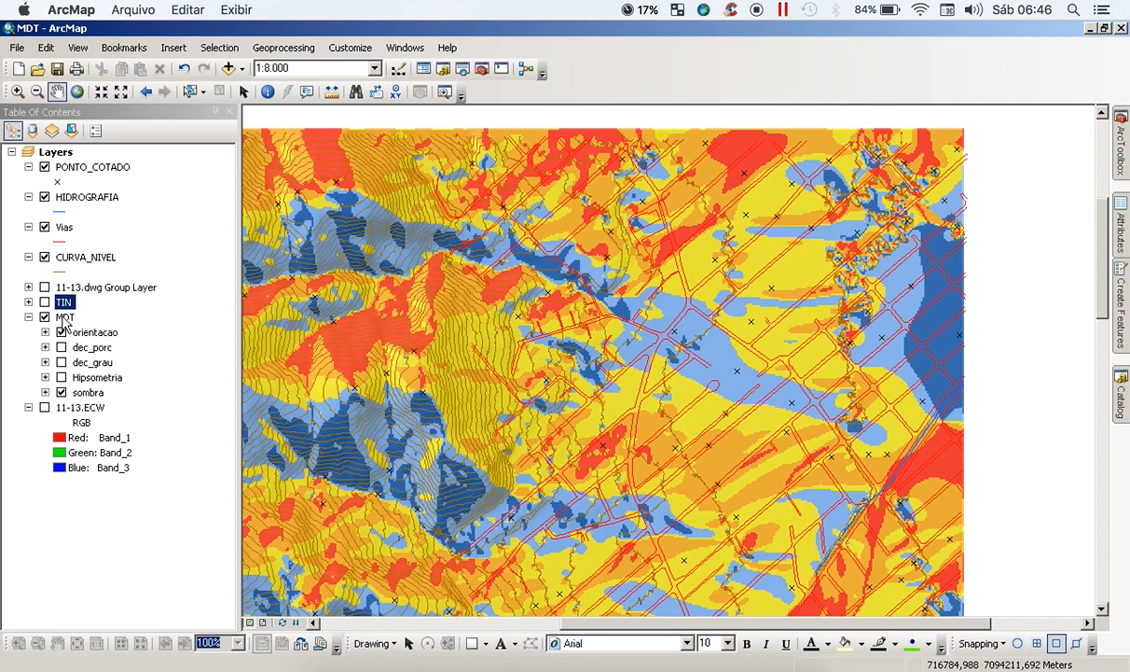
{"action": "left_click", "coordinate": [43, 303]}
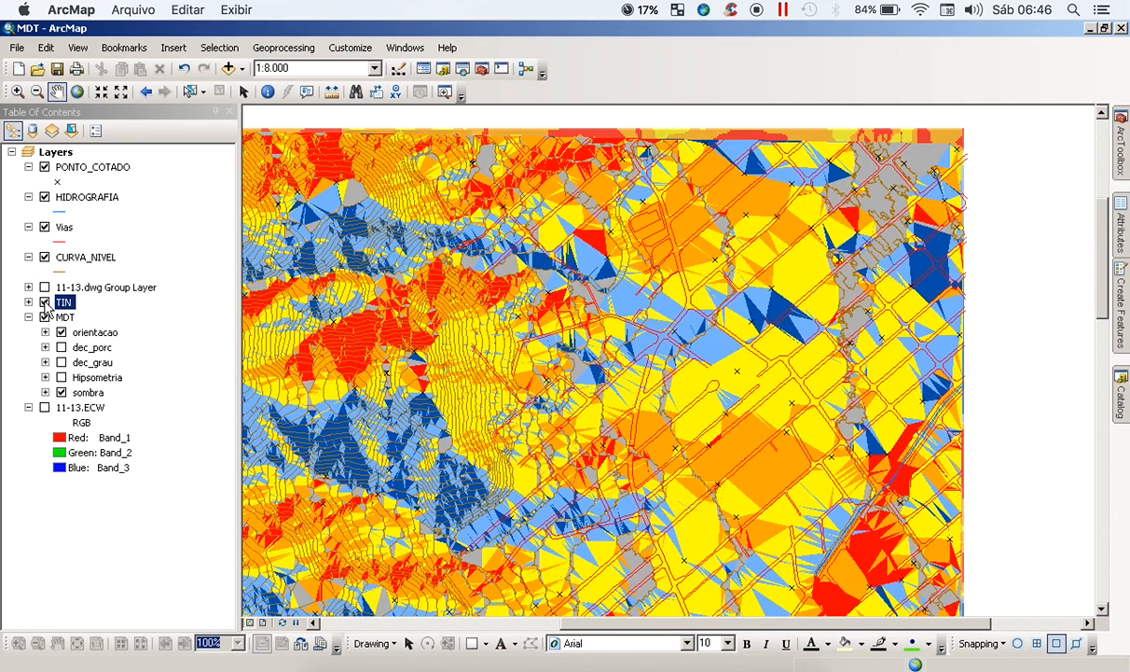
{"action": "left_click", "coordinate": [44, 303]}
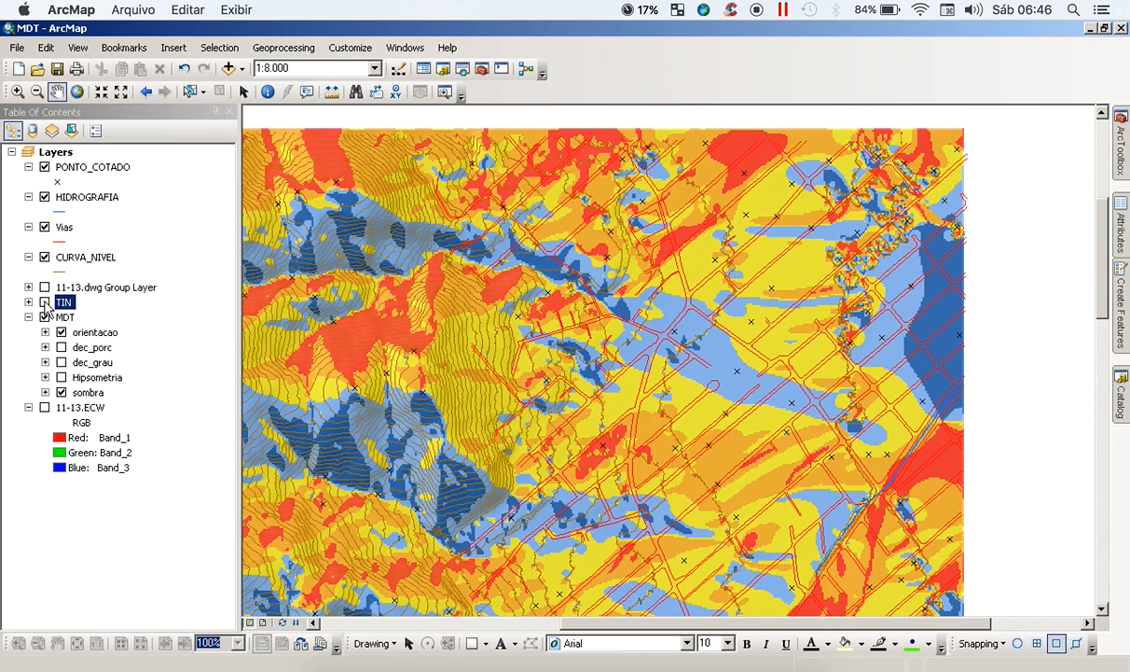
Step: Hide and collapse the MDT group, and display the TIN with its legend expanded
{"action": "left_click", "coordinate": [43, 317]}
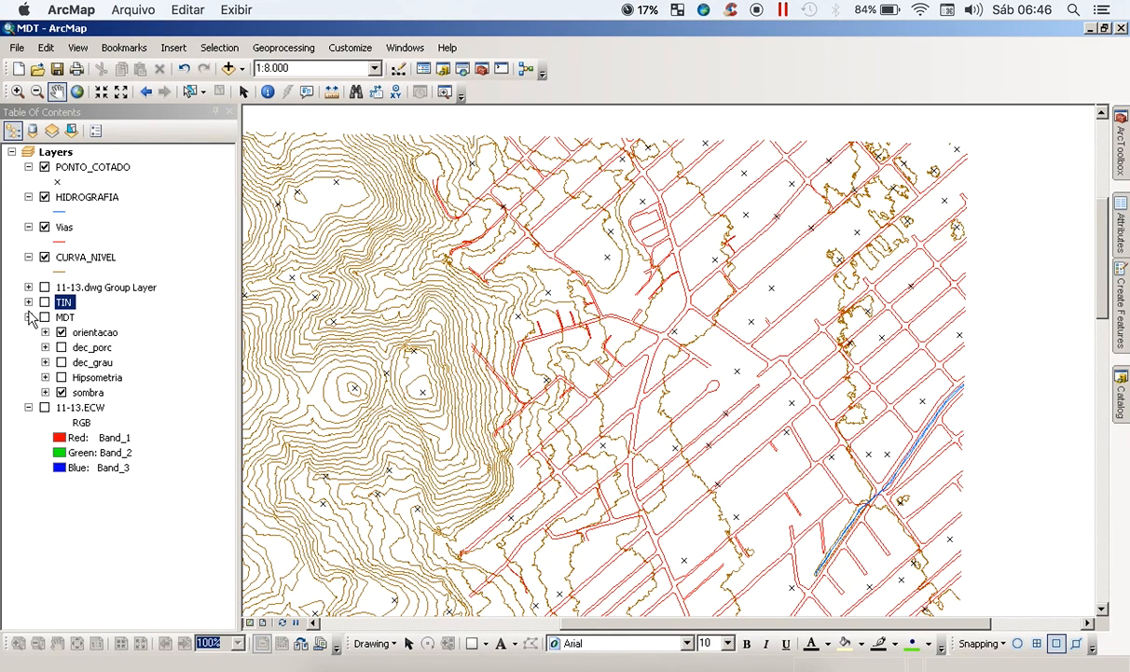
{"action": "left_click", "coordinate": [28, 317]}
{"action": "left_click", "coordinate": [27, 303]}
{"action": "right_click", "coordinate": [60, 303]}
{"action": "left_click", "coordinate": [44, 303]}
Step: Open the TIN's symbology properties and review the settings of its Edge types and Slope (degrees) renderers
{"action": "right_click", "coordinate": [65, 302]}
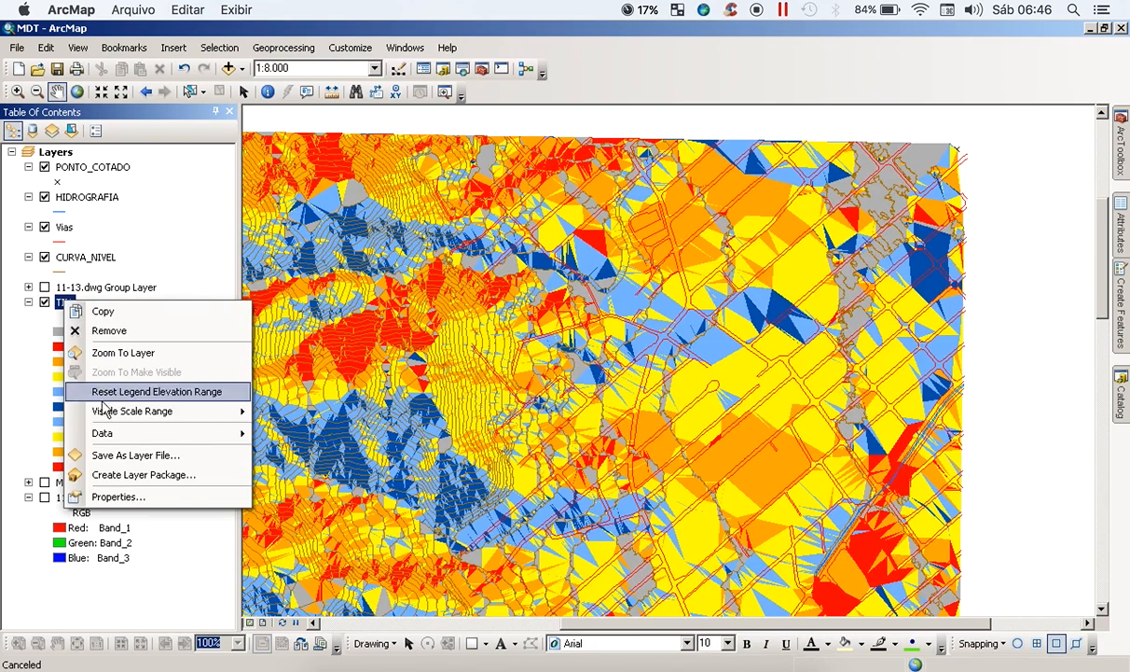
{"action": "left_click", "coordinate": [118, 497]}
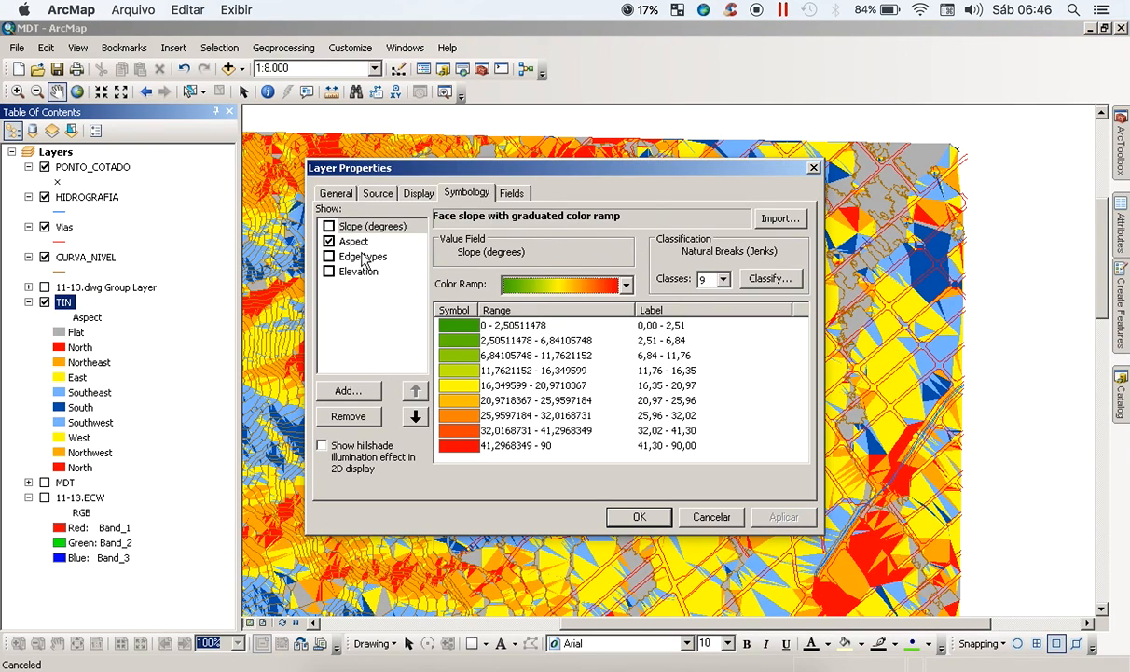
{"action": "left_click", "coordinate": [355, 244]}
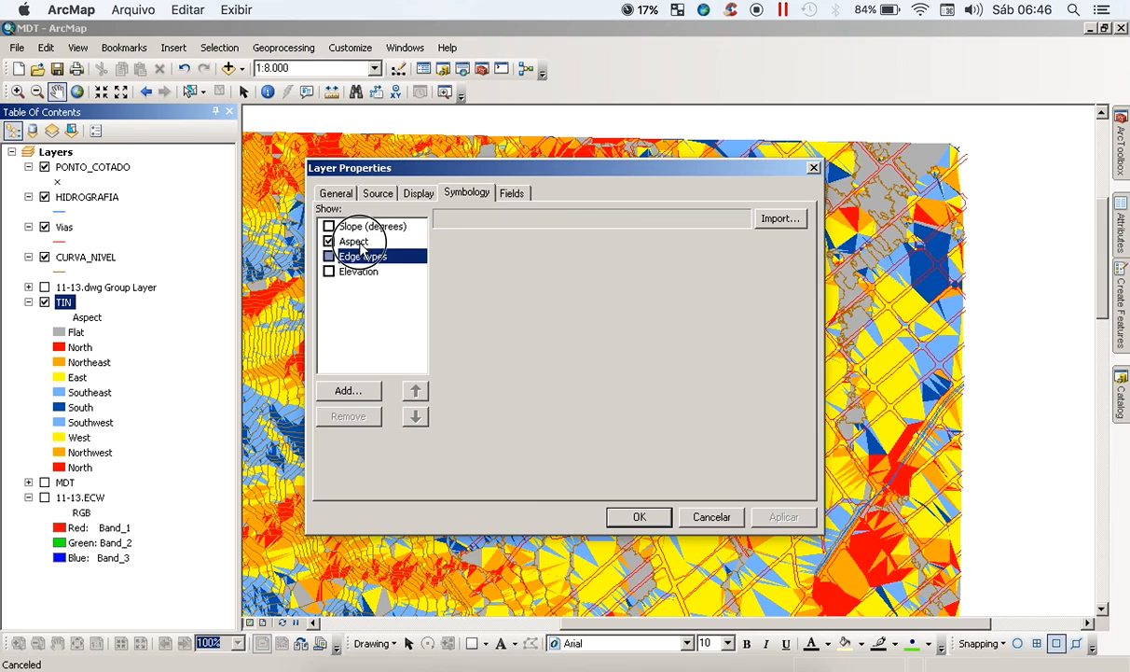
{"action": "left_click", "coordinate": [358, 258]}
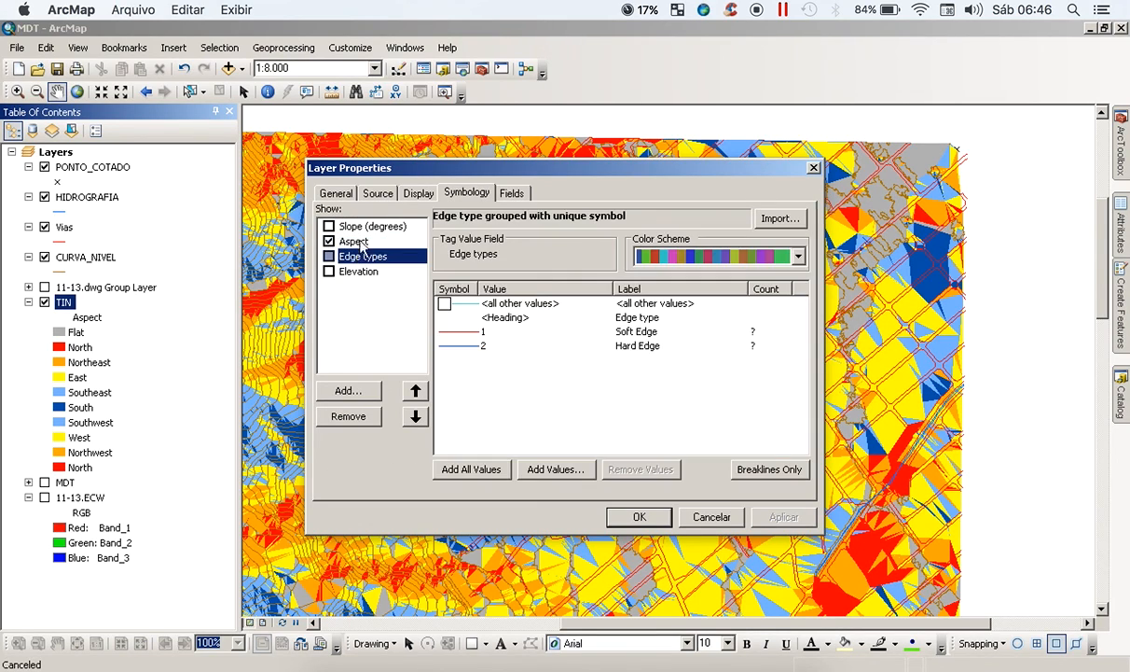
{"action": "left_click", "coordinate": [360, 228]}
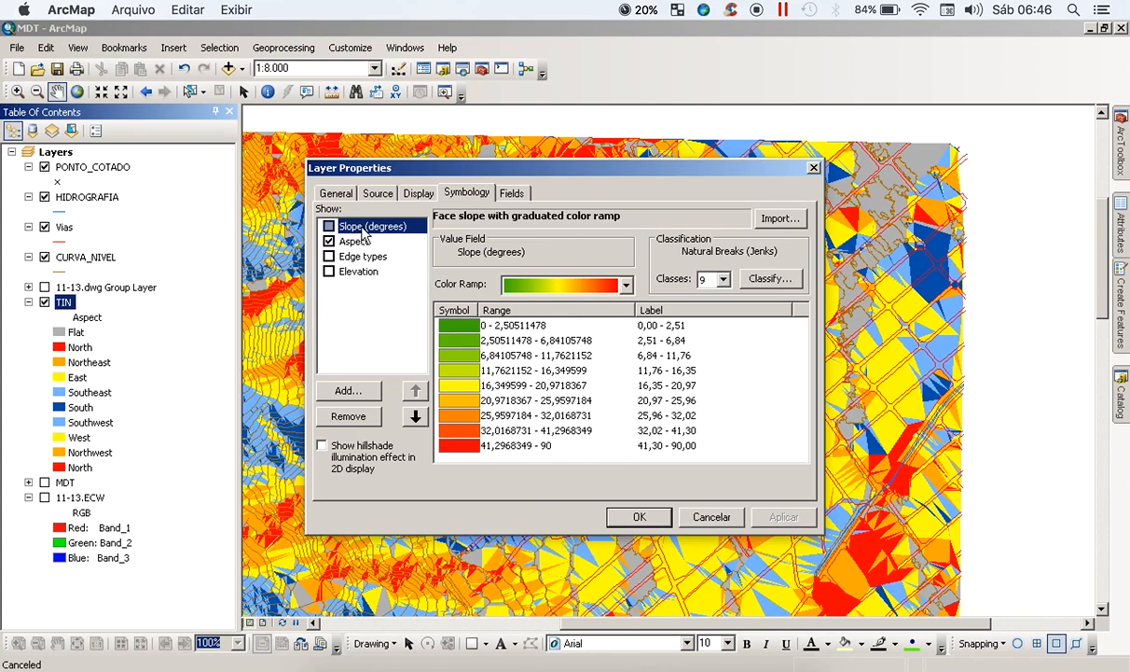
Step: Preview the node and face renderers that can be added to the TIN, and leave its properties without adding any
{"action": "left_click", "coordinate": [348, 392]}
{"action": "left_click", "coordinate": [390, 356]}
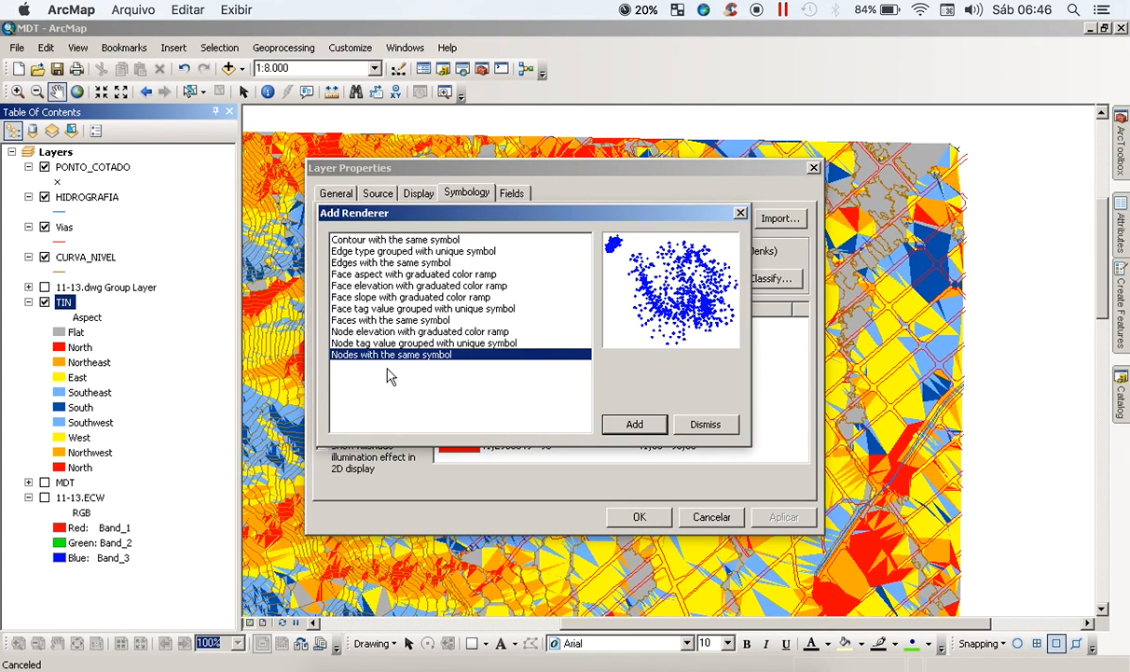
{"action": "left_click", "coordinate": [380, 343]}
{"action": "left_click", "coordinate": [380, 333]}
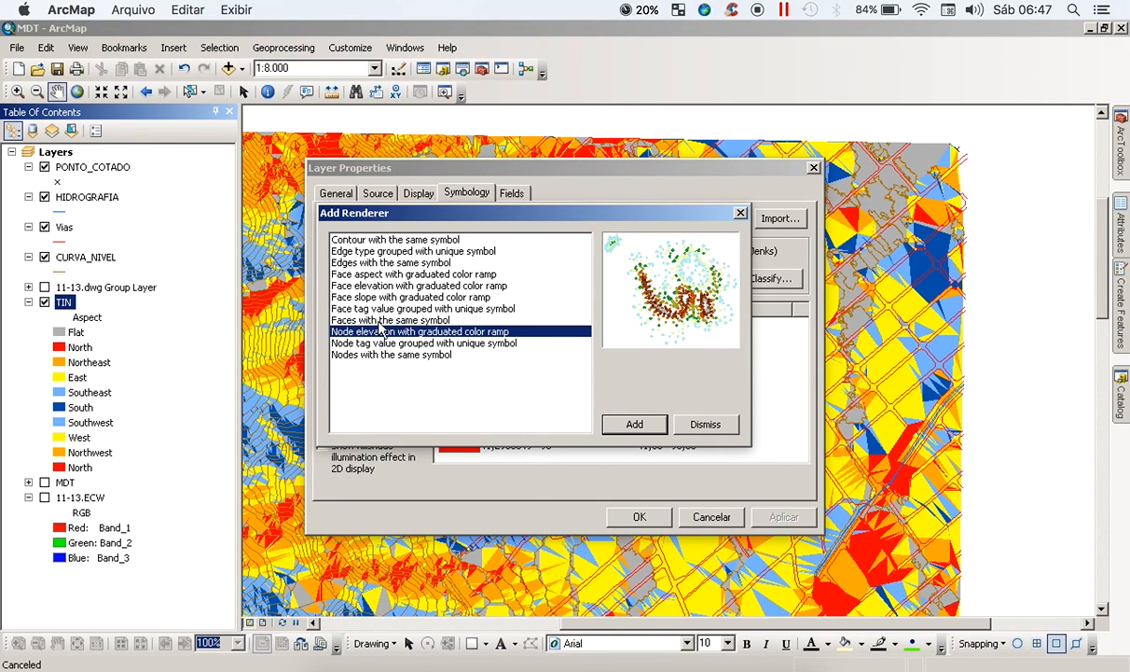
{"action": "left_click", "coordinate": [380, 321]}
{"action": "left_click", "coordinate": [381, 309]}
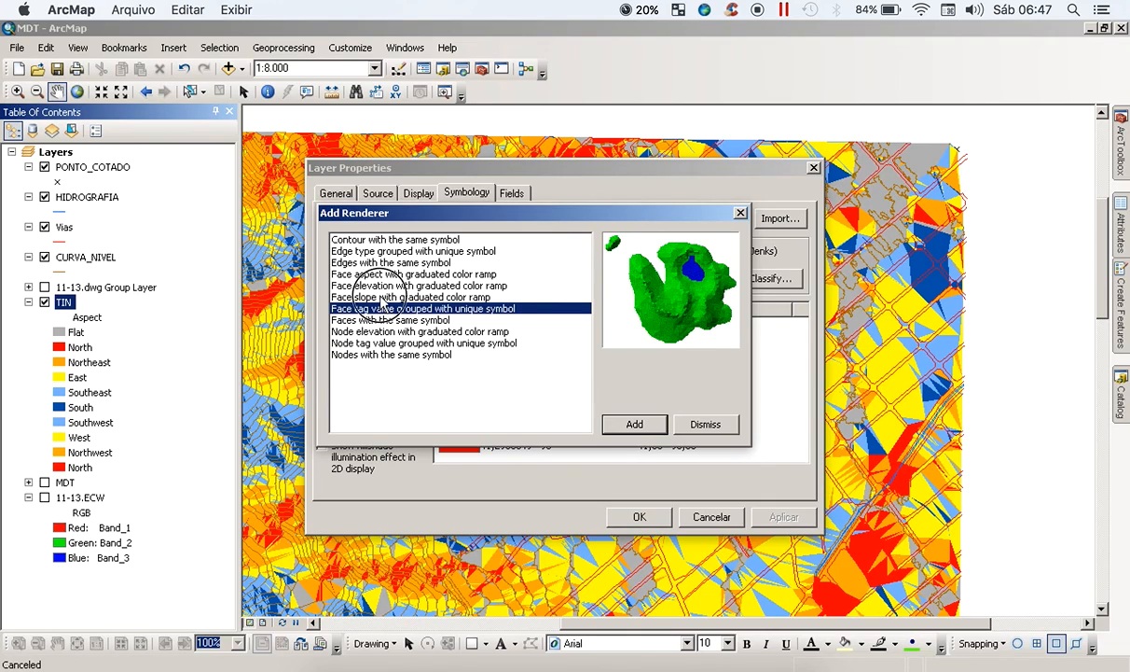
{"action": "left_click", "coordinate": [381, 297]}
{"action": "left_click", "coordinate": [381, 286]}
{"action": "left_click", "coordinate": [376, 299]}
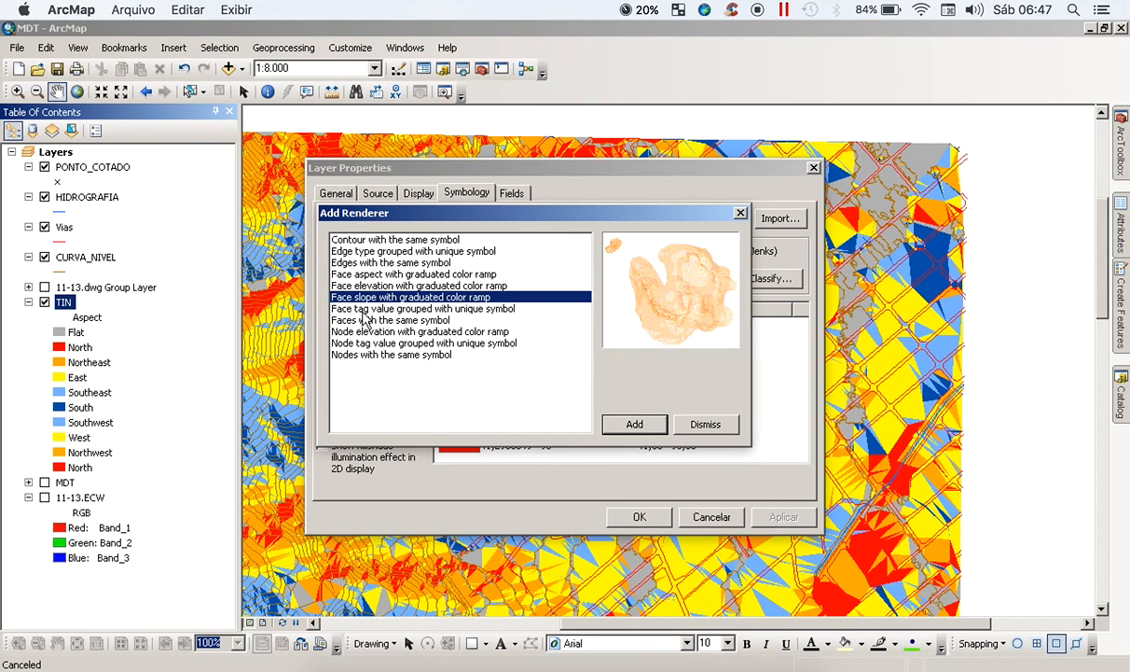
{"action": "left_click", "coordinate": [706, 428]}
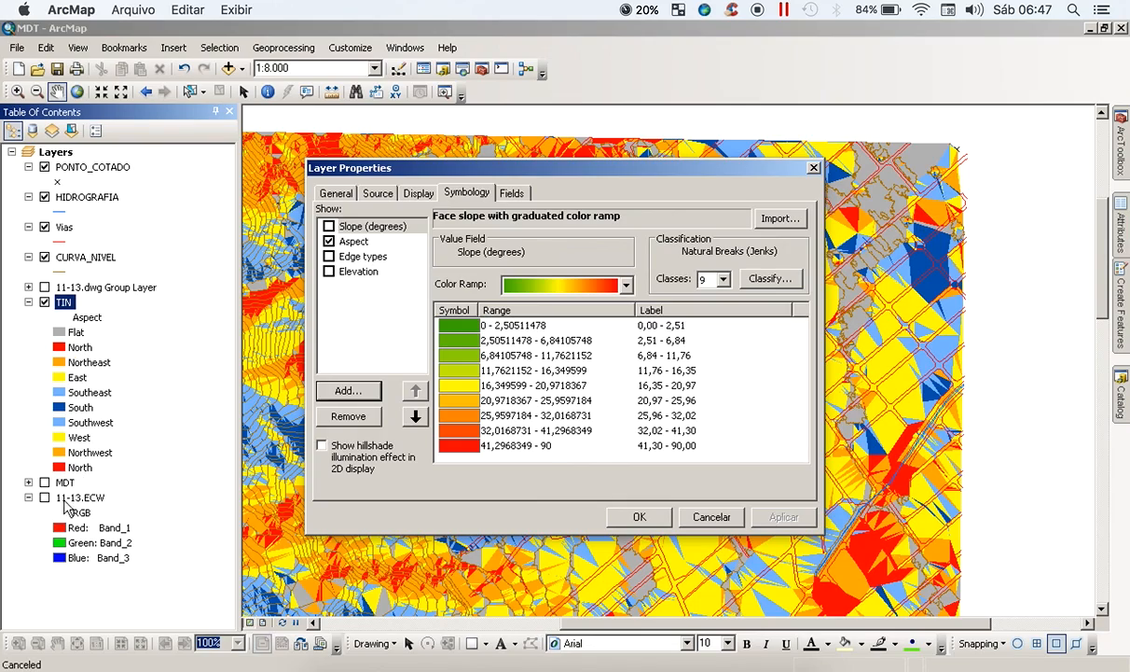
{"action": "left_click", "coordinate": [708, 512]}
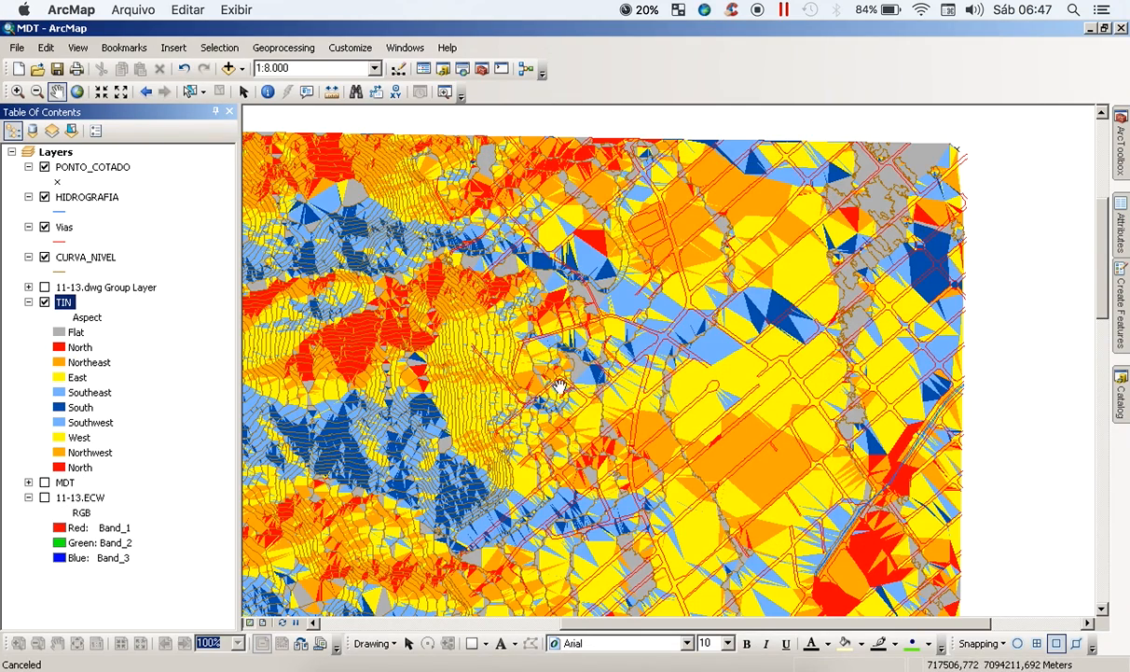
Step: Save the current map document with the TIN's aspect displayed over a wider area
{"action": "scroll", "coordinate": [579, 336], "scroll_direction": "down", "scroll_amount": 1}
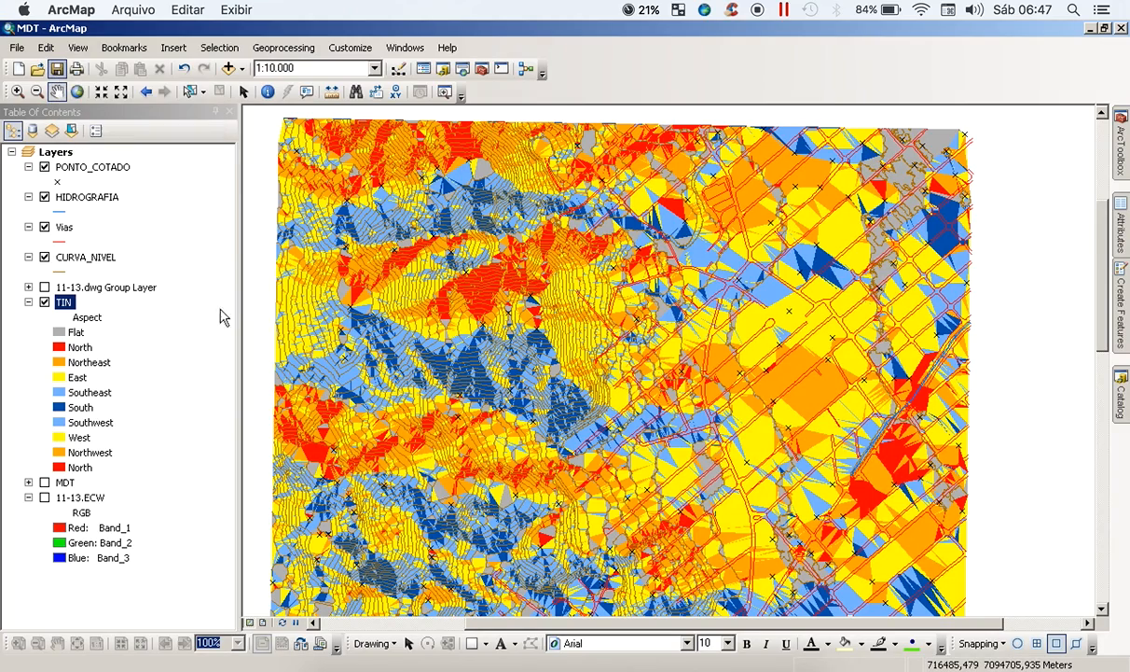
{"action": "left_click_drag", "start_coordinate": [508, 384], "coordinate": [491, 342]}
{"action": "scroll", "coordinate": [491, 342], "scroll_direction": "up", "scroll_amount": 1}
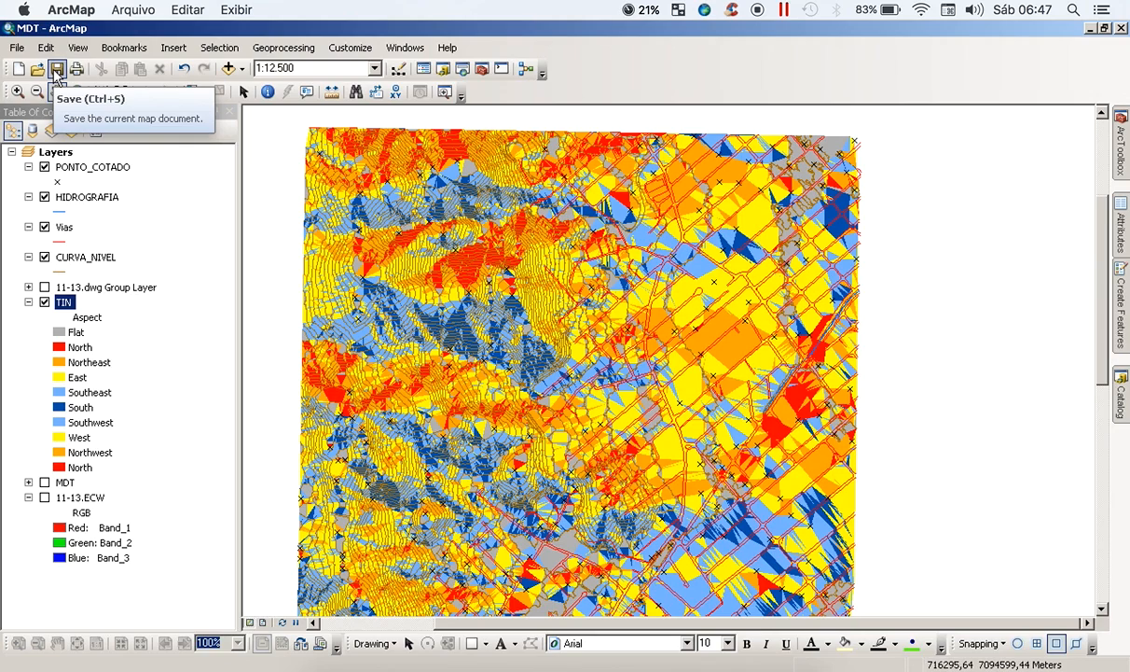
{"action": "left_click", "coordinate": [58, 73]}
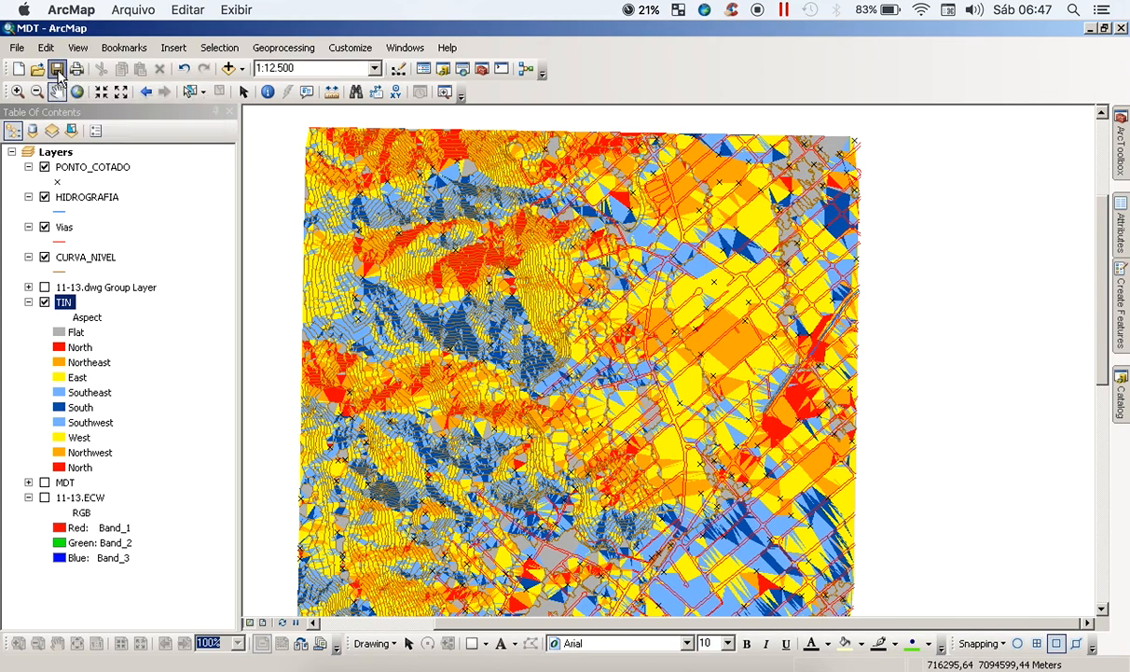
{"action": "right_click", "coordinate": [743, 664]}
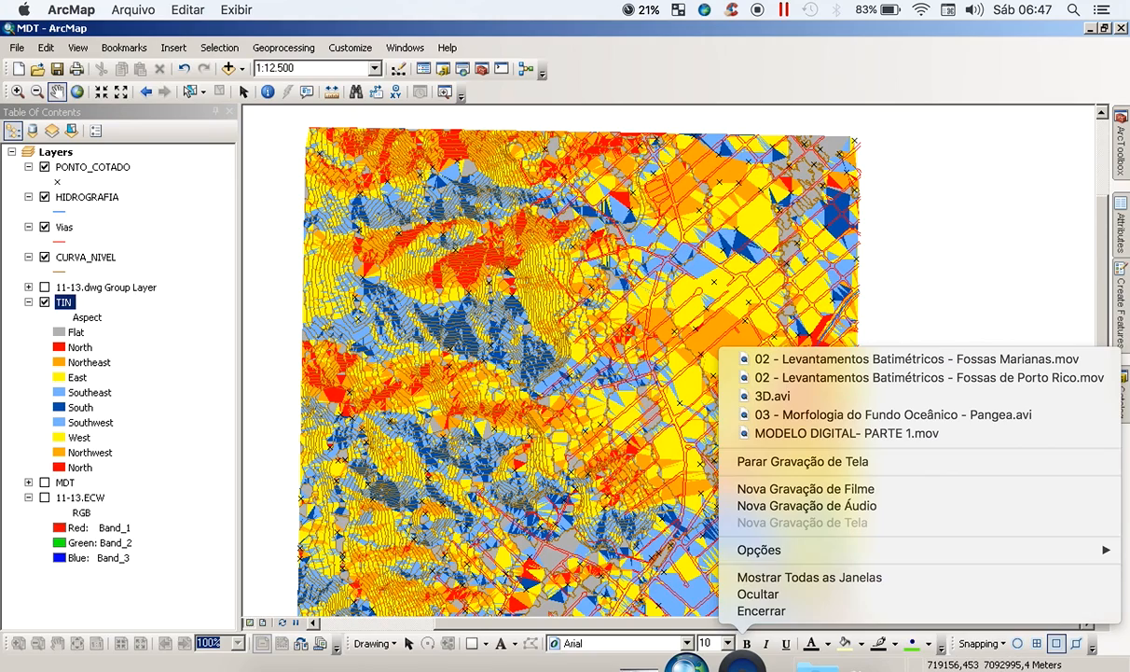